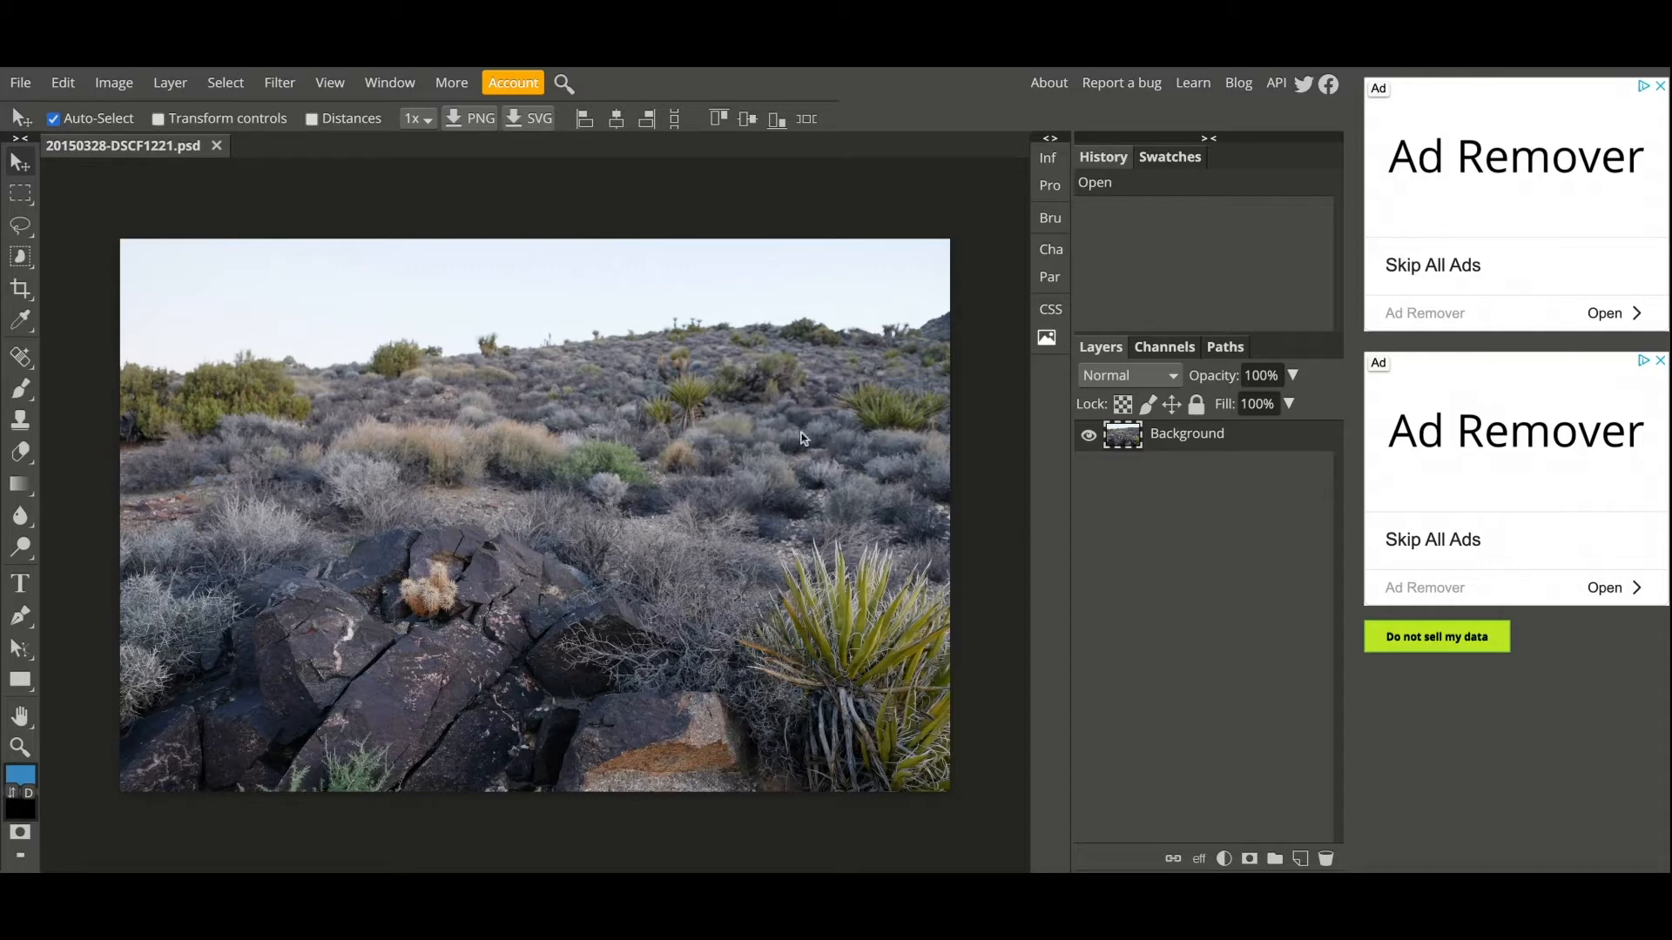
- Add a Curves adjustment layer above the Background and shape a gentle S-curve with darker shadows and brighter highlights
{"action": "left_click", "coordinate": [1225, 859]}
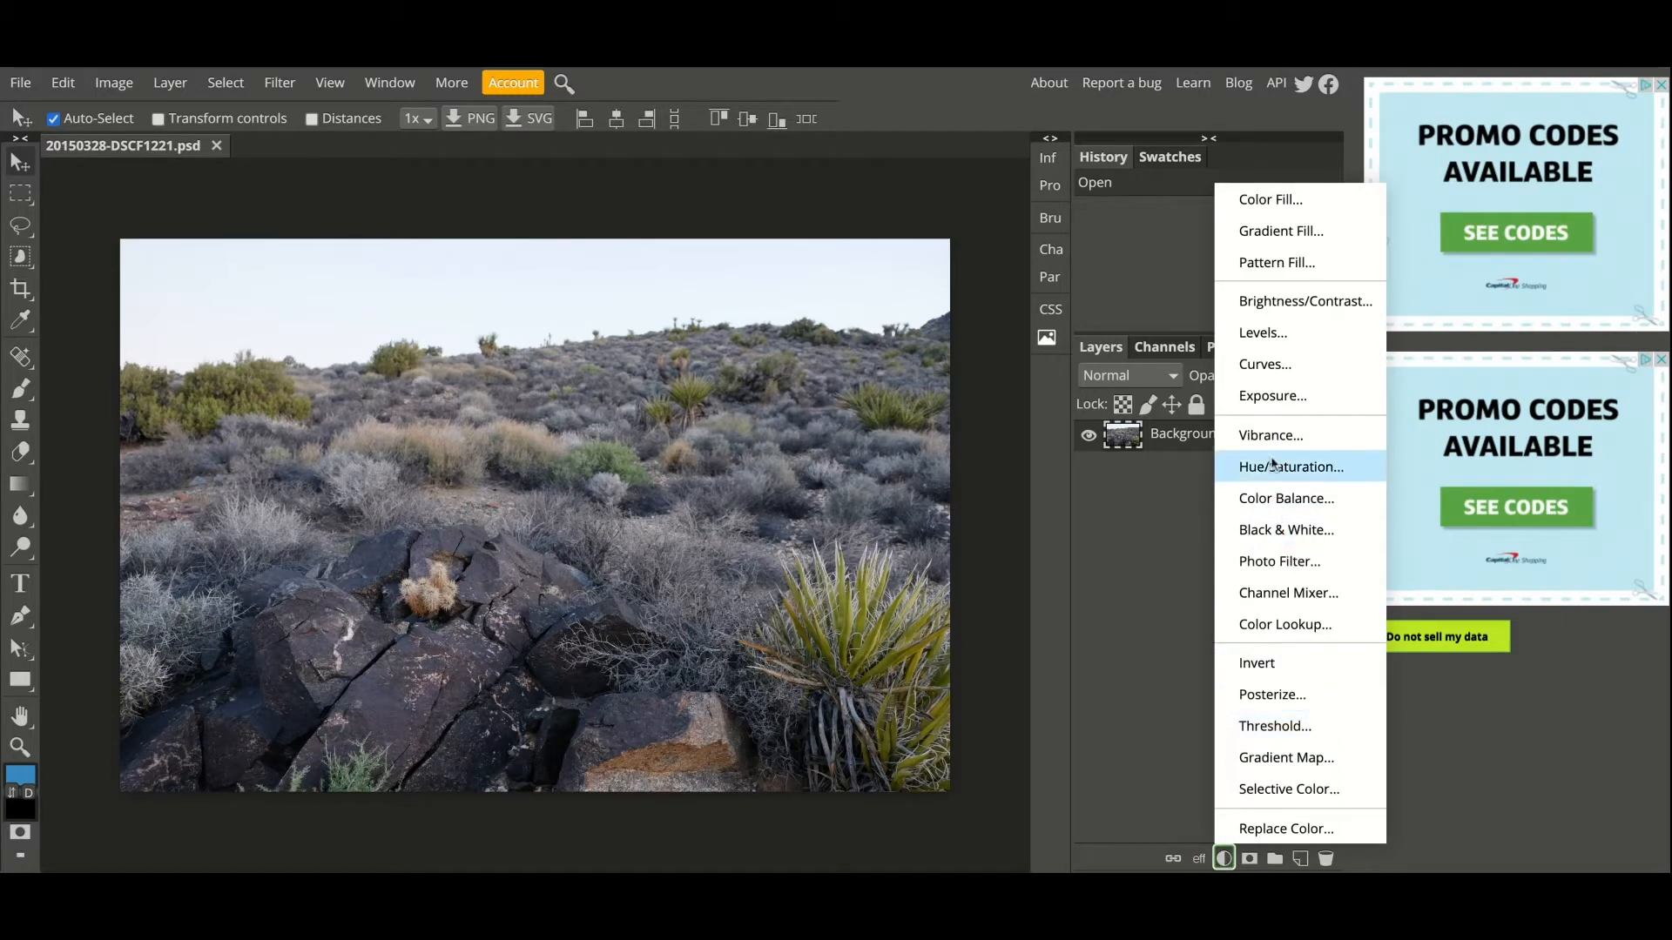
{"action": "left_click", "coordinate": [1271, 366]}
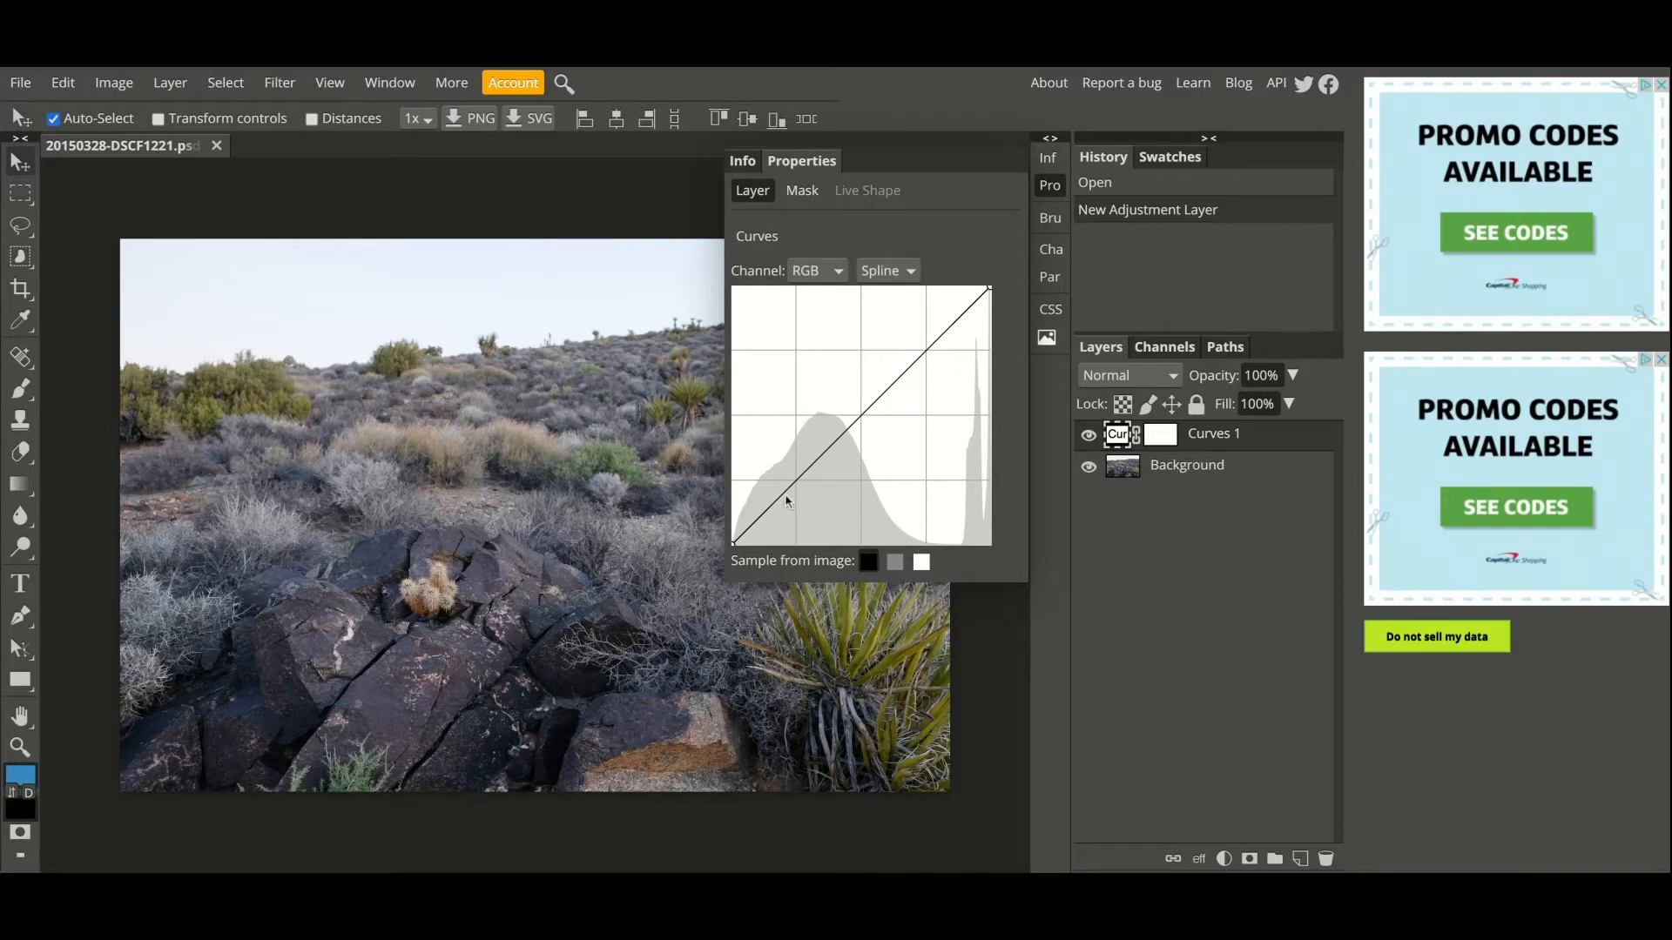
{"action": "left_click_drag", "start_coordinate": [782, 494], "coordinate": [794, 501]}
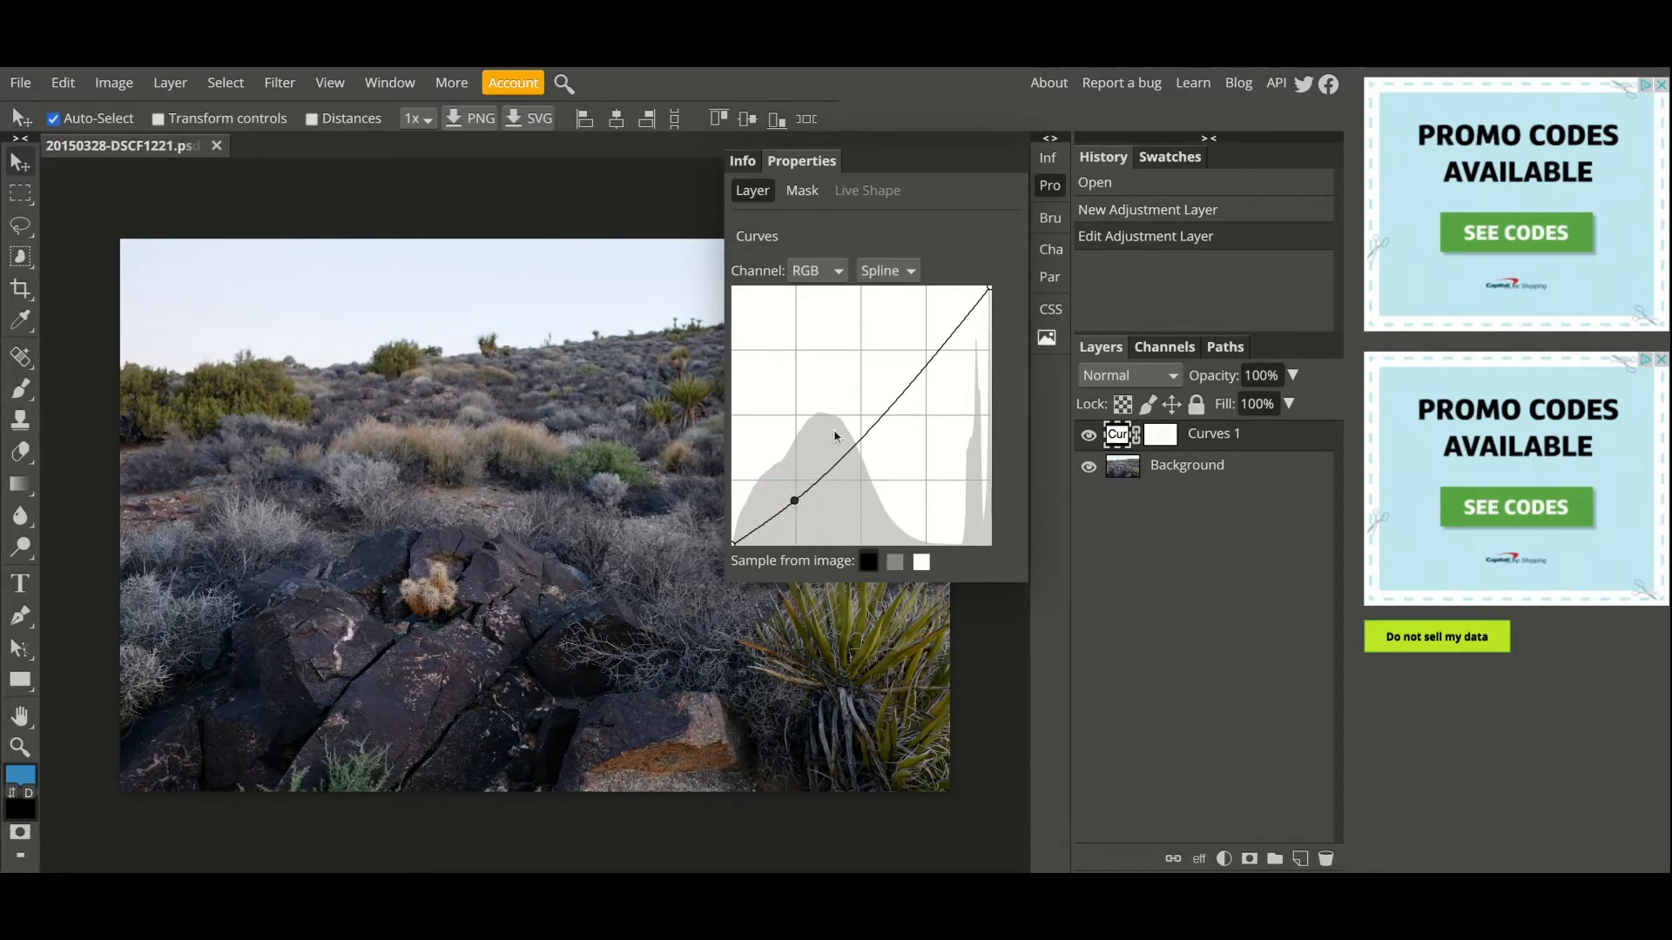
{"action": "left_click", "coordinate": [953, 332]}
{"action": "left_click_drag", "start_coordinate": [953, 331], "coordinate": [943, 324]}
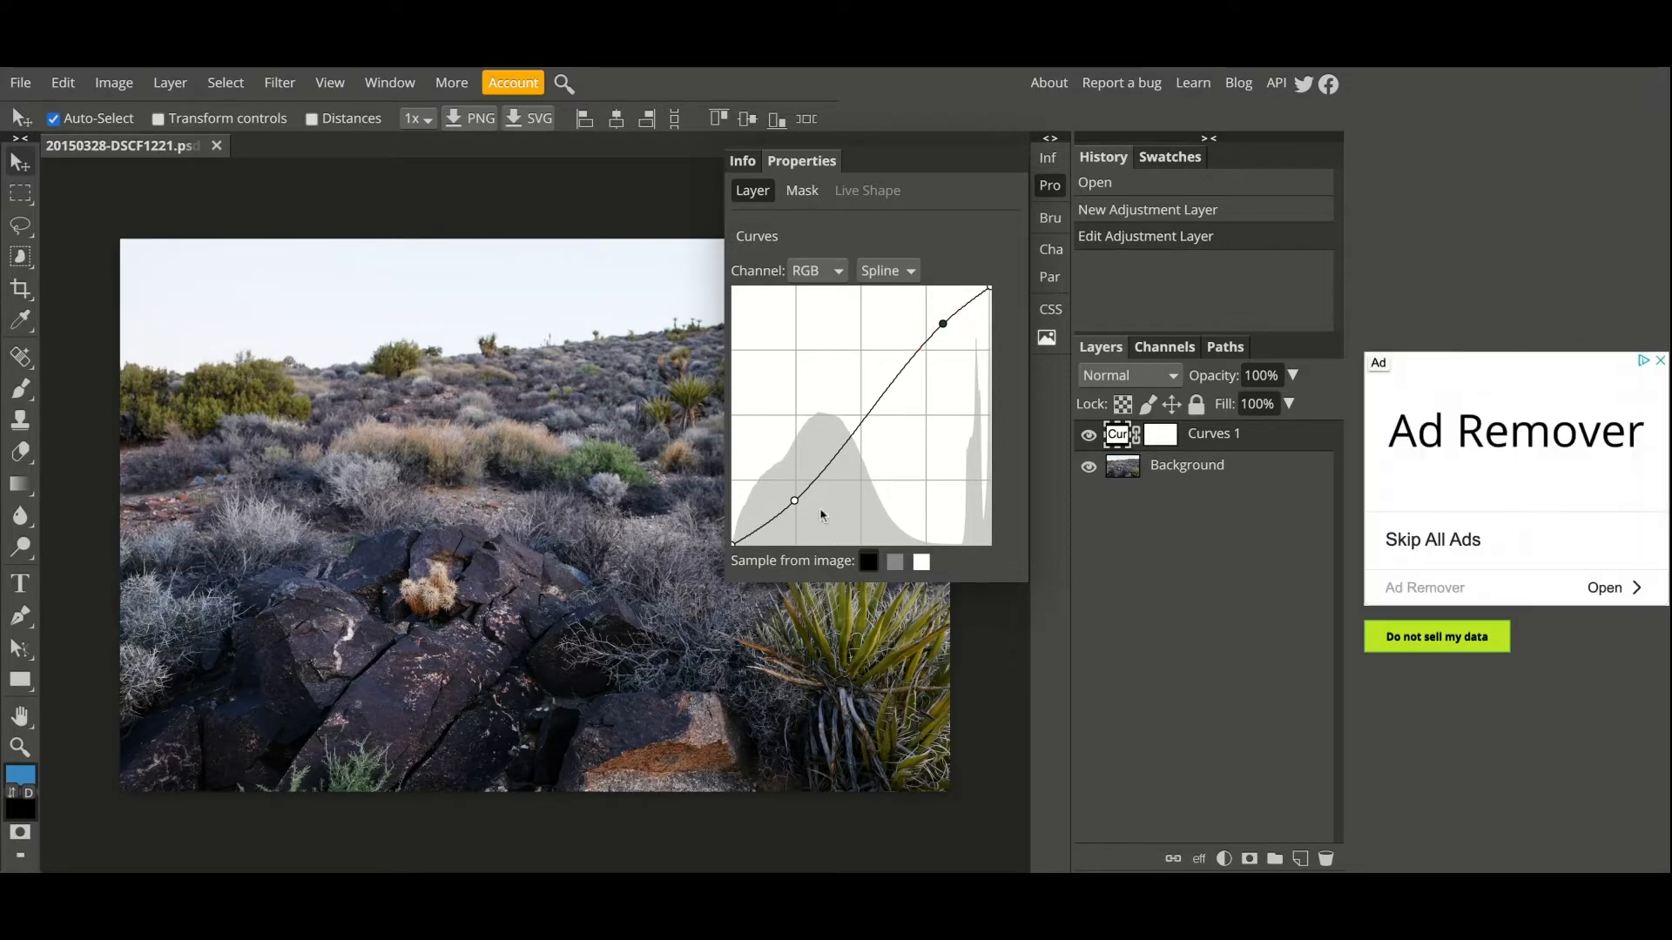
{"action": "left_click_drag", "start_coordinate": [795, 501], "coordinate": [801, 498]}
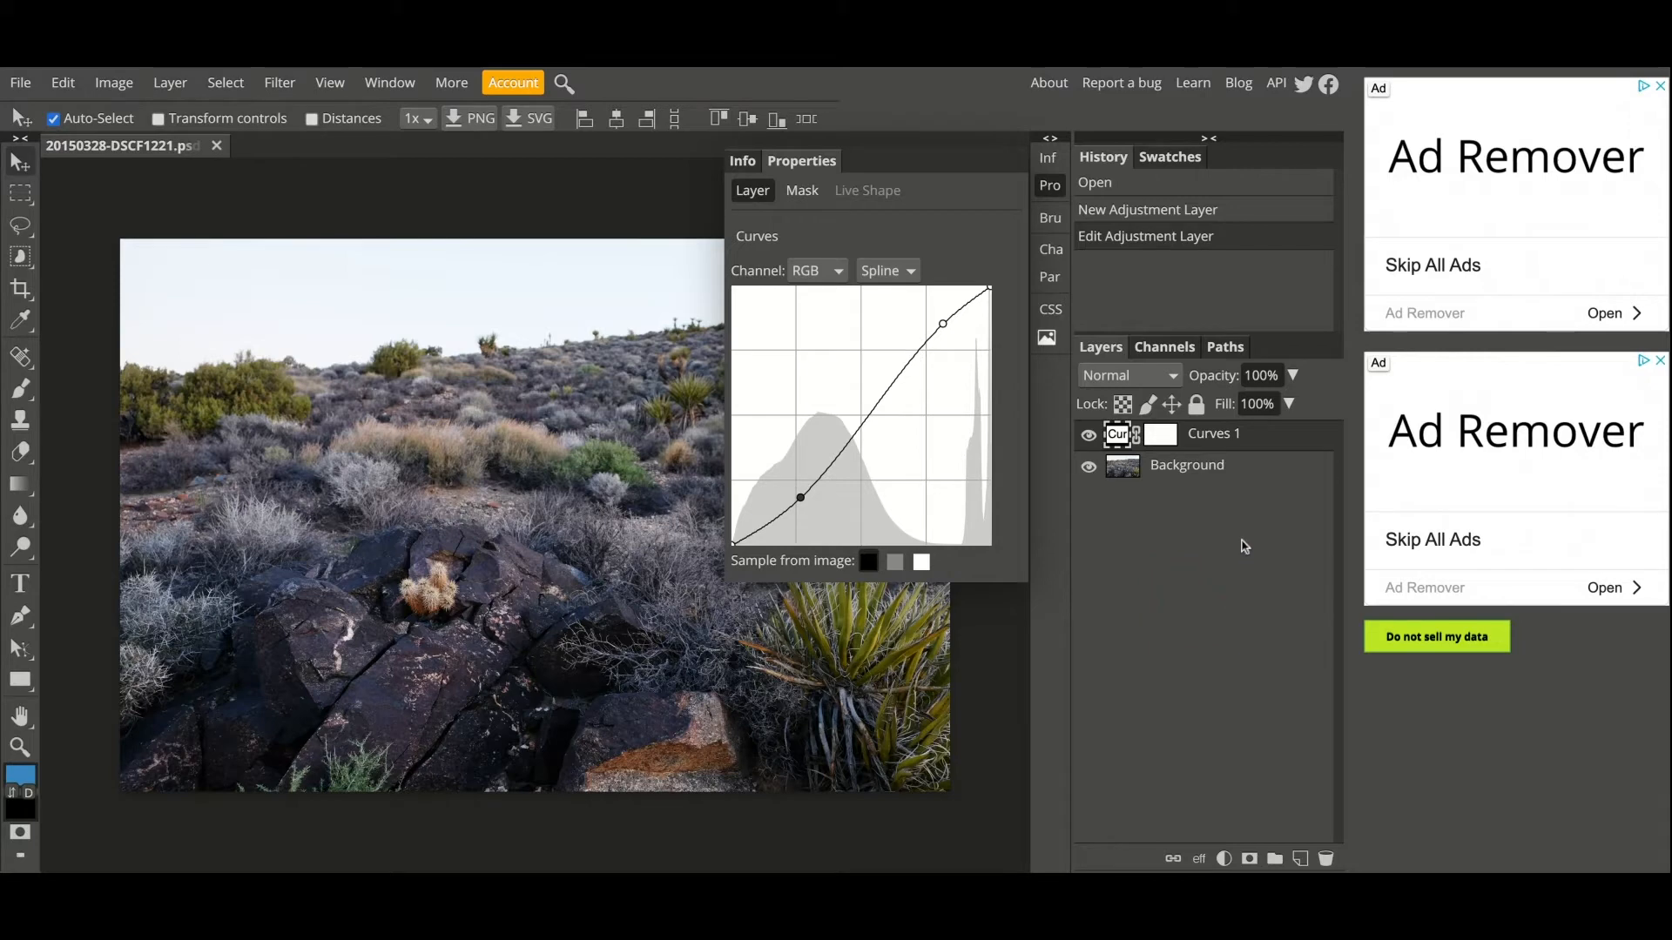
{"action": "left_click", "coordinate": [1036, 187]}
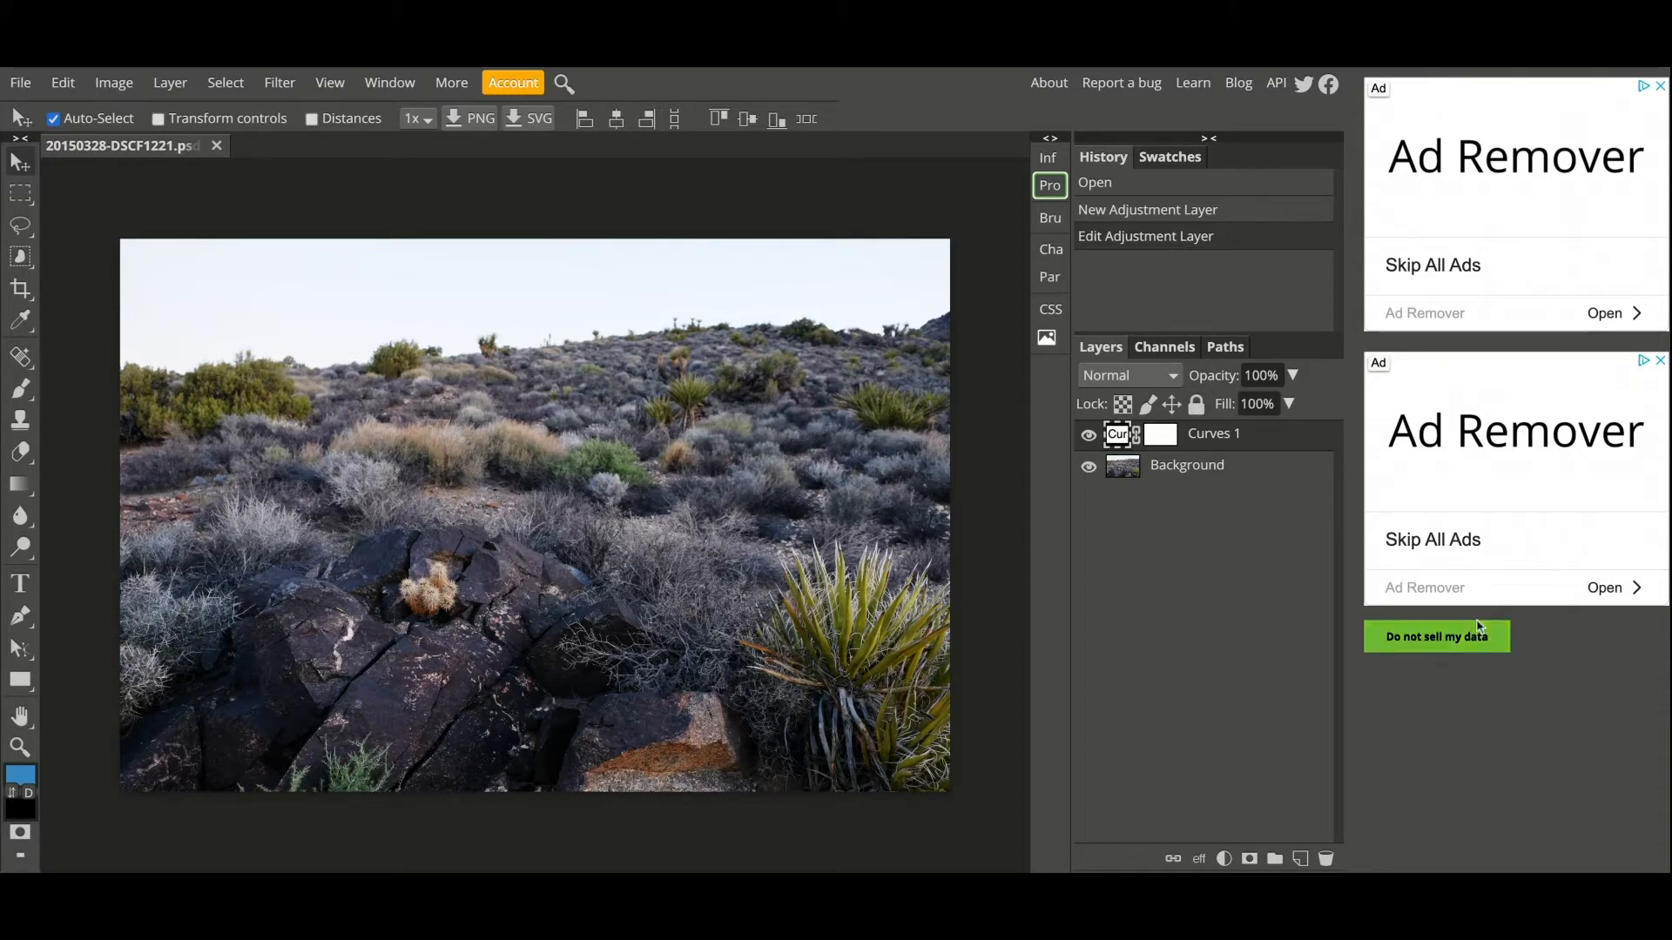
- Add a second Curves adjustment layer and raise its highlight and midtone points slightly to brighten the photo
{"action": "left_click", "coordinate": [1224, 860]}
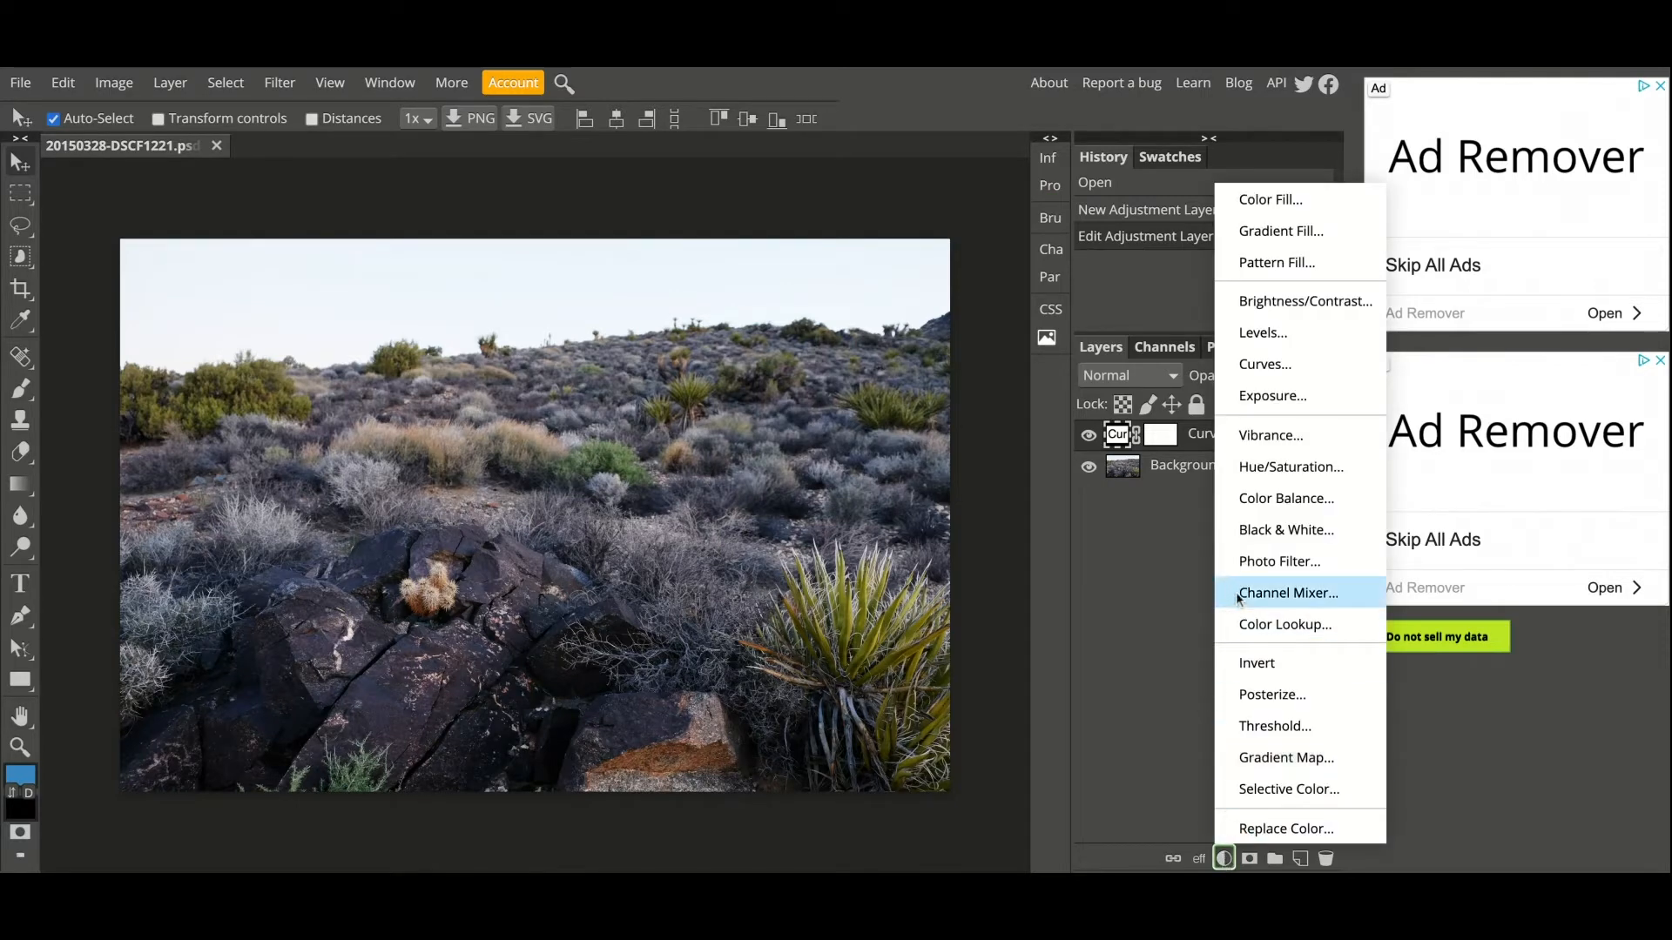
{"action": "left_click", "coordinate": [1265, 366]}
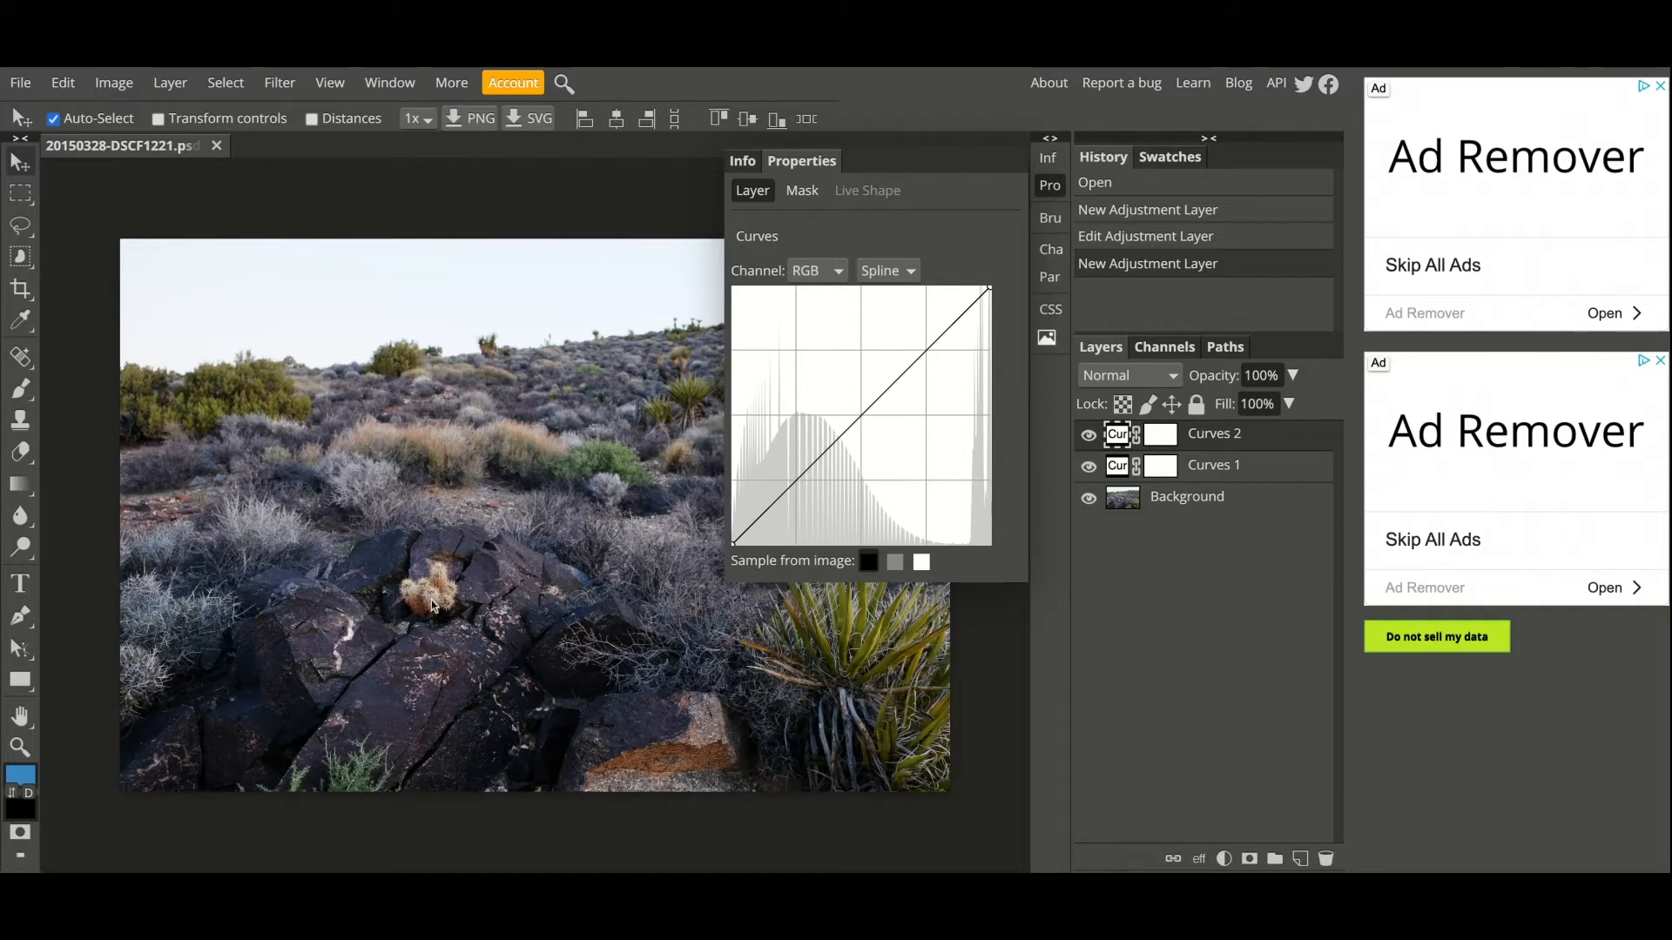
{"action": "left_click", "coordinate": [948, 324]}
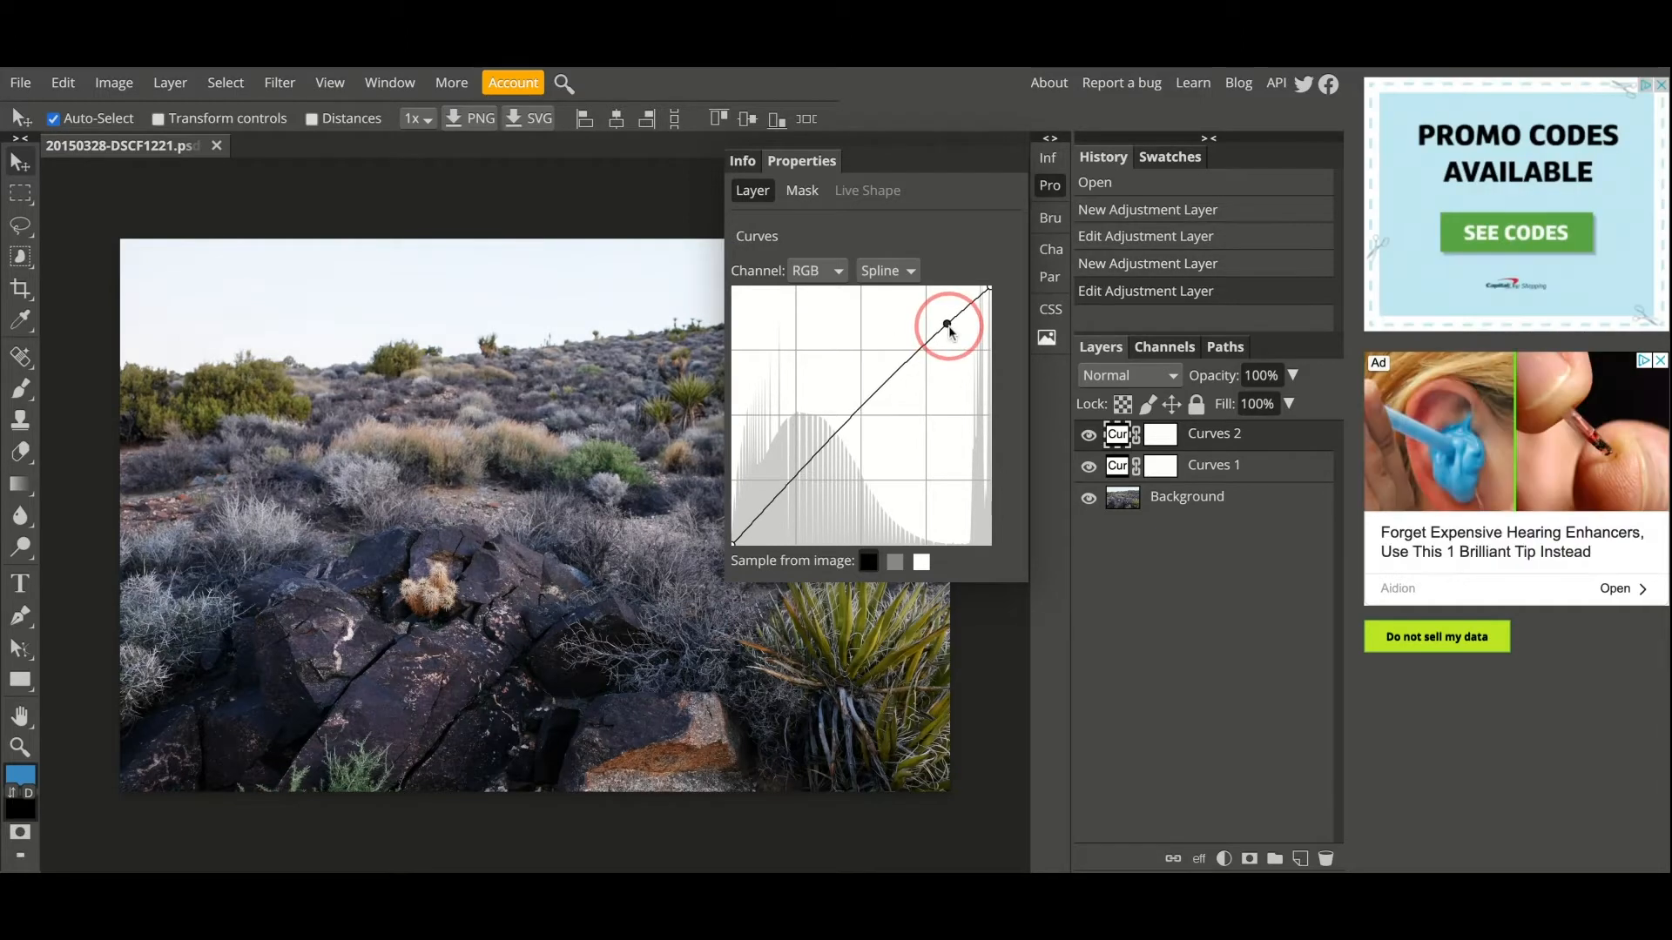
{"action": "left_click_drag", "start_coordinate": [948, 326], "coordinate": [944, 316]}
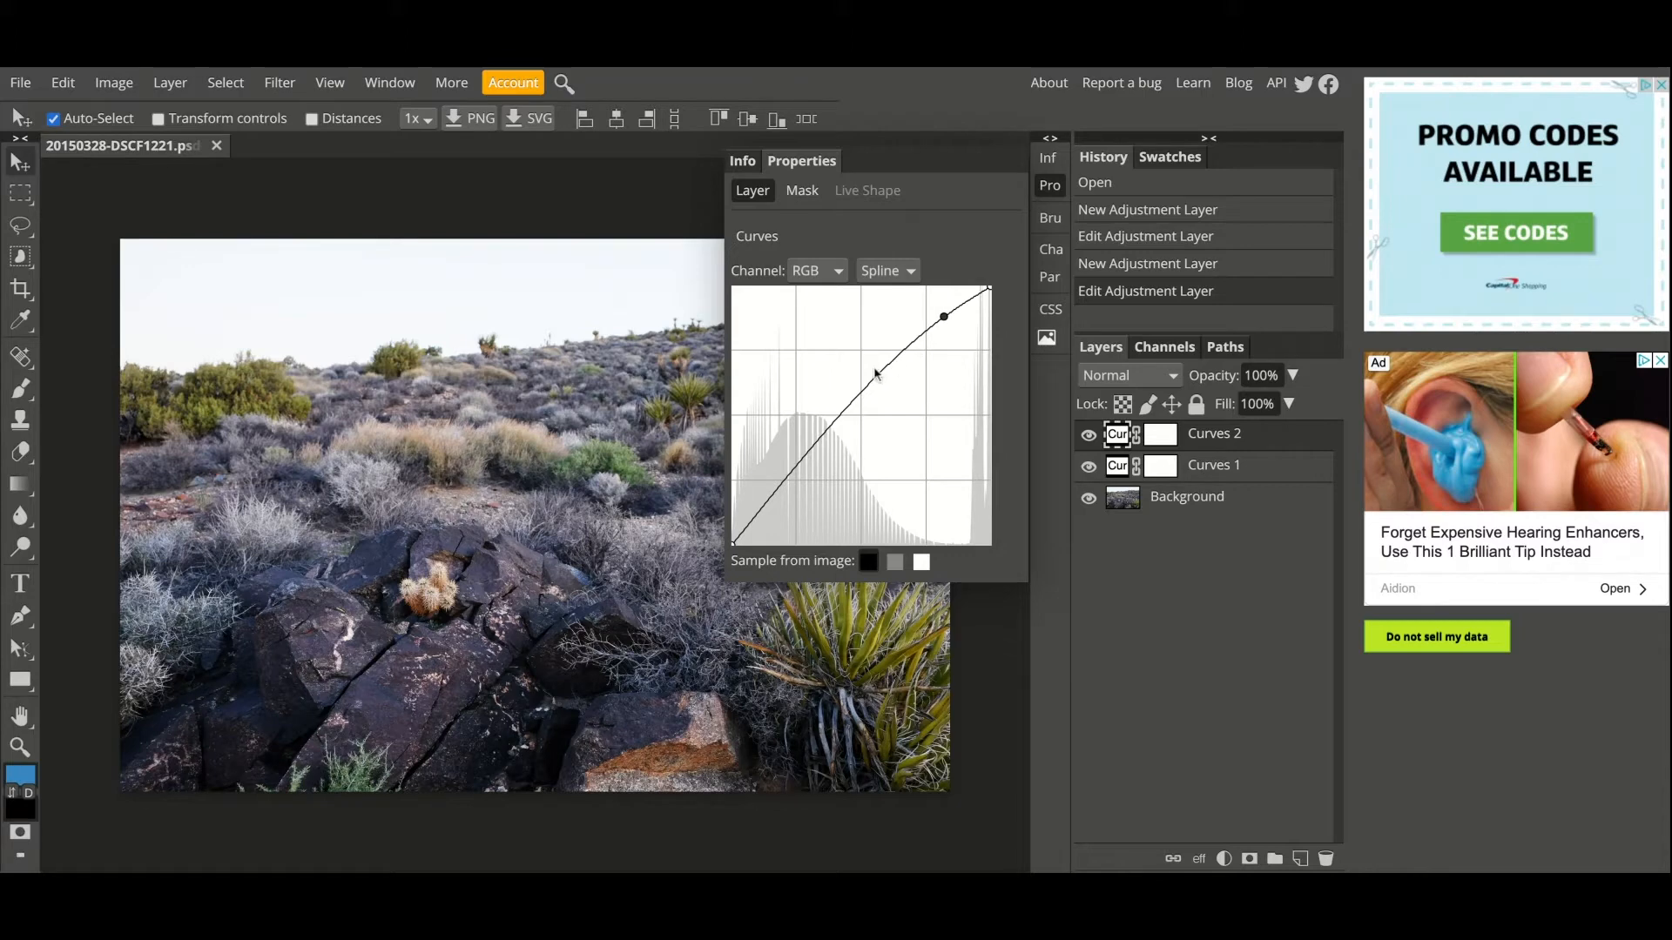
{"action": "left_click_drag", "start_coordinate": [943, 318], "coordinate": [944, 323]}
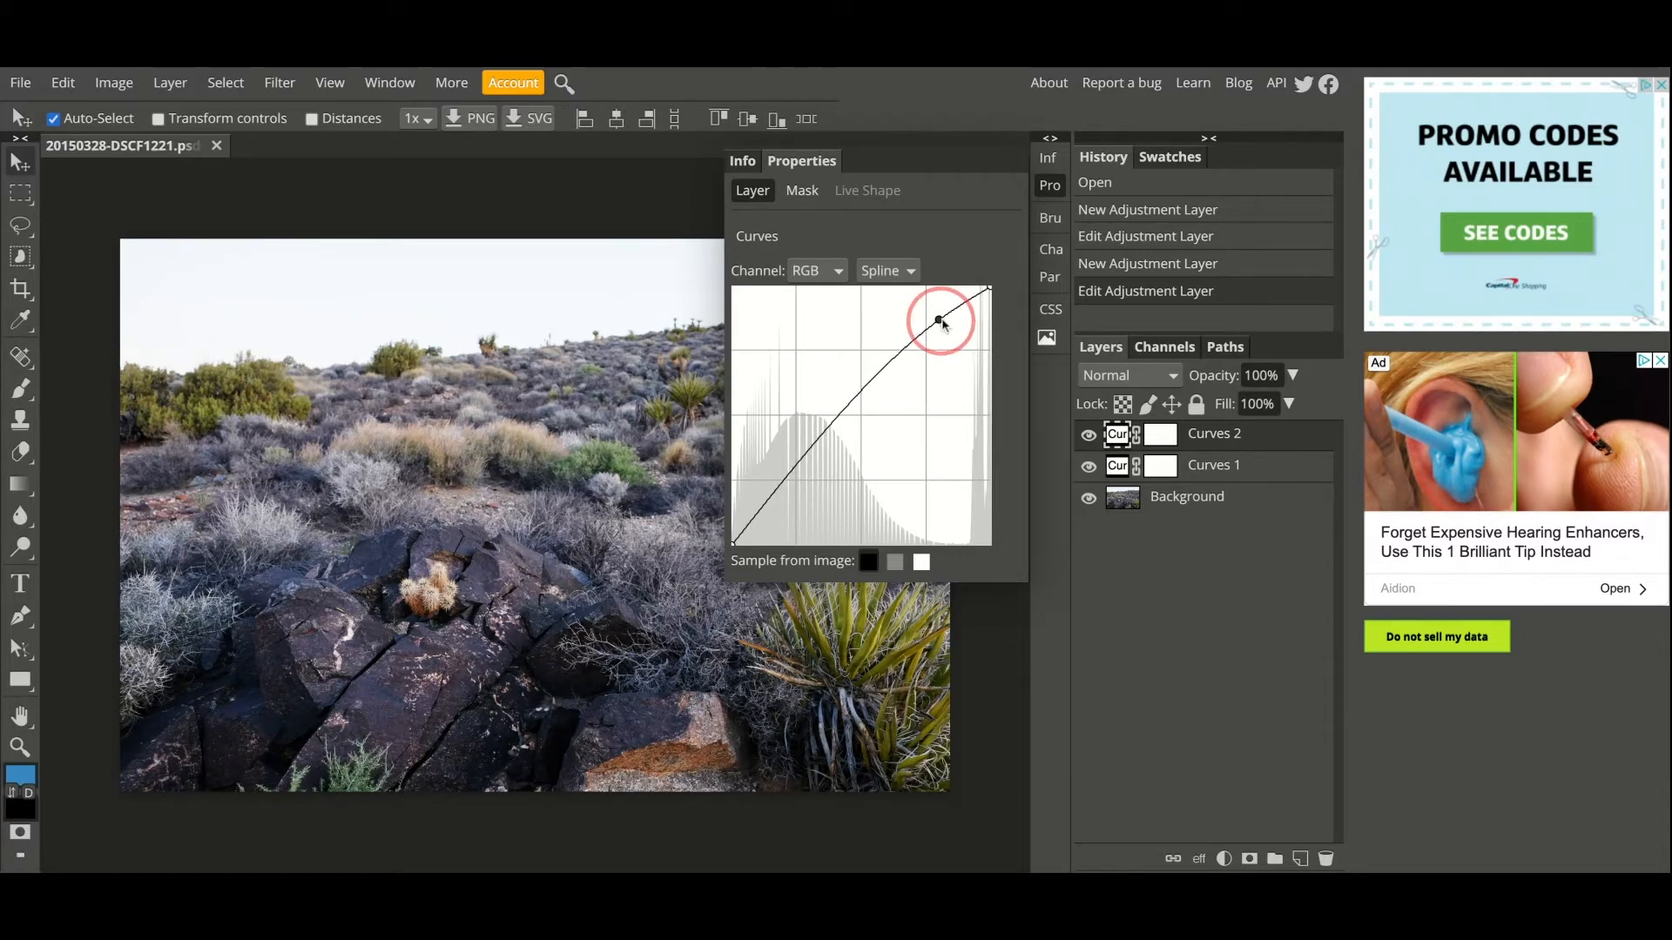
{"action": "left_click", "coordinate": [889, 360]}
{"action": "left_click_drag", "start_coordinate": [889, 363], "coordinate": [889, 360]}
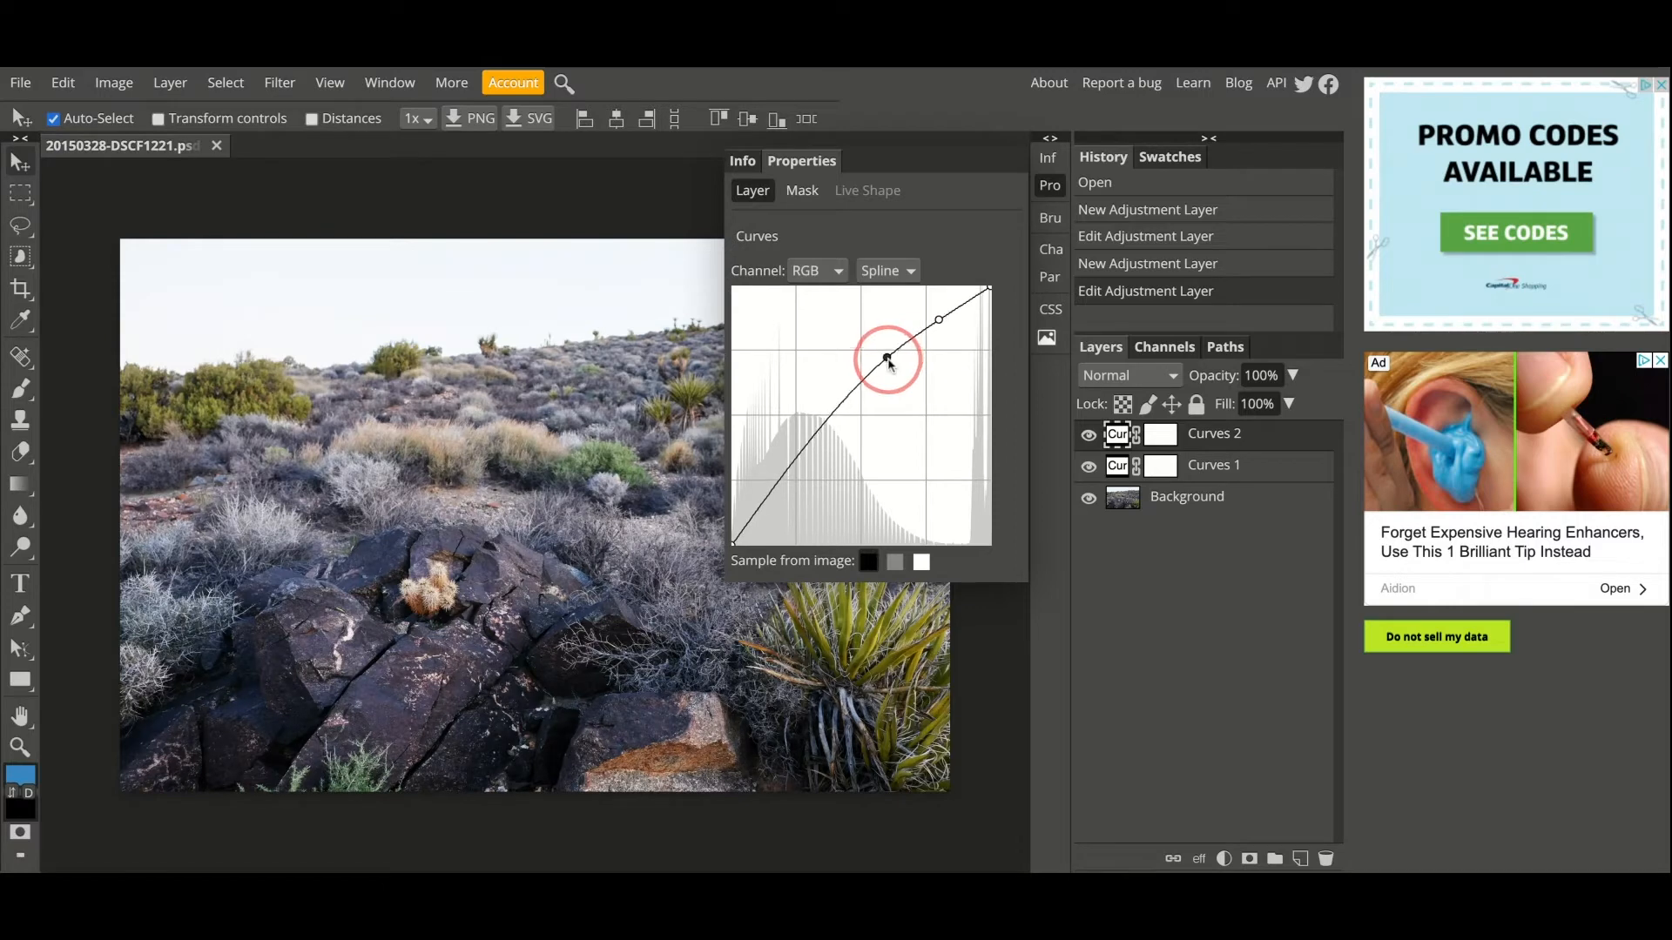
{"action": "left_click_drag", "start_coordinate": [886, 357], "coordinate": [886, 363]}
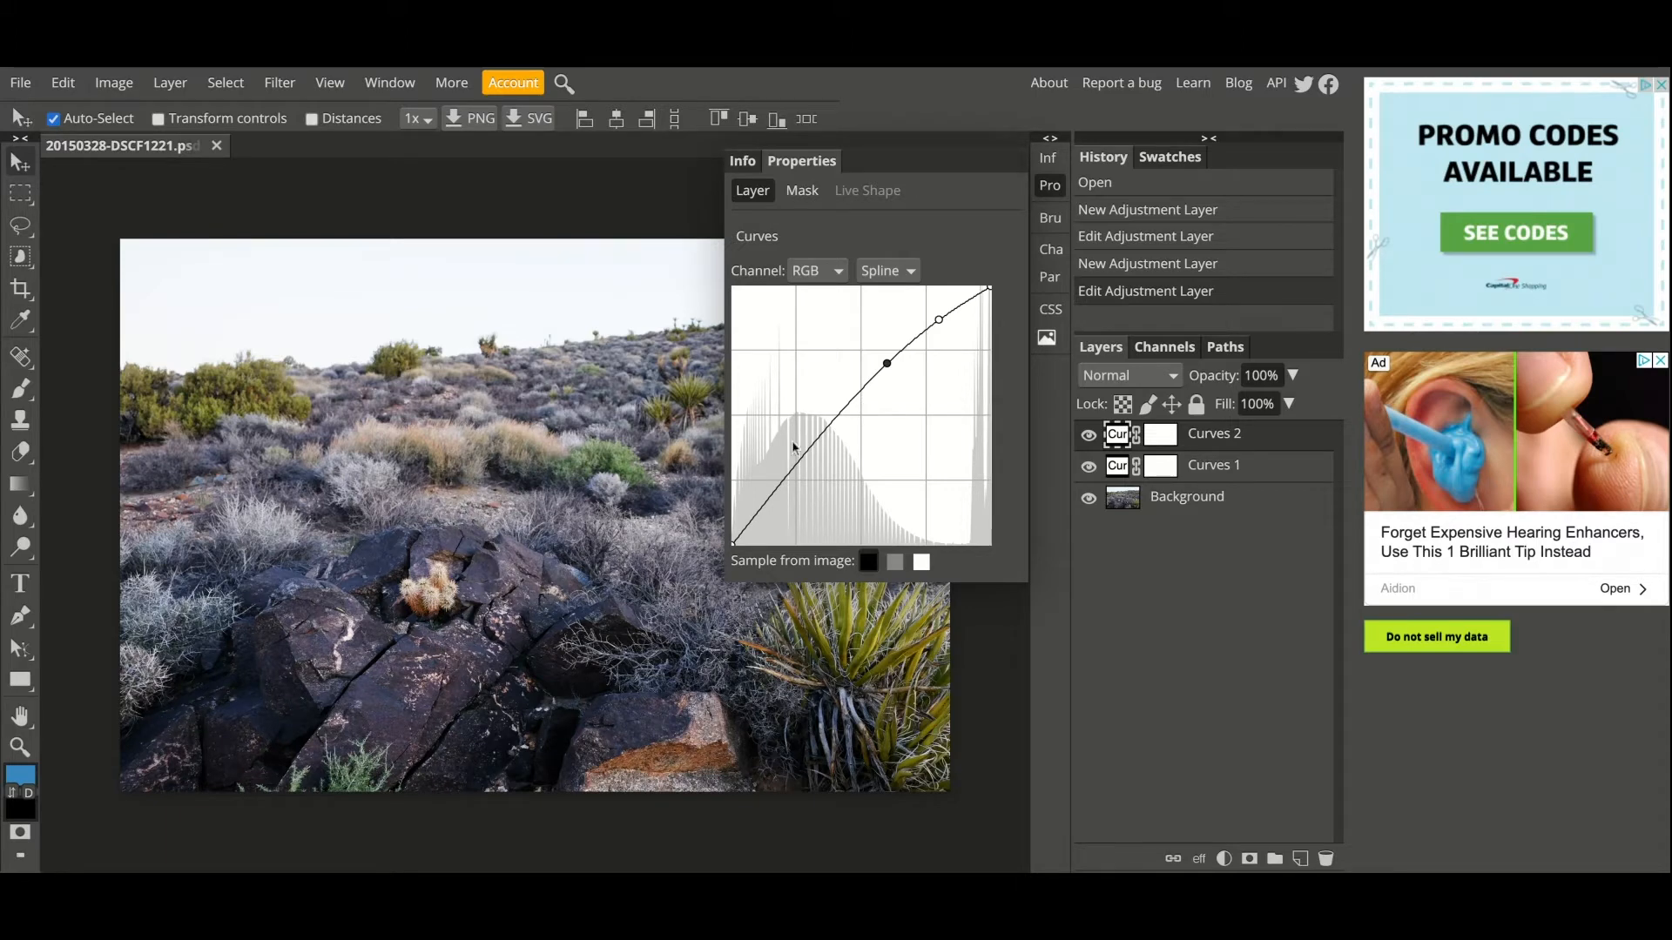
{"action": "left_click", "coordinate": [1049, 185]}
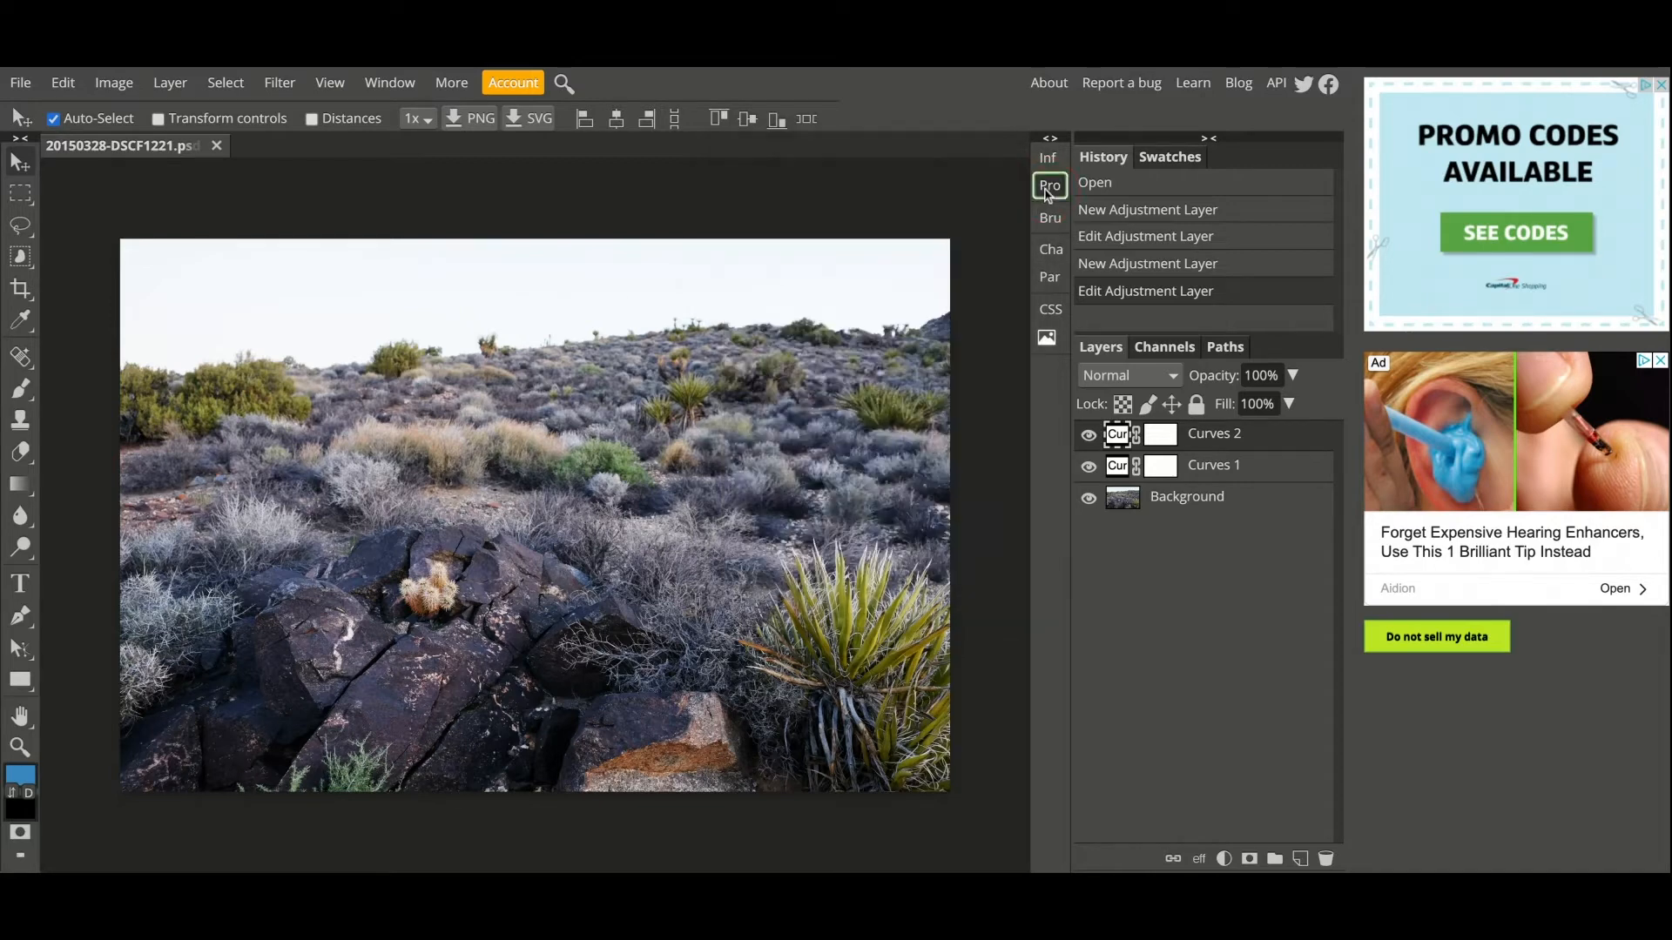
- Invert the Curves 2 layer mask to black so the brightening is hidden
{"action": "left_click", "coordinate": [1165, 442]}
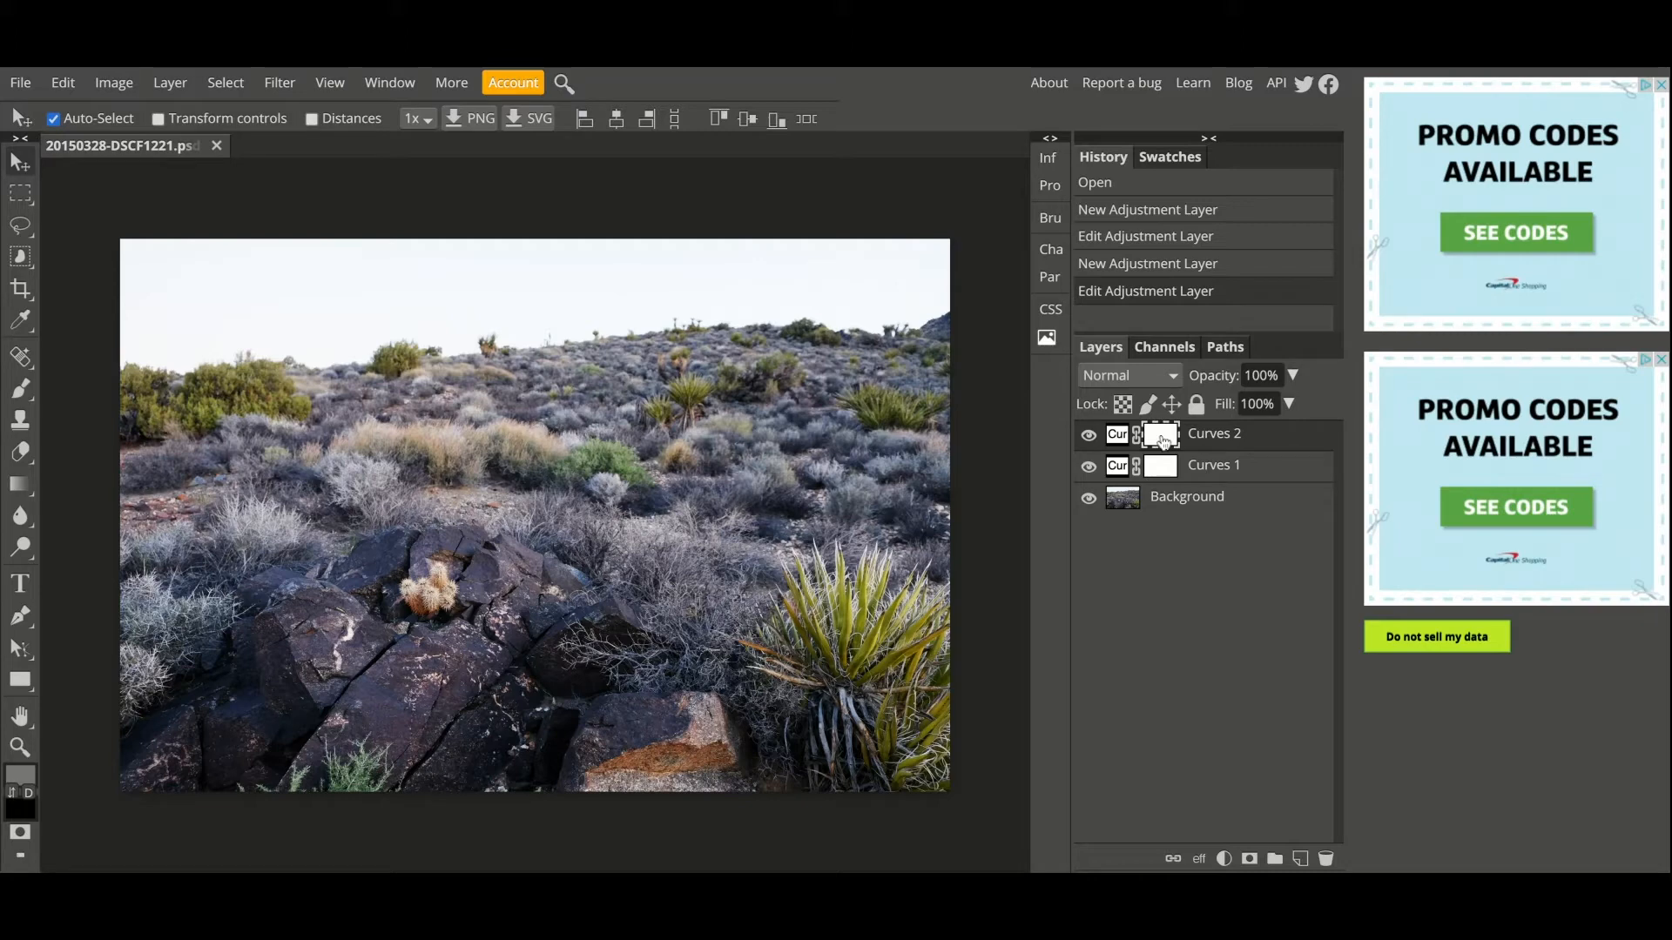
{"action": "key", "text": "ctrl+i"}
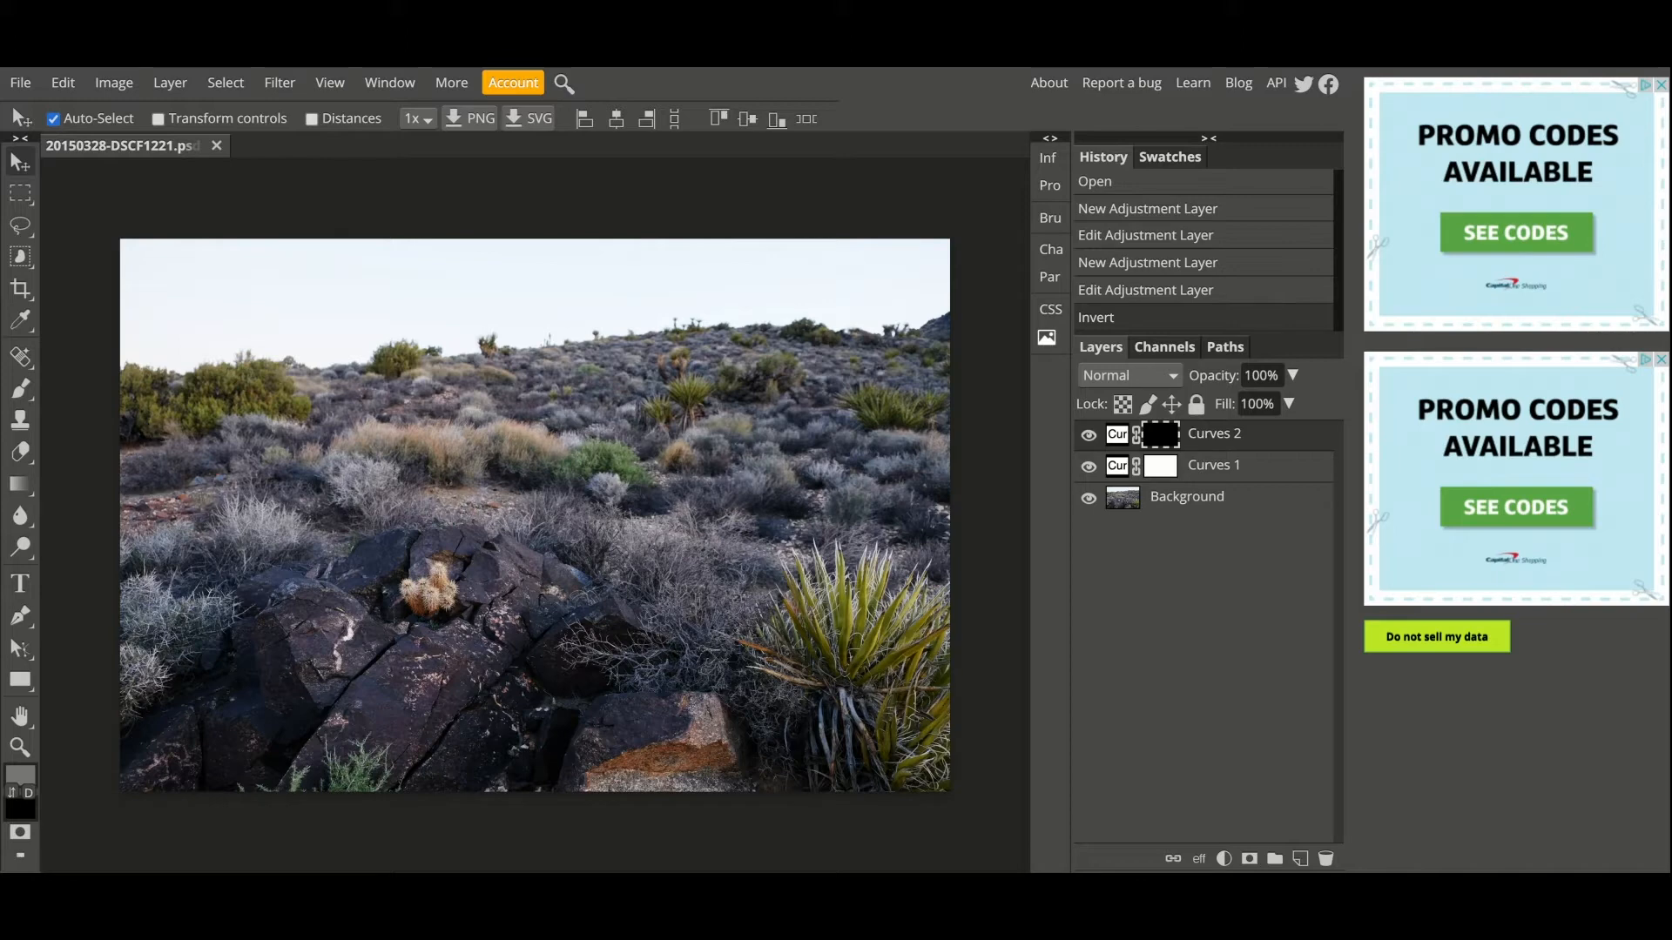
{"action": "left_click", "coordinate": [1089, 435]}
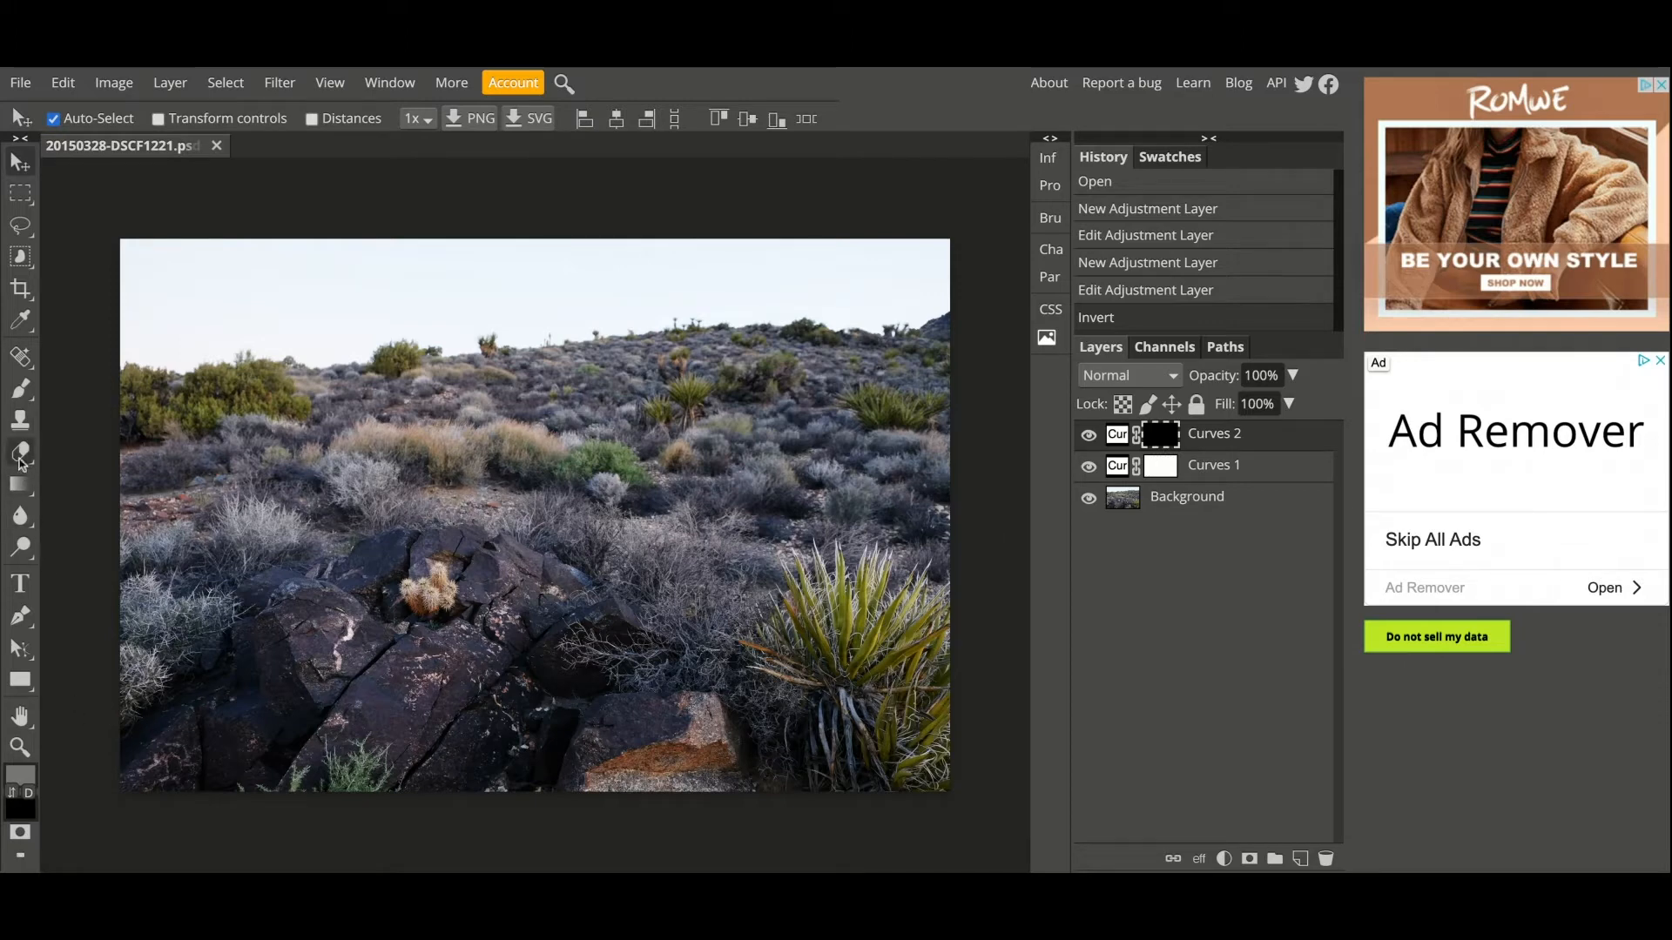
- Activate the Brush tool and set the foreground color to white (ffffff)
{"action": "right_click", "coordinate": [13, 401]}
{"action": "left_click", "coordinate": [118, 402]}
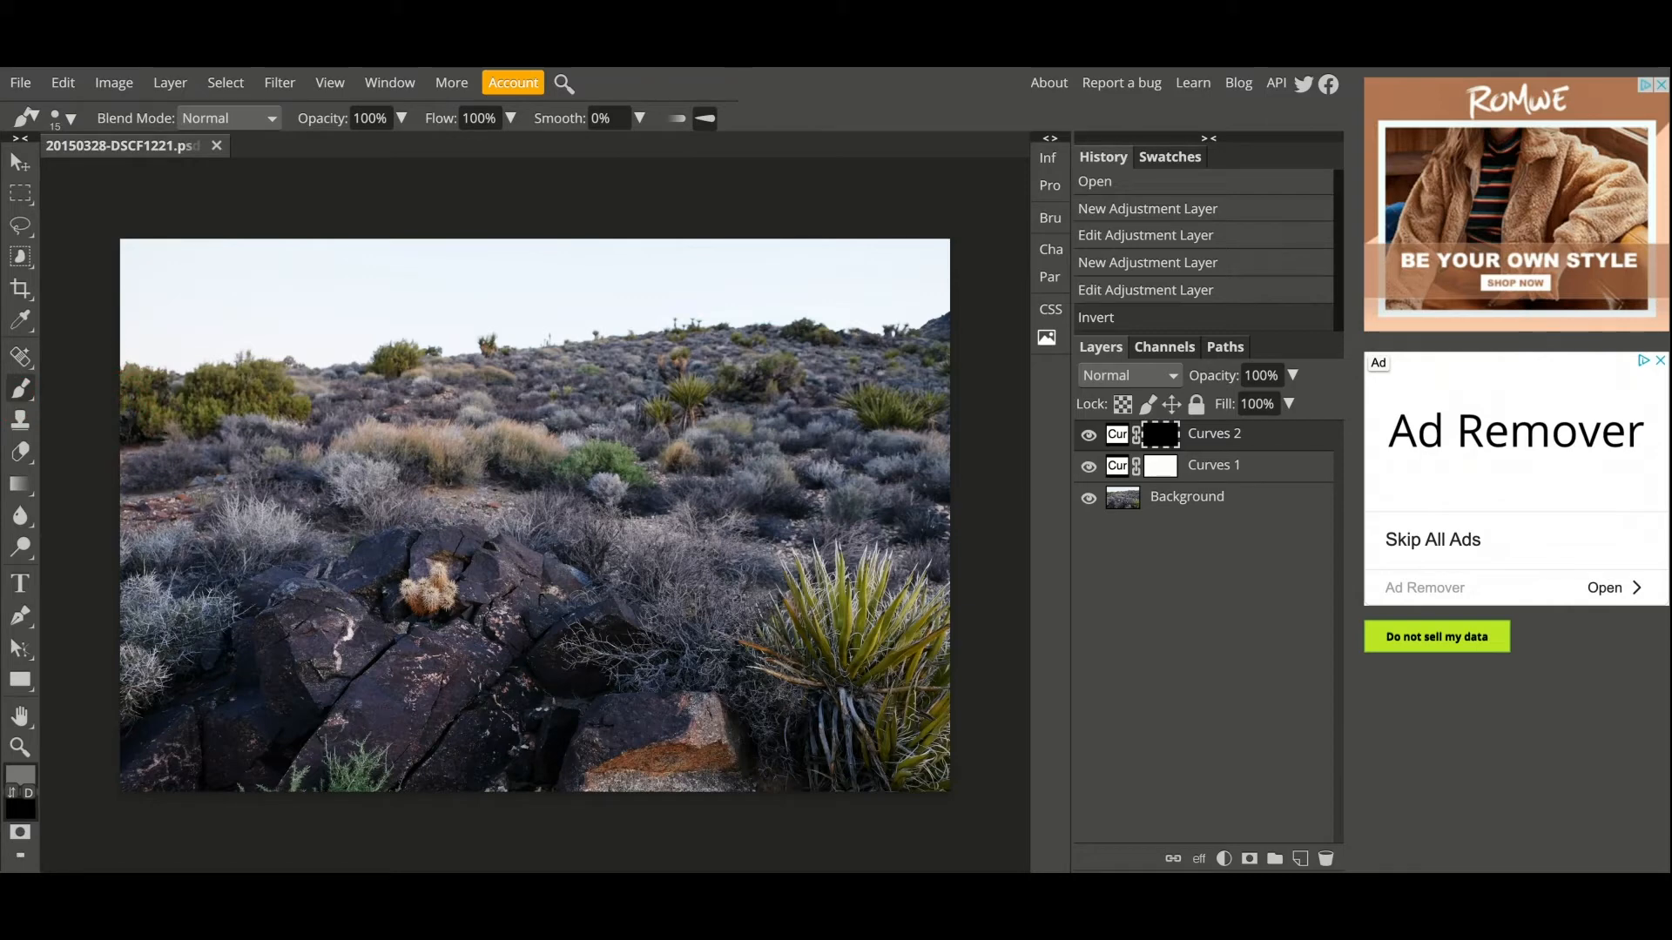
{"action": "left_click", "coordinate": [20, 774]}
{"action": "left_click_drag", "start_coordinate": [261, 373], "coordinate": [153, 253]}
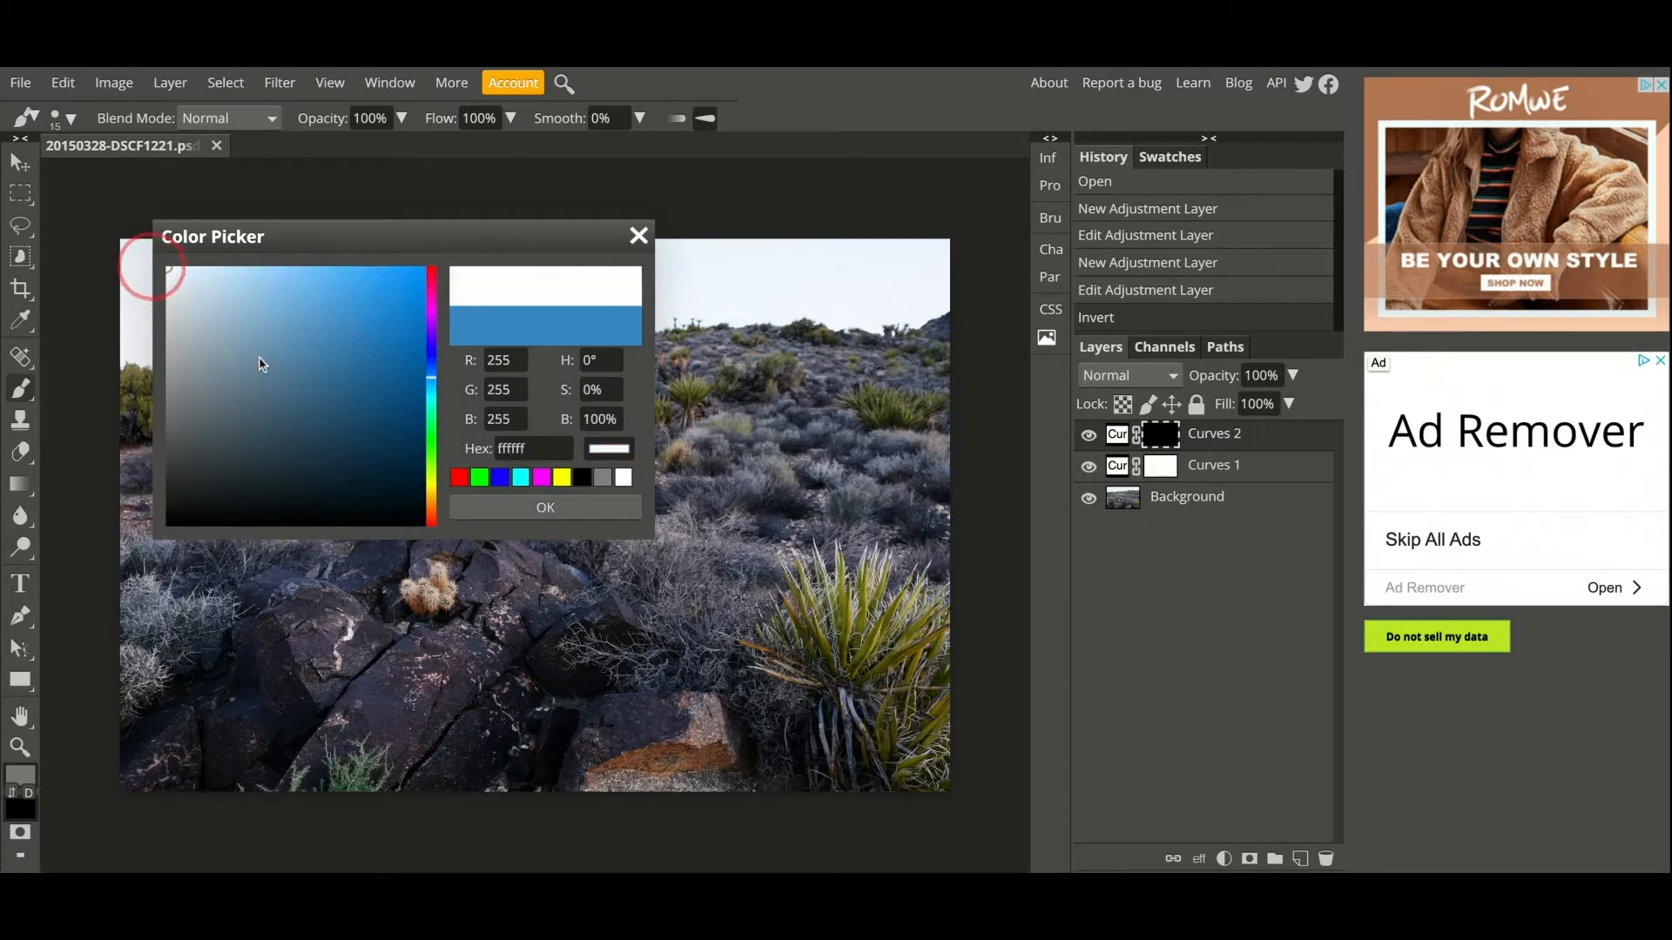
{"action": "left_click", "coordinate": [545, 508]}
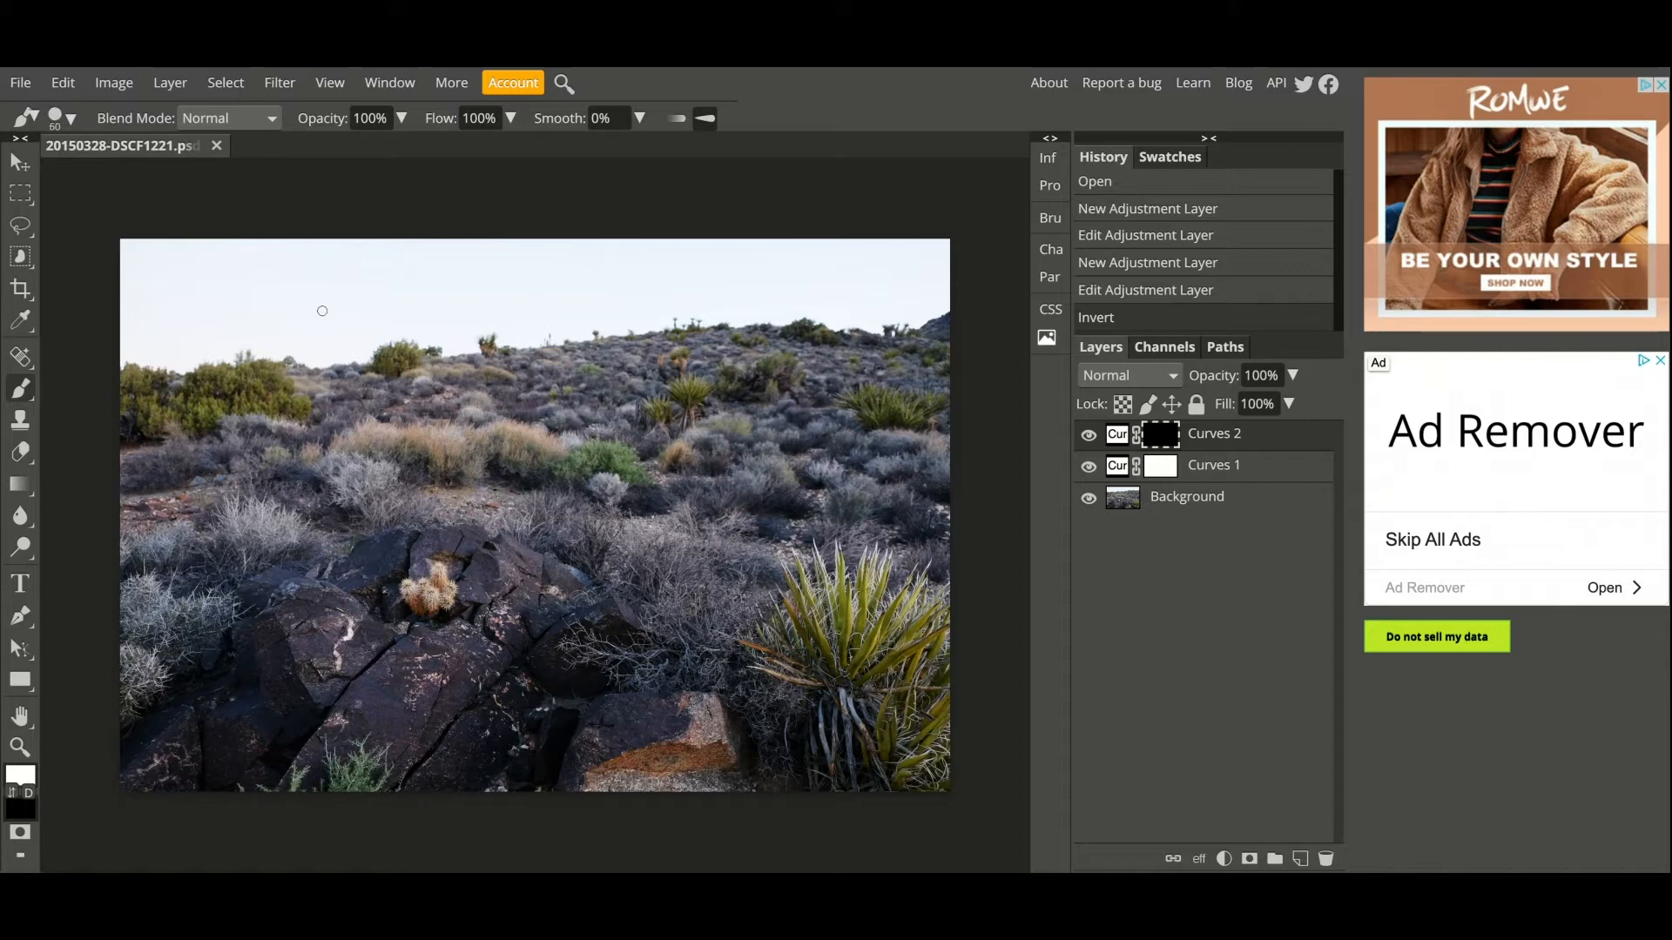
- Enlarge the brush to 600 px and set its hardness to 0%
{"action": "key", "text": "bracketright"}
{"action": "key", "text": "bracketright"}
{"action": "key", "text": "bracketright"}
{"action": "key", "text": "bracketright"}
{"action": "key", "text": "bracketright"}
{"action": "key", "text": "bracketright"}
{"action": "key", "text": "bracketright"}
{"action": "key", "text": "bracketright"}
{"action": "key", "text": "bracketright"}
{"action": "key", "text": "bracketright"}
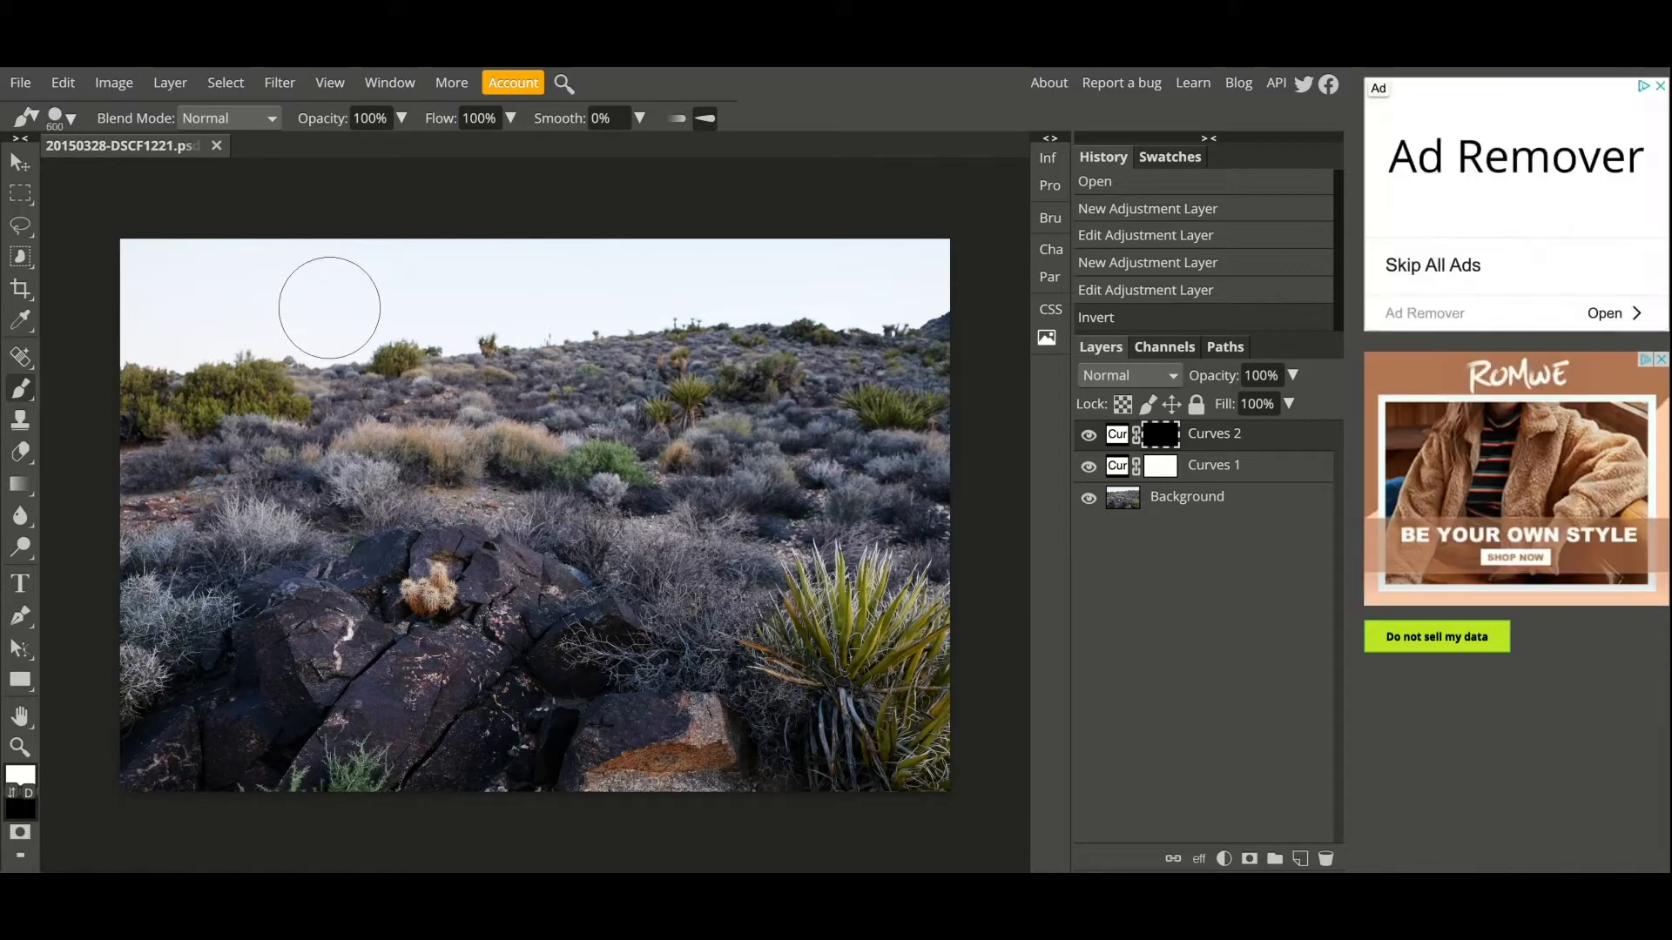
{"action": "right_click", "coordinate": [328, 309]}
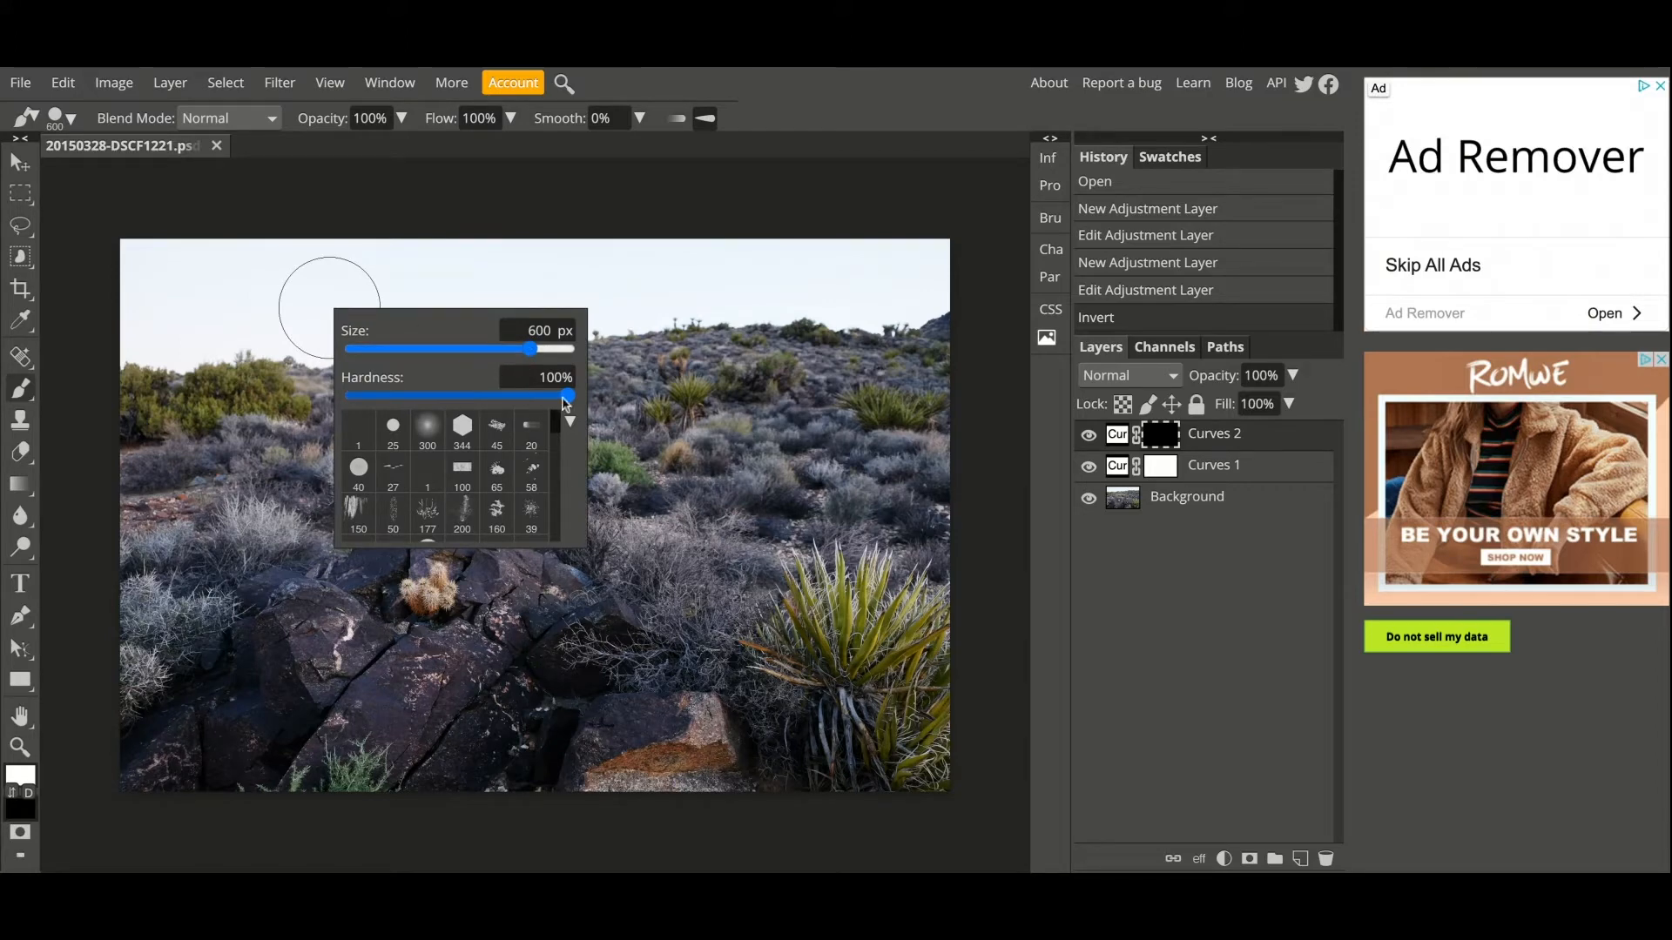
{"action": "left_click_drag", "start_coordinate": [569, 397], "coordinate": [352, 397]}
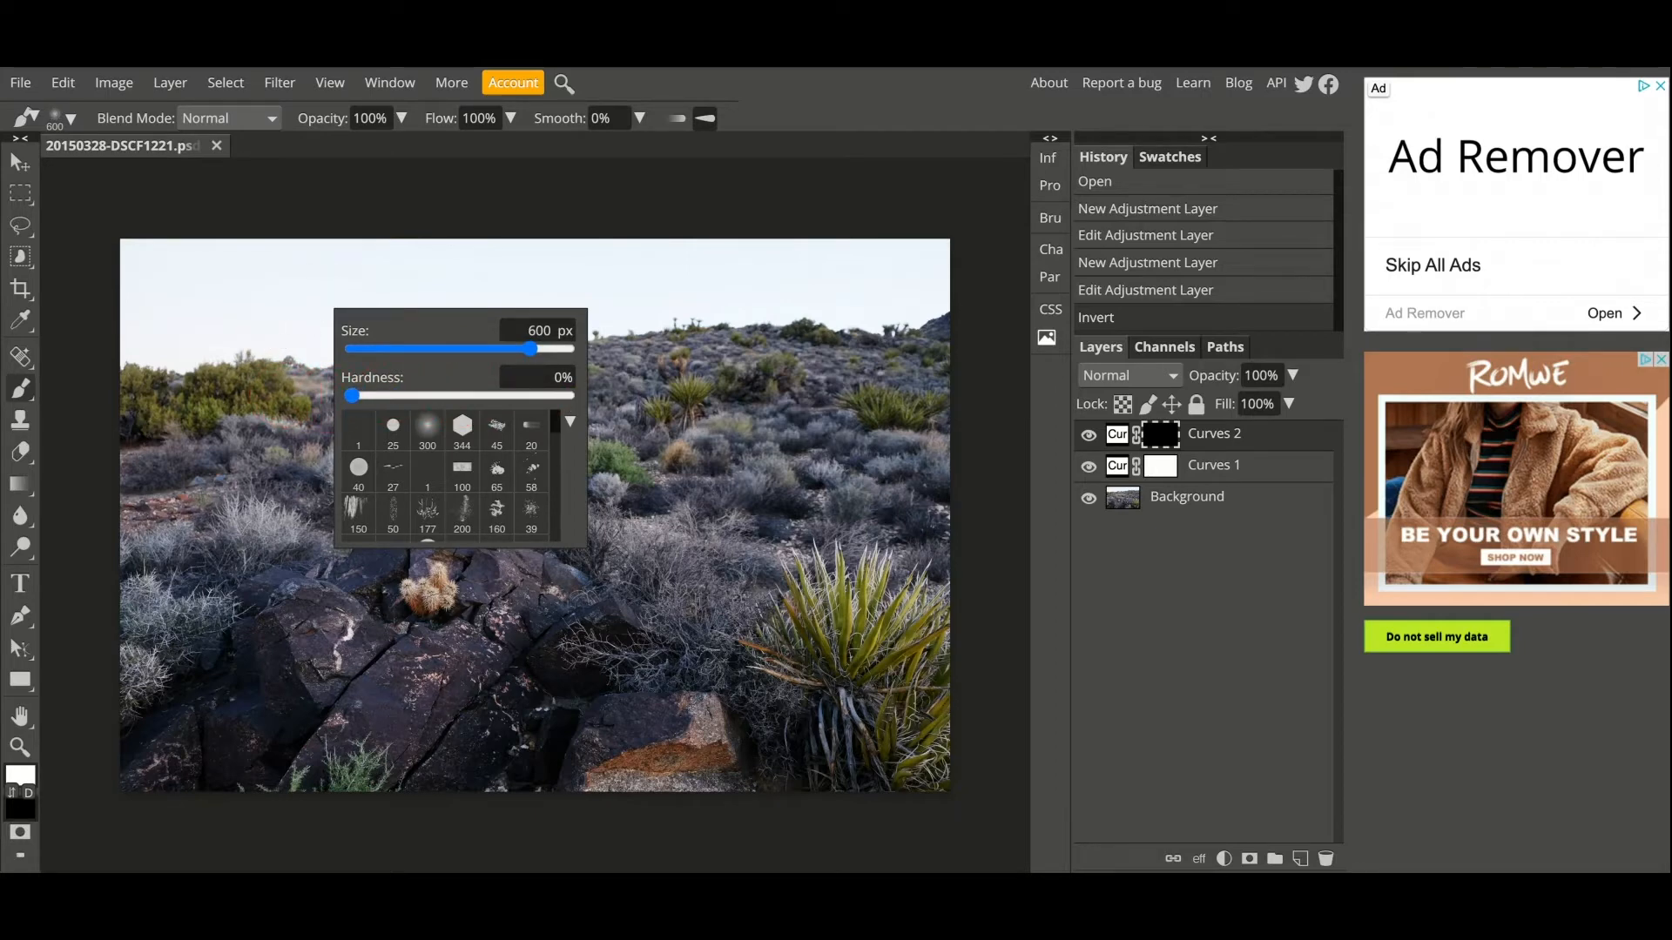
- Paint white on the Curves 2 mask over the small cactus on the rocks, reducing brush opacity to 50% after the first dab
{"action": "left_click", "coordinate": [432, 588]}
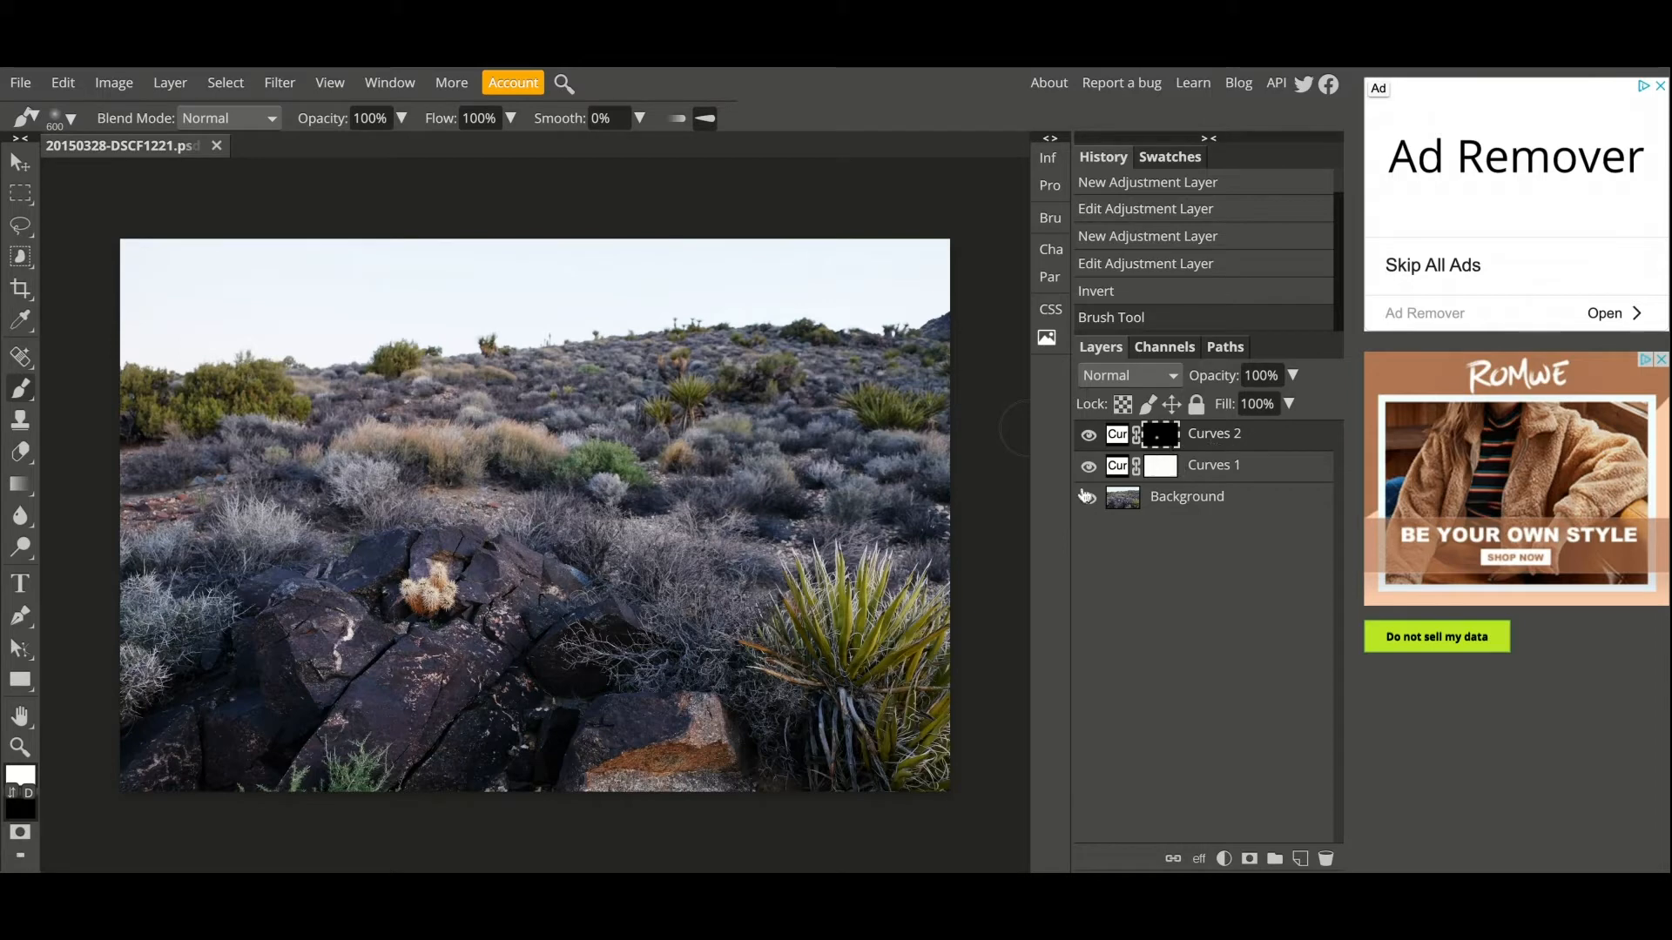
{"action": "left_click", "coordinate": [389, 120]}
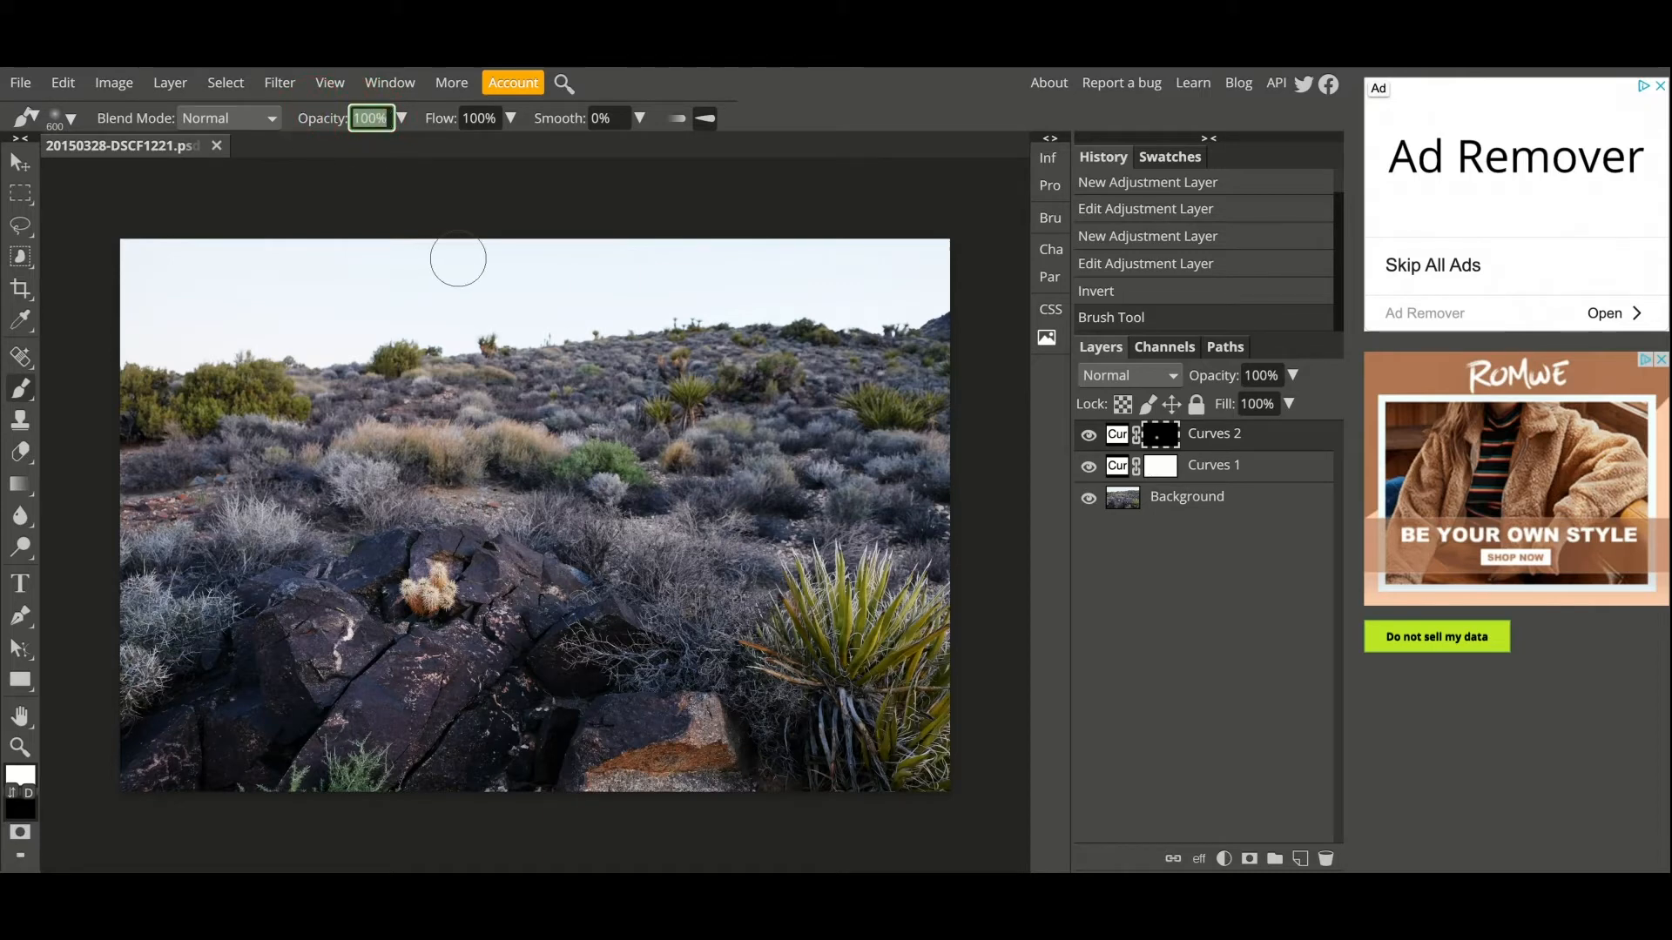
{"action": "type", "text": "50"}
{"action": "left_click", "coordinate": [459, 258]}
{"action": "left_click", "coordinate": [433, 590]}
{"action": "left_click", "coordinate": [433, 591]}
{"action": "left_click", "coordinate": [432, 591]}
{"action": "left_click", "coordinate": [433, 590]}
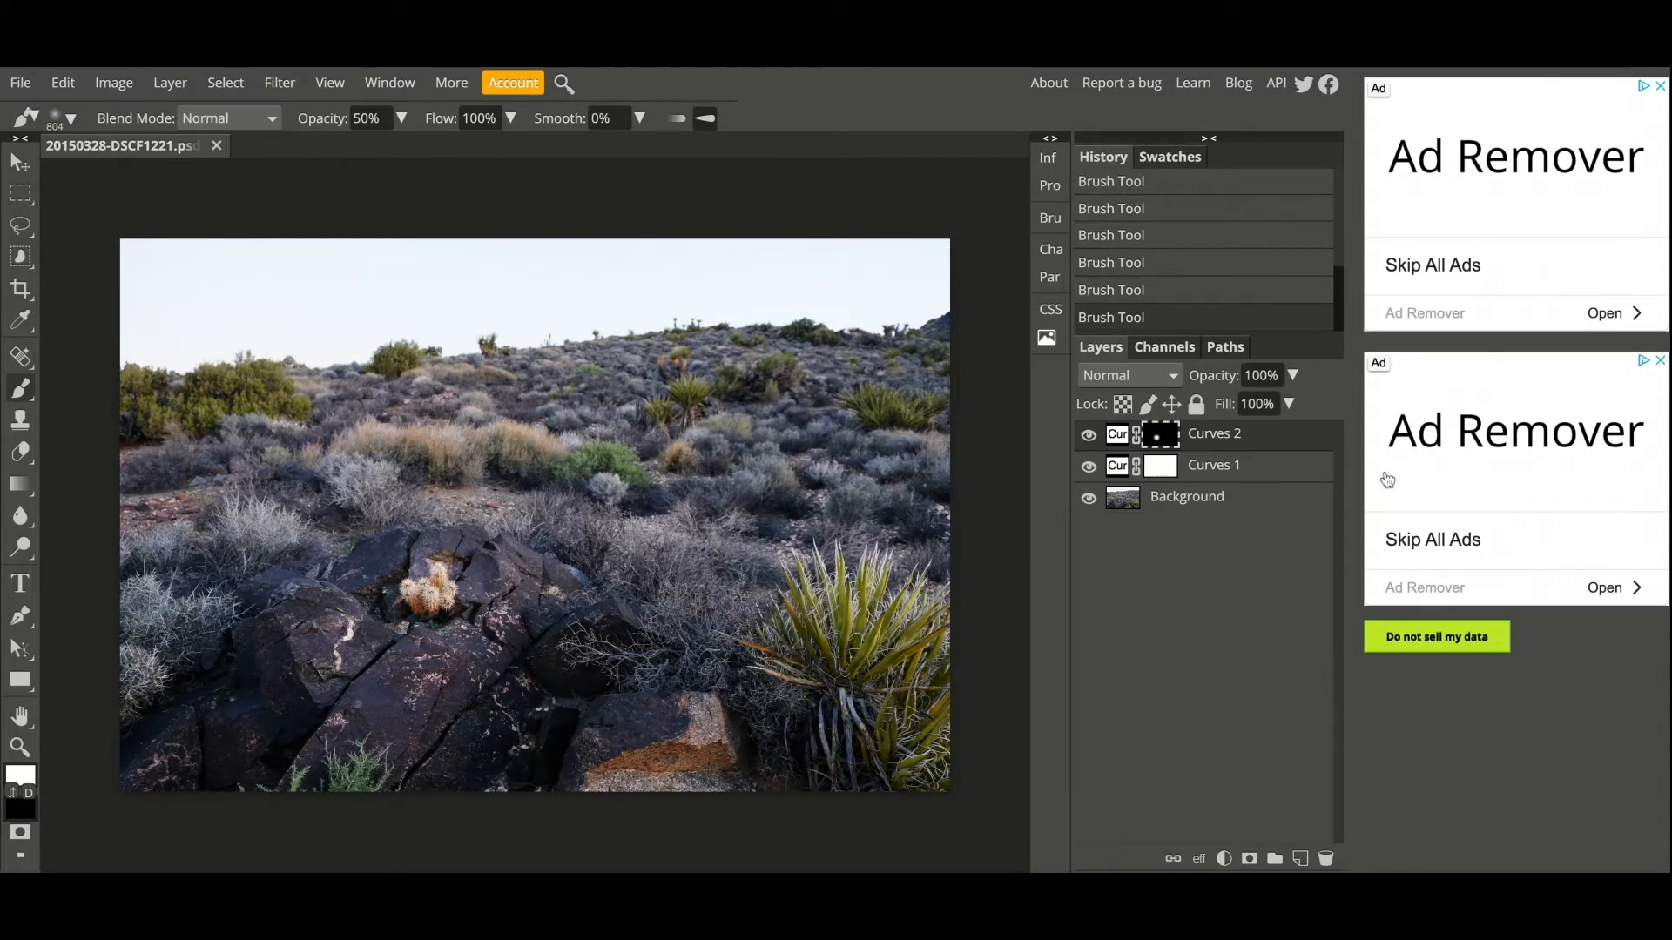
- Compare the photo with and without the Curves 2 layer to examine the brightening around the cactus
{"action": "left_click", "coordinate": [1088, 438]}
{"action": "left_click", "coordinate": [1088, 438]}
{"action": "left_click", "coordinate": [1089, 438]}
{"action": "left_click", "coordinate": [1088, 438]}
{"action": "left_click", "coordinate": [1089, 438]}
{"action": "left_click", "coordinate": [1089, 435]}
{"action": "left_click", "coordinate": [1088, 435]}
{"action": "left_click", "coordinate": [1088, 436]}
{"action": "left_click", "coordinate": [1089, 435]}
{"action": "left_click", "coordinate": [1089, 436]}
{"action": "left_click", "coordinate": [1089, 435]}
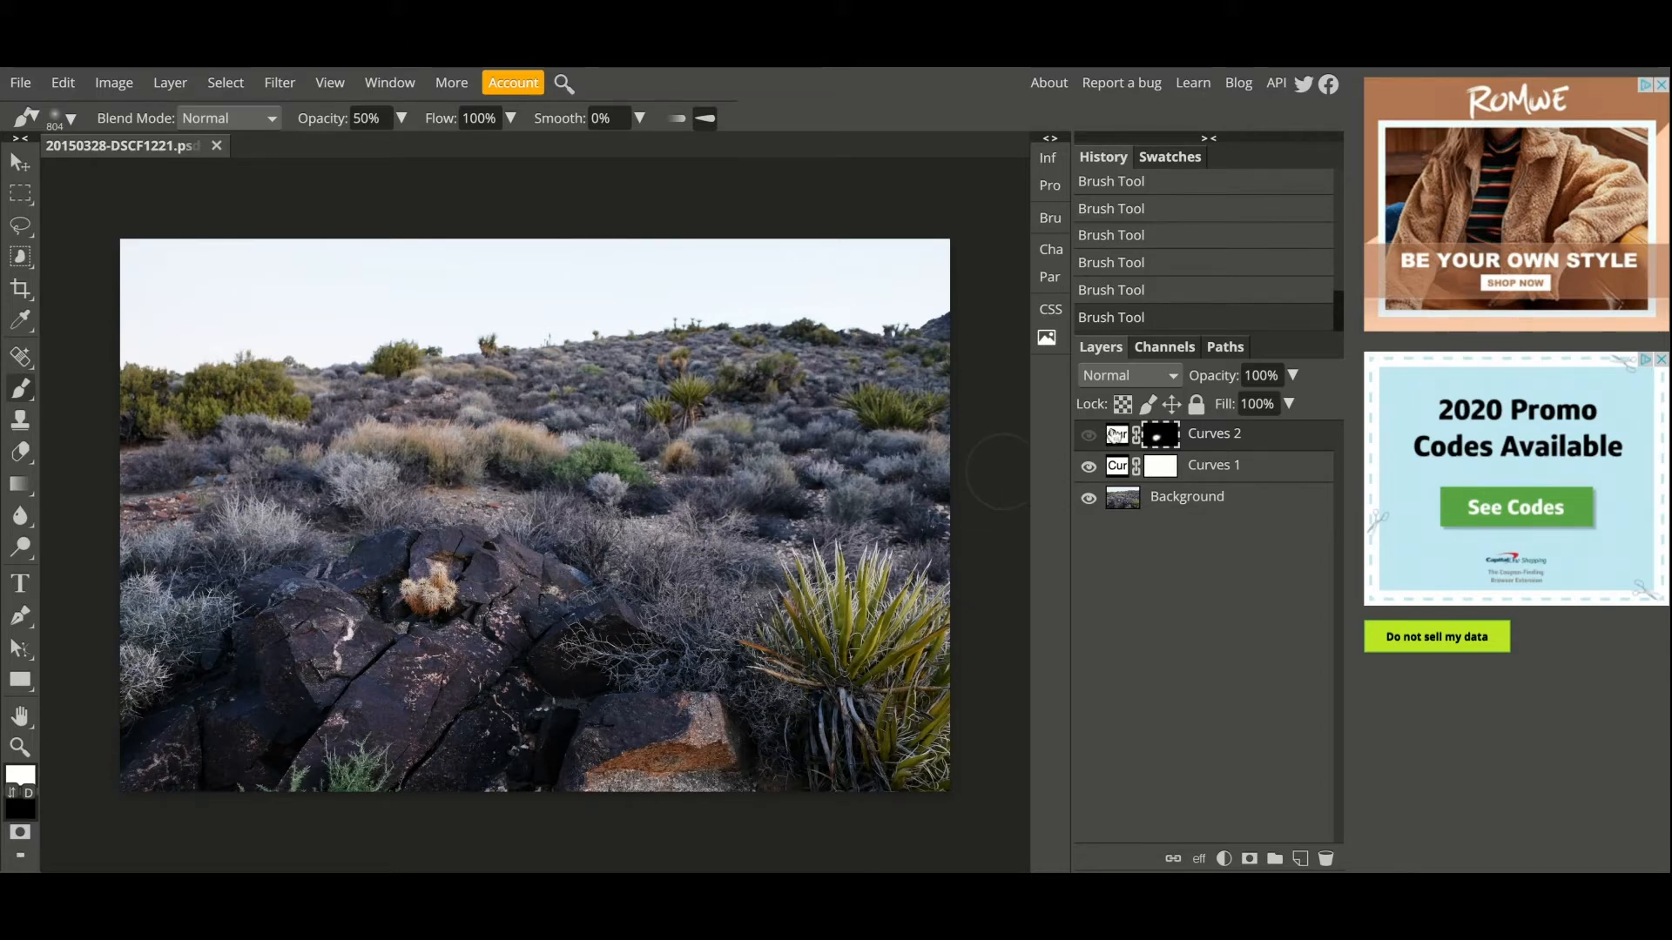
{"action": "left_click", "coordinate": [1116, 438]}
{"action": "left_click", "coordinate": [1088, 440]}
{"action": "left_click", "coordinate": [1088, 440]}
{"action": "left_click", "coordinate": [1089, 440]}
{"action": "left_click", "coordinate": [1088, 440]}
{"action": "left_click", "coordinate": [1089, 440]}
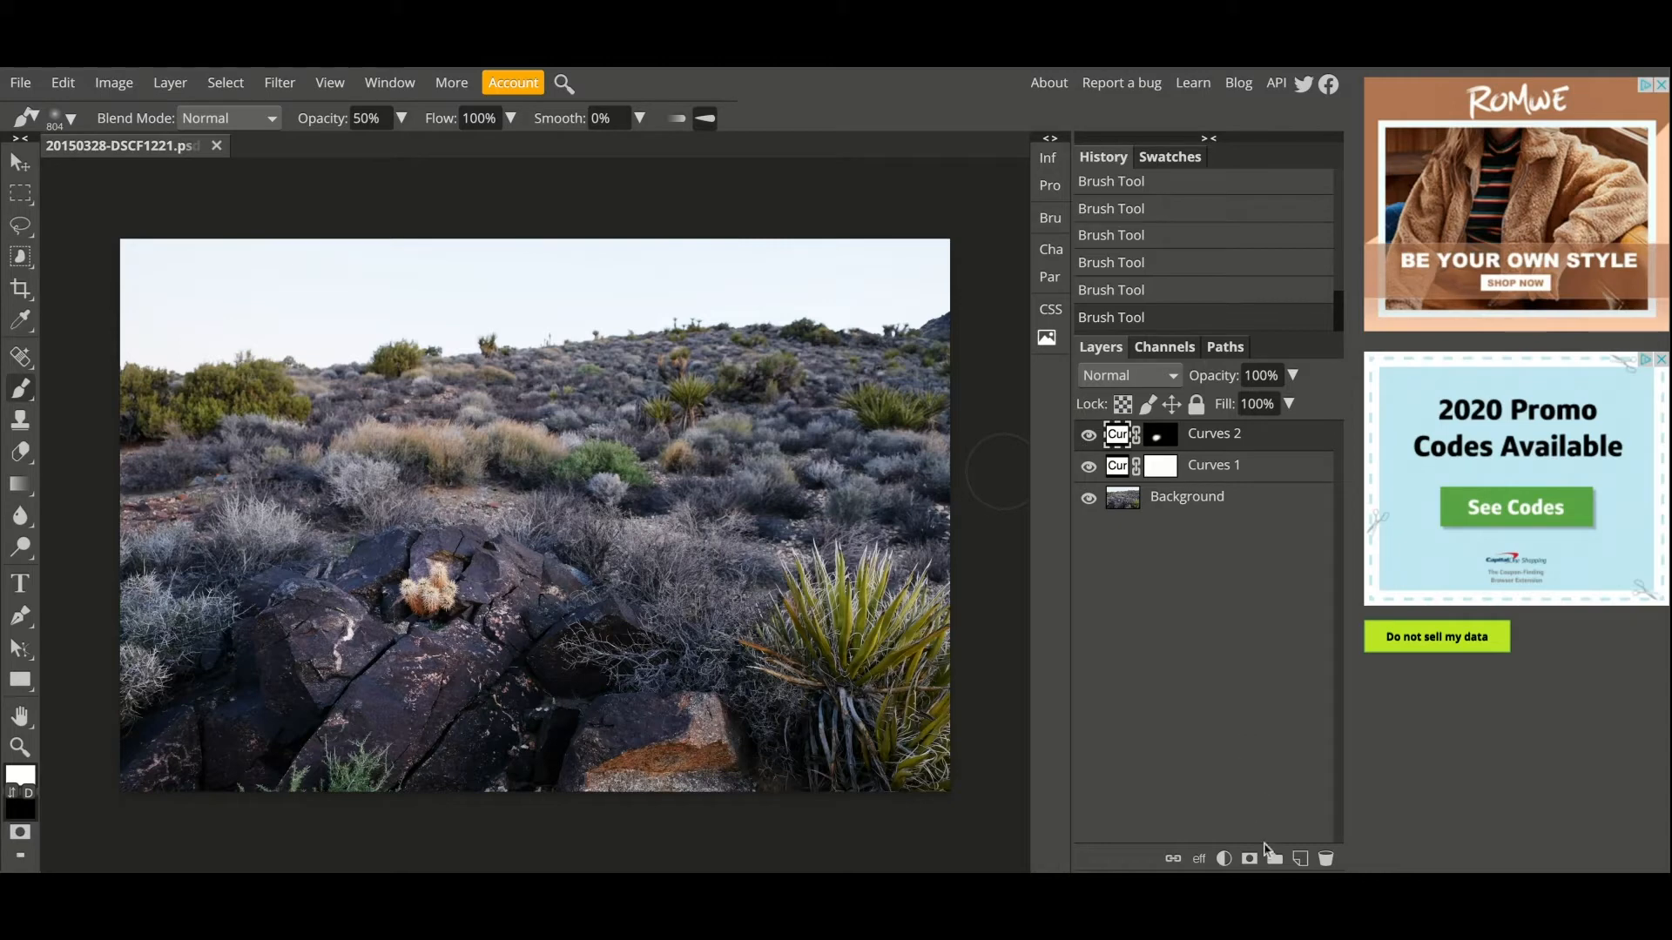
- Add a third Curves adjustment layer above Curves 2
{"action": "left_click", "coordinate": [1224, 860]}
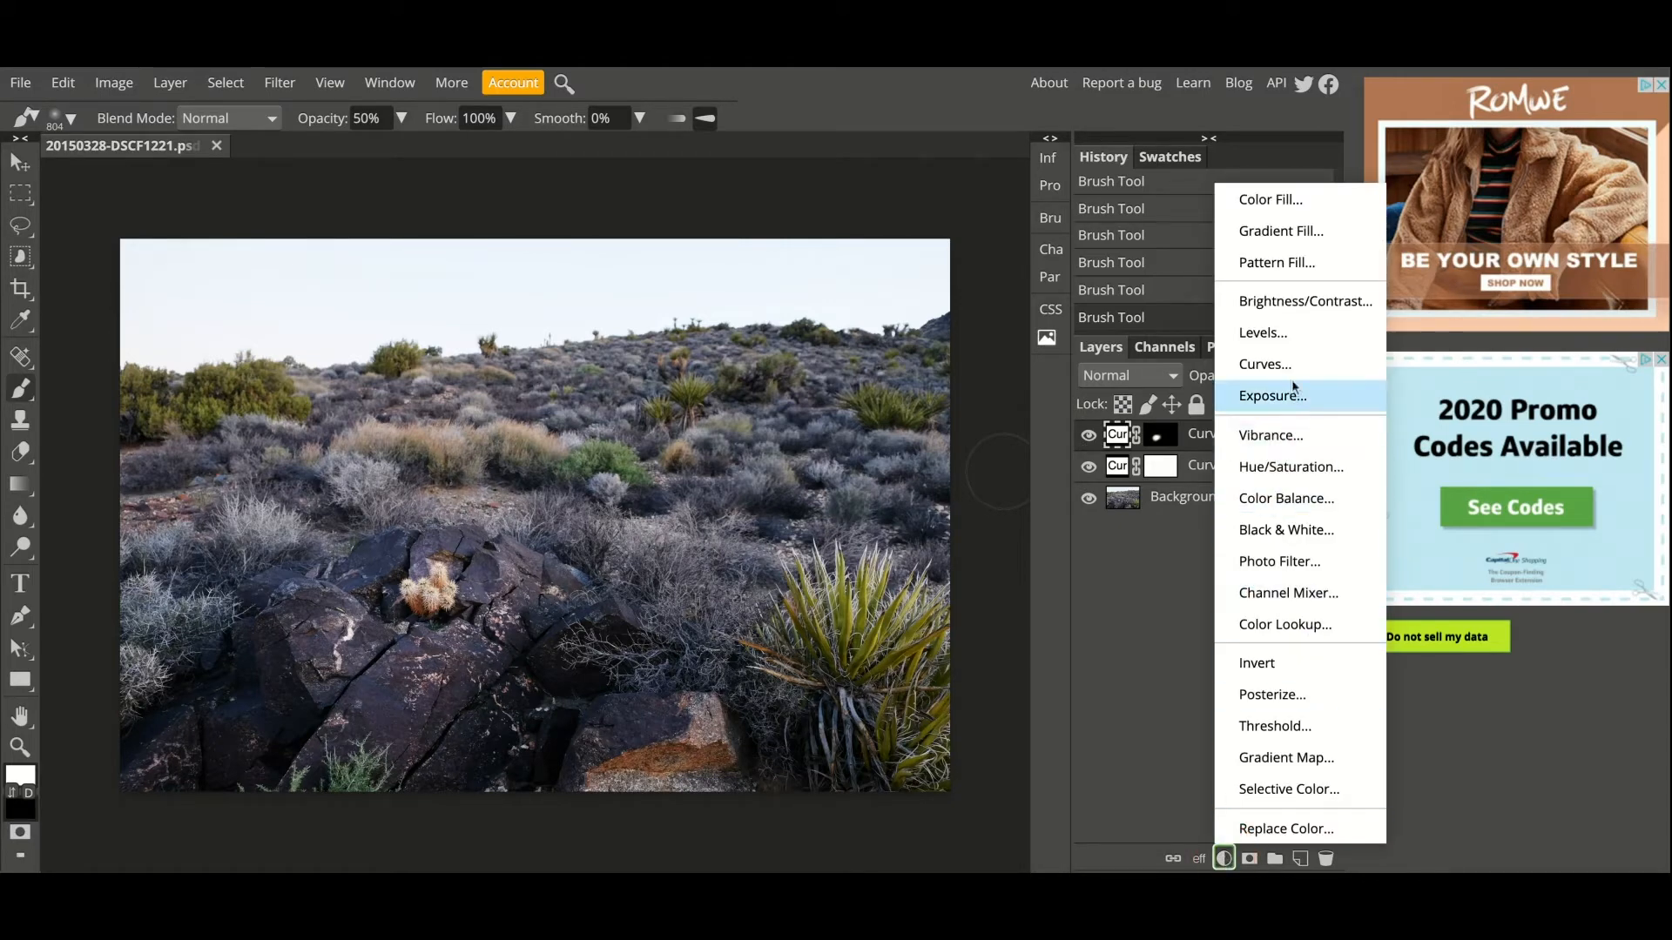
{"action": "left_click", "coordinate": [1264, 364]}
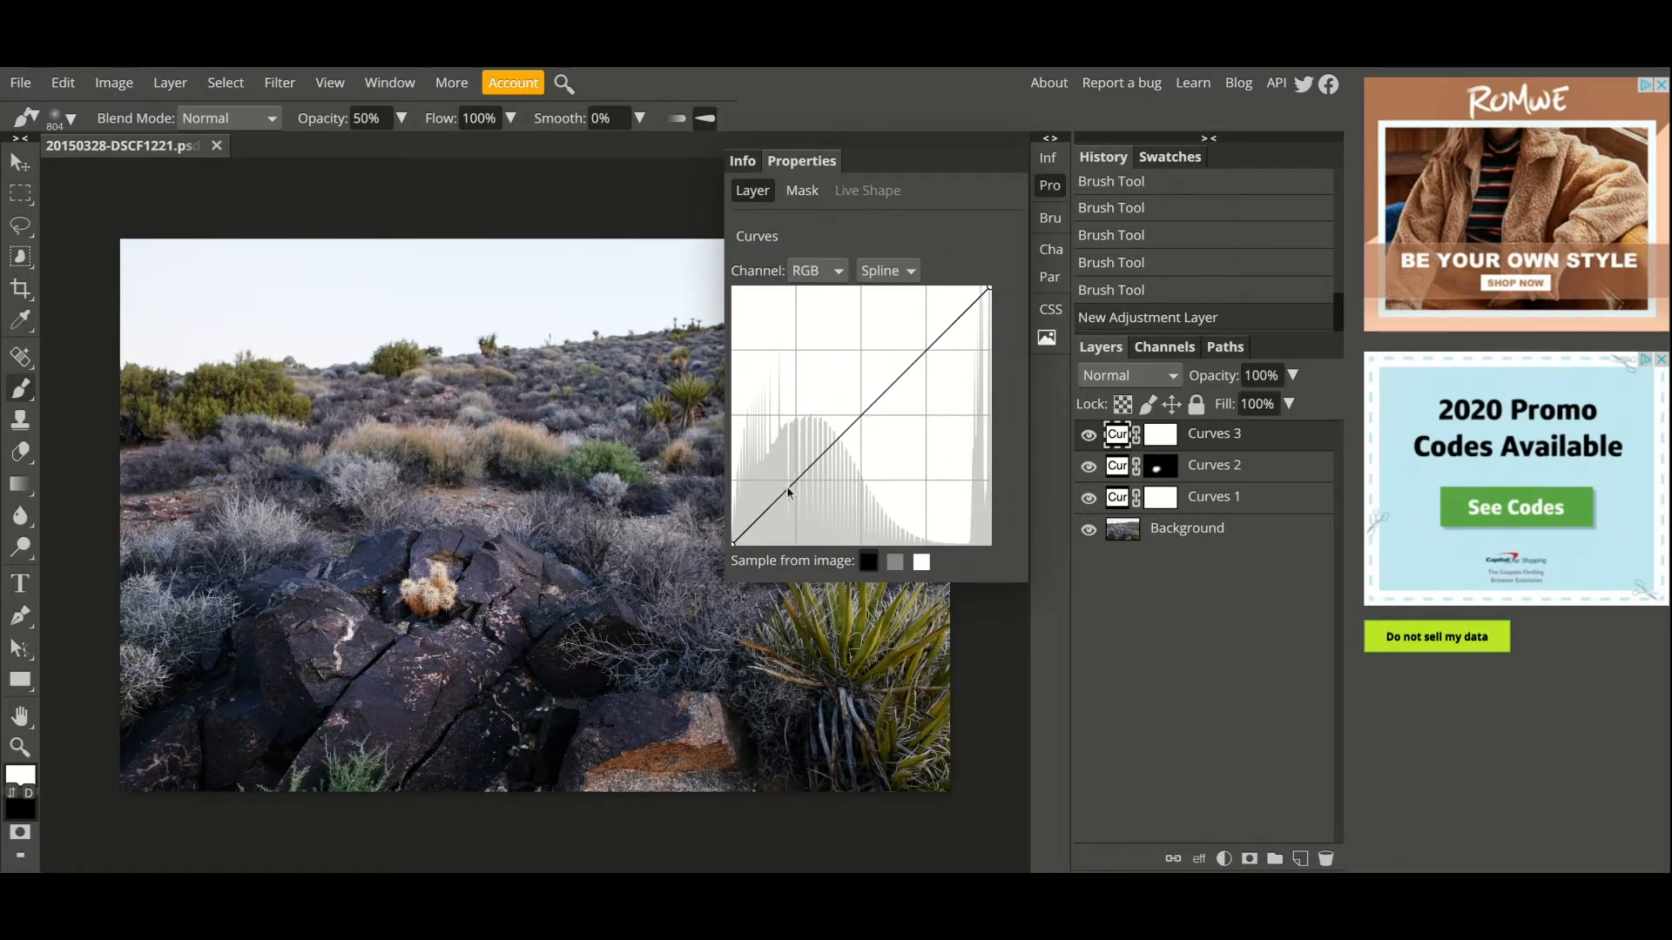
{"action": "left_click_drag", "start_coordinate": [772, 509], "coordinate": [845, 457]}
{"action": "left_click_drag", "start_coordinate": [914, 380], "coordinate": [930, 372]}
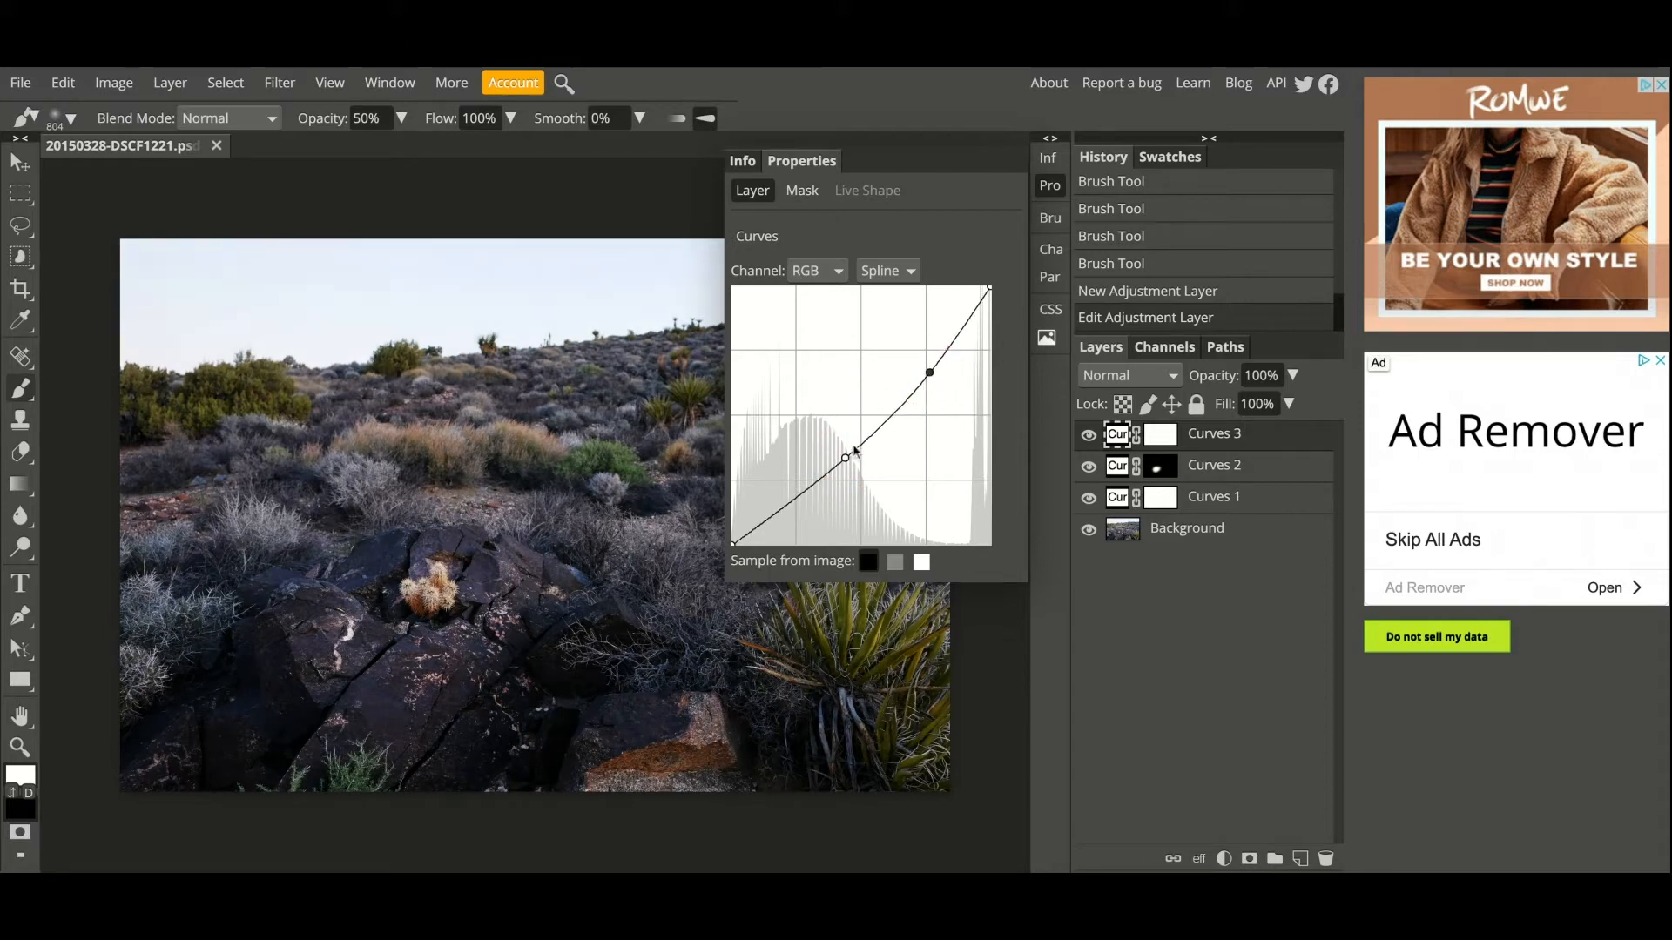
{"action": "left_click_drag", "start_coordinate": [847, 464], "coordinate": [847, 462]}
{"action": "left_click_drag", "start_coordinate": [933, 375], "coordinate": [929, 370]}
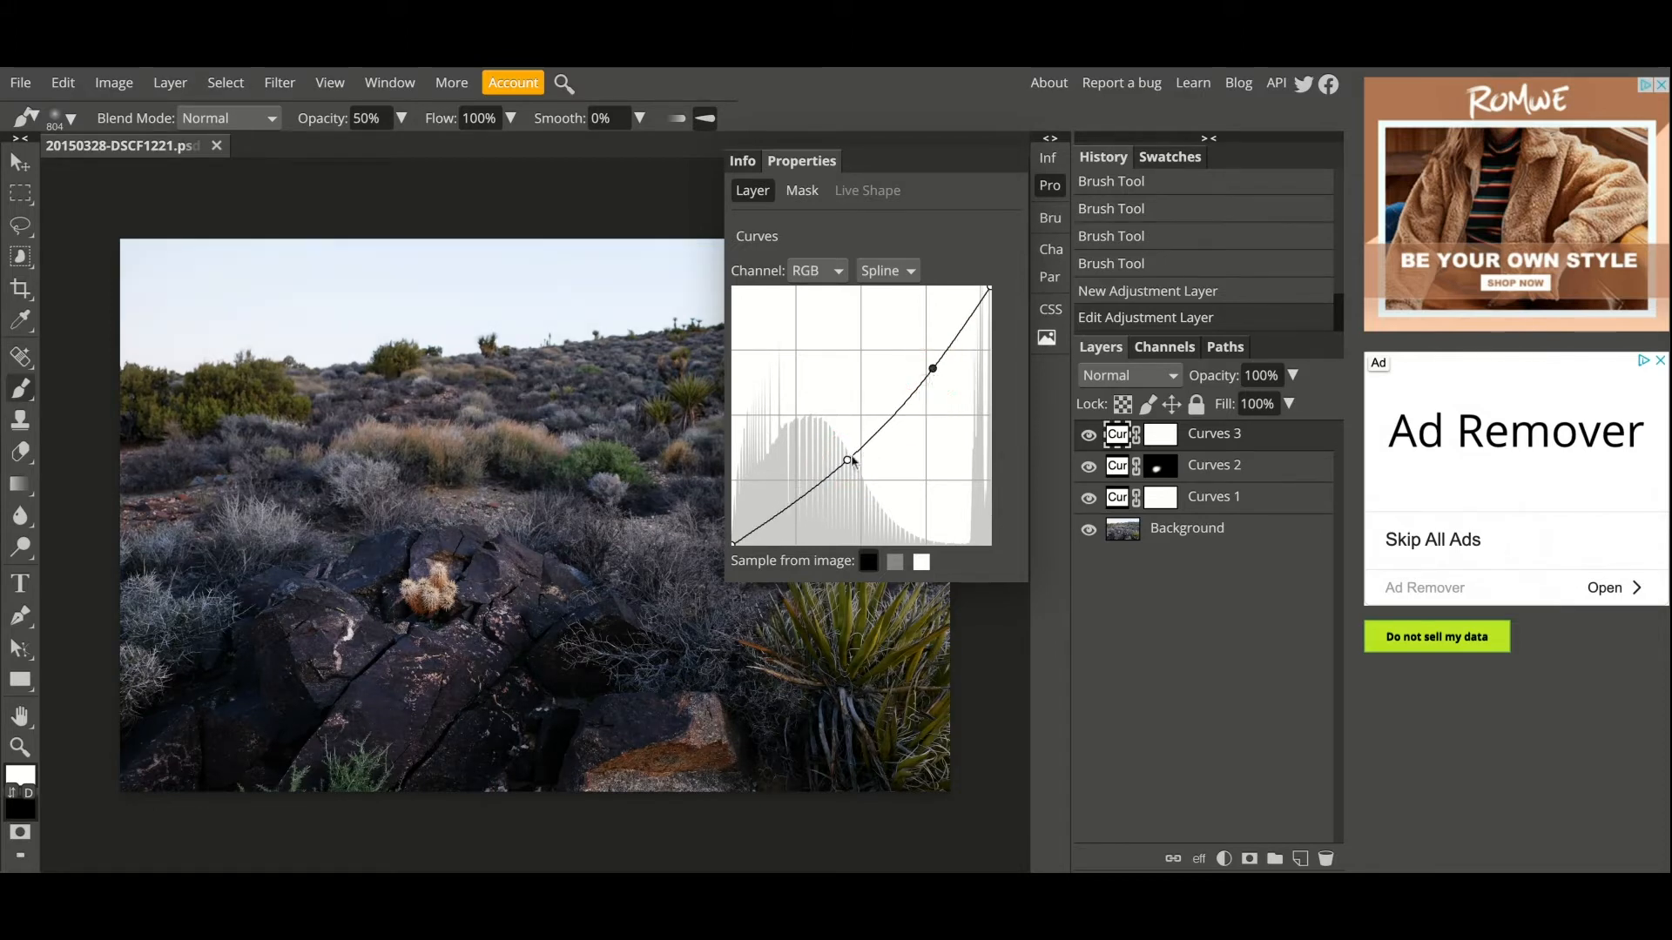
{"action": "left_click_drag", "start_coordinate": [848, 463], "coordinate": [854, 465]}
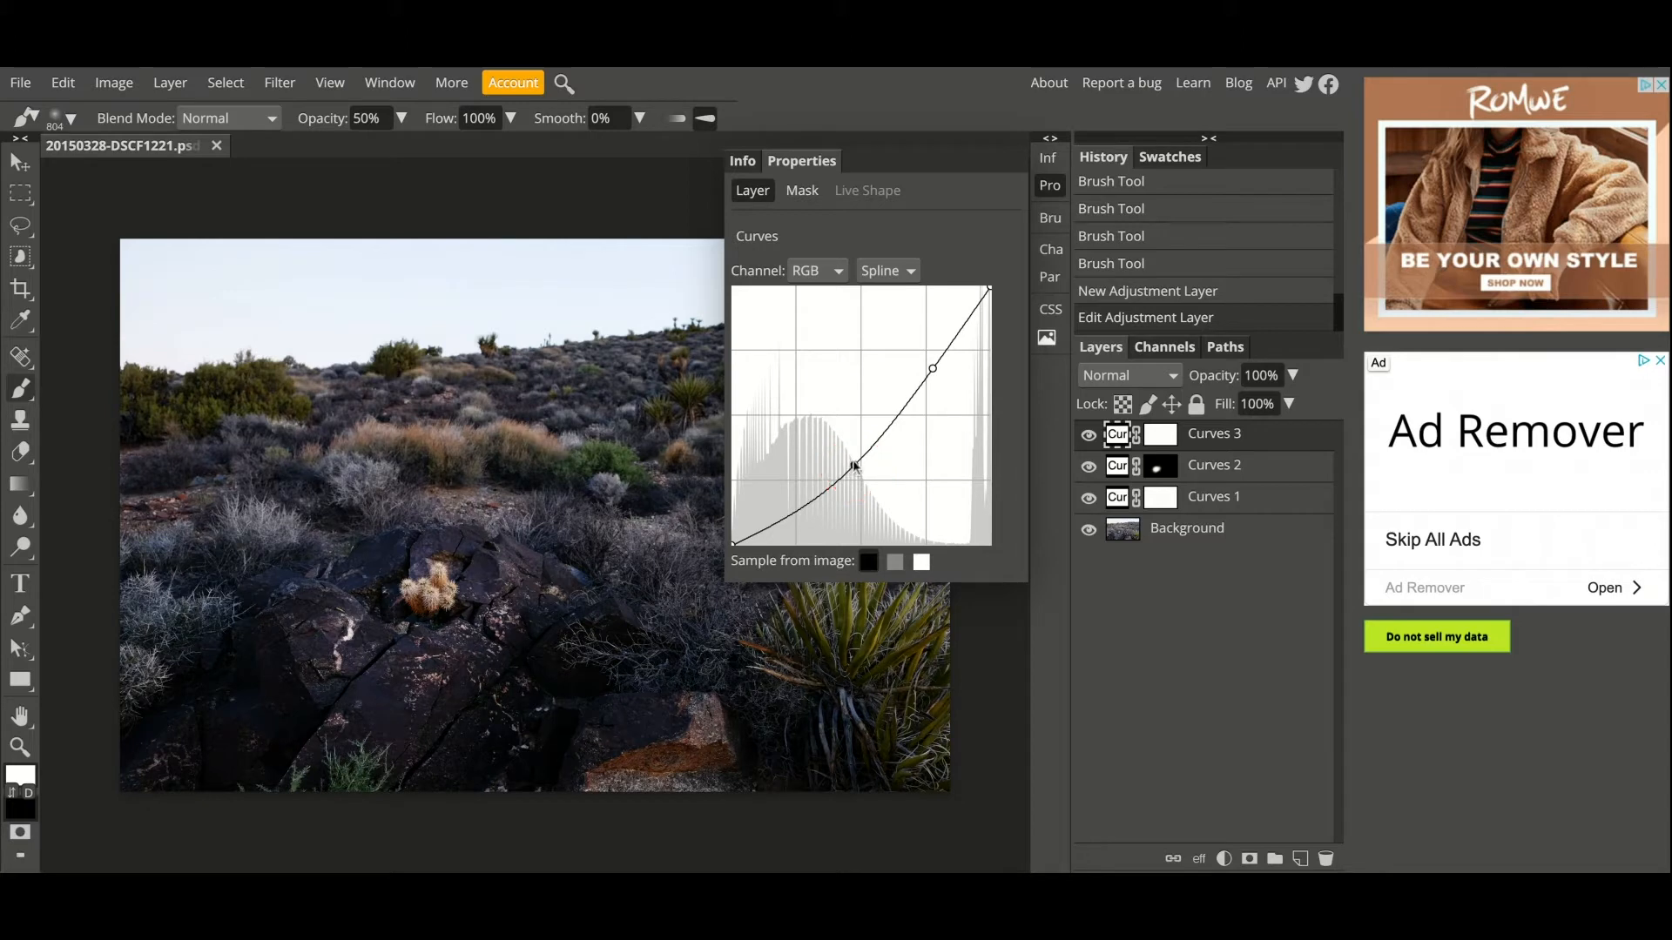
{"action": "left_click_drag", "start_coordinate": [937, 369], "coordinate": [942, 356]}
{"action": "key", "text": "ctrl+z"}
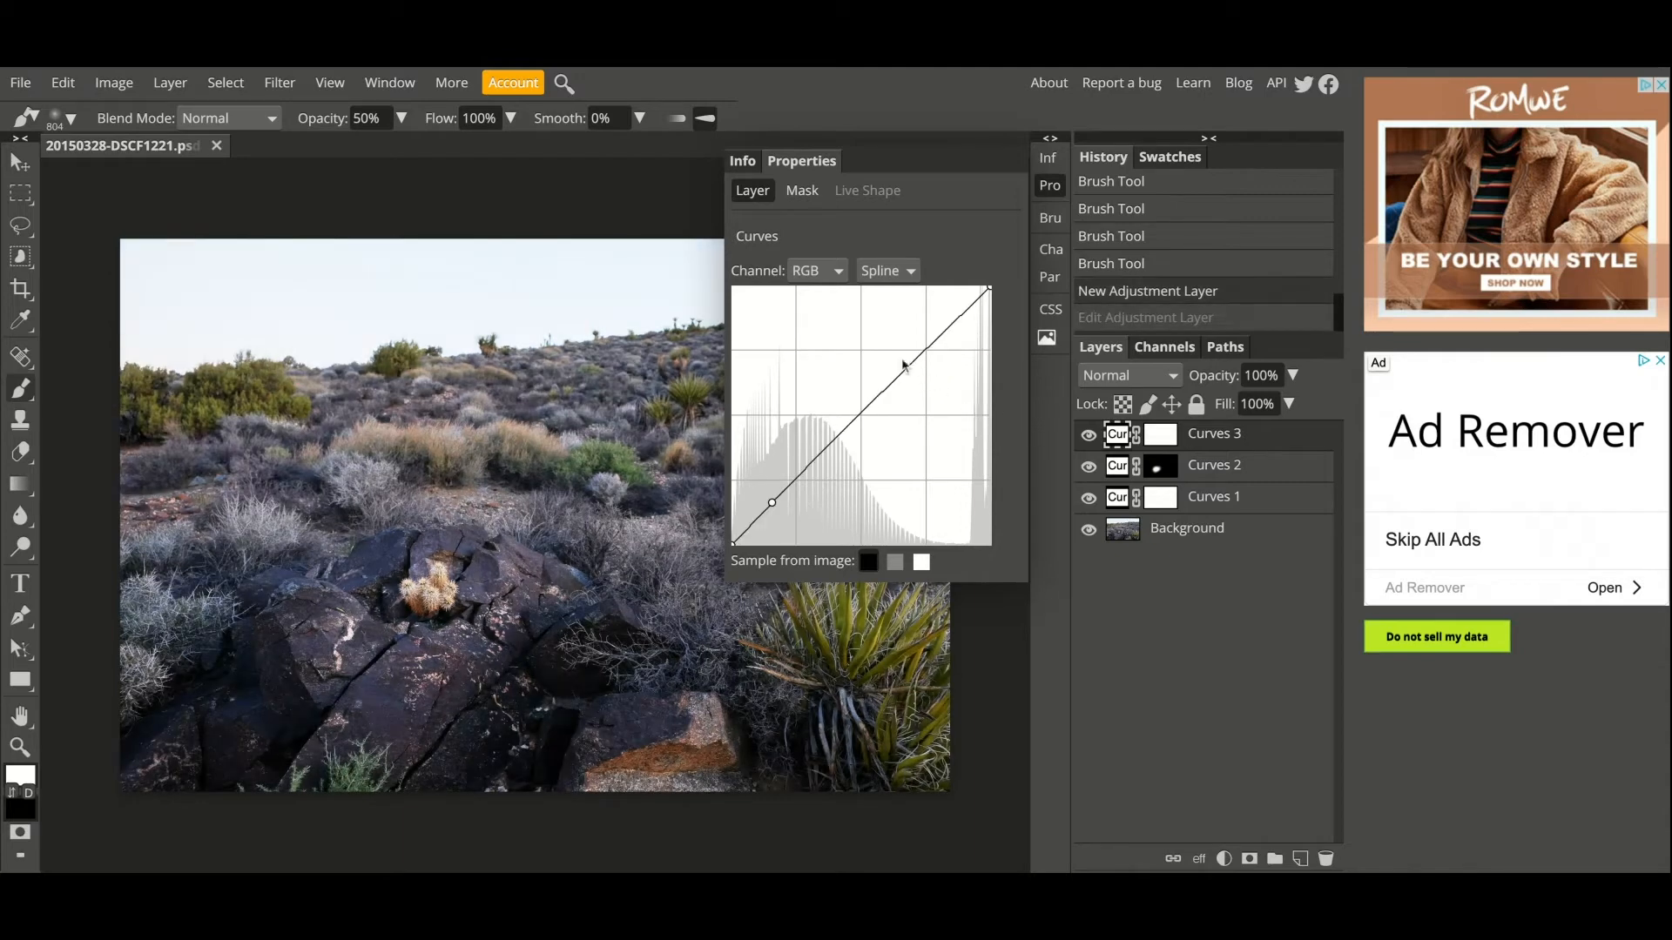
- Darken the Curves 3 adjustment by pulling its RGB curve below the diagonal with one highlight point and one shadow point
{"action": "left_click_drag", "start_coordinate": [908, 373], "coordinate": [919, 387]}
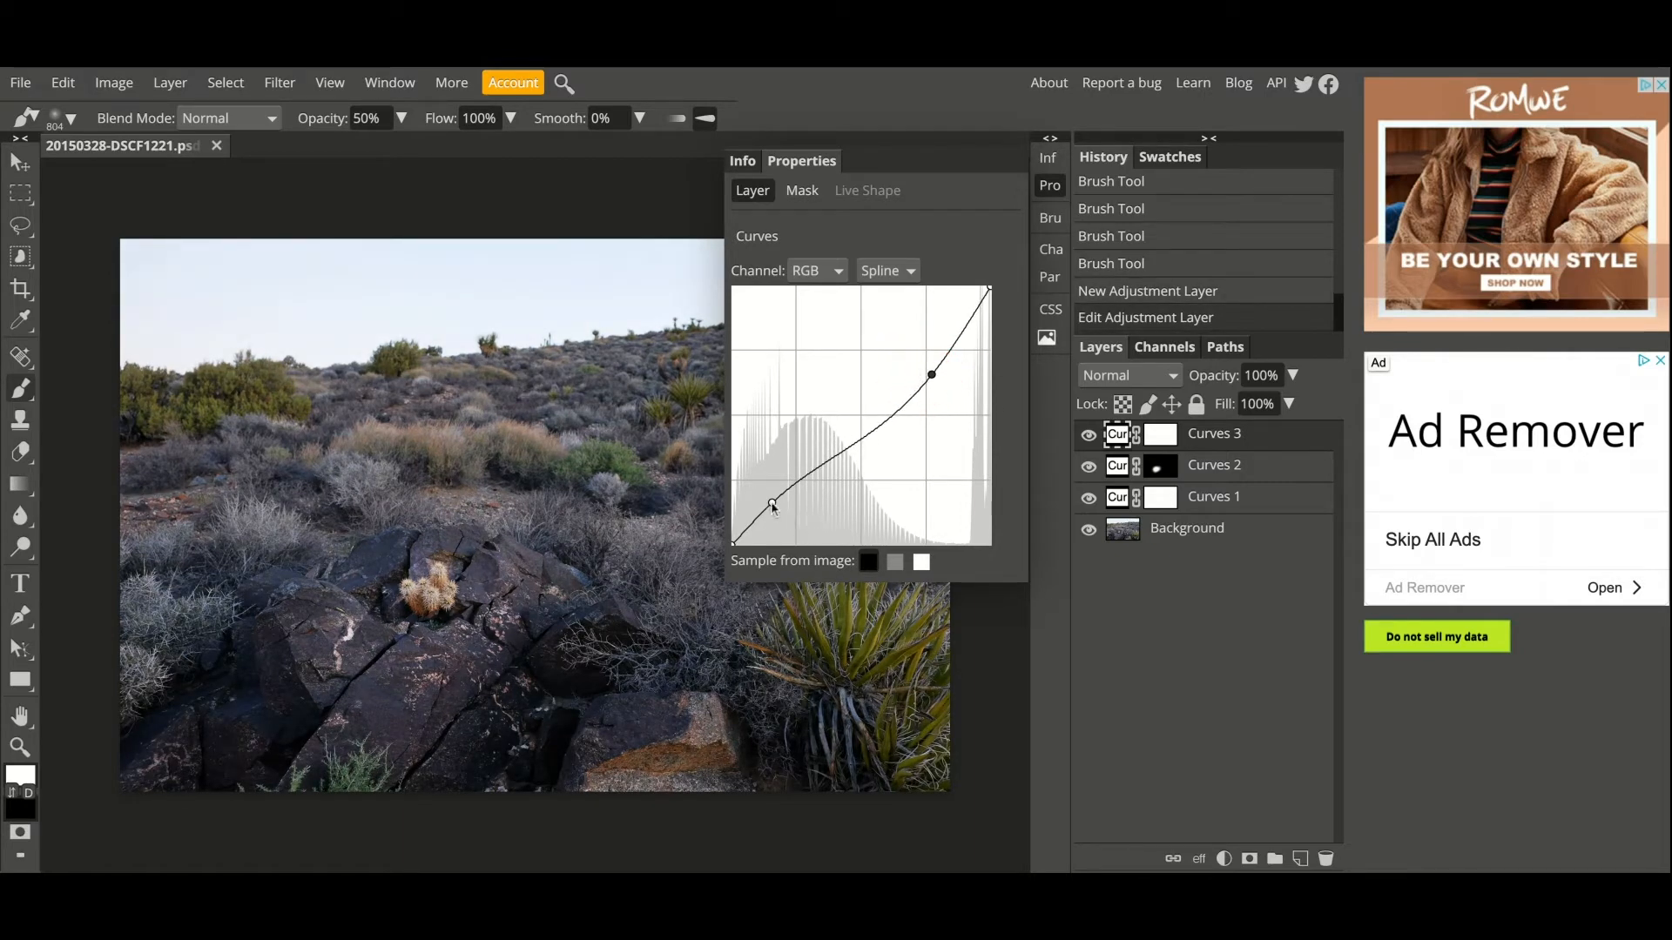
{"action": "left_click_drag", "start_coordinate": [772, 505], "coordinate": [819, 488]}
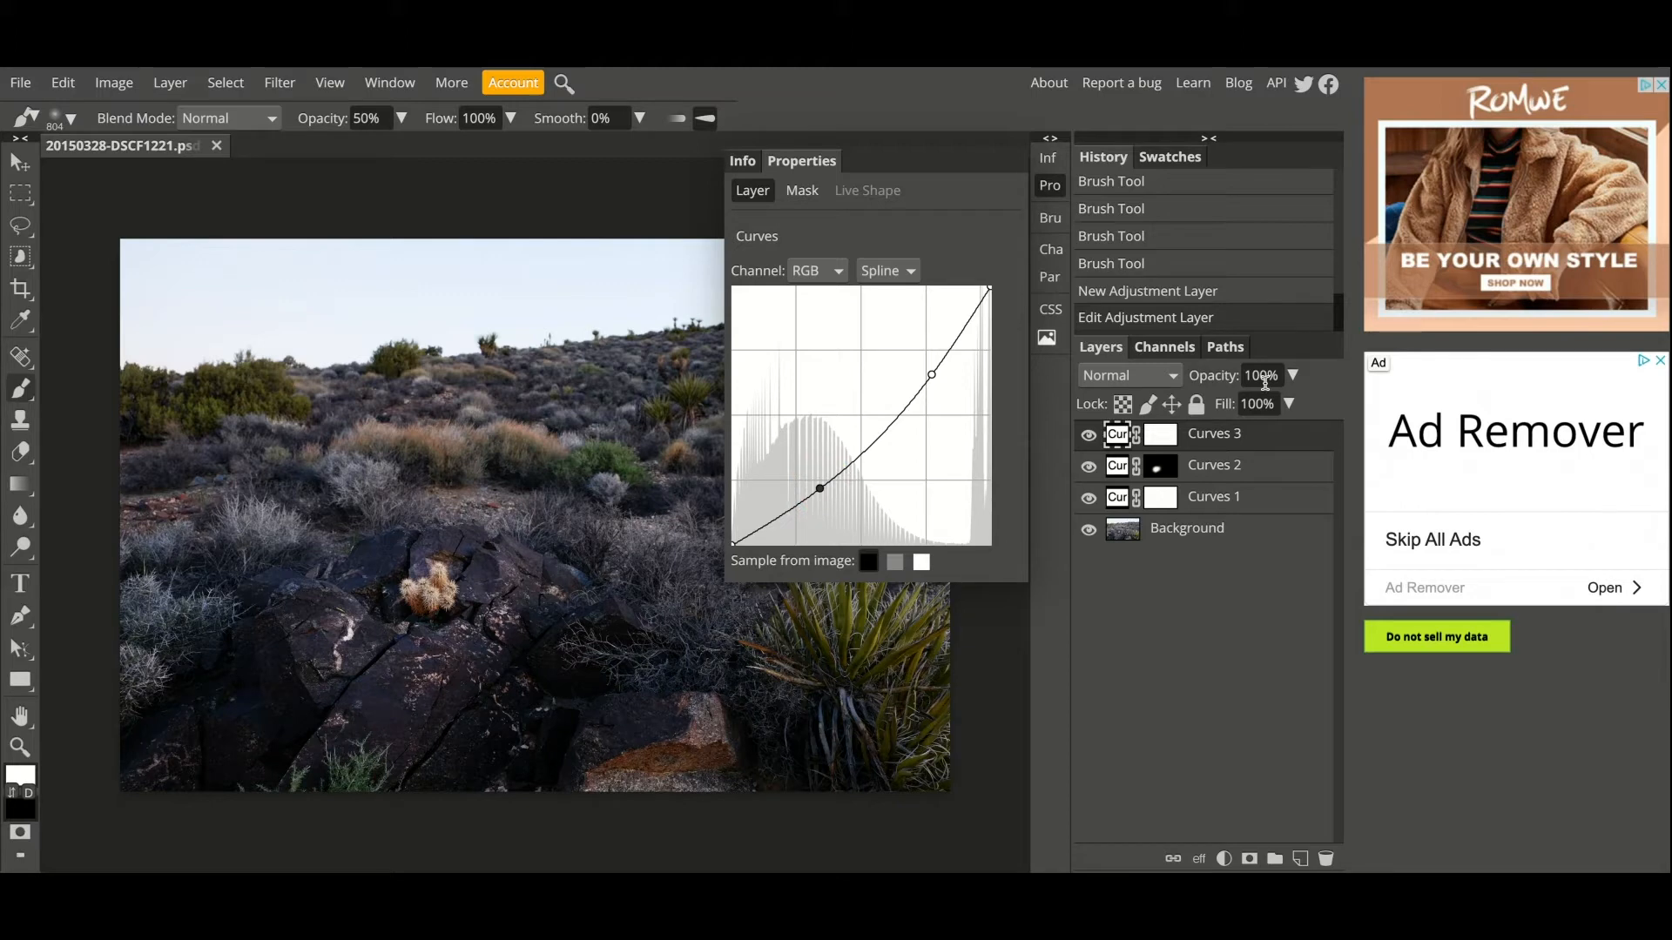
{"action": "left_click", "coordinate": [1049, 185]}
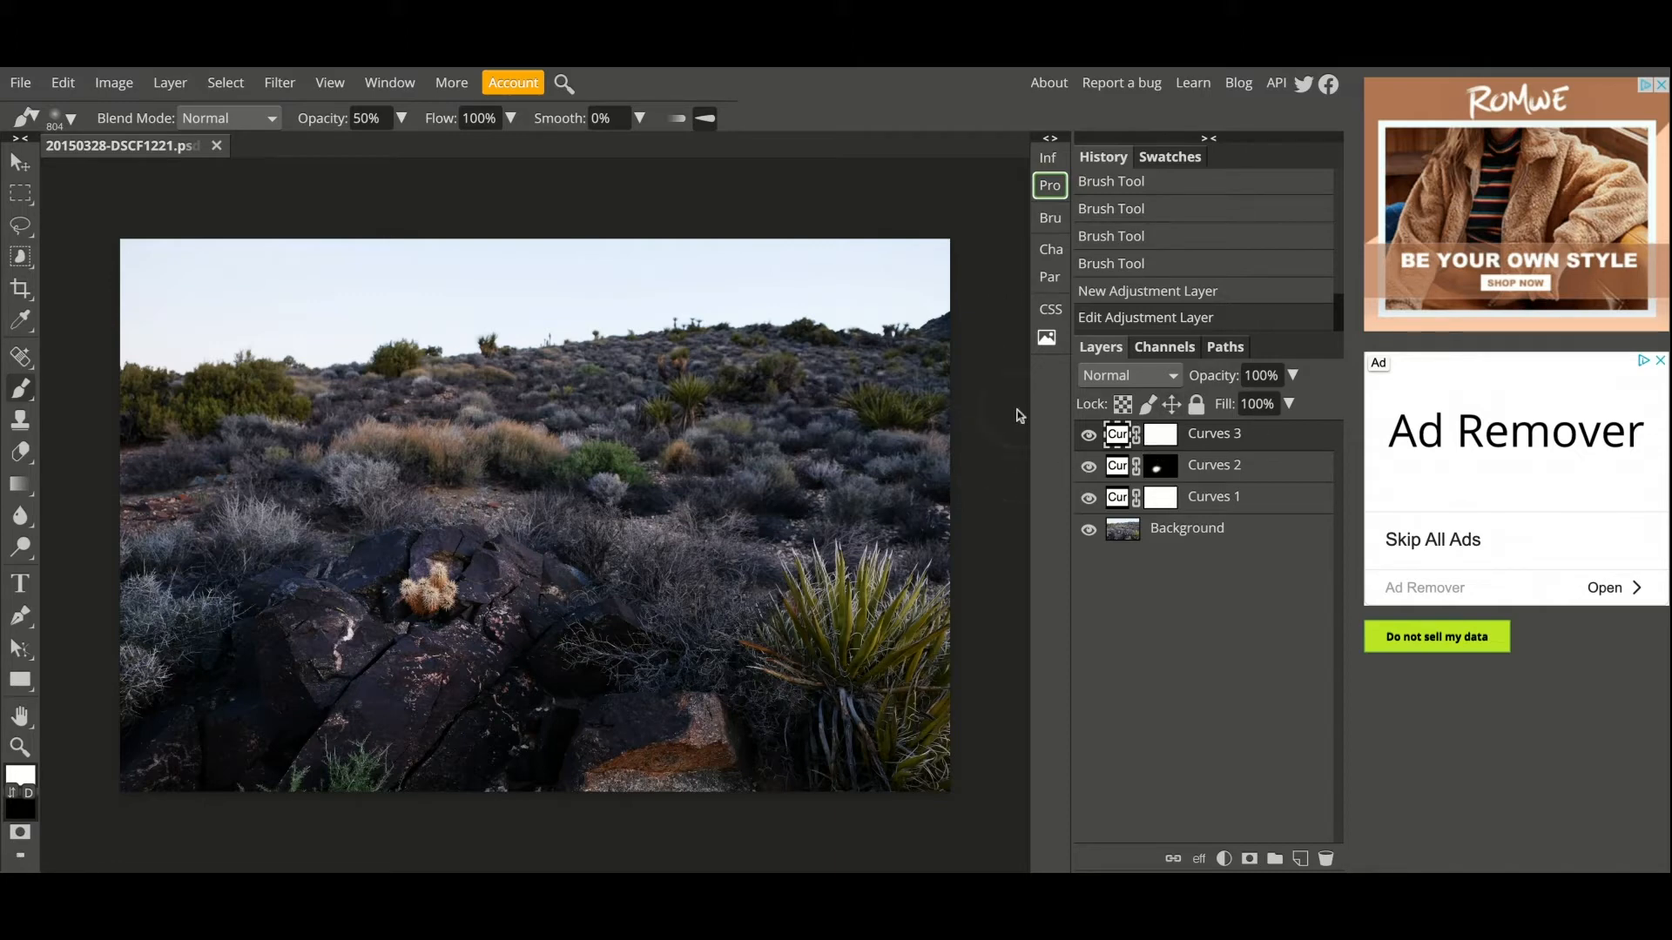
- Try several linear white-to-black gradients on the Curves 3 mask, ending with one running from the mid-ground bushes down to the foreground rocks
{"action": "left_click", "coordinate": [1160, 440]}
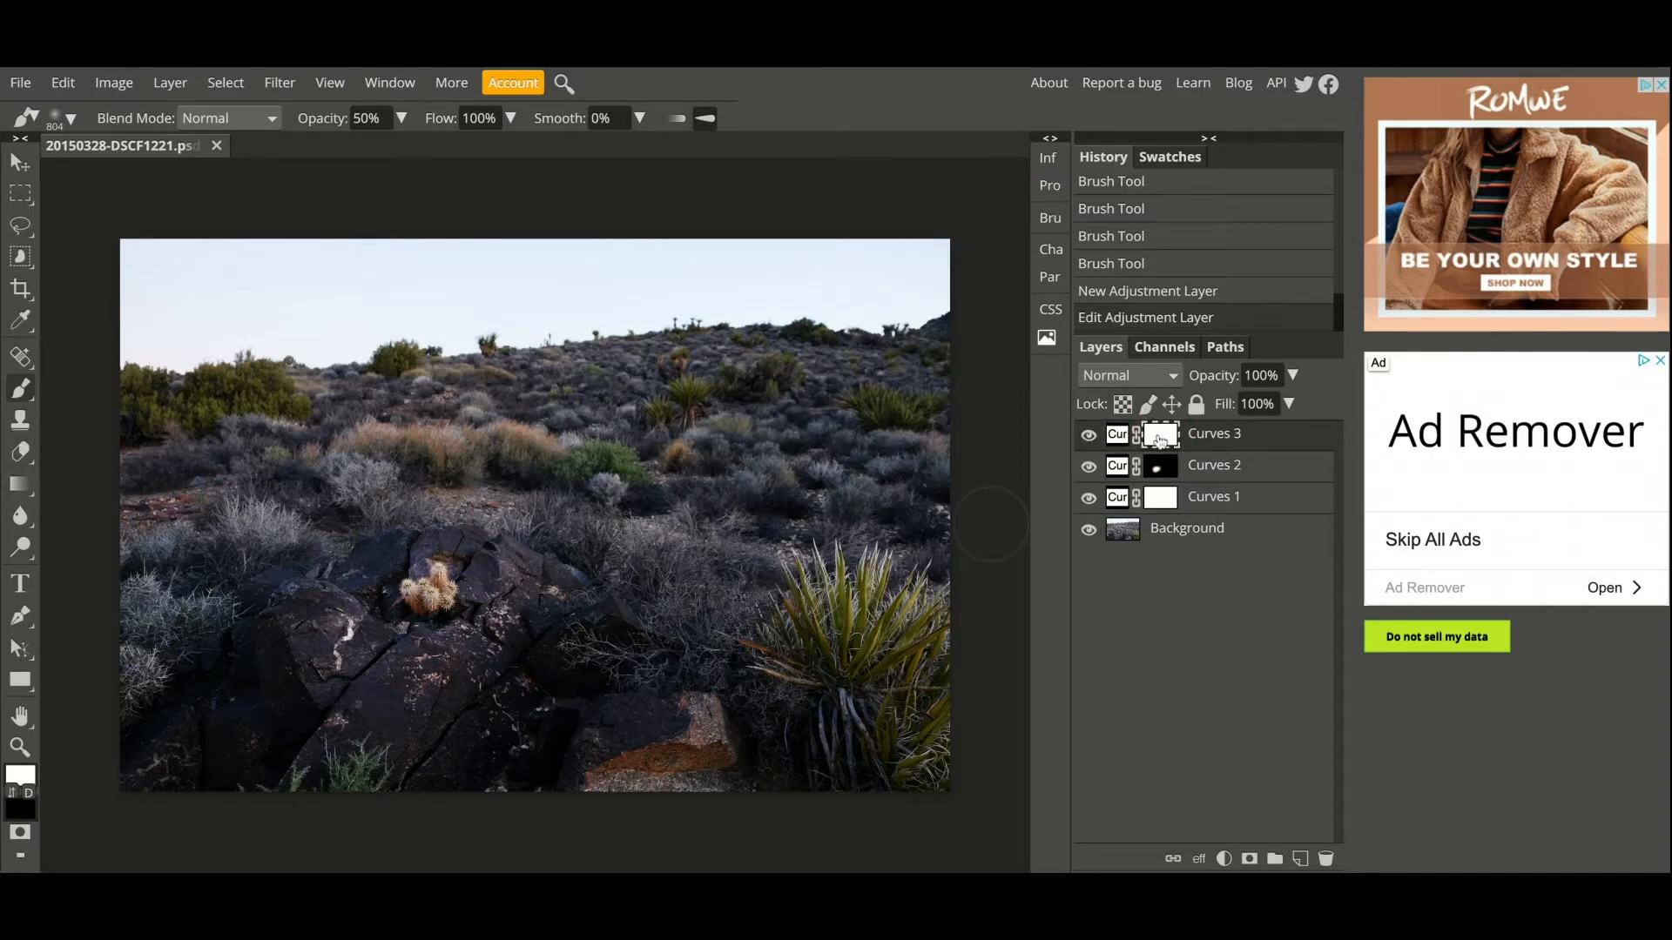
{"action": "left_click", "coordinate": [21, 485]}
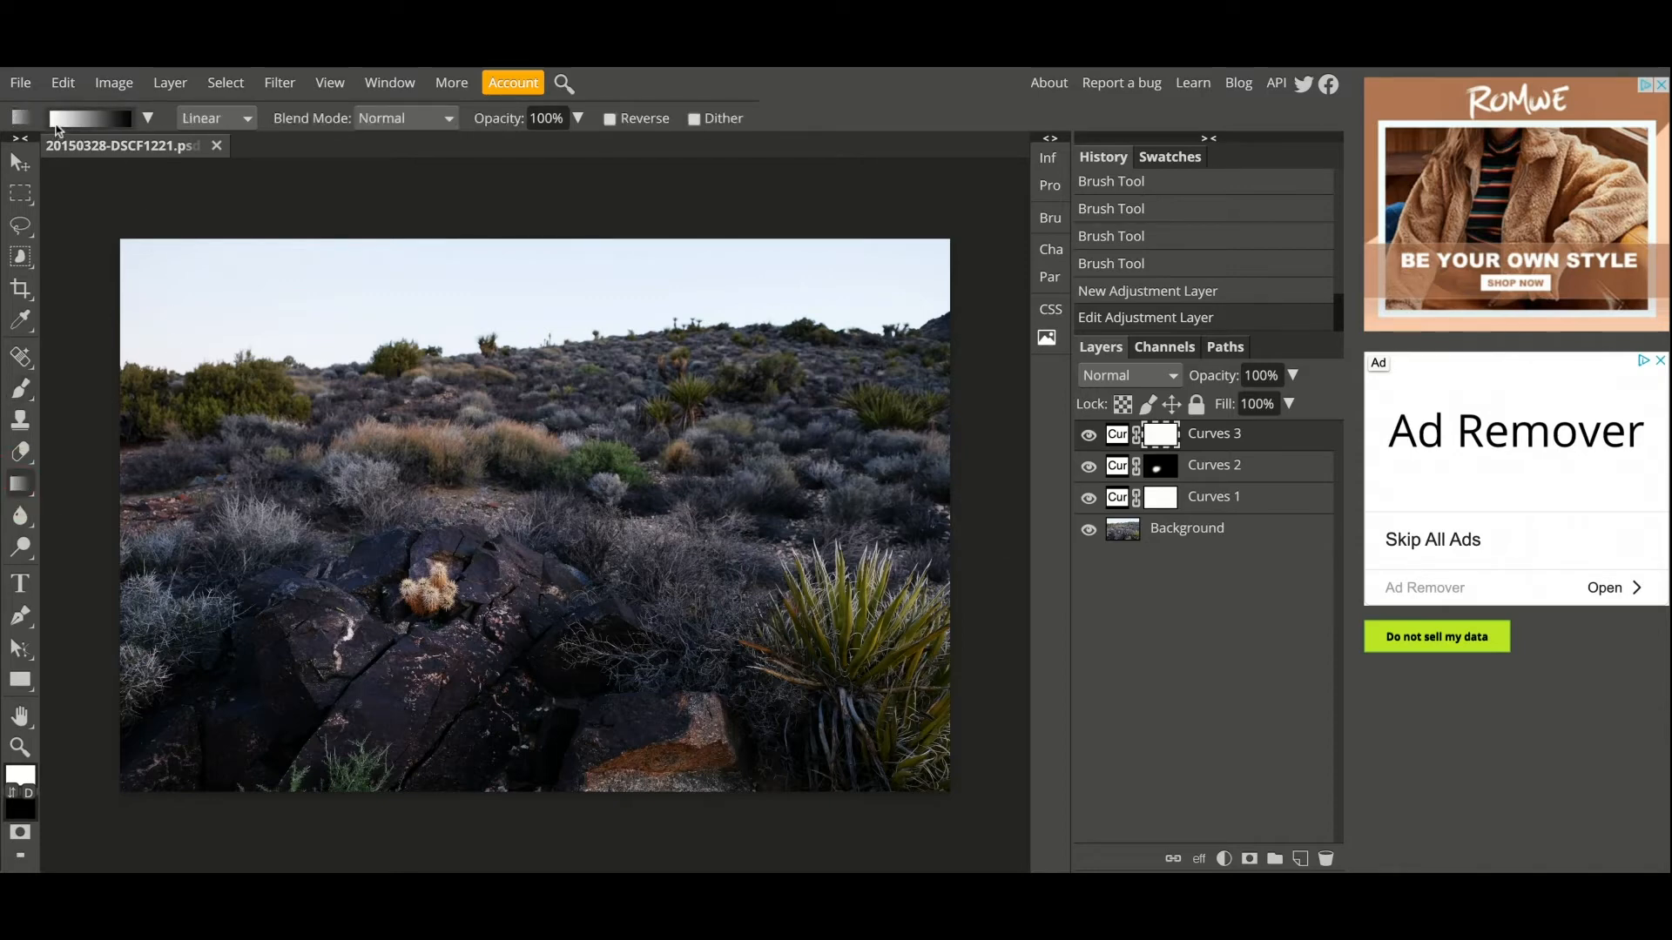
{"action": "left_click", "coordinate": [148, 117]}
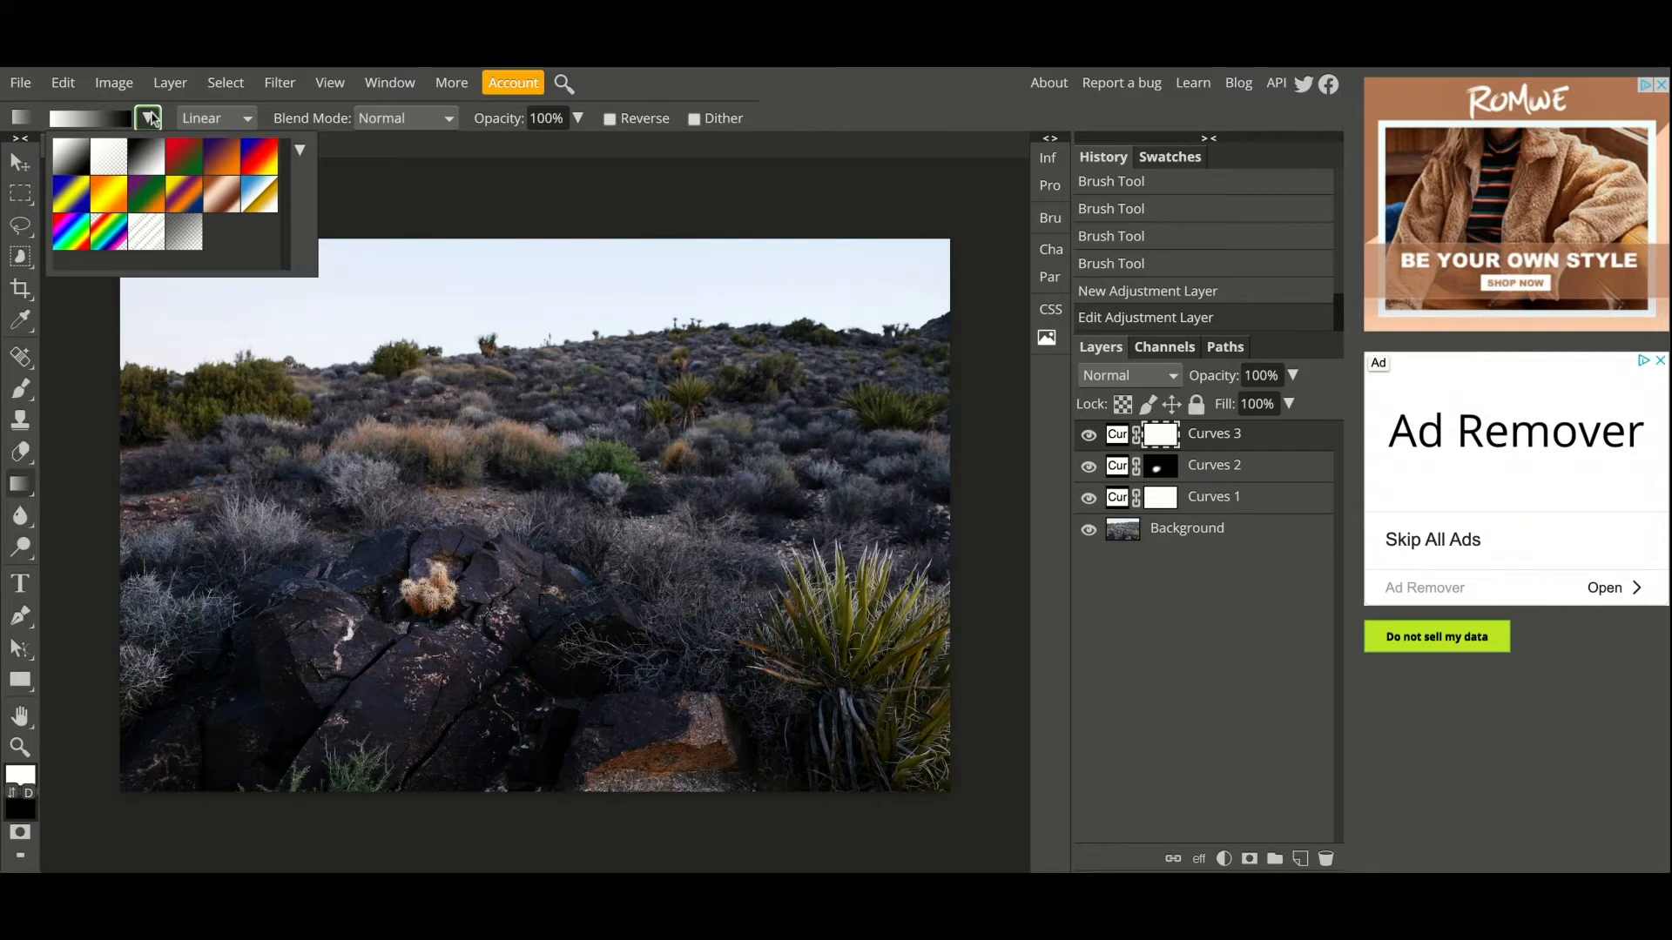
{"action": "left_click", "coordinate": [149, 118]}
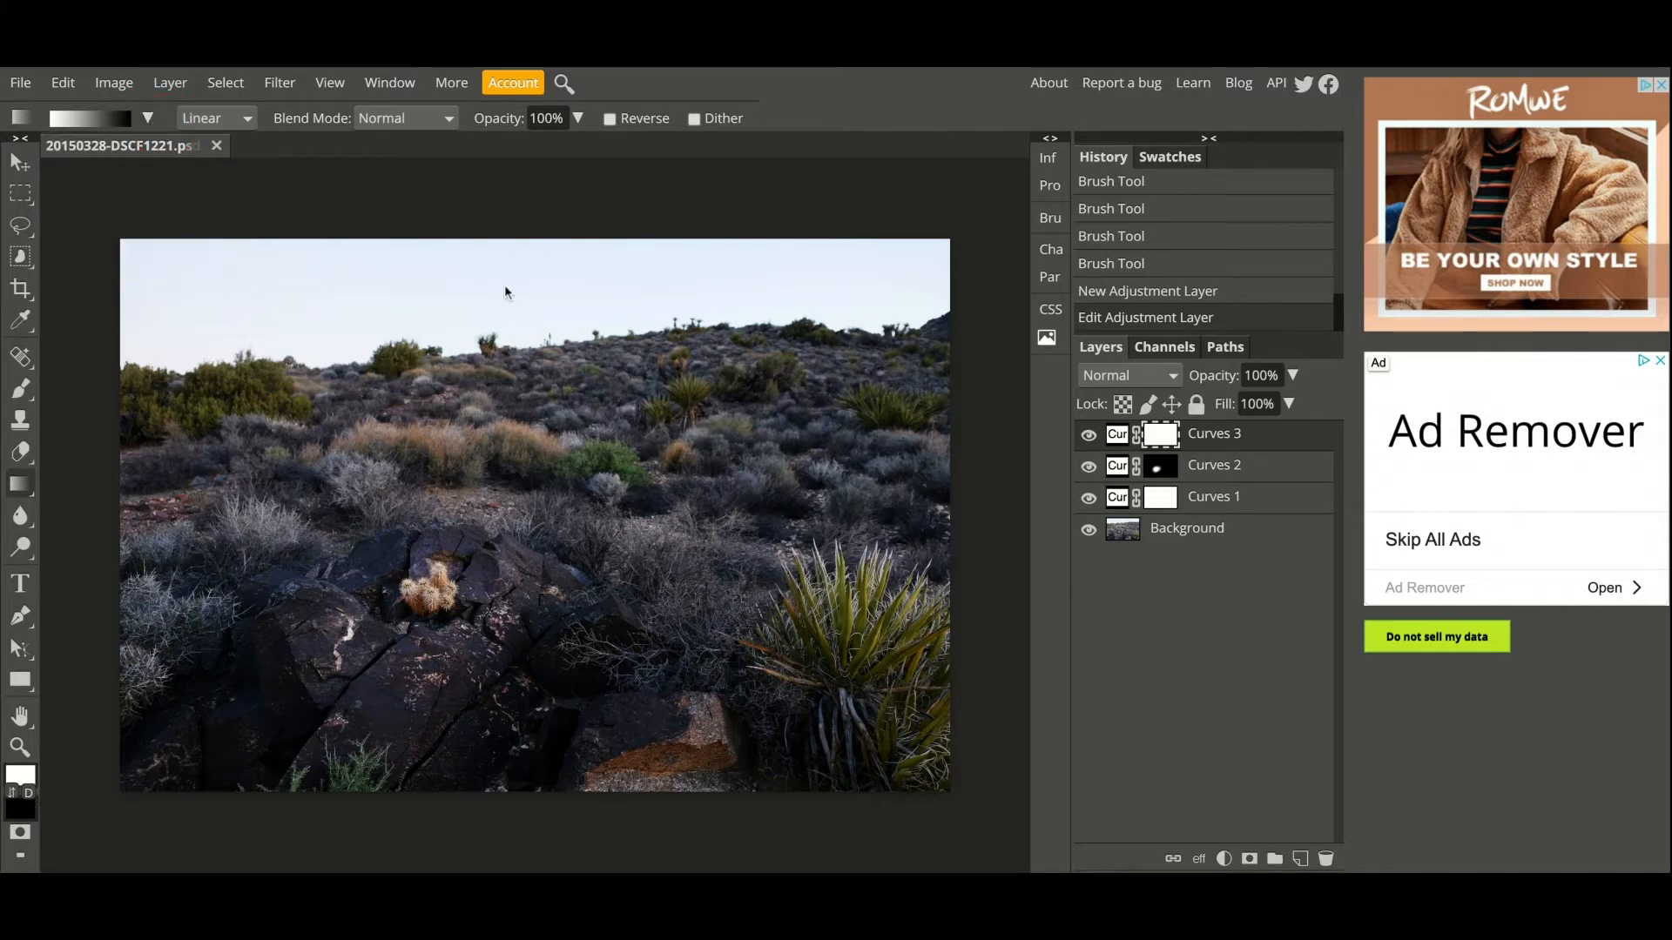
{"action": "left_click", "coordinate": [560, 333]}
{"action": "left_click_drag", "start_coordinate": [560, 331], "coordinate": [557, 666]}
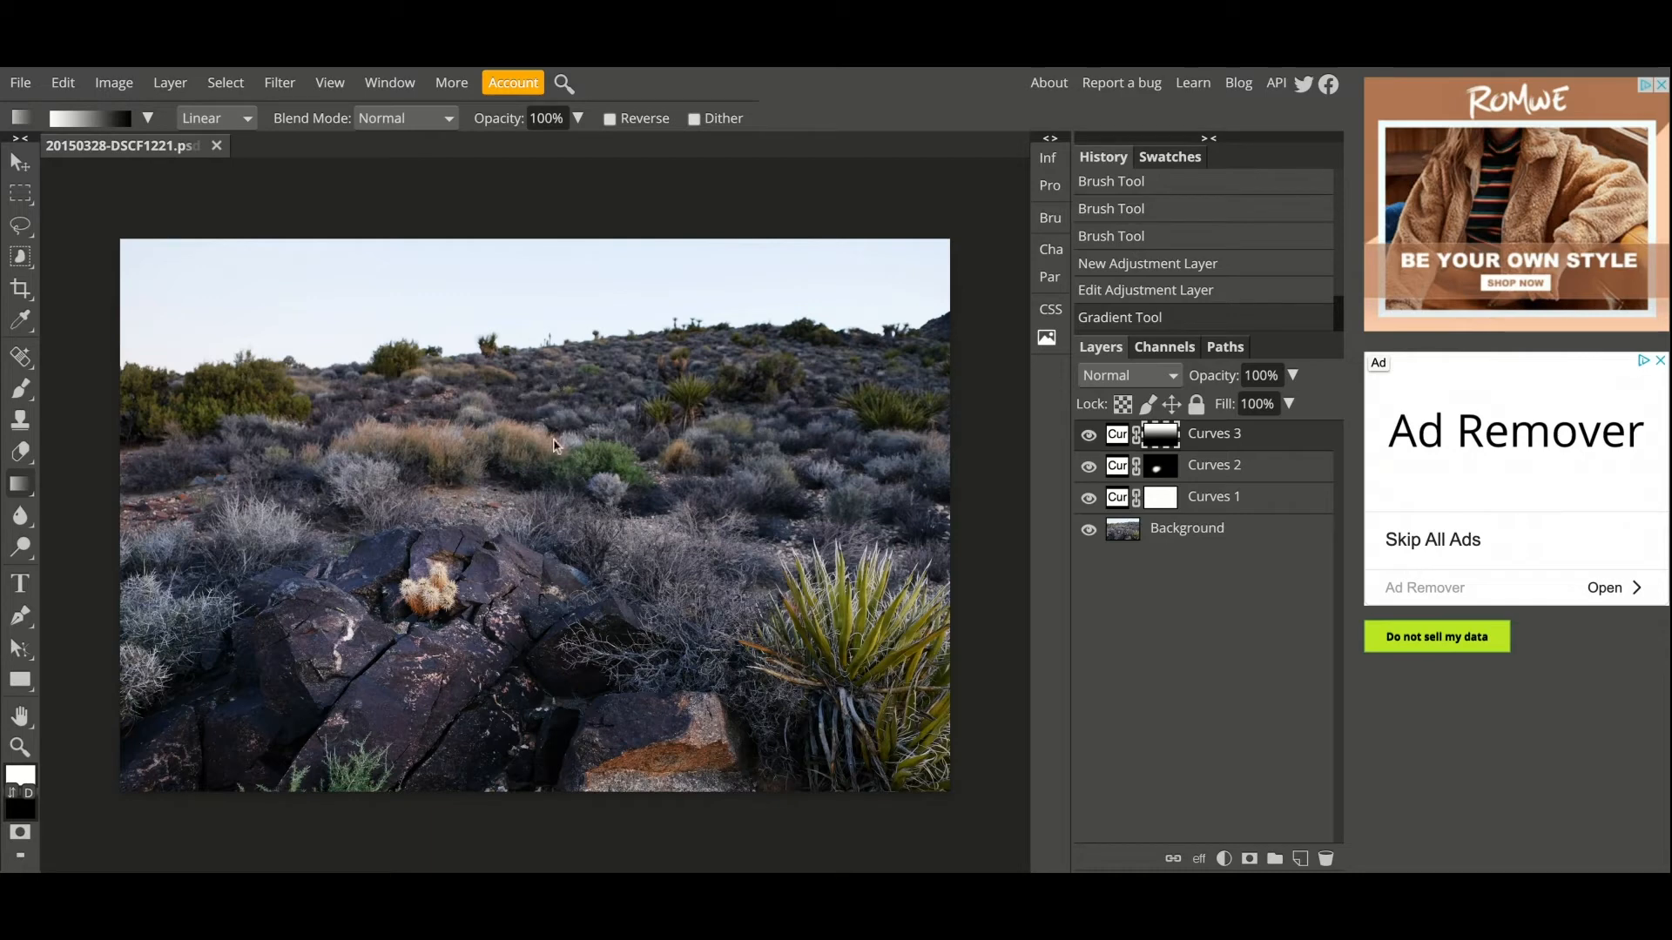
{"action": "left_click_drag", "start_coordinate": [554, 444], "coordinate": [558, 579]}
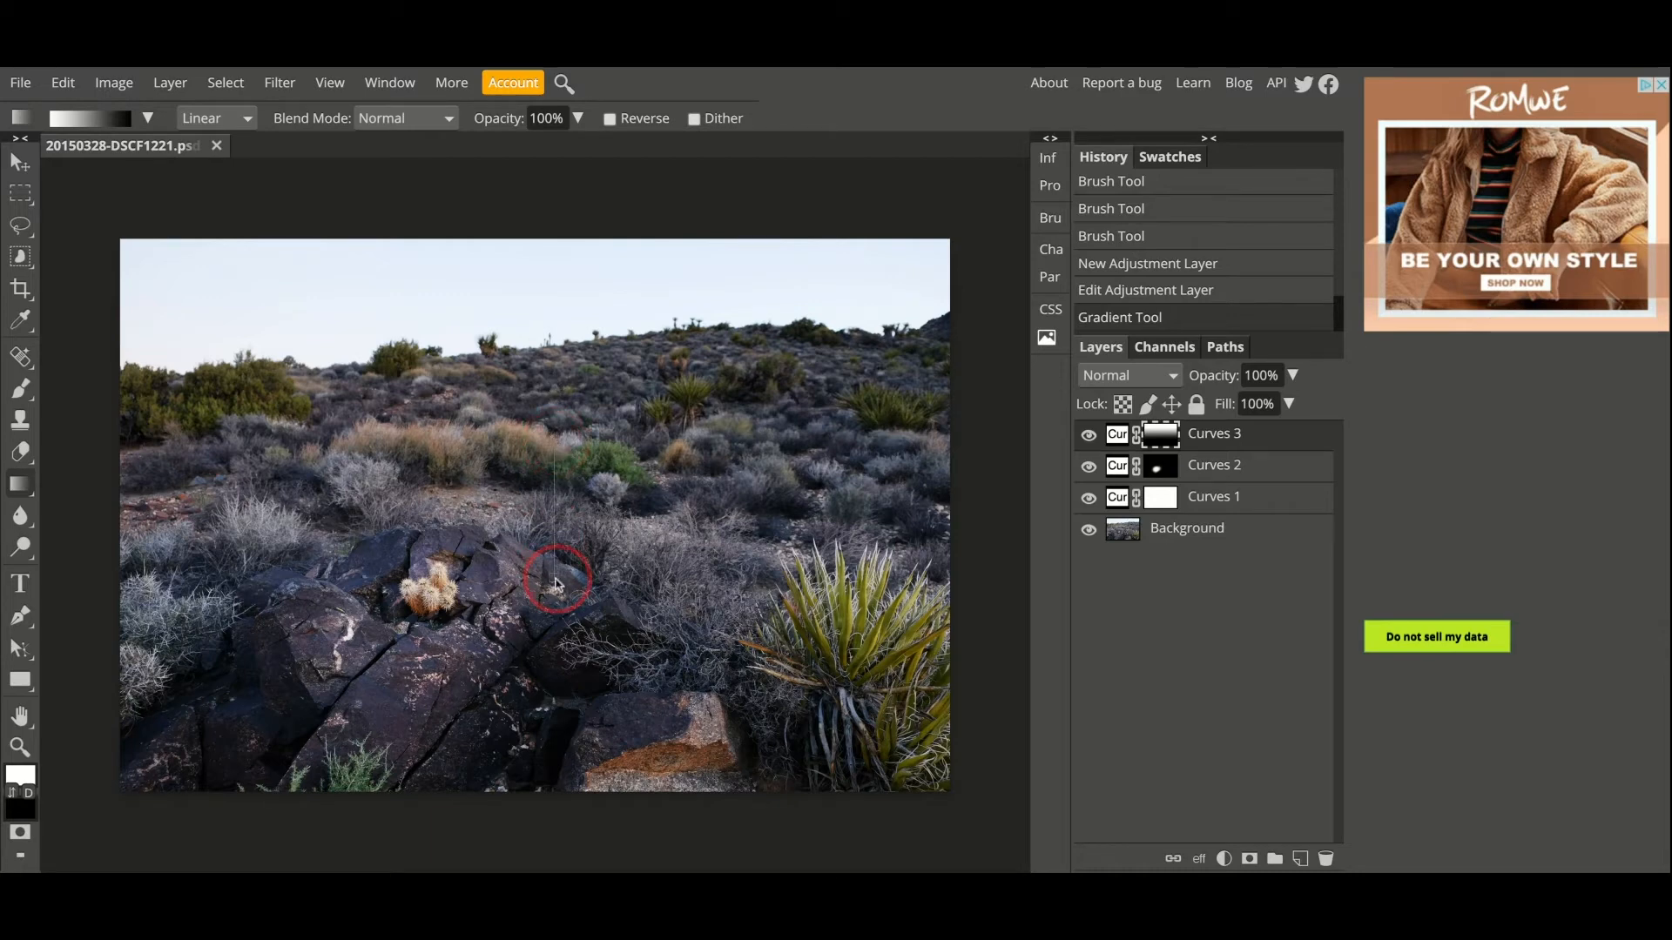
{"action": "left_click_drag", "start_coordinate": [557, 579], "coordinate": [557, 579]}
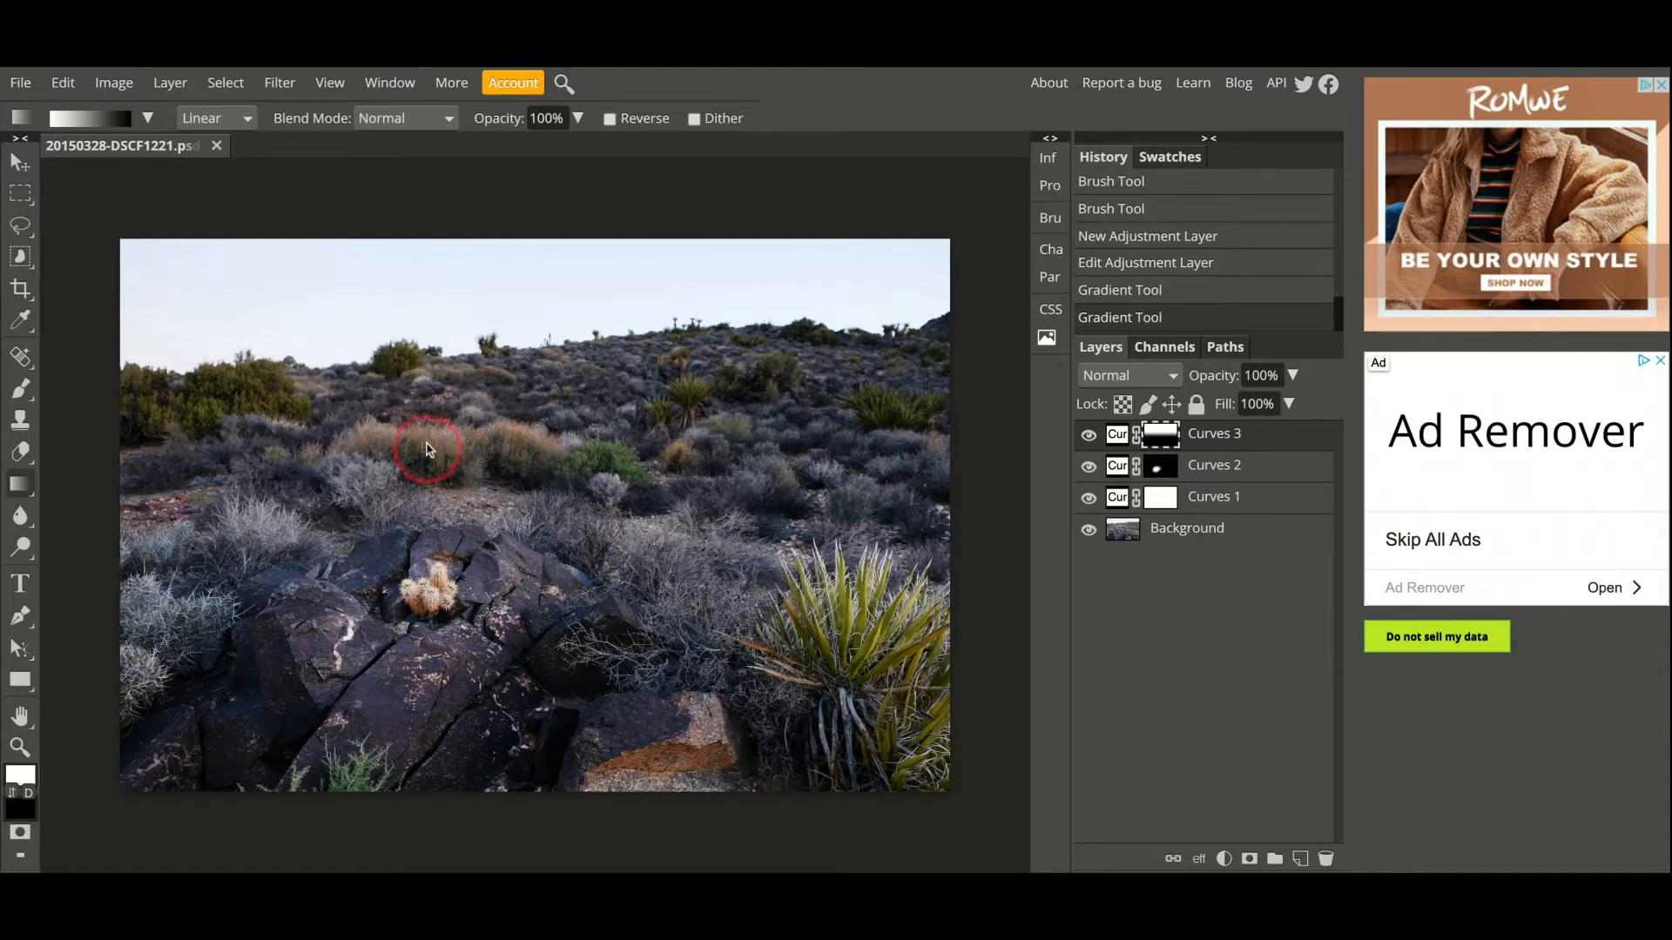
{"action": "mouse_move", "coordinate": [466, 612]}
{"action": "left_mouse_down"}
{"action": "mouse_move", "coordinate": [426, 449]}
{"action": "mouse_move", "coordinate": [461, 638]}
{"action": "left_mouse_up"}
{"action": "left_click_drag", "start_coordinate": [634, 661], "coordinate": [636, 661]}
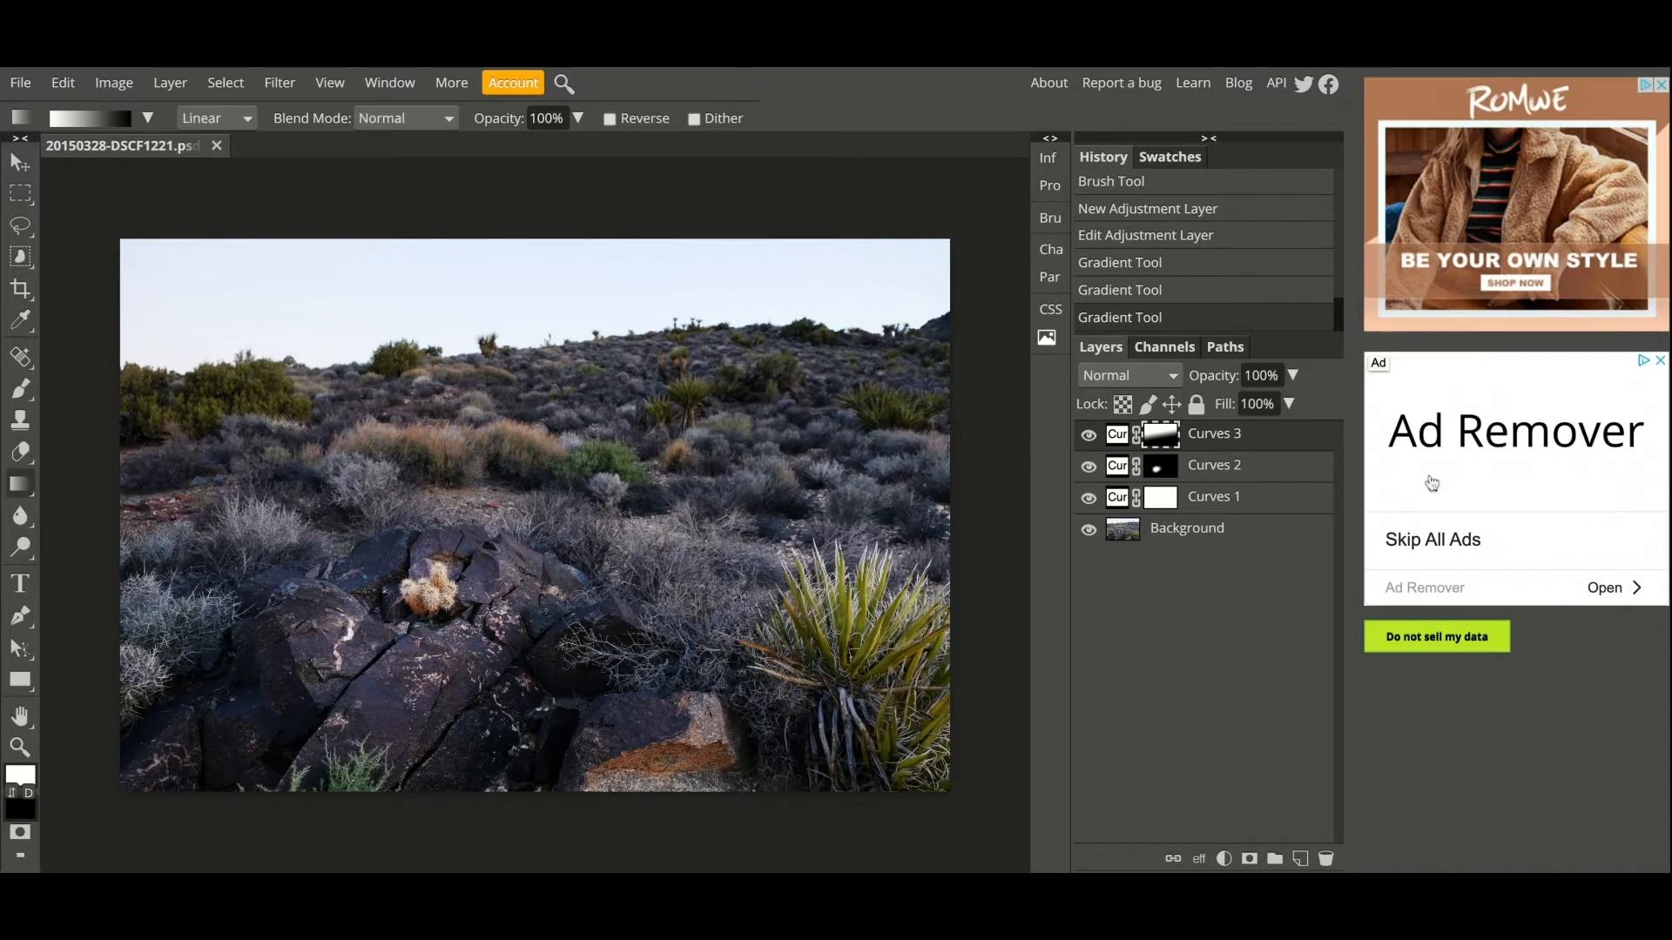
{"action": "left_click_drag", "start_coordinate": [552, 463], "coordinate": [593, 681]}
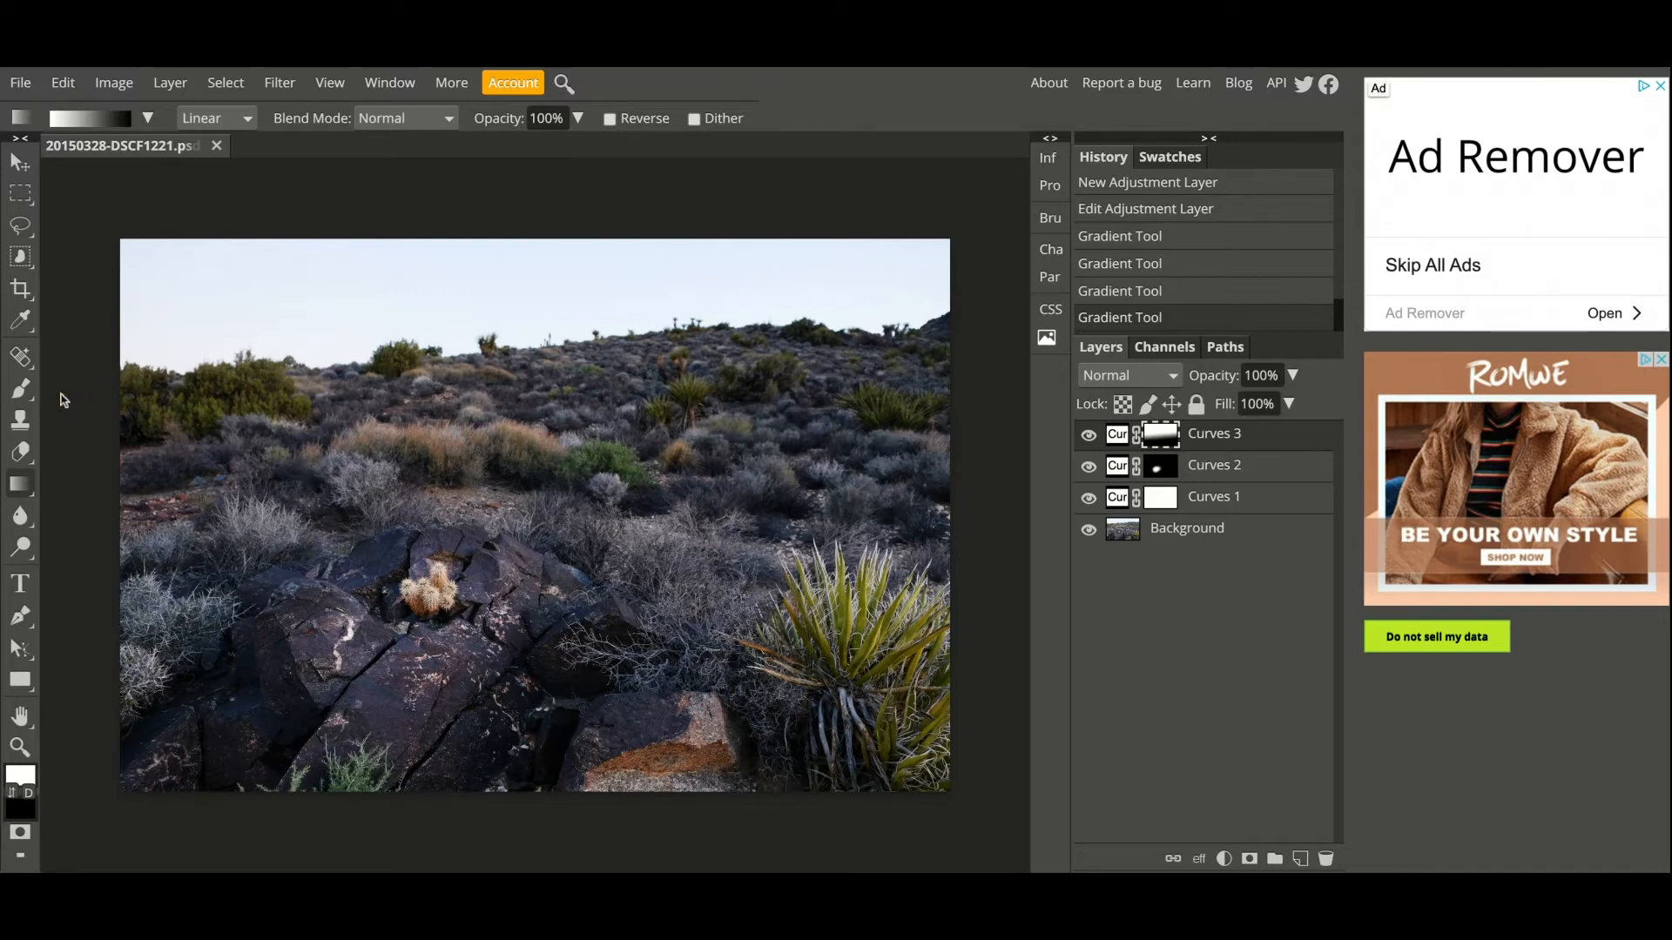
- Paint black at 50% opacity on the Curves 3 mask over the mid-ground clearing and the bushes on the hillside
{"action": "left_click", "coordinate": [12, 391]}
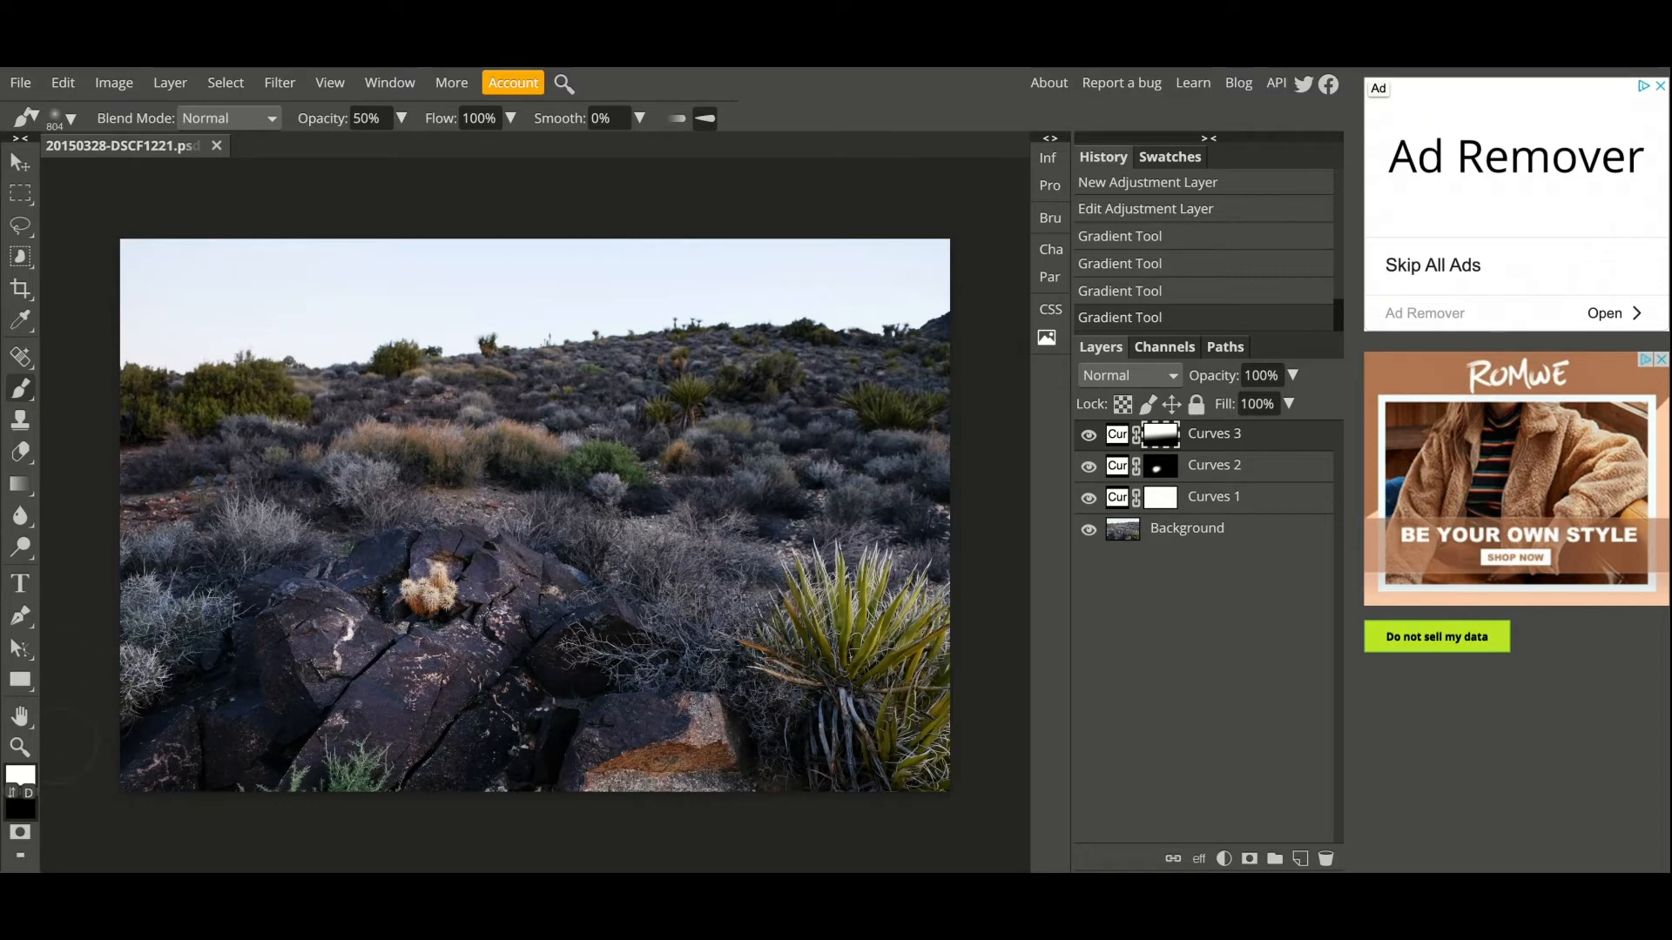
{"action": "left_click", "coordinate": [12, 792]}
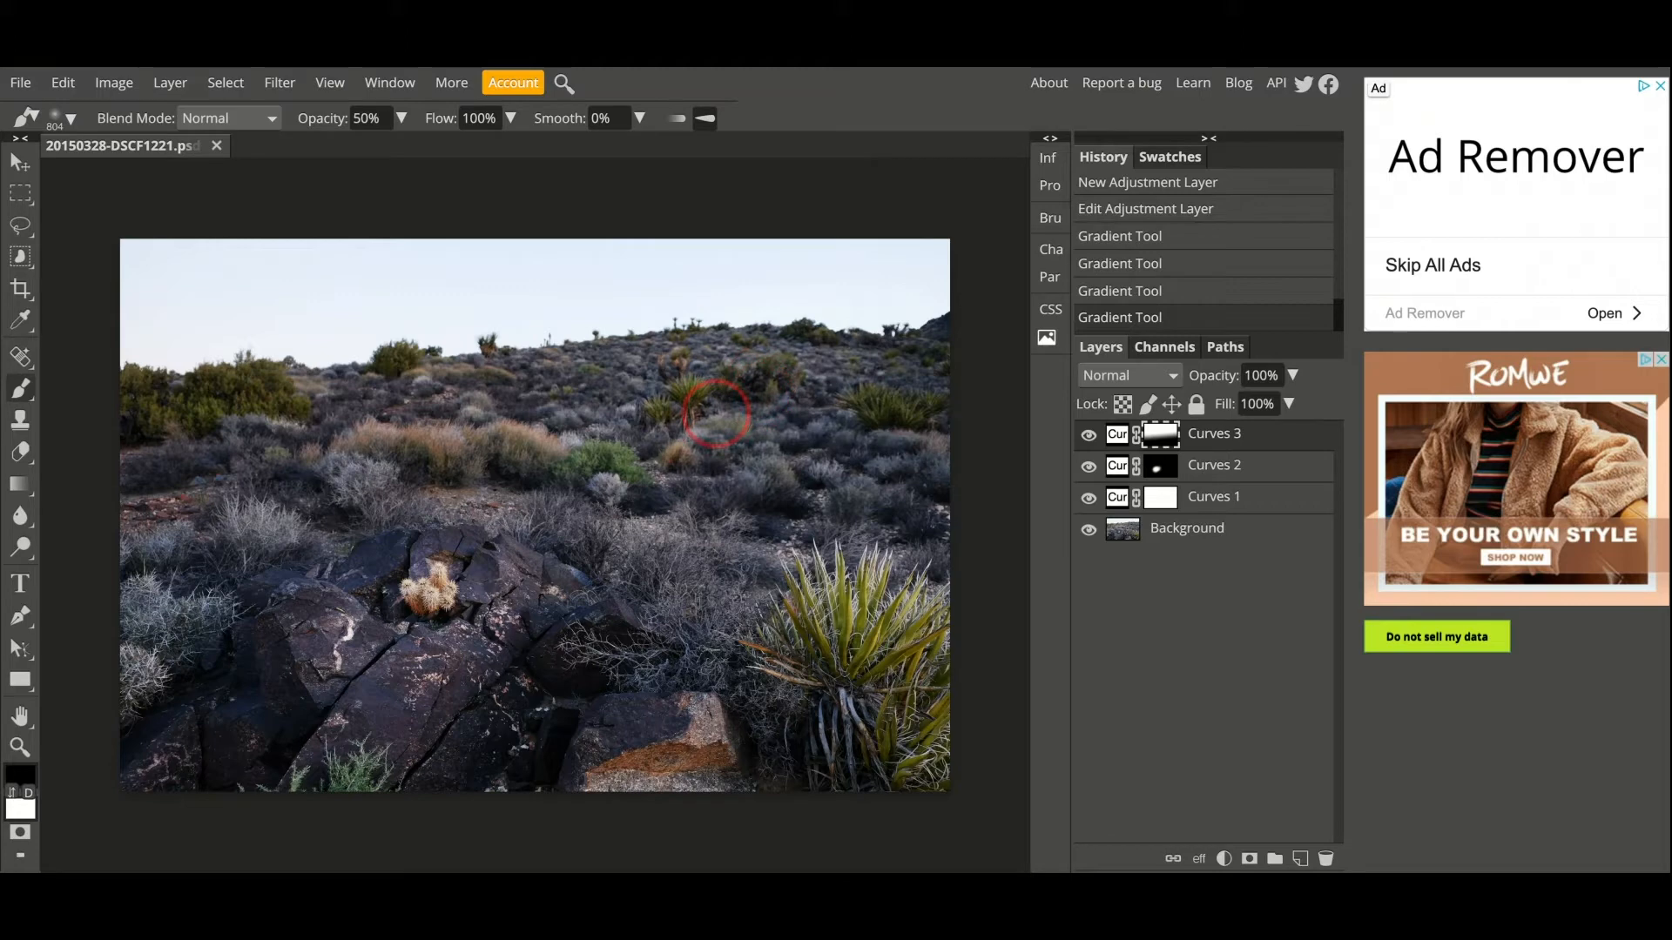
{"action": "mouse_move", "coordinate": [498, 512]}
{"action": "left_mouse_down"}
{"action": "mouse_move", "coordinate": [463, 529]}
{"action": "mouse_move", "coordinate": [757, 410]}
{"action": "left_mouse_up"}
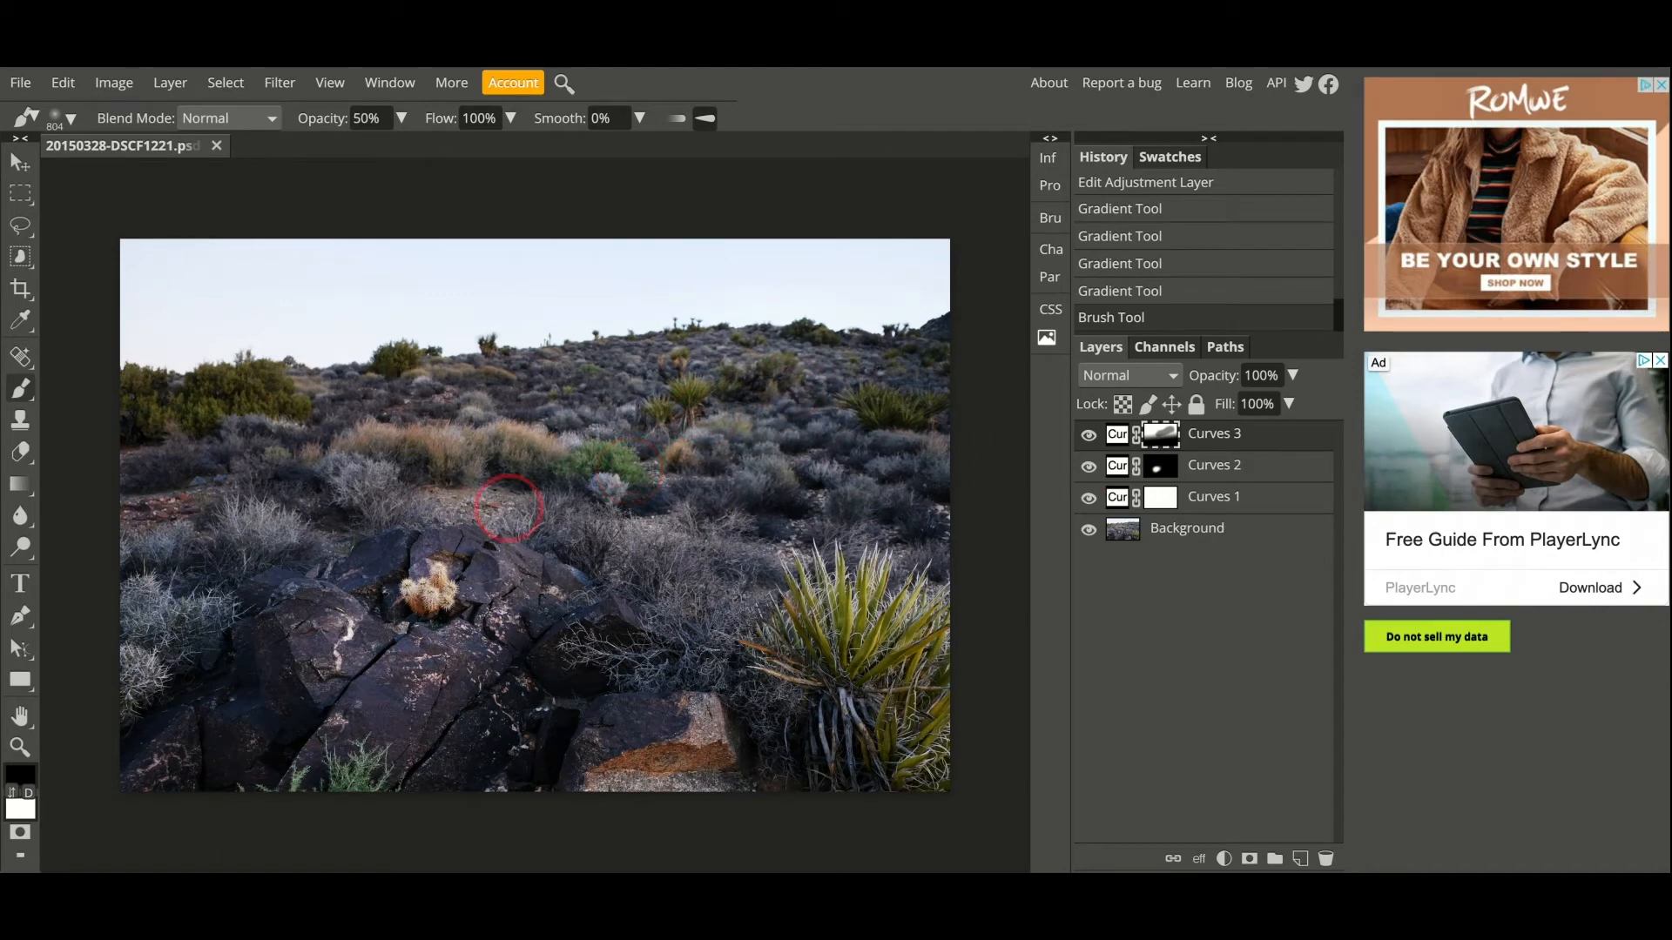
{"action": "left_click_drag", "start_coordinate": [471, 513], "coordinate": [564, 446]}
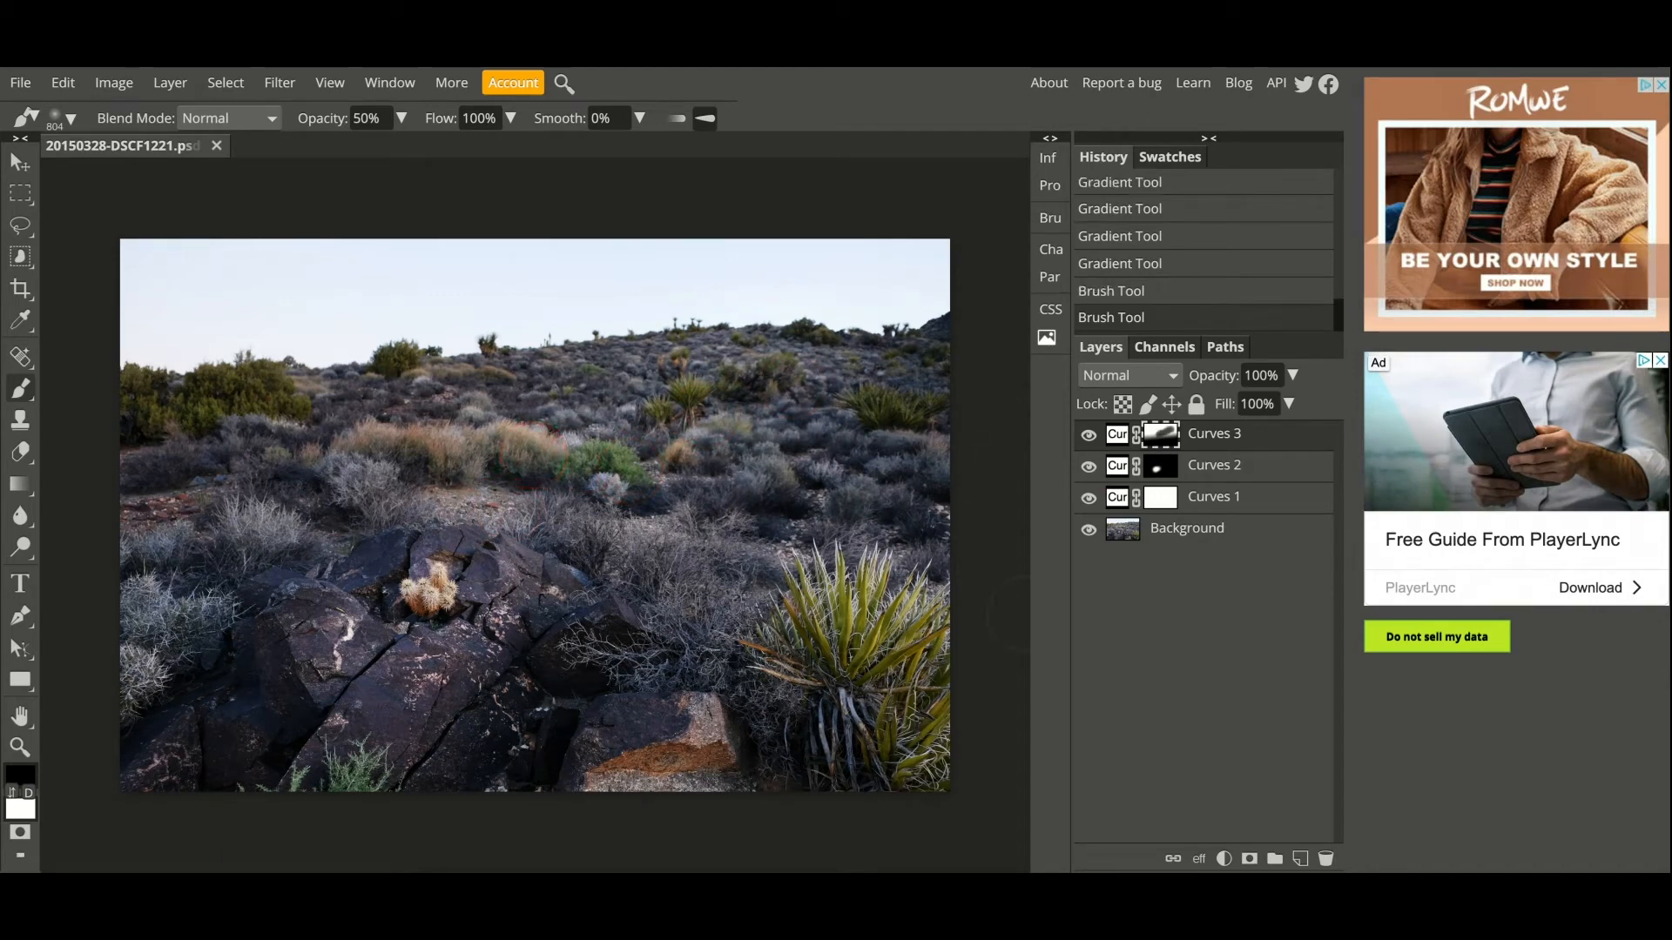
{"action": "mouse_move", "coordinate": [901, 404]}
{"action": "left_mouse_down"}
{"action": "mouse_move", "coordinate": [831, 416]}
{"action": "mouse_move", "coordinate": [847, 416]}
{"action": "left_mouse_up"}
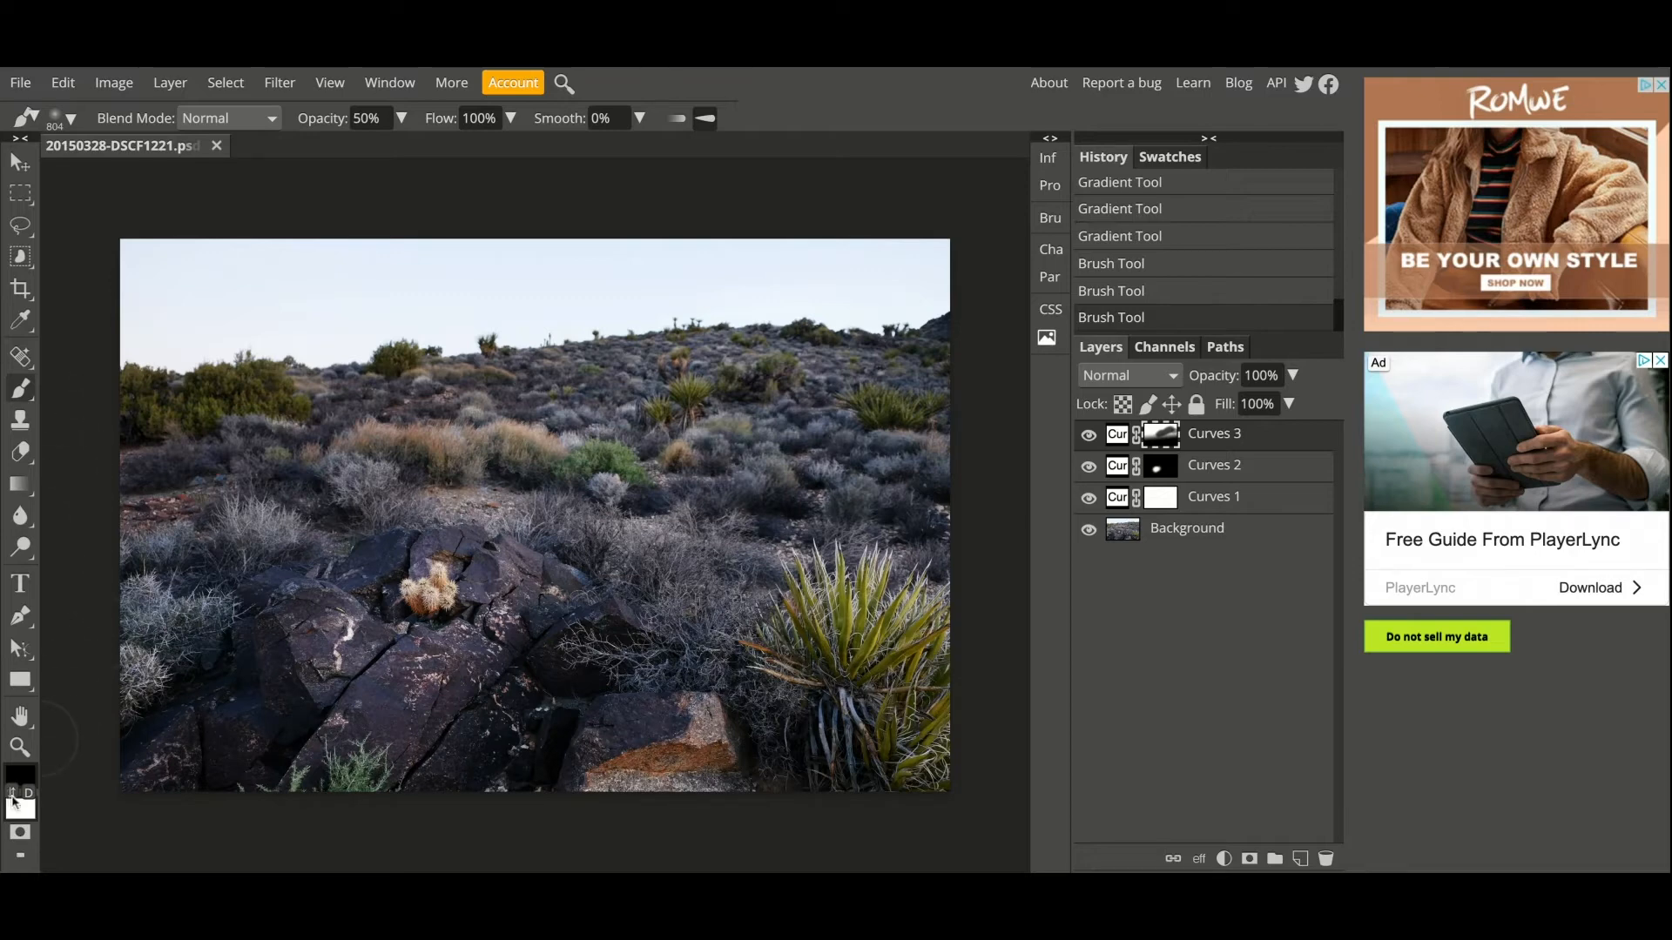
- Paint white at 50% opacity on the Curves 3 mask over the foreground rocks and the shrubs beside them
{"action": "left_click", "coordinate": [15, 794]}
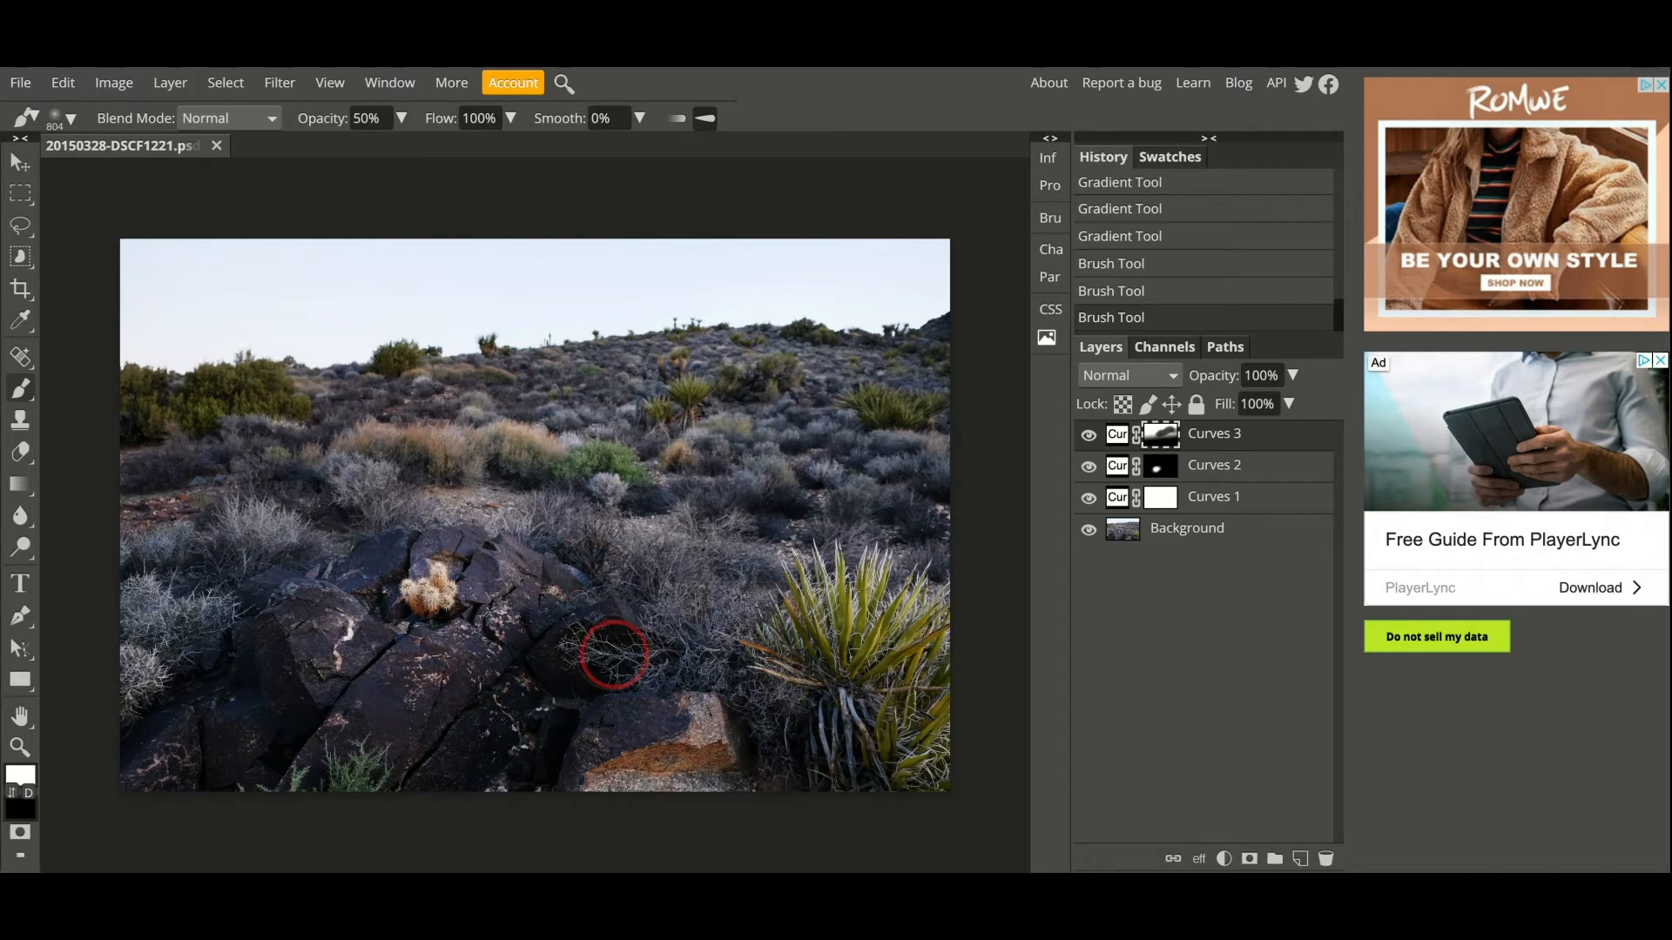
{"action": "mouse_move", "coordinate": [499, 539]}
{"action": "left_mouse_down"}
{"action": "mouse_move", "coordinate": [433, 714]}
{"action": "mouse_move", "coordinate": [292, 685]}
{"action": "left_mouse_up"}
{"action": "left_click_drag", "start_coordinate": [504, 766], "coordinate": [507, 760]}
{"action": "mouse_move", "coordinate": [696, 740]}
{"action": "left_mouse_down"}
{"action": "mouse_move", "coordinate": [684, 795]}
{"action": "mouse_move", "coordinate": [753, 738]}
{"action": "mouse_move", "coordinate": [692, 724]}
{"action": "mouse_move", "coordinate": [686, 703]}
{"action": "mouse_move", "coordinate": [652, 772]}
{"action": "left_mouse_up"}
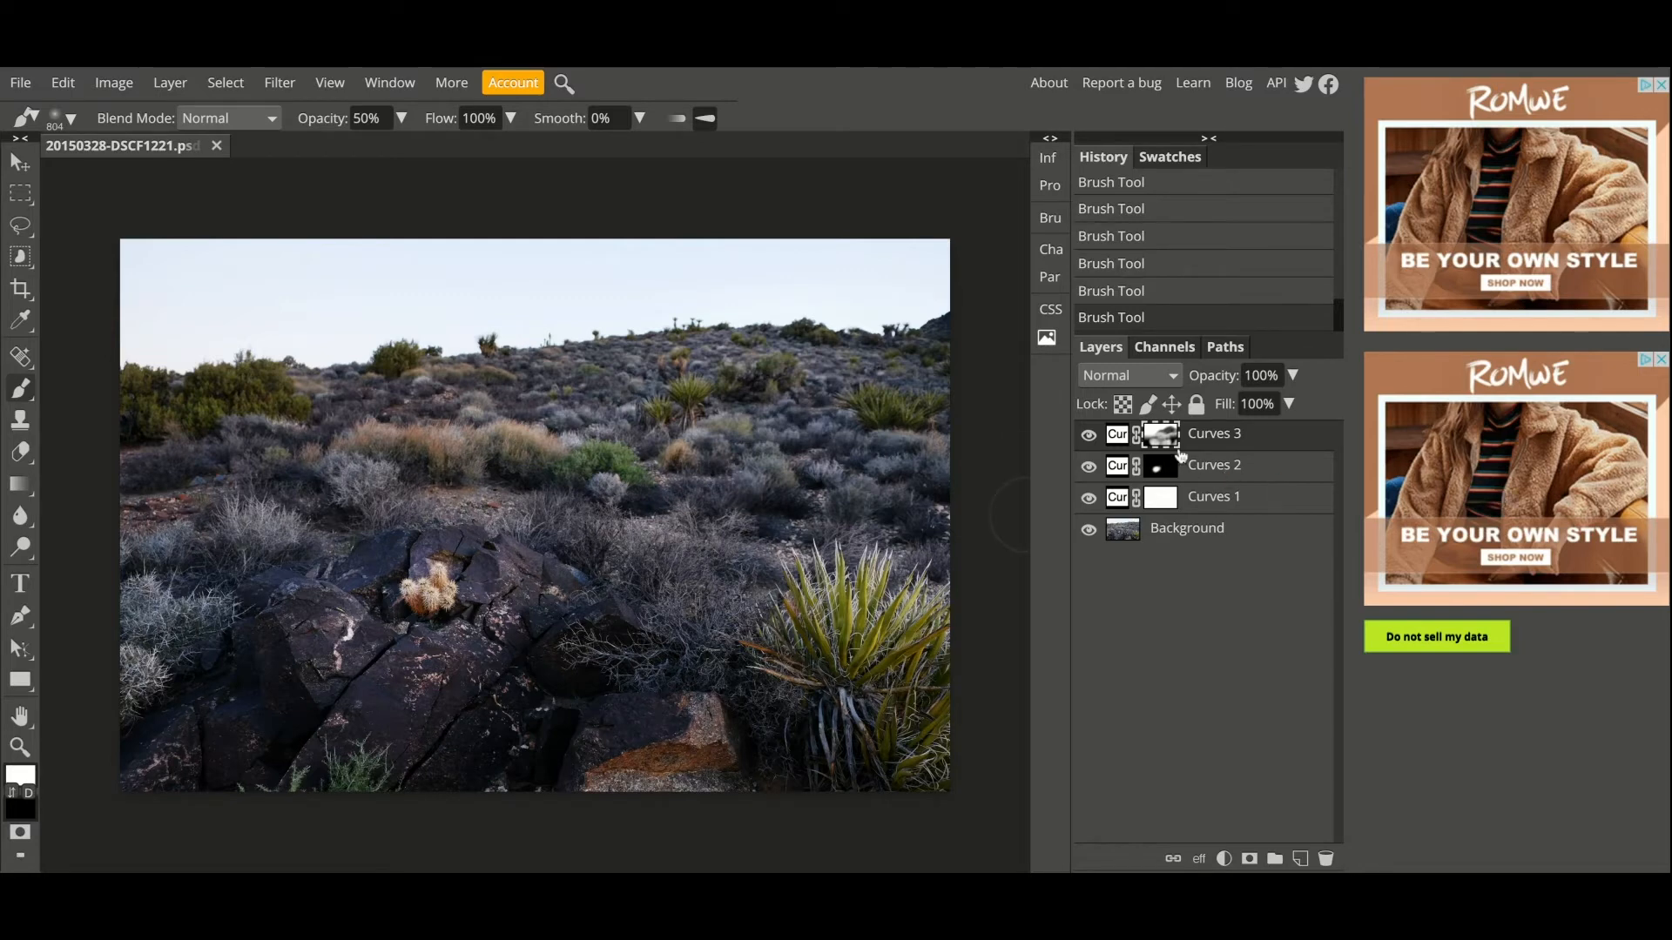
{"action": "left_click", "coordinate": [139, 671]}
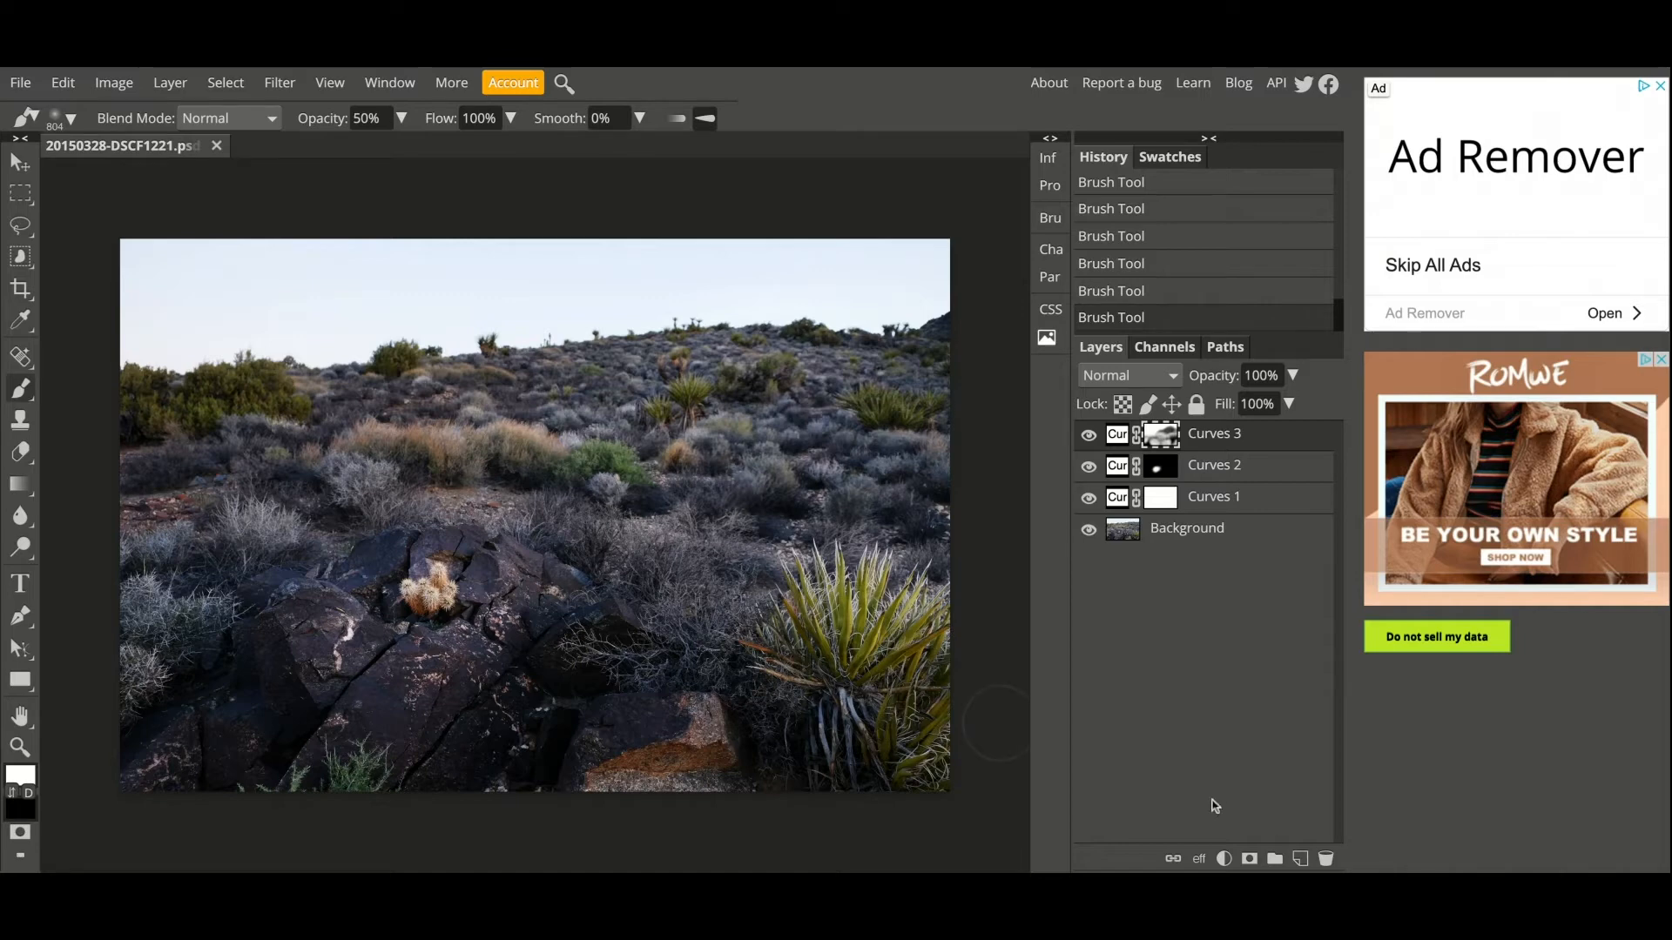
- Add a Curves adjustment layer above Curves 3 and pull its Red channel curve below the diagonal with two points
{"action": "left_click", "coordinate": [1224, 859]}
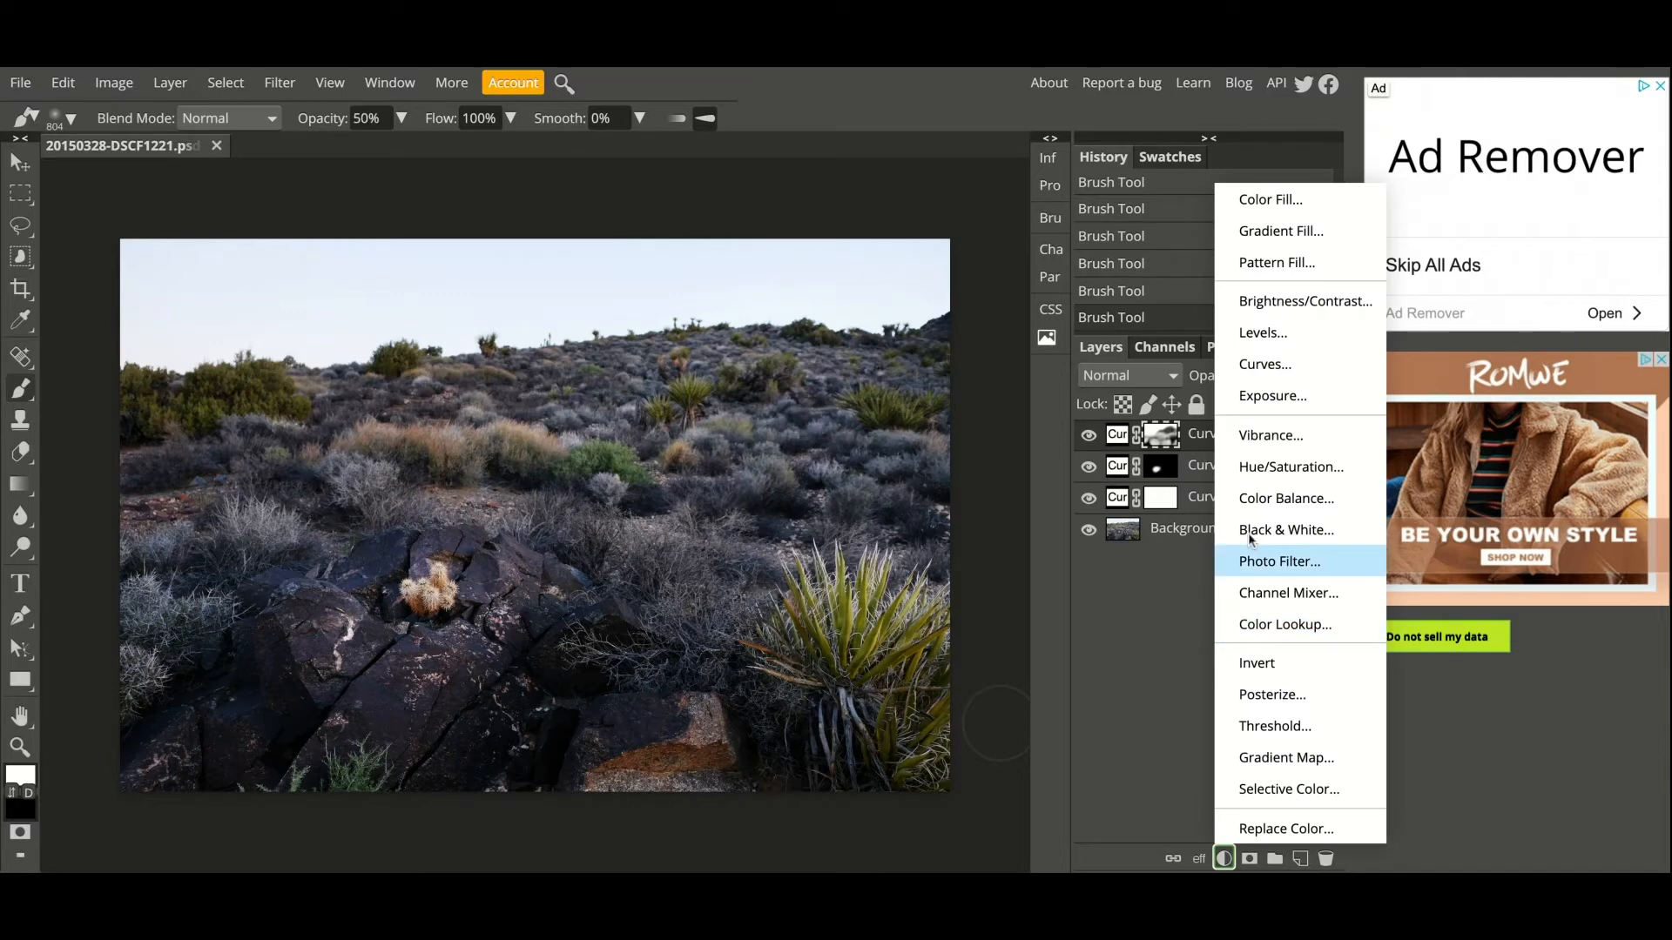
{"action": "left_click", "coordinate": [1260, 364]}
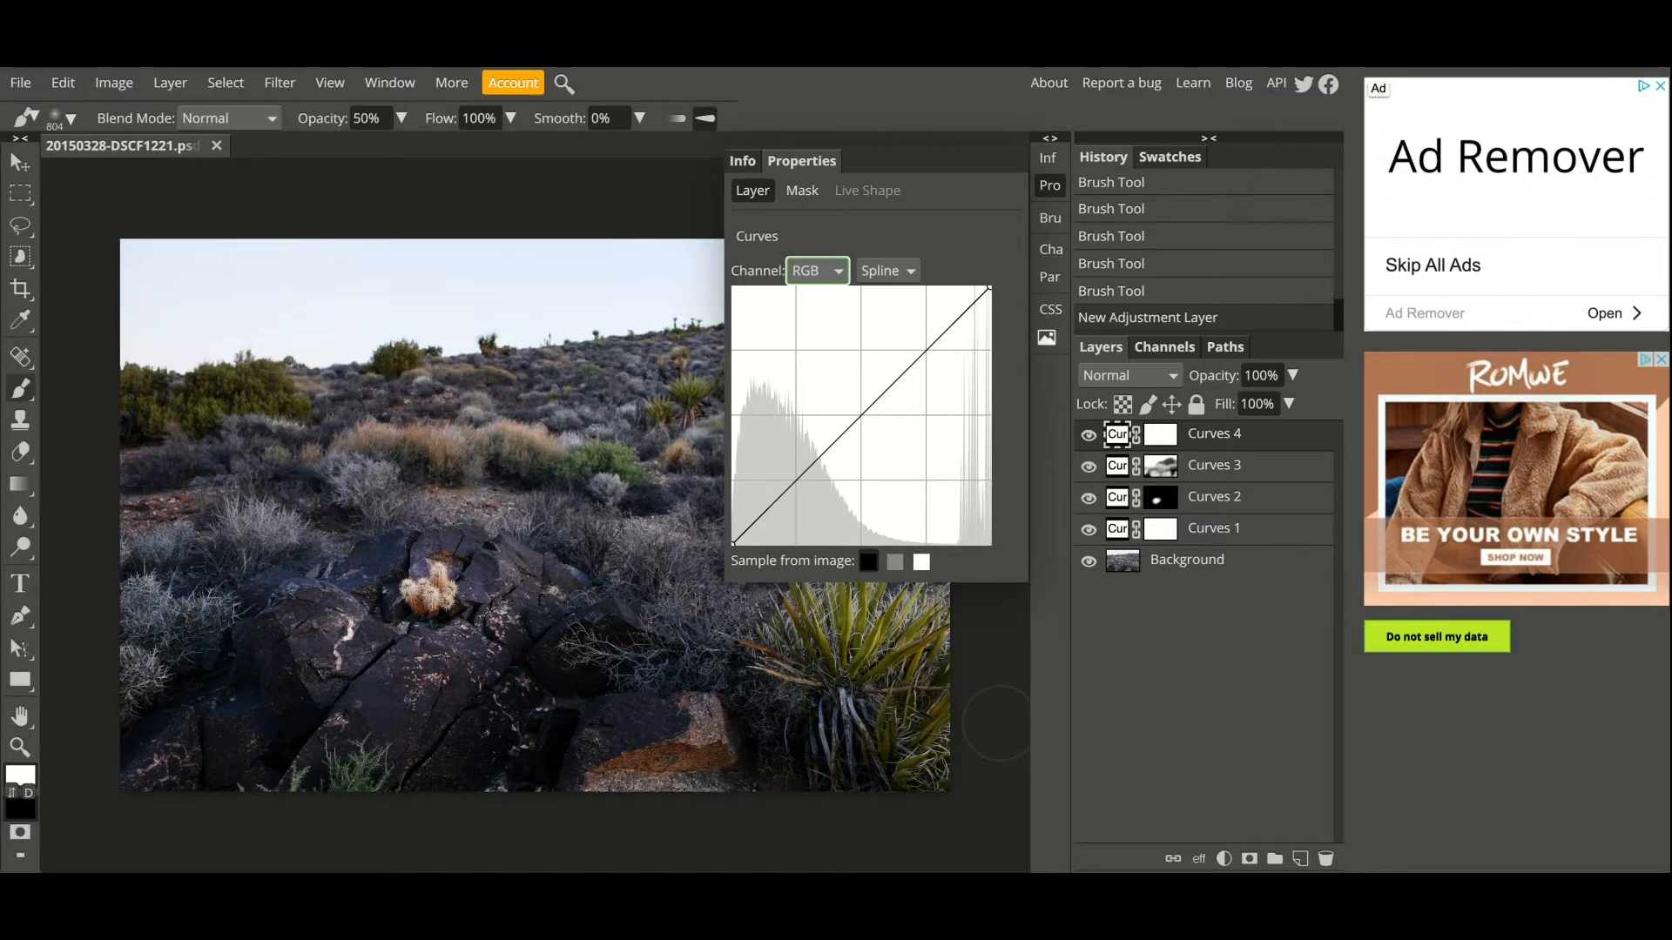
{"action": "left_click", "coordinate": [806, 294]}
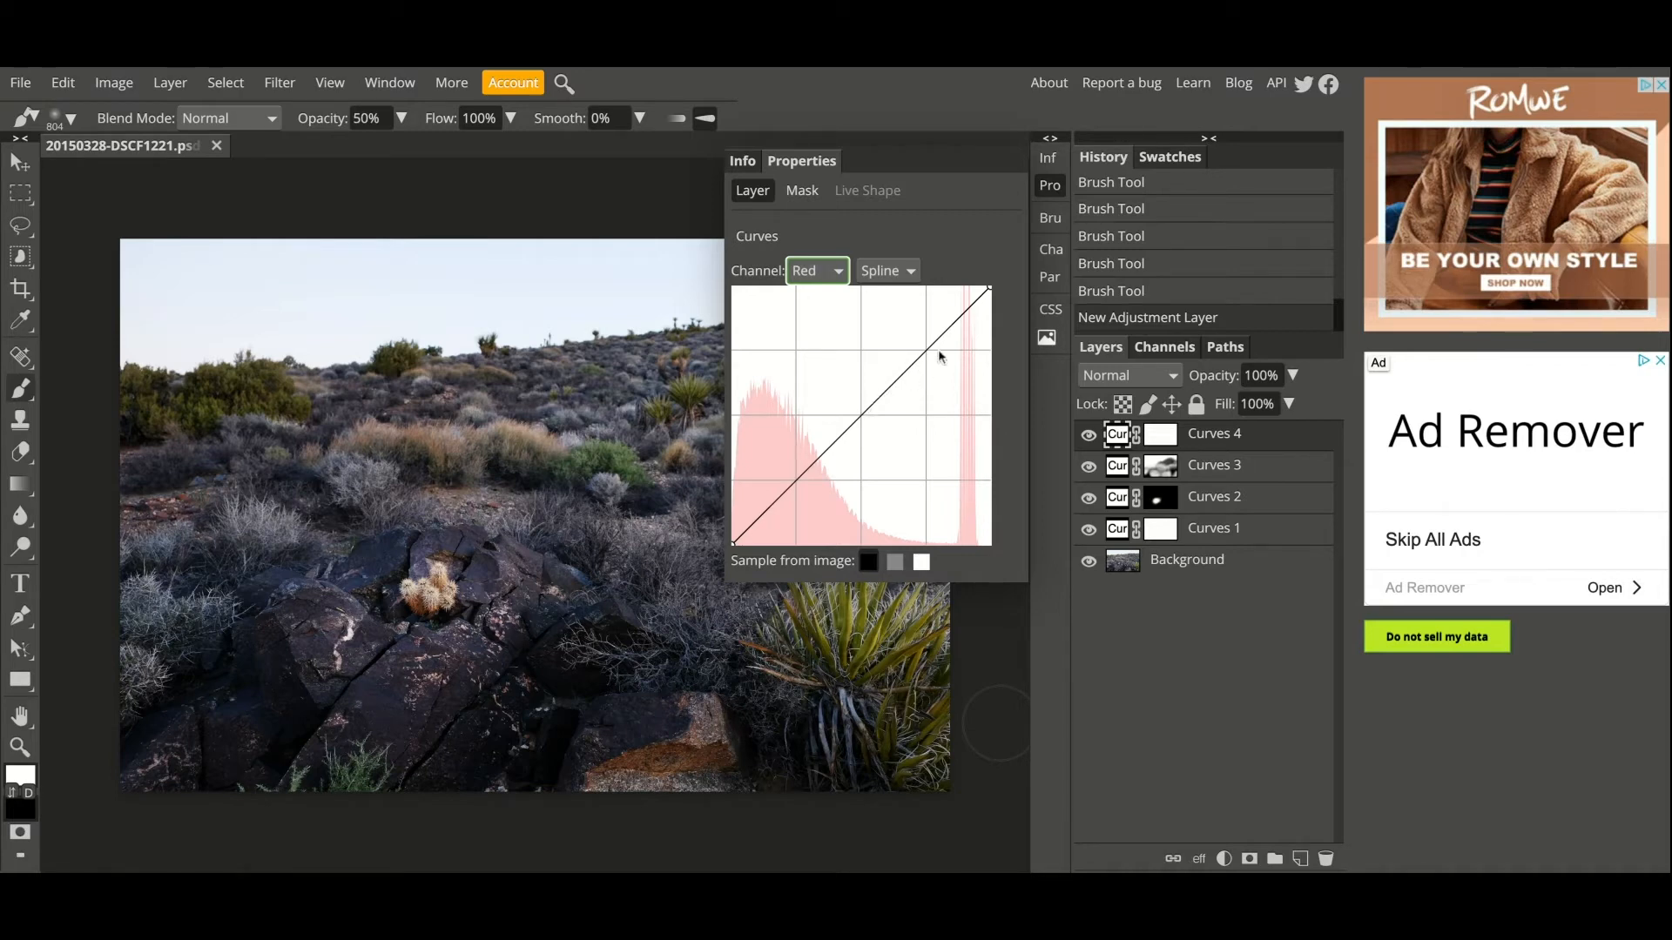
{"action": "left_click_drag", "start_coordinate": [928, 353], "coordinate": [949, 387]}
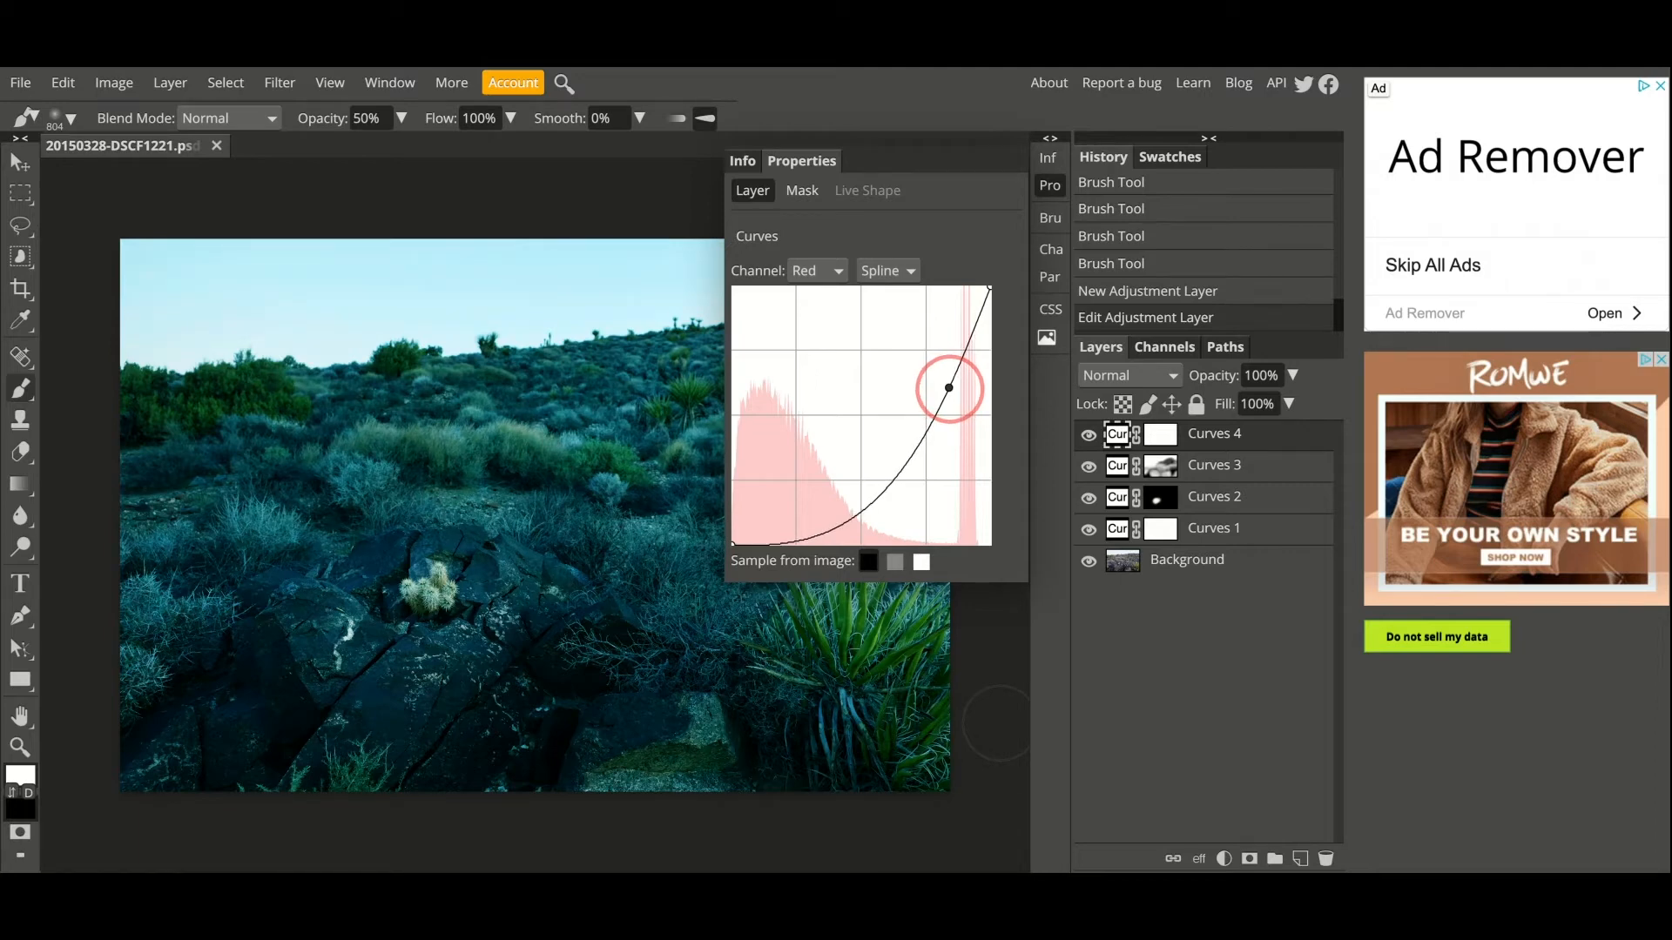
{"action": "left_click_drag", "start_coordinate": [950, 387], "coordinate": [939, 380]}
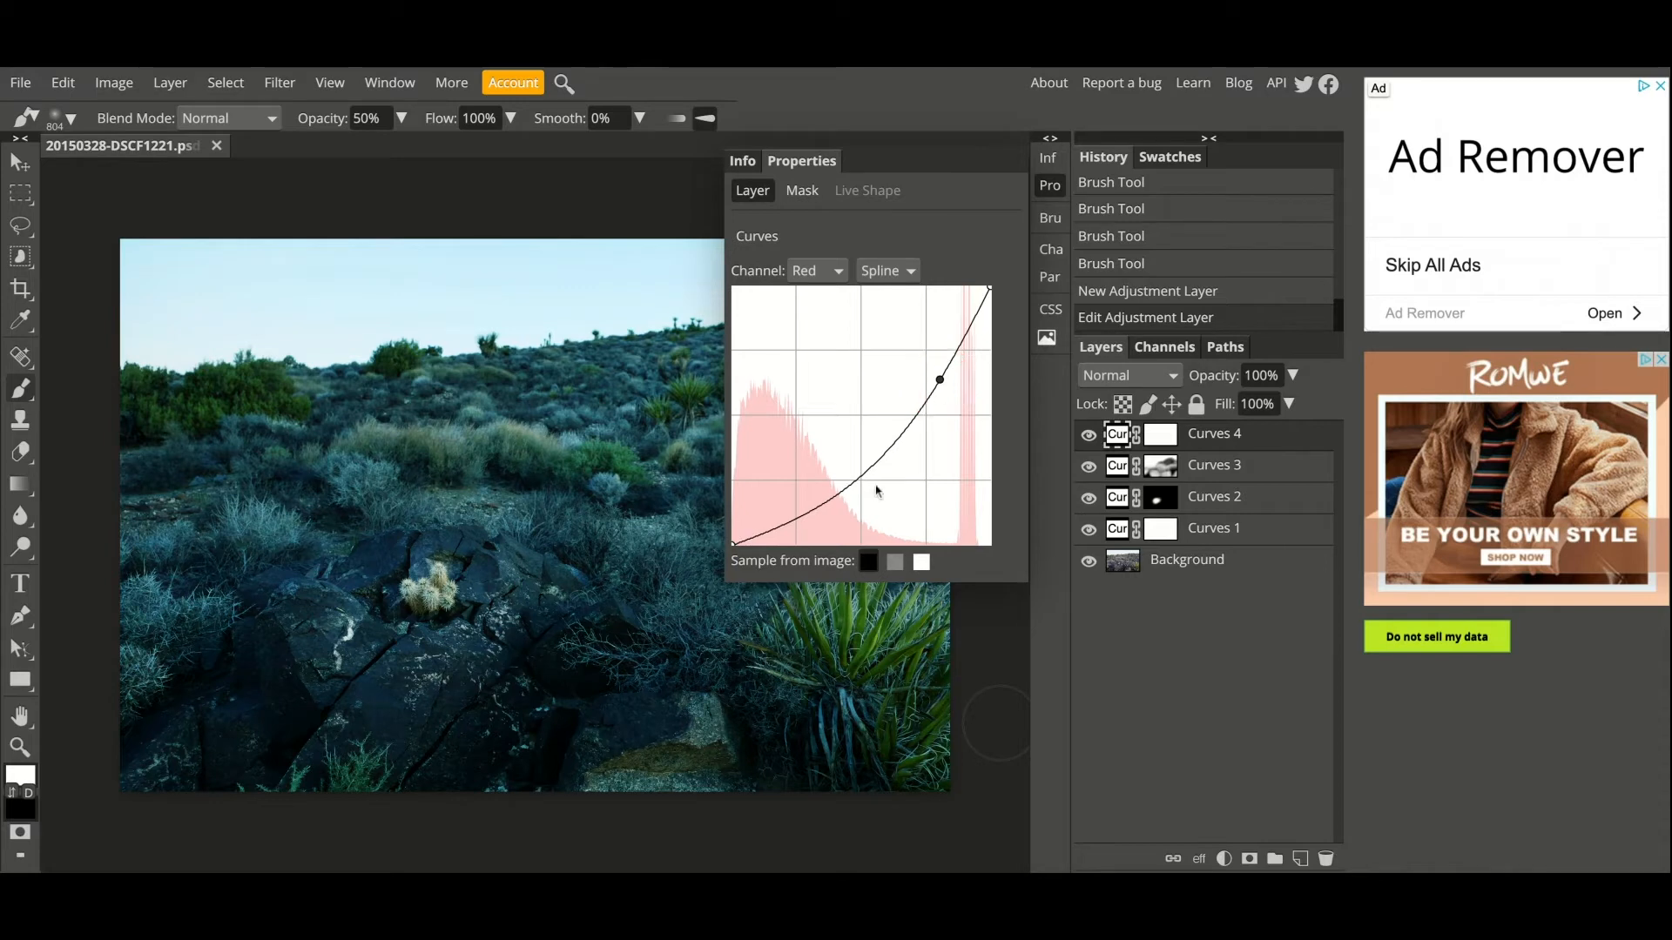
{"action": "mouse_move", "coordinate": [819, 501]}
{"action": "left_mouse_down"}
{"action": "mouse_move", "coordinate": [812, 474]}
{"action": "mouse_move", "coordinate": [830, 494]}
{"action": "left_mouse_up"}
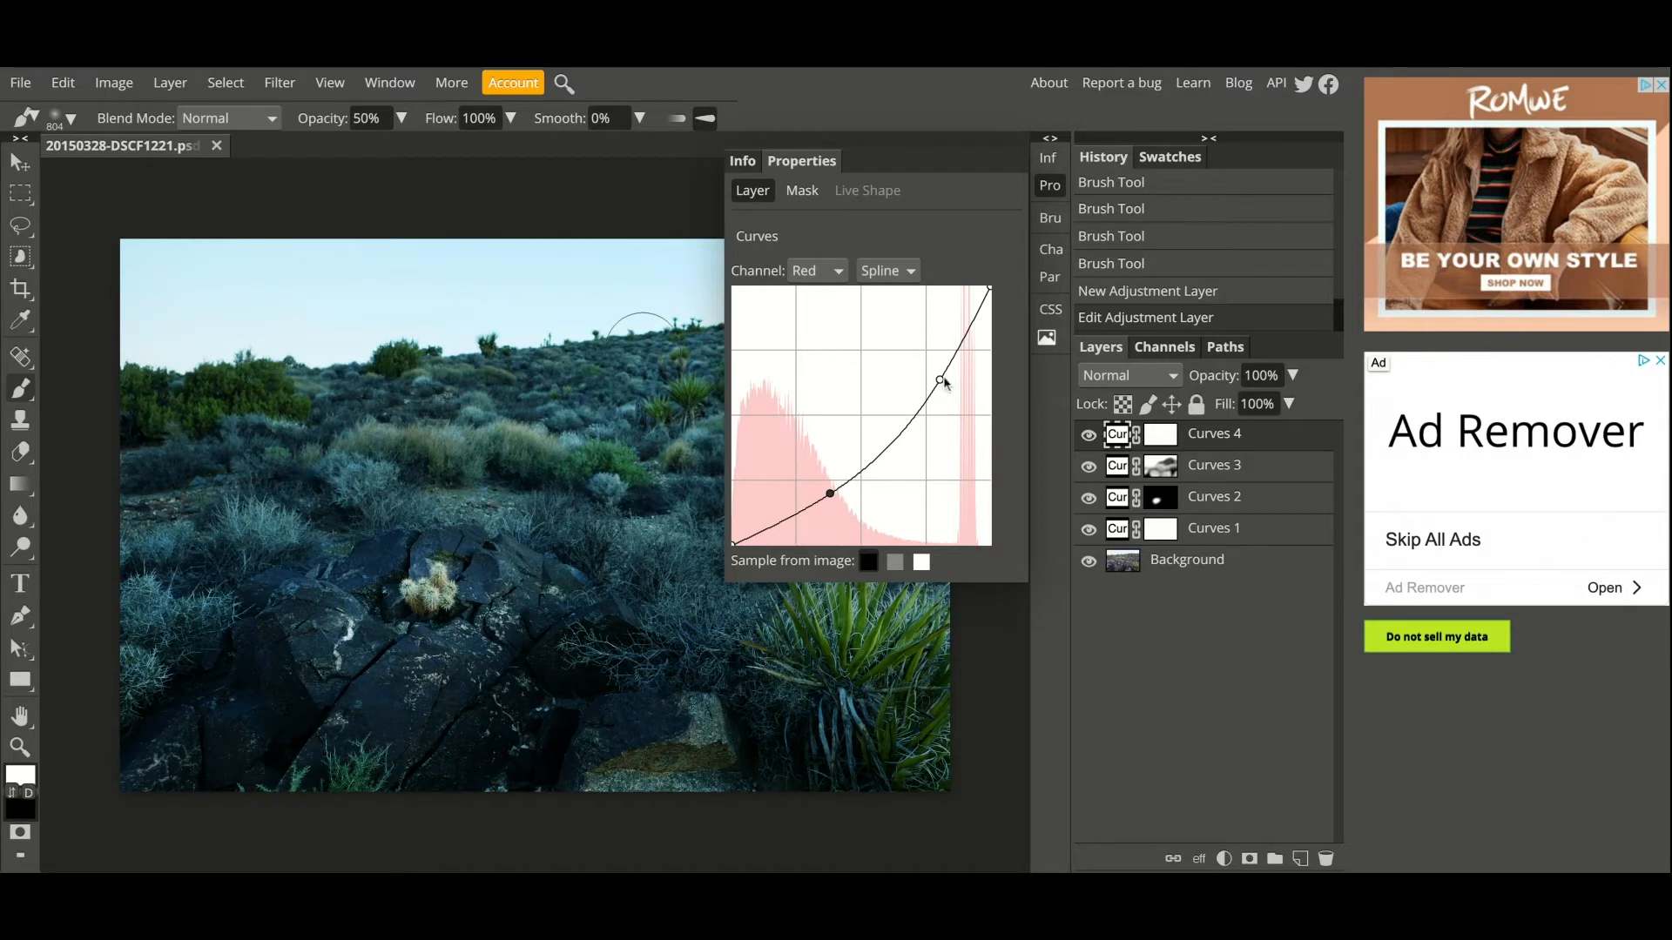
{"action": "left_click_drag", "start_coordinate": [941, 381], "coordinate": [953, 370]}
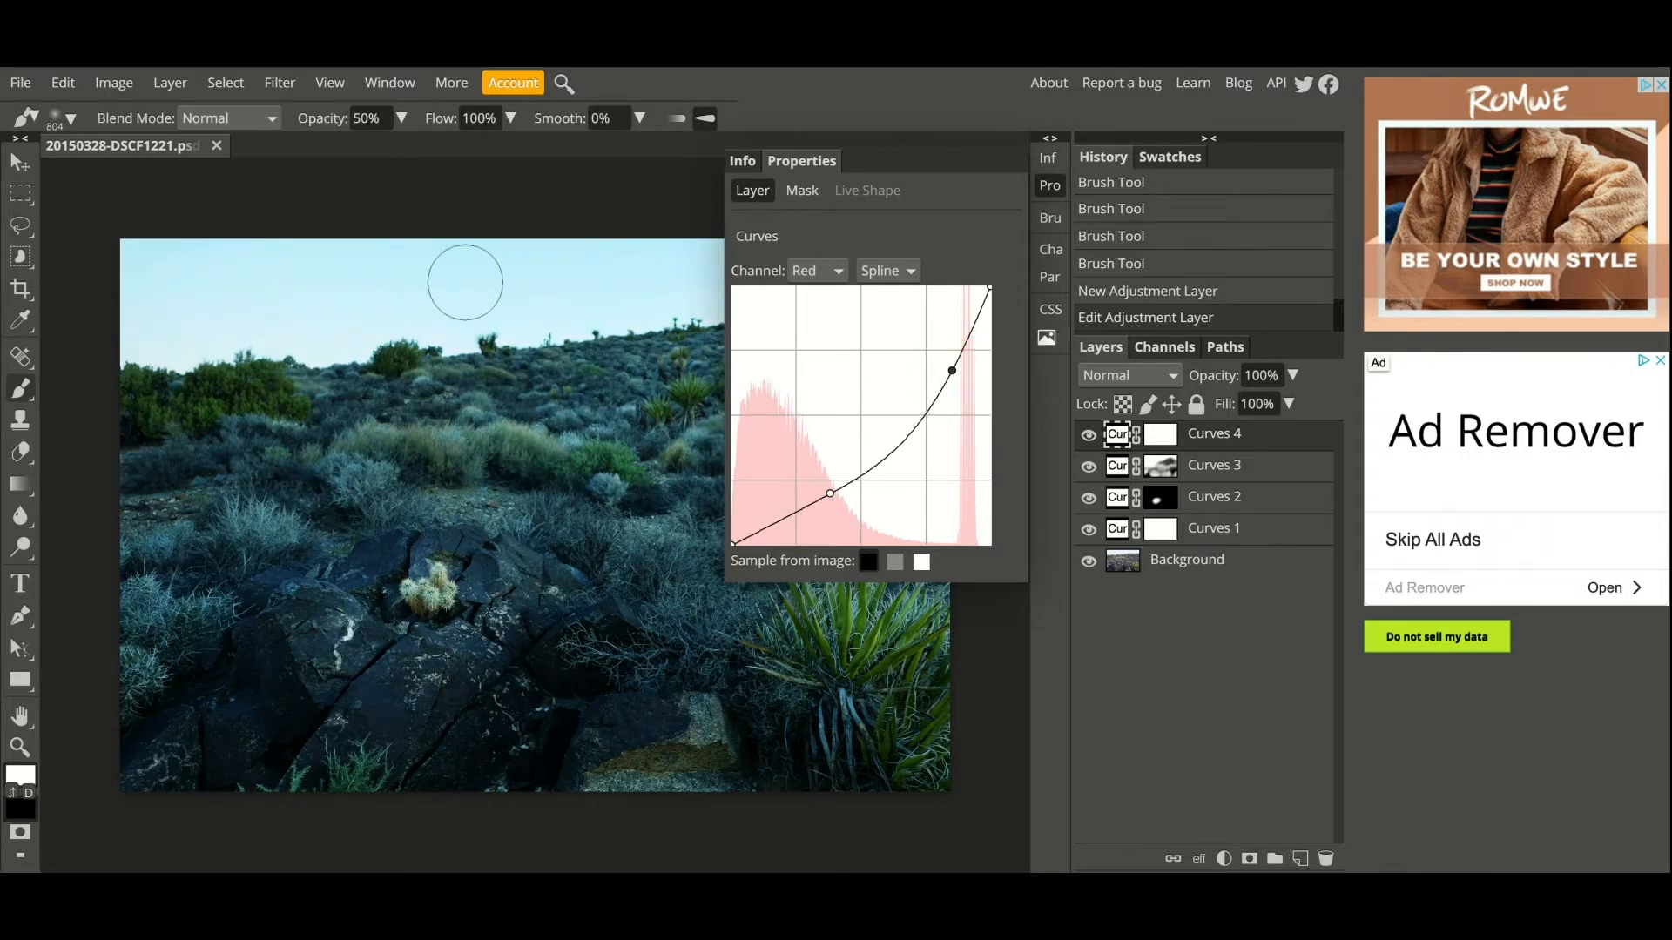
{"action": "left_click", "coordinate": [1049, 188]}
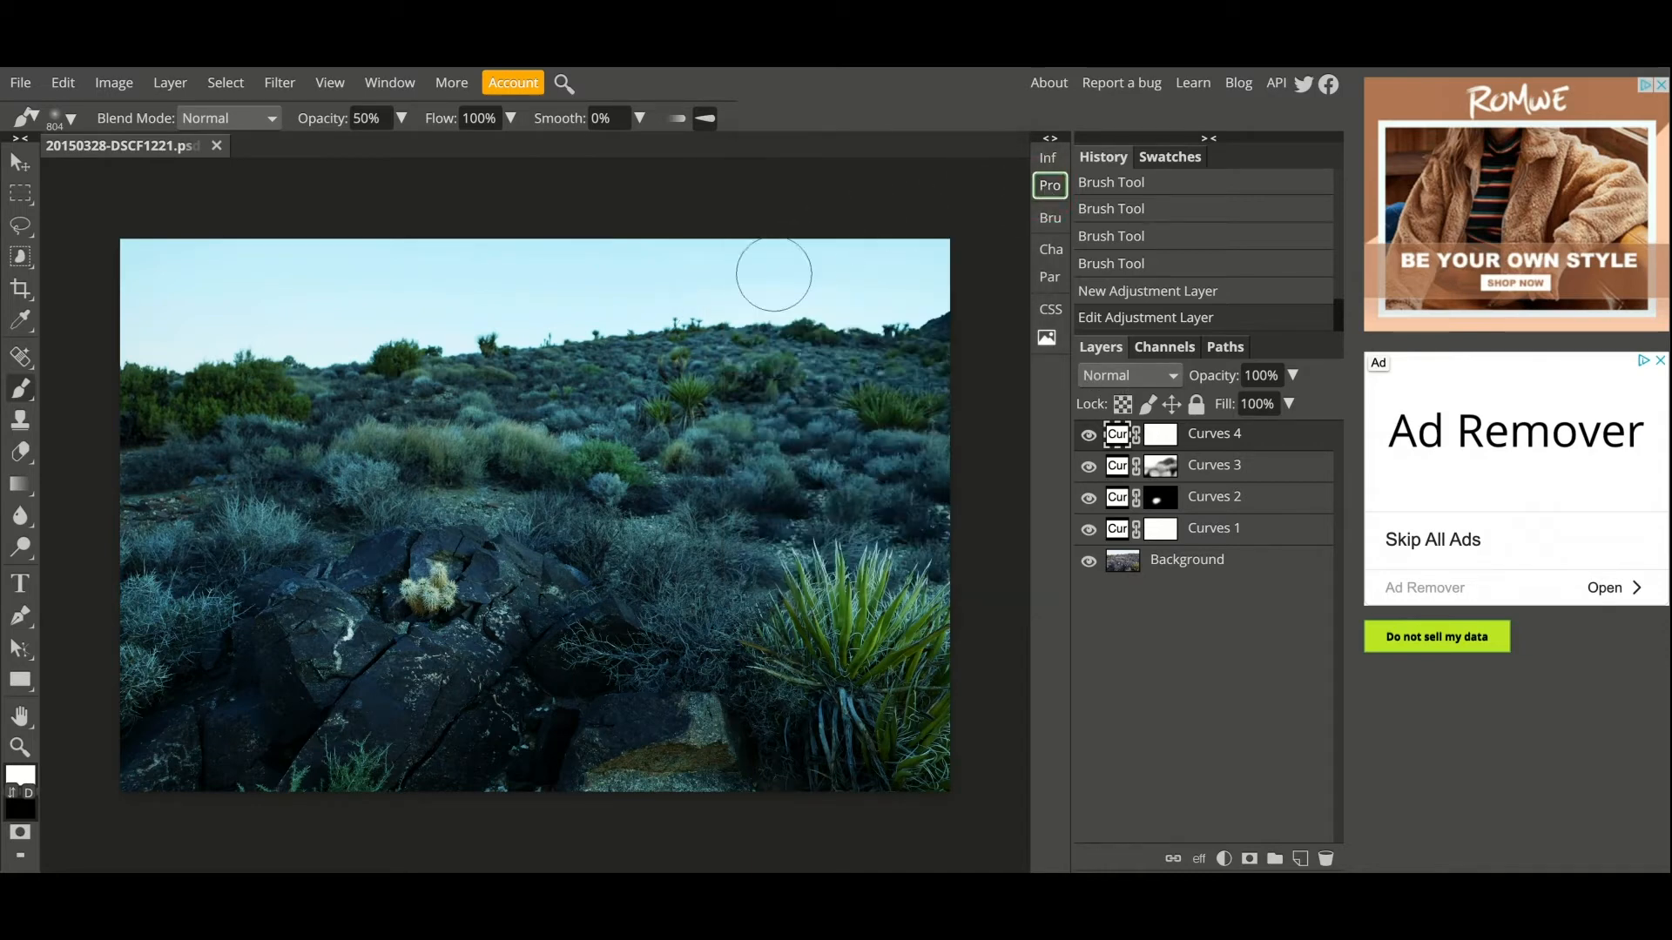
- Rename the Curves 4 layer as "sky blue" and invert its mask to black
{"action": "left_click", "coordinate": [1160, 435]}
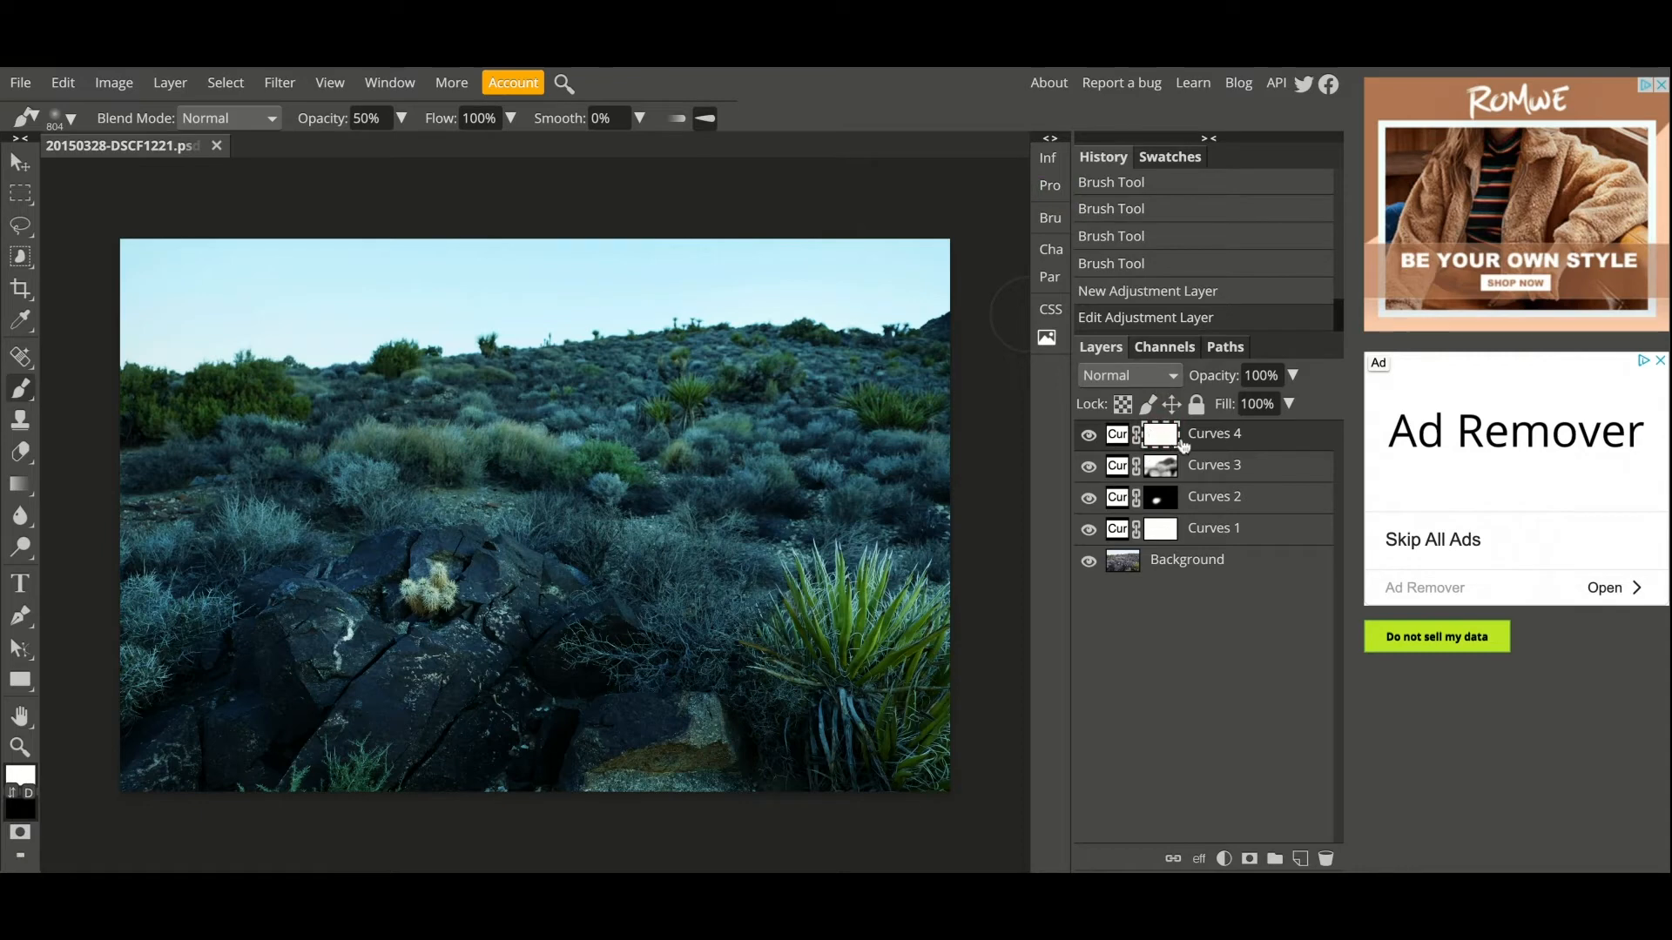
{"action": "double_click", "coordinate": [1194, 435]}
{"action": "type", "text": "sky blue"}
{"action": "key", "text": "Return"}
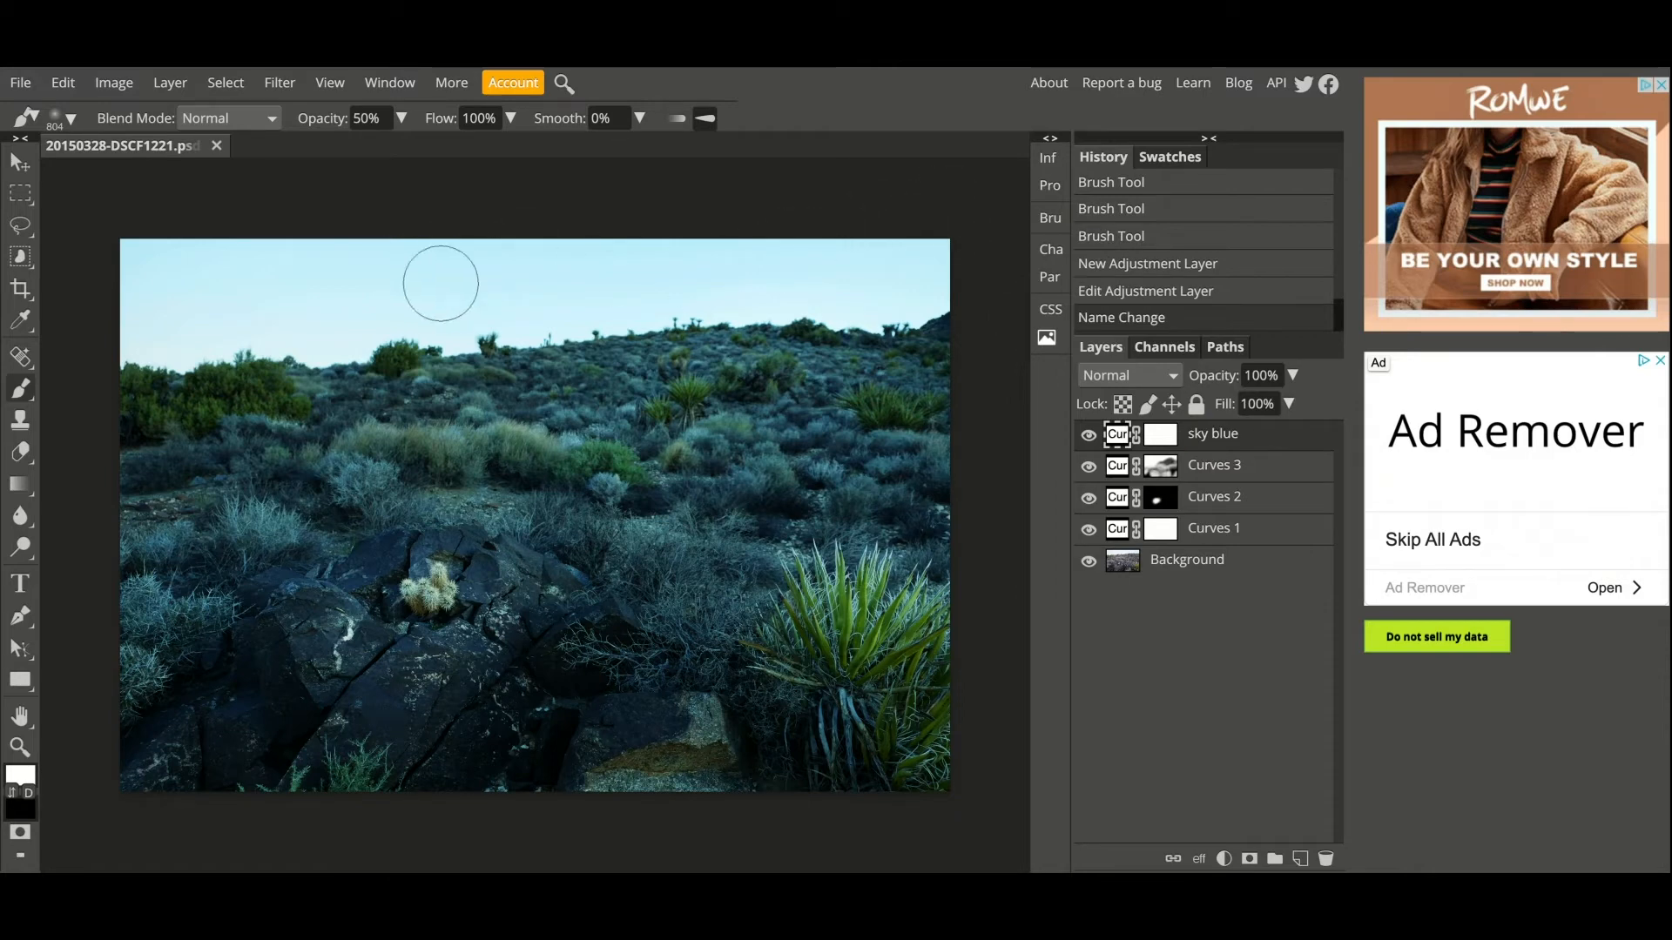
{"action": "left_click", "coordinate": [1163, 438]}
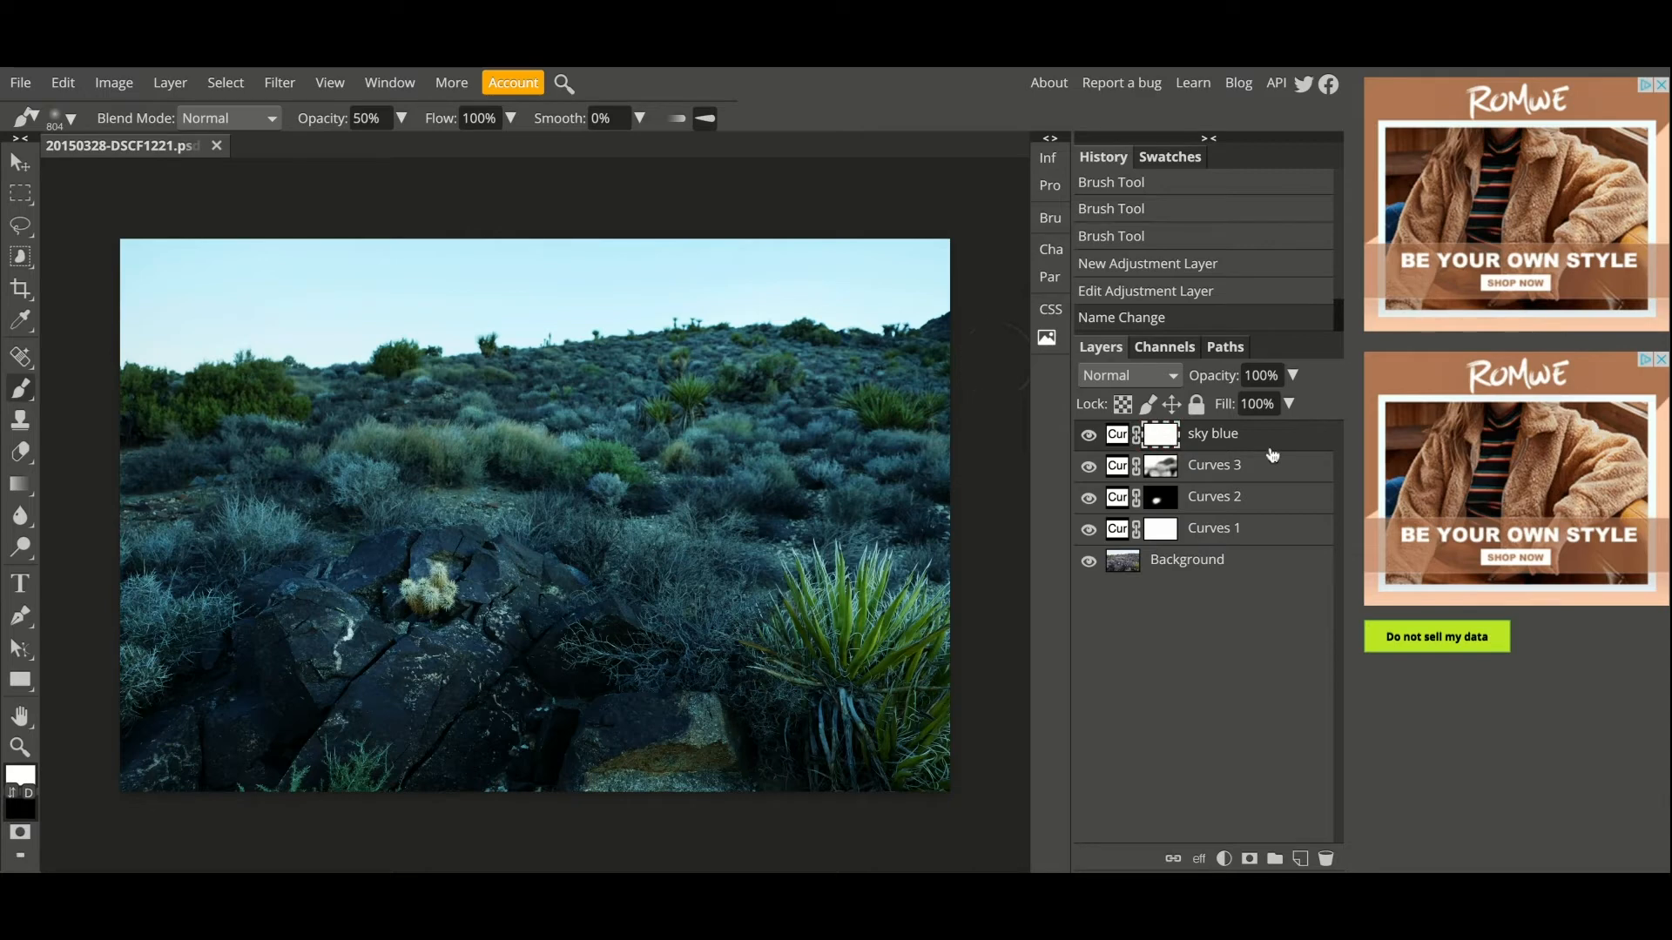
{"action": "key", "text": "ctrl+i"}
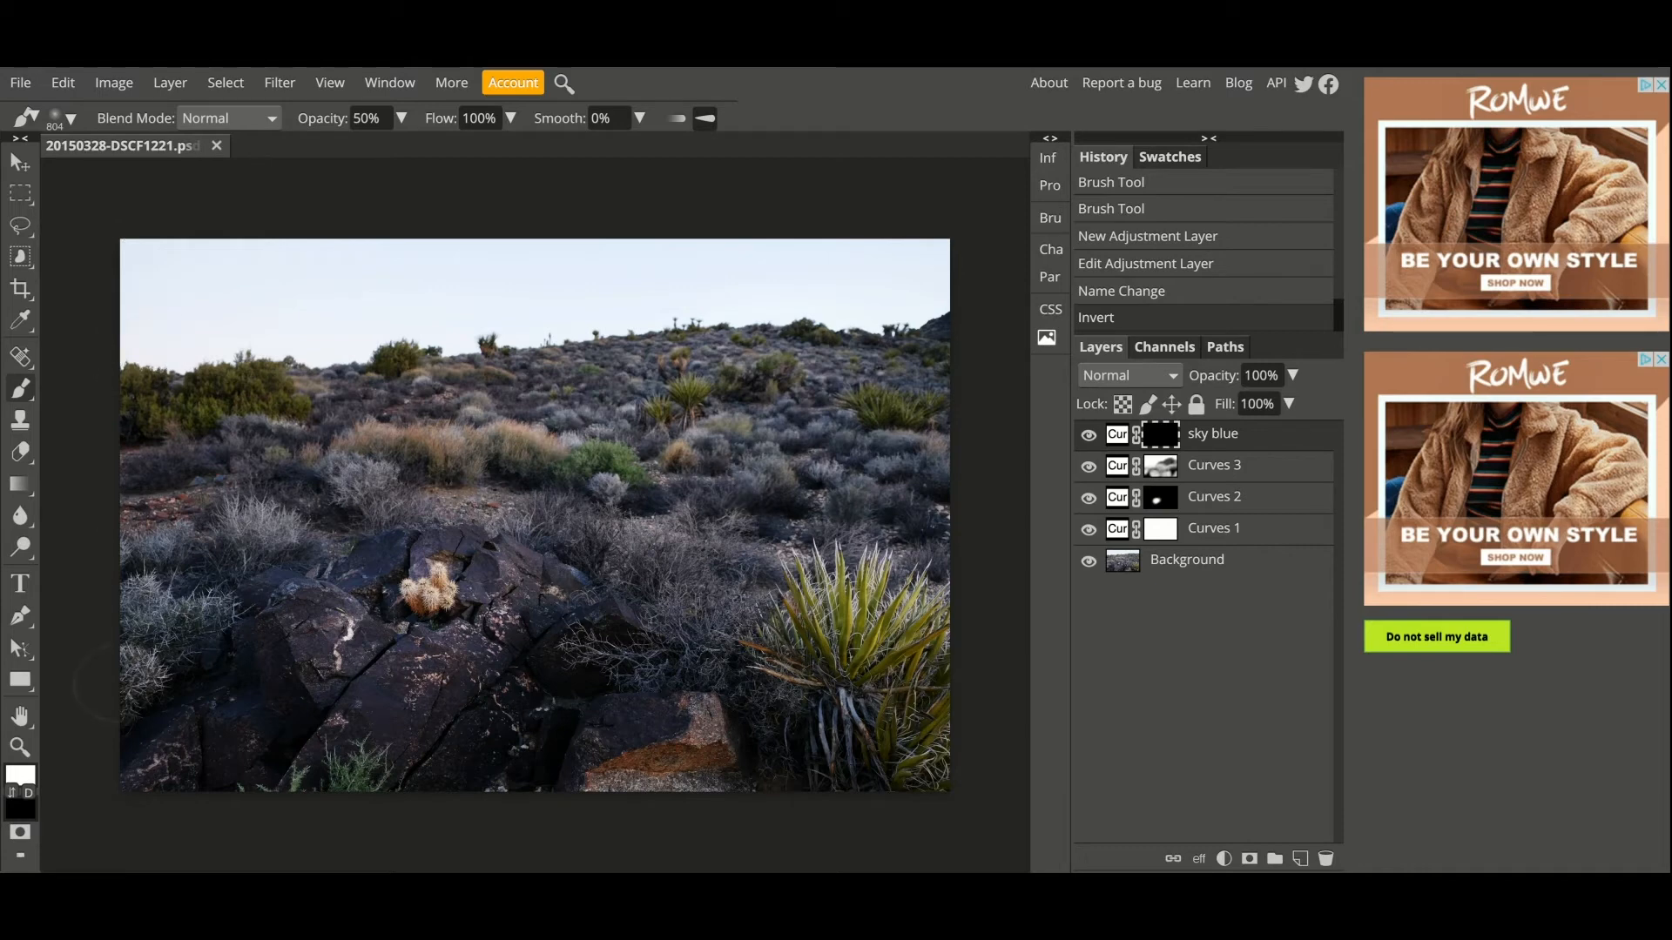
- Paint white across the sky on the sky blue mask, raising the brush opacity from 50% to 100% for the final stroke along the upper sky
{"action": "mouse_move", "coordinate": [158, 312]}
{"action": "left_mouse_down"}
{"action": "mouse_move", "coordinate": [149, 255]}
{"action": "mouse_move", "coordinate": [276, 247]}
{"action": "mouse_move", "coordinate": [897, 247]}
{"action": "mouse_move", "coordinate": [928, 269]}
{"action": "mouse_move", "coordinate": [894, 298]}
{"action": "mouse_move", "coordinate": [315, 285]}
{"action": "mouse_move", "coordinate": [128, 312]}
{"action": "mouse_move", "coordinate": [178, 334]}
{"action": "mouse_move", "coordinate": [510, 306]}
{"action": "mouse_move", "coordinate": [476, 322]}
{"action": "mouse_move", "coordinate": [973, 270]}
{"action": "mouse_move", "coordinate": [226, 233]}
{"action": "left_mouse_up"}
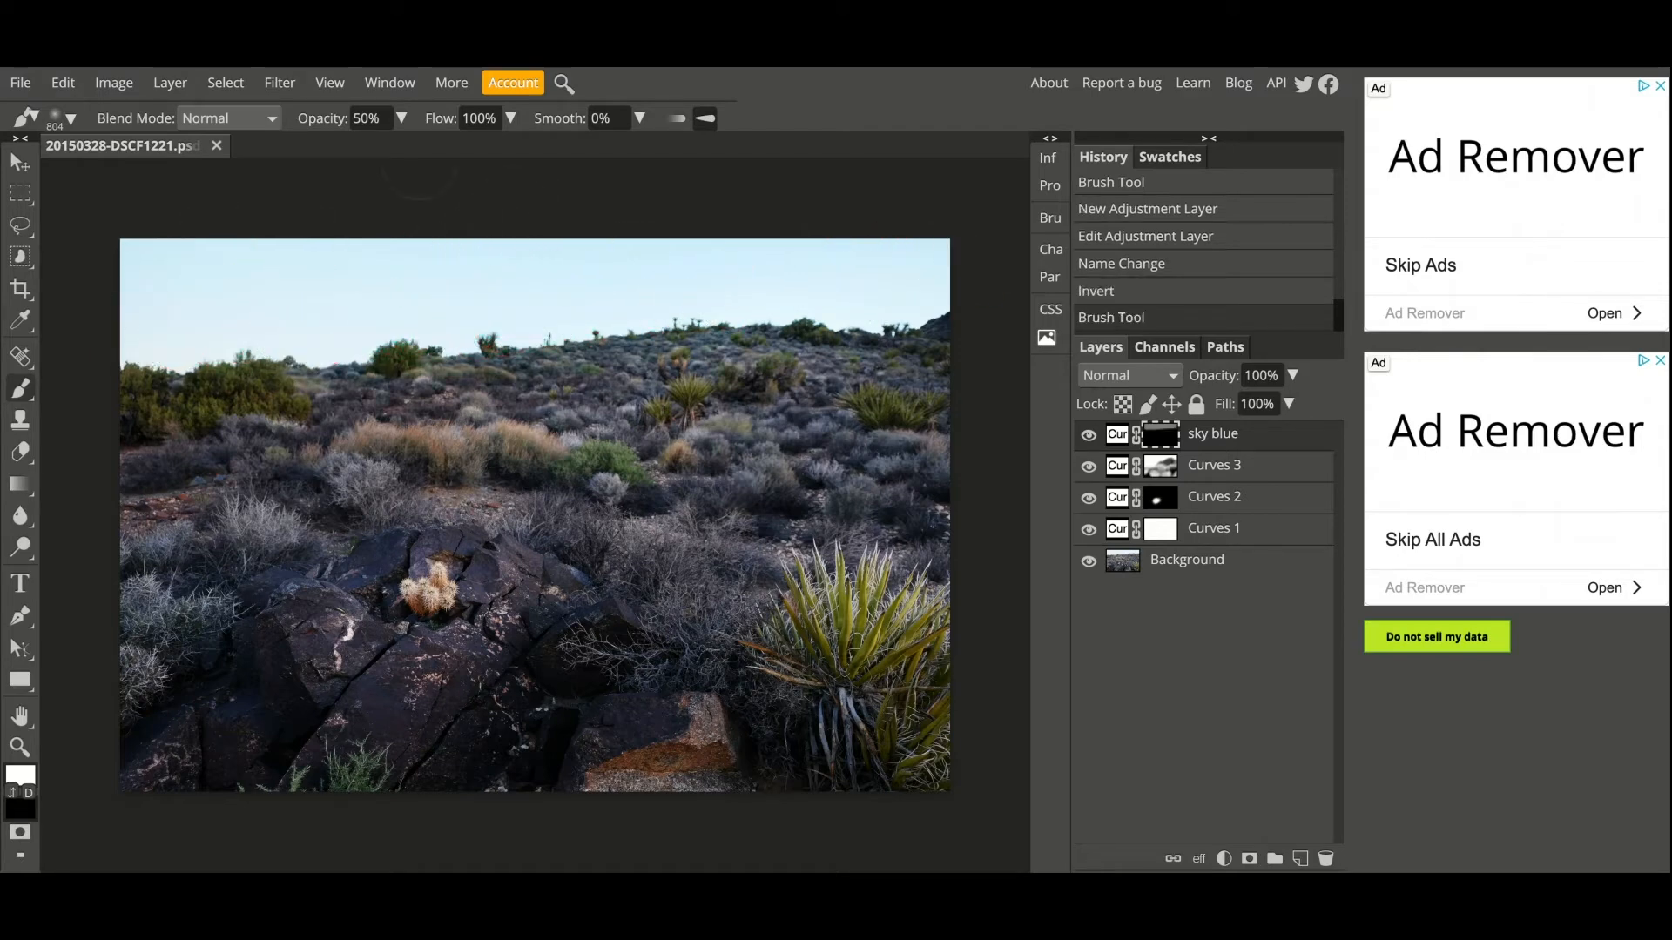
{"action": "mouse_move", "coordinate": [129, 264]}
{"action": "left_mouse_down"}
{"action": "mouse_move", "coordinate": [941, 240]}
{"action": "mouse_move", "coordinate": [812, 264]}
{"action": "mouse_move", "coordinate": [379, 264]}
{"action": "mouse_move", "coordinate": [204, 246]}
{"action": "mouse_move", "coordinate": [136, 266]}
{"action": "mouse_move", "coordinate": [237, 292]}
{"action": "mouse_move", "coordinate": [817, 237]}
{"action": "mouse_move", "coordinate": [924, 259]}
{"action": "mouse_move", "coordinate": [790, 280]}
{"action": "mouse_move", "coordinate": [545, 273]}
{"action": "mouse_move", "coordinate": [388, 313]}
{"action": "mouse_move", "coordinate": [128, 301]}
{"action": "mouse_move", "coordinate": [125, 284]}
{"action": "mouse_move", "coordinate": [931, 233]}
{"action": "left_mouse_up"}
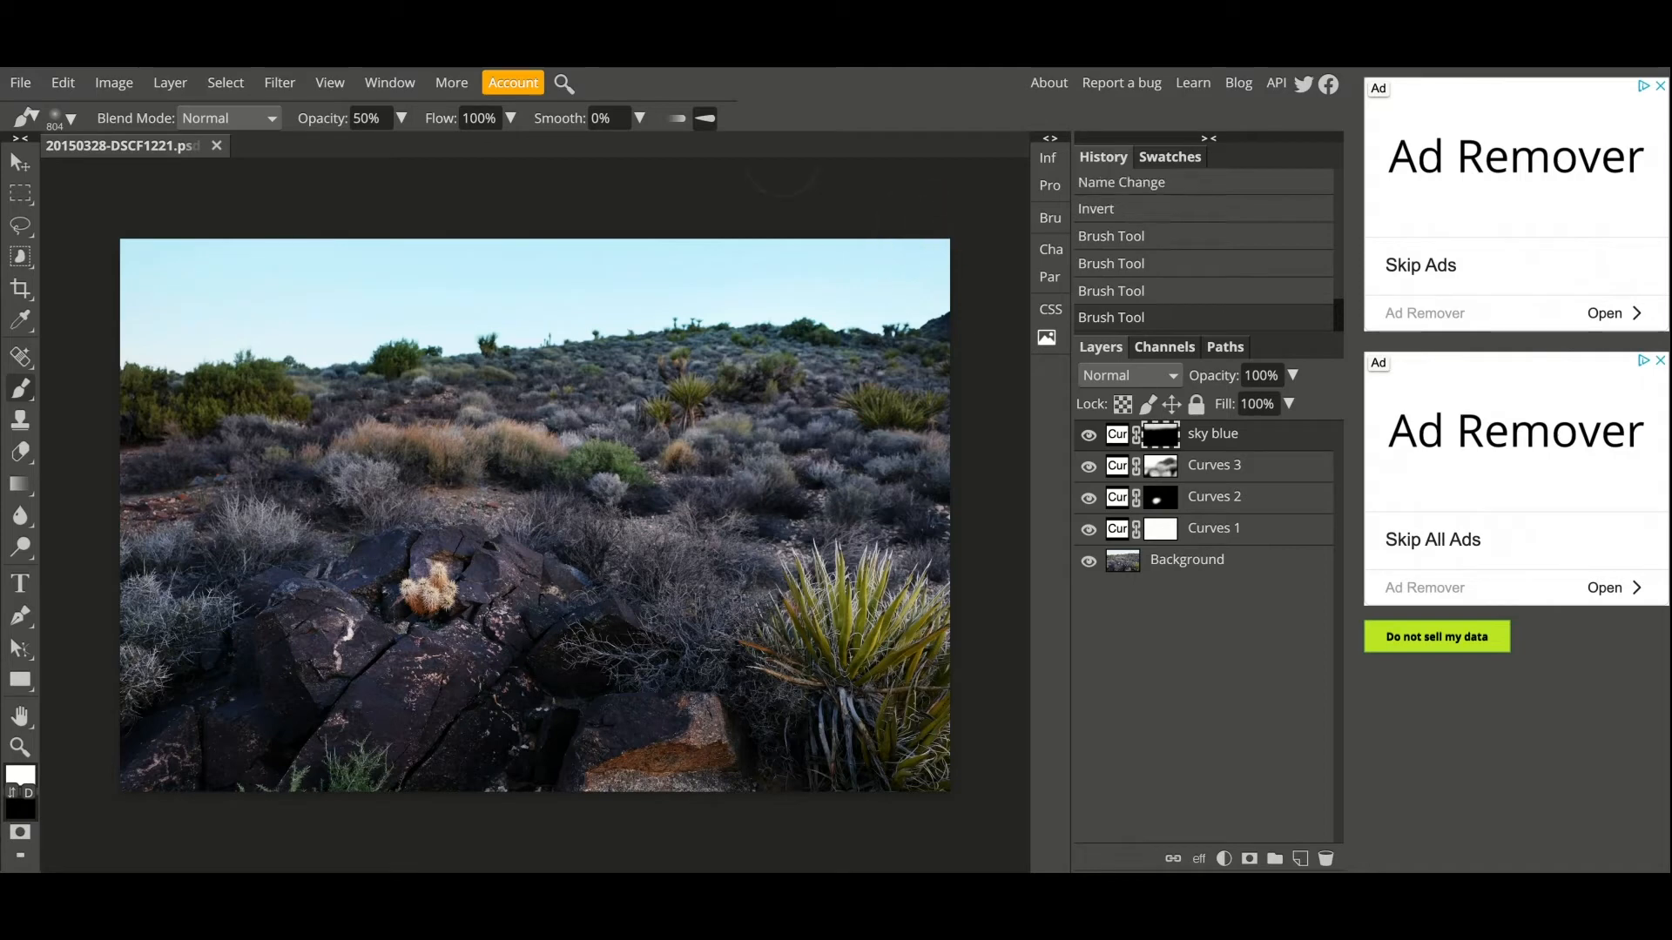
{"action": "left_click", "coordinate": [402, 118]}
{"action": "left_click_drag", "start_coordinate": [355, 149], "coordinate": [478, 149]}
{"action": "mouse_move", "coordinate": [310, 250]}
{"action": "left_mouse_down"}
{"action": "mouse_move", "coordinate": [122, 245]}
{"action": "mouse_move", "coordinate": [211, 259]}
{"action": "mouse_move", "coordinate": [56, 290]}
{"action": "mouse_move", "coordinate": [240, 312]}
{"action": "mouse_move", "coordinate": [372, 255]}
{"action": "mouse_move", "coordinate": [594, 263]}
{"action": "mouse_move", "coordinate": [344, 269]}
{"action": "mouse_move", "coordinate": [412, 278]}
{"action": "mouse_move", "coordinate": [470, 321]}
{"action": "mouse_move", "coordinate": [742, 266]}
{"action": "mouse_move", "coordinate": [917, 255]}
{"action": "mouse_move", "coordinate": [981, 219]}
{"action": "mouse_move", "coordinate": [921, 277]}
{"action": "mouse_move", "coordinate": [753, 271]}
{"action": "mouse_move", "coordinate": [895, 287]}
{"action": "mouse_move", "coordinate": [906, 308]}
{"action": "mouse_move", "coordinate": [909, 283]}
{"action": "mouse_move", "coordinate": [975, 242]}
{"action": "left_mouse_up"}
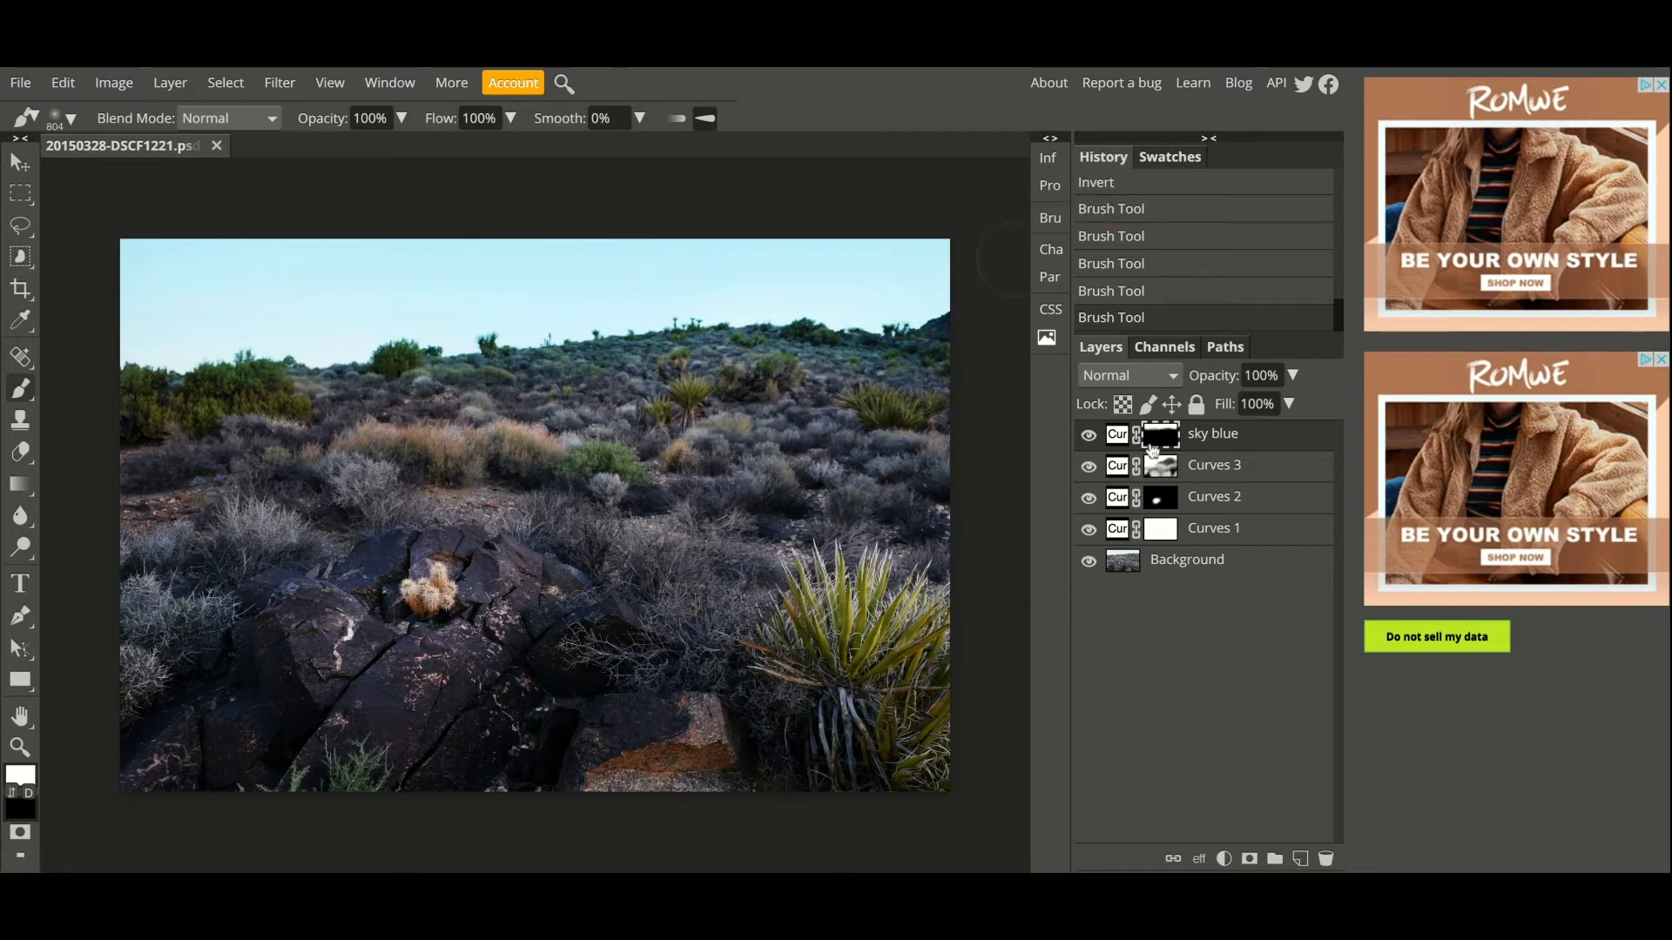
- Paint white at 100% opacity over the remaining sky areas and along the hill's horizon on the sky blue mask
{"action": "mouse_move", "coordinate": [373, 310]}
{"action": "left_mouse_down"}
{"action": "mouse_move", "coordinate": [229, 336]}
{"action": "mouse_move", "coordinate": [130, 320]}
{"action": "mouse_move", "coordinate": [134, 266]}
{"action": "mouse_move", "coordinate": [1026, 269]}
{"action": "left_mouse_up"}
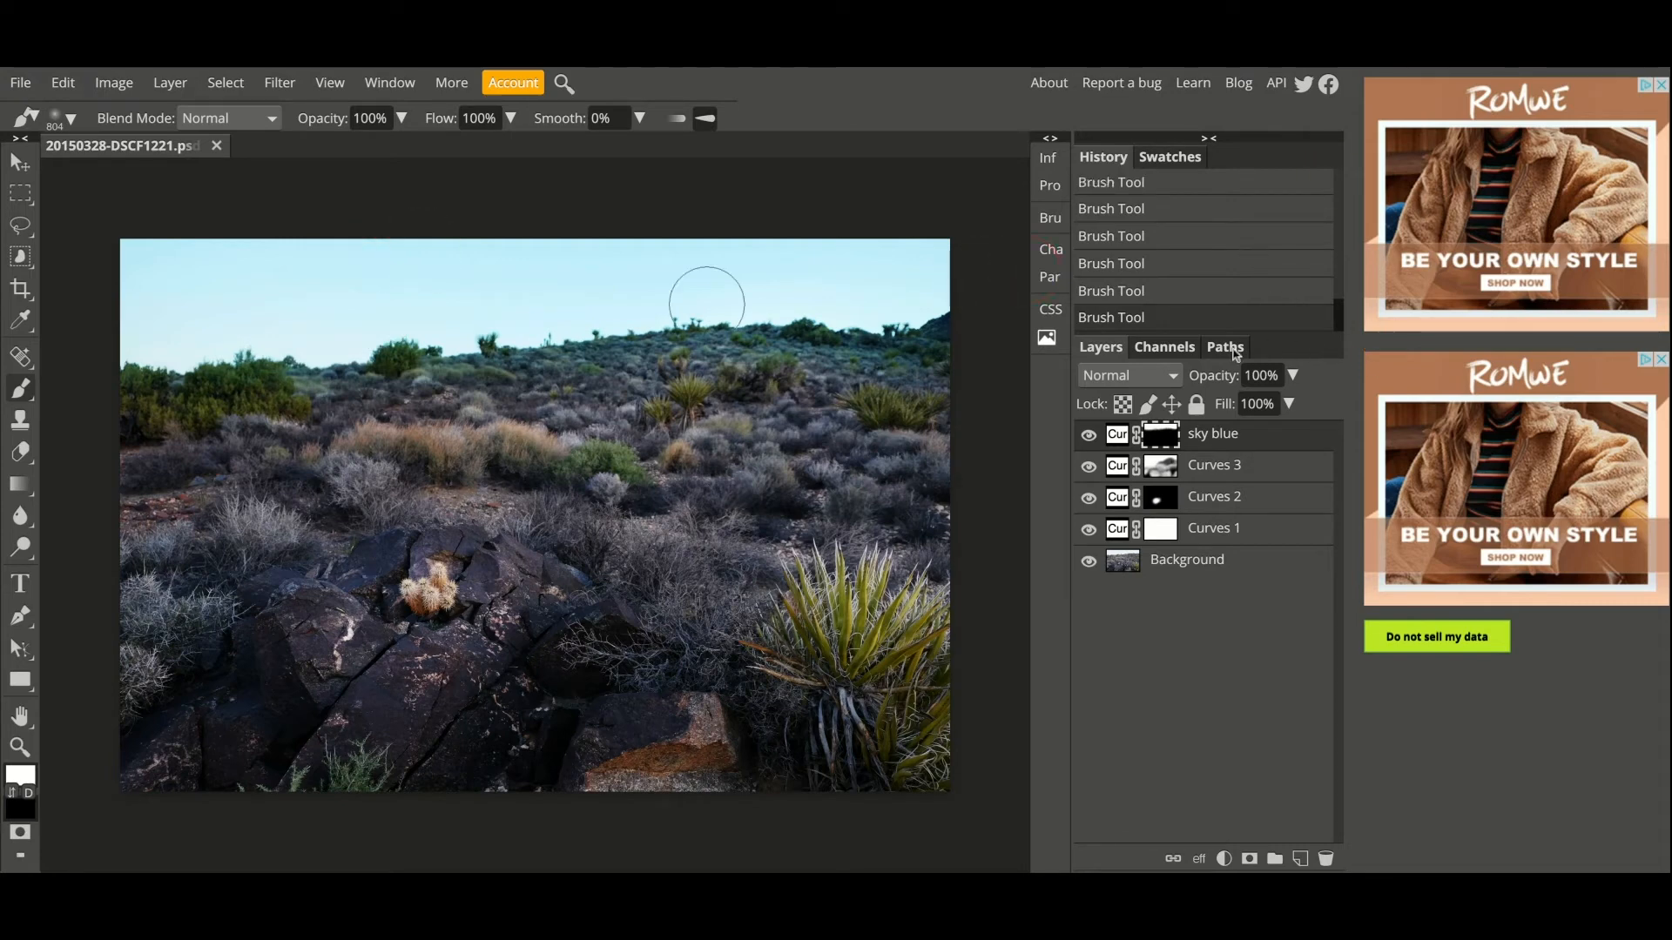
{"action": "left_click_drag", "start_coordinate": [178, 290], "coordinate": [155, 282]}
- Add a Curves adjustment layer above sky blue and pull its Blue channel curve below the diagonal with one midtone point
{"action": "left_click", "coordinate": [1223, 859]}
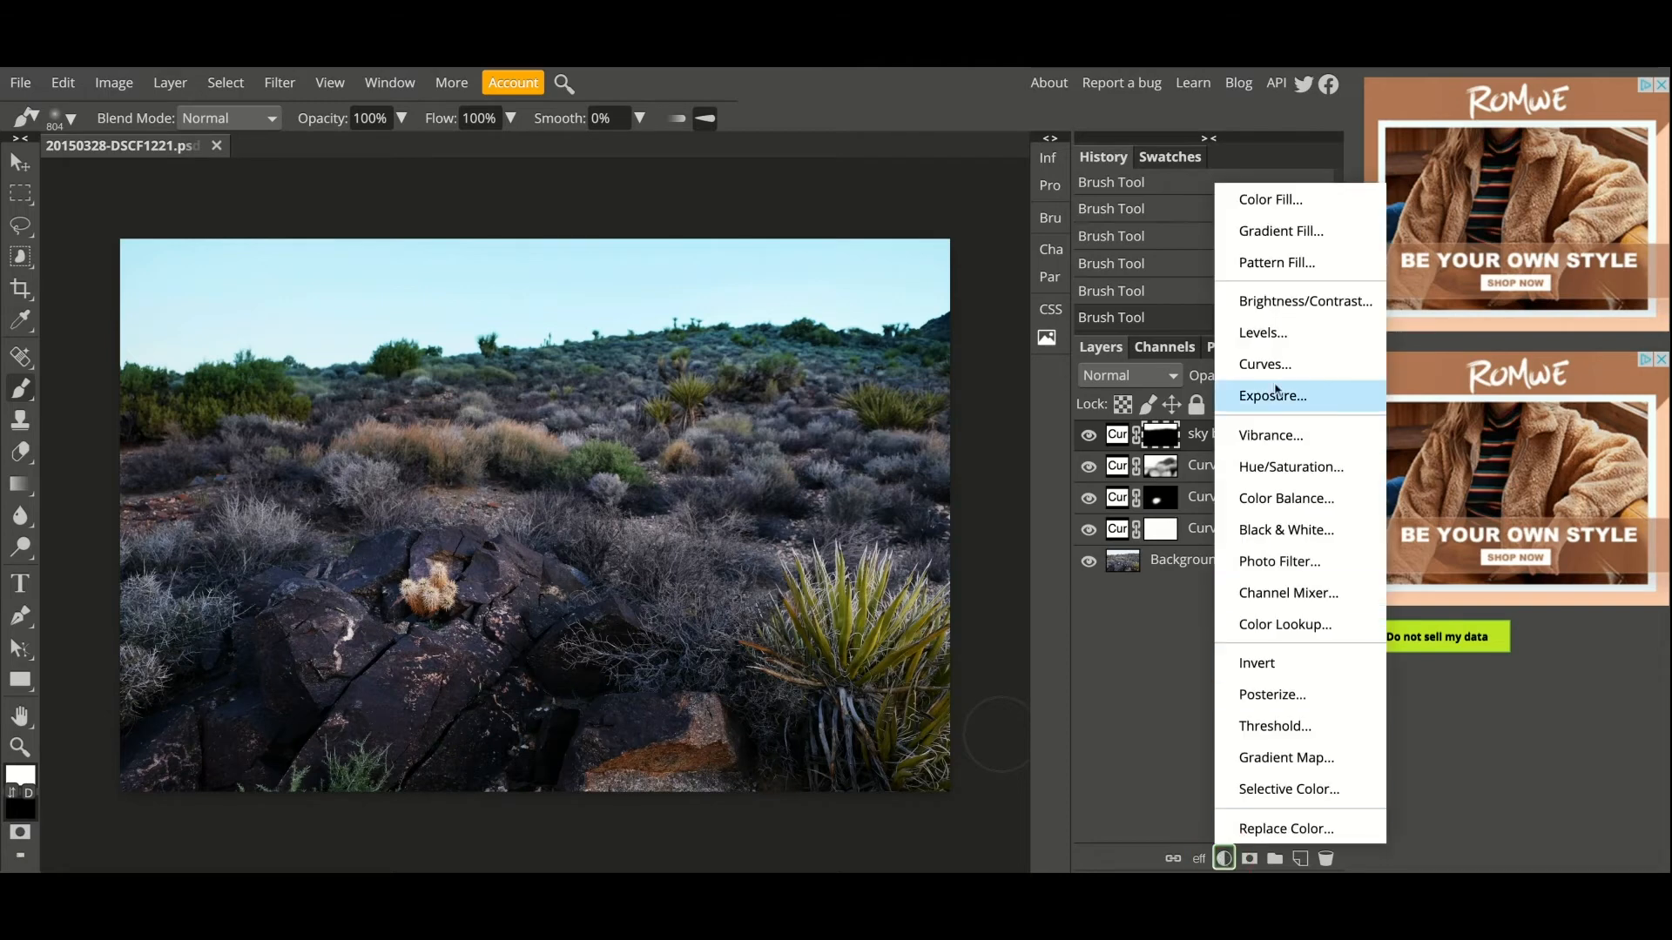
{"action": "left_click", "coordinate": [1272, 370]}
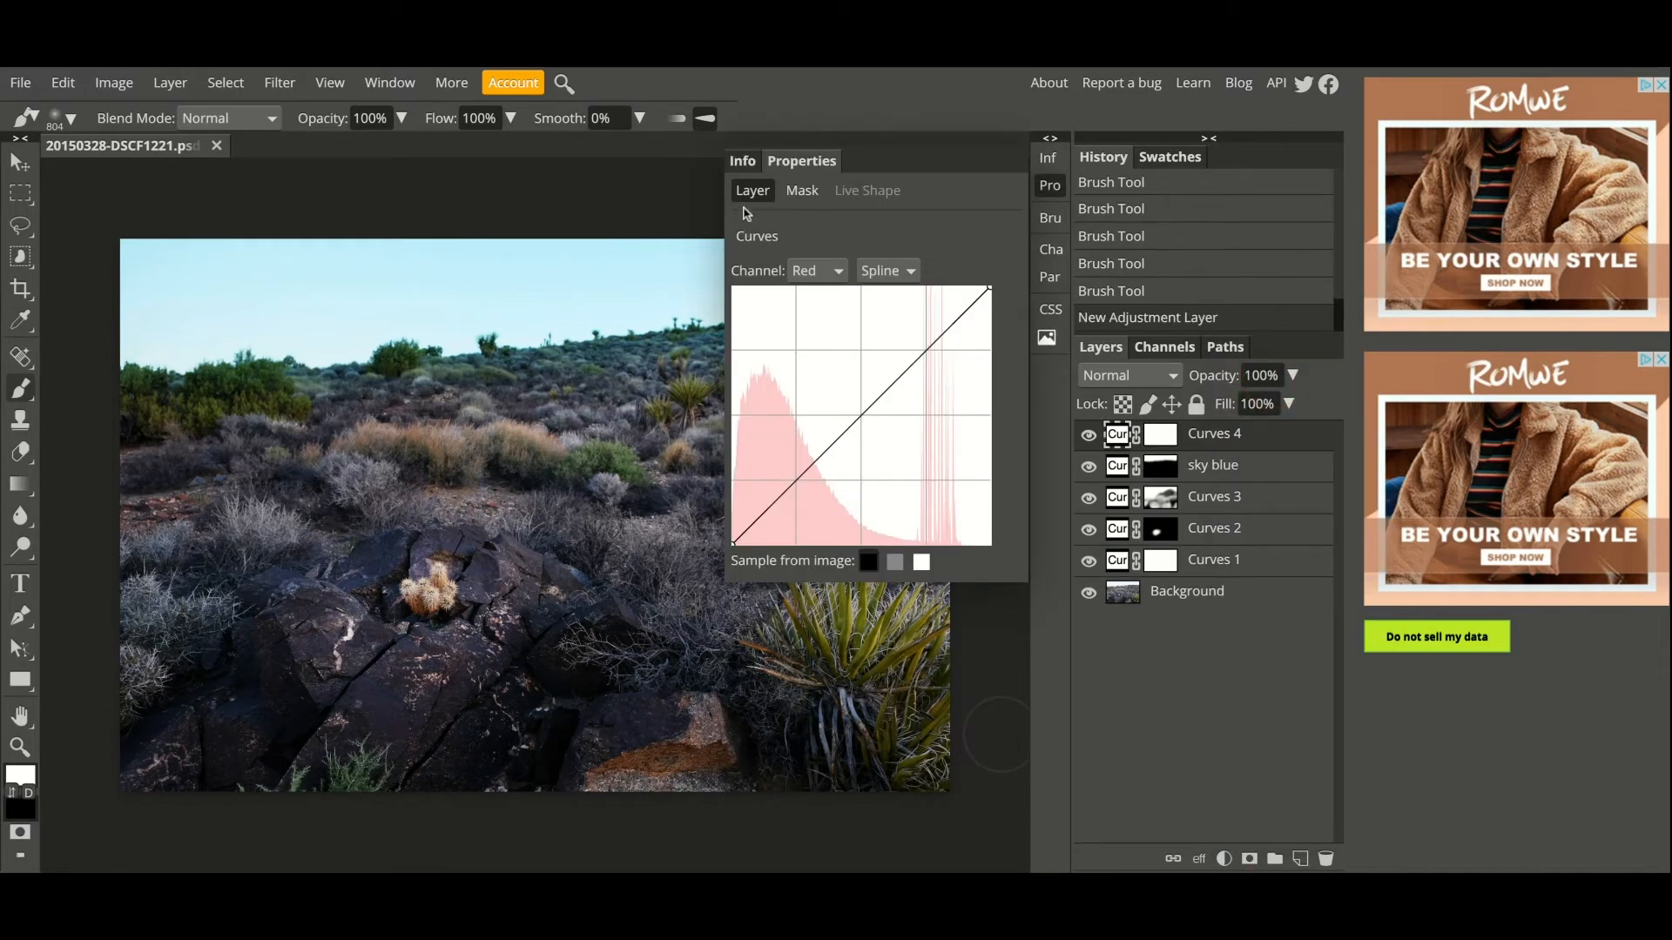
{"action": "left_click", "coordinate": [816, 275]}
{"action": "left_click", "coordinate": [807, 307]}
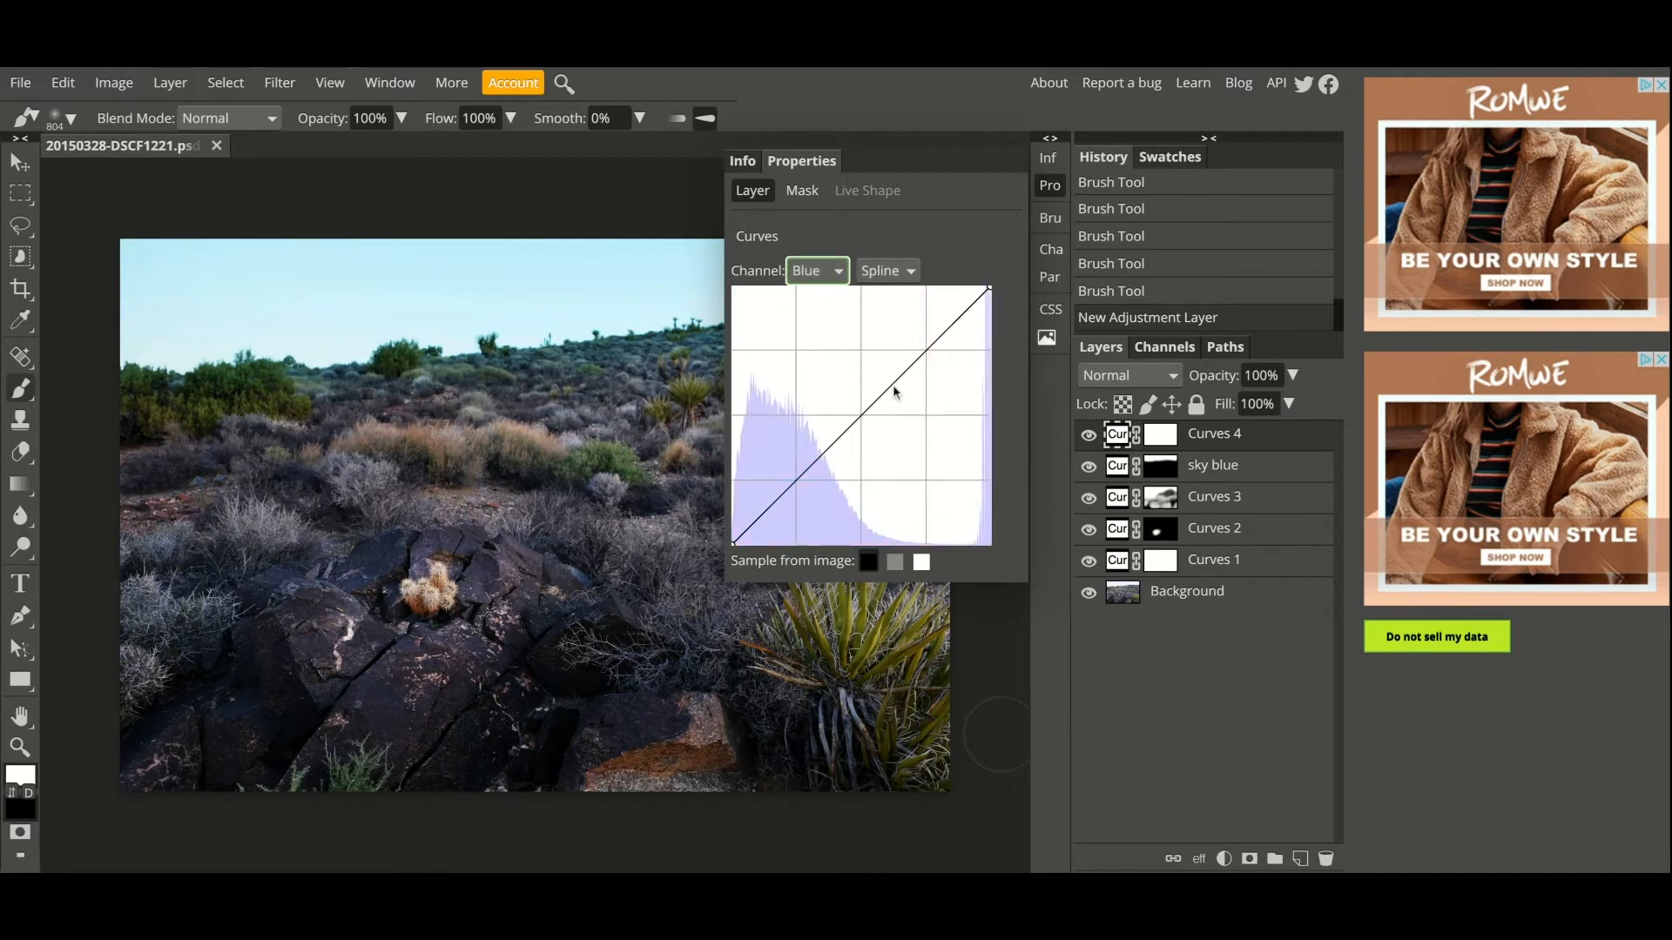
{"action": "left_click_drag", "start_coordinate": [870, 411], "coordinate": [900, 431]}
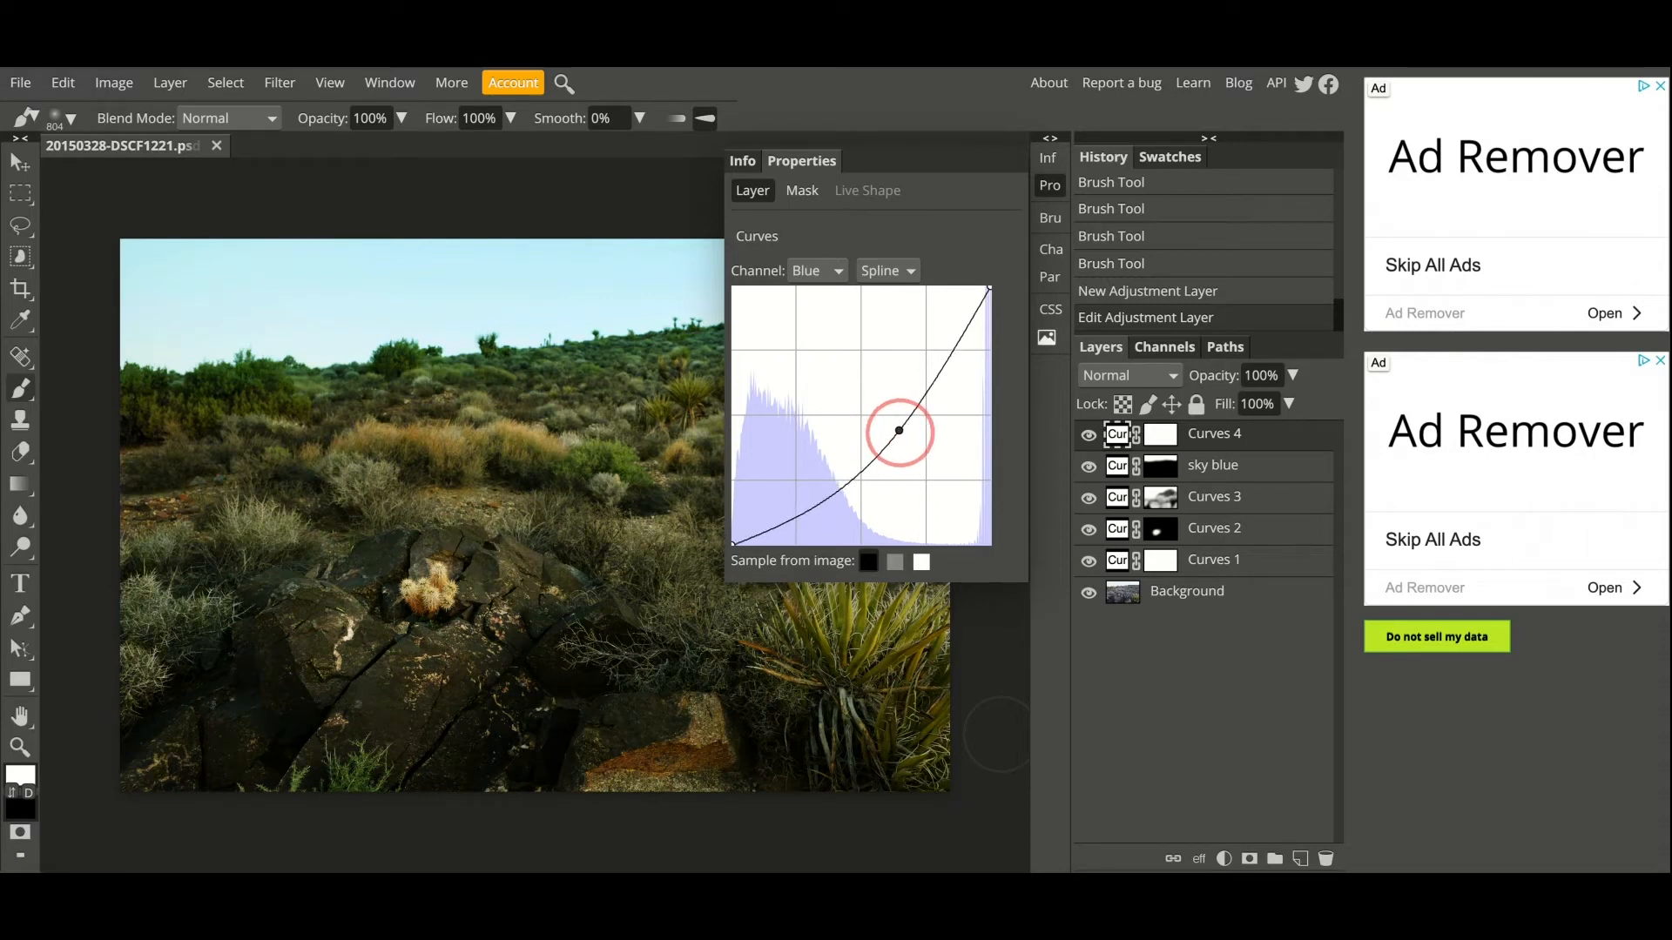
{"action": "left_click_drag", "start_coordinate": [900, 430], "coordinate": [903, 439]}
- Raise the shadows of the Curves 4 Blue channel curve with a second point and adjust its highlights with a third
{"action": "left_click_drag", "start_coordinate": [803, 520], "coordinate": [785, 500]}
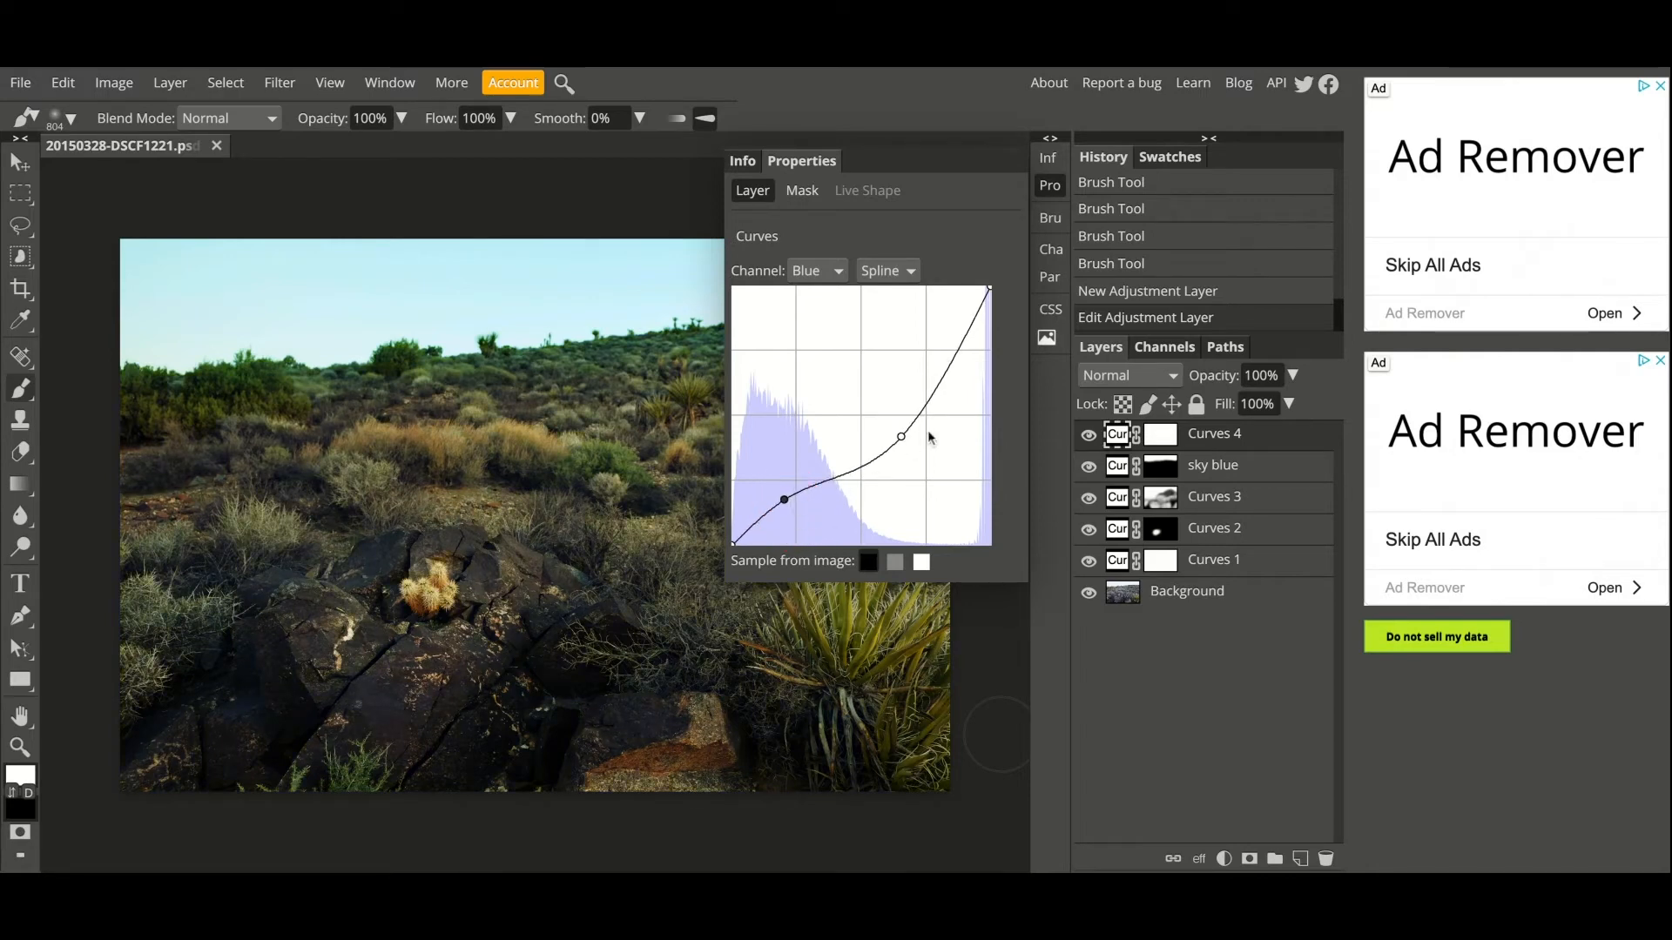
{"action": "left_click", "coordinate": [969, 329]}
{"action": "left_click_drag", "start_coordinate": [969, 329], "coordinate": [977, 326]}
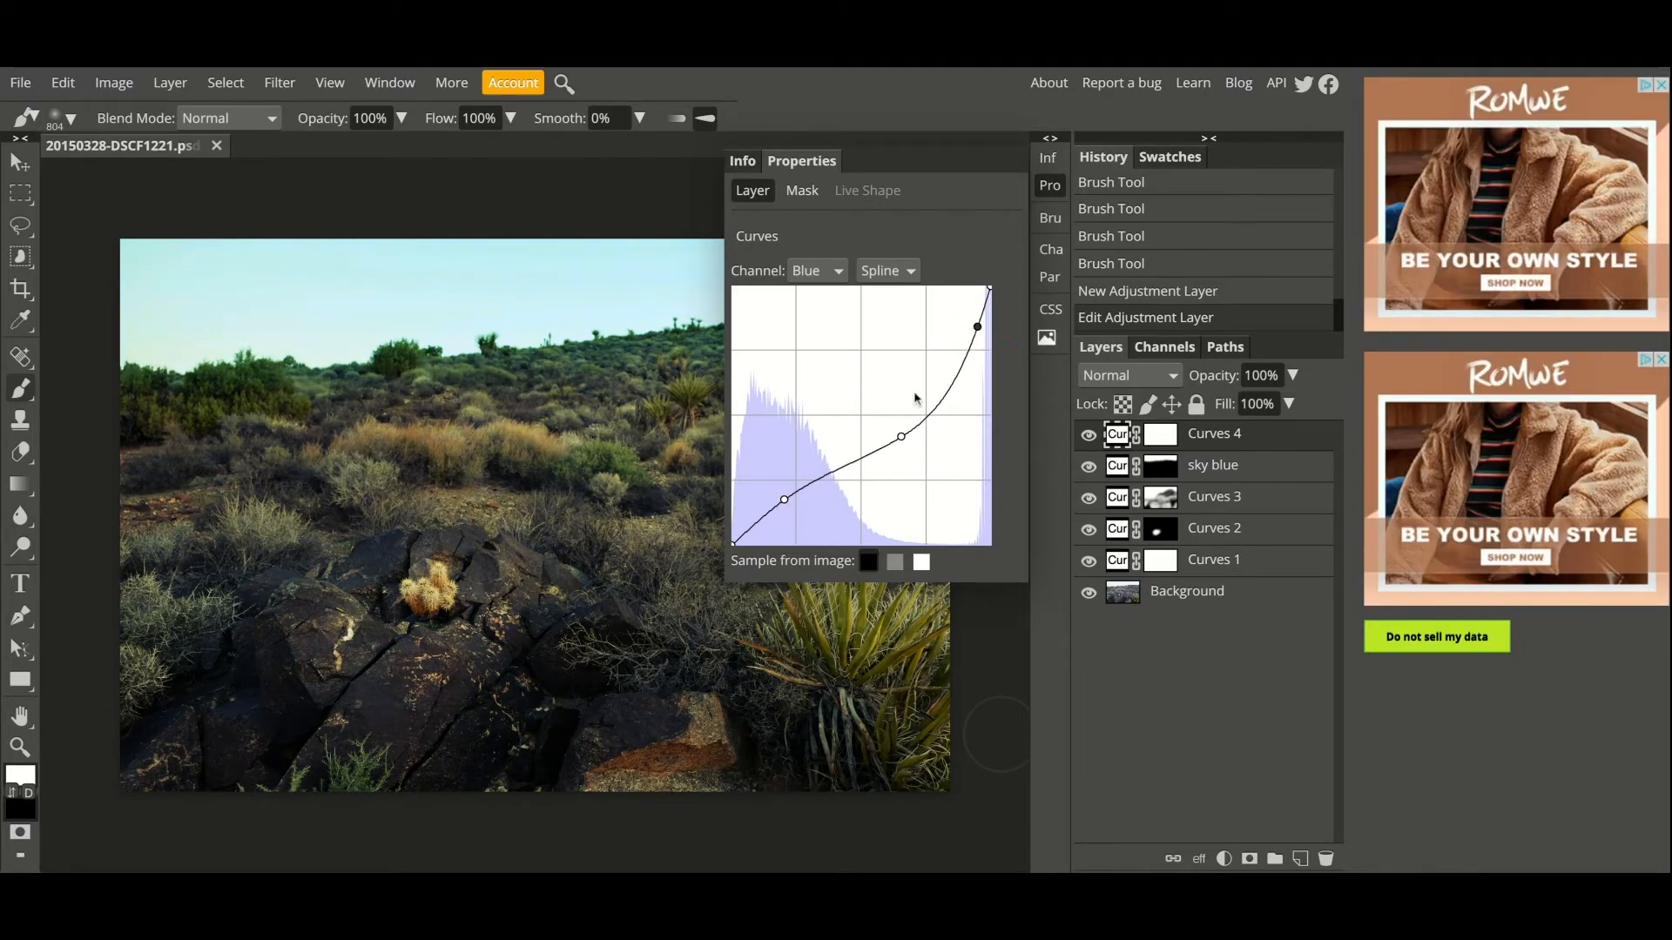
{"action": "left_click", "coordinate": [901, 439]}
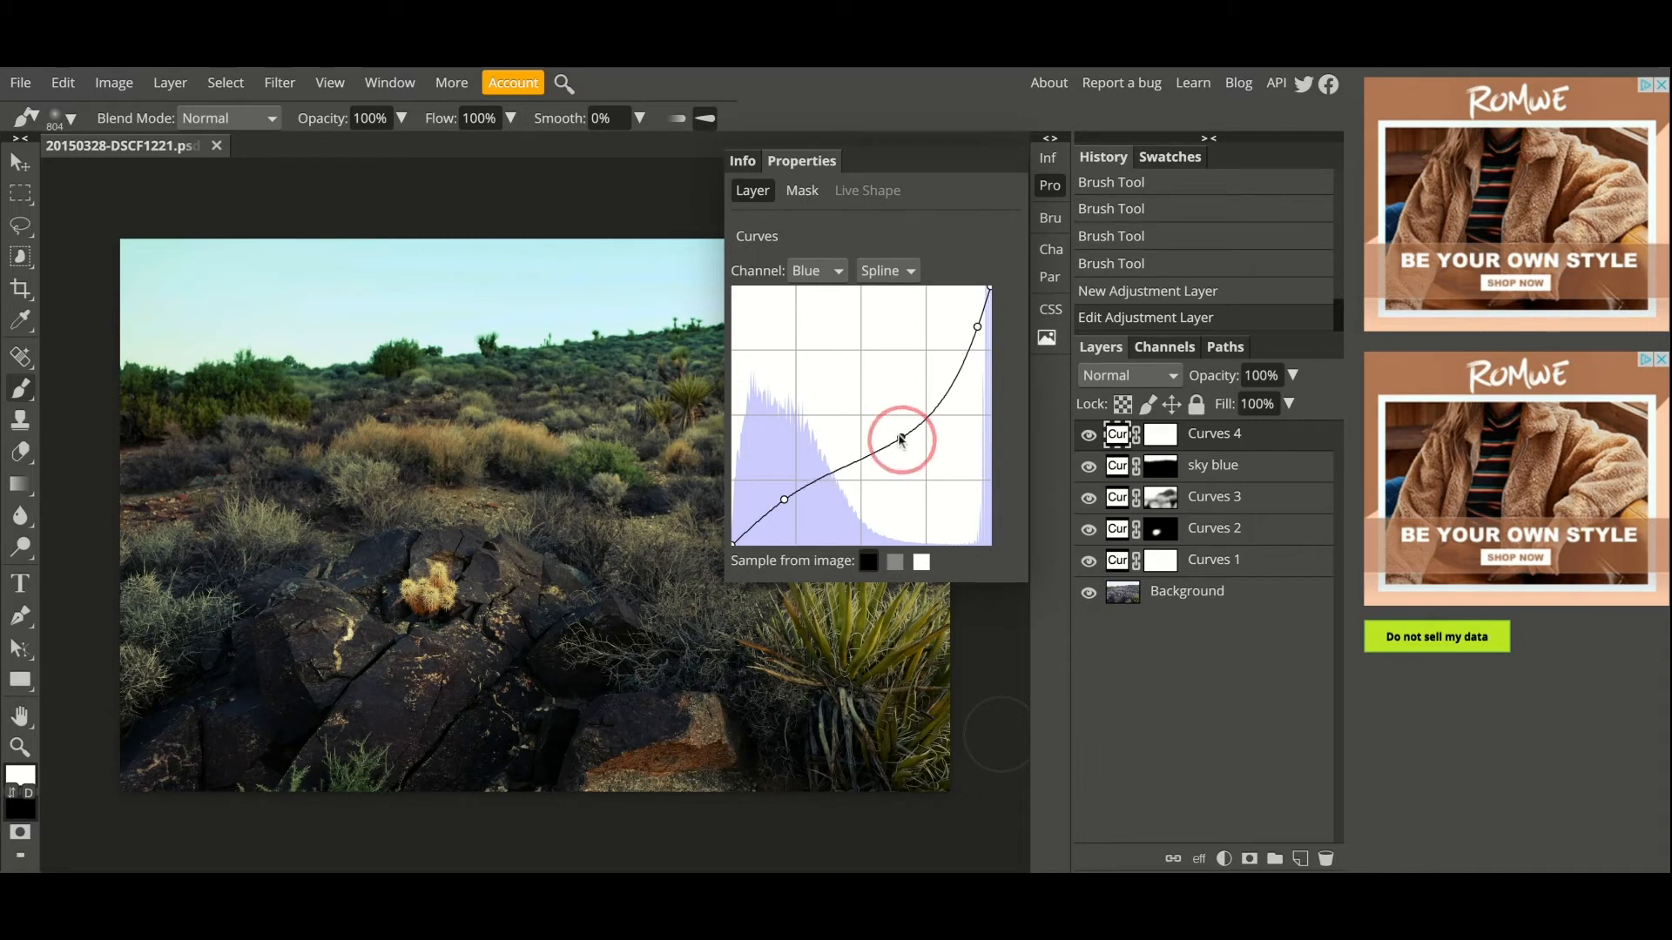
{"action": "left_click", "coordinate": [979, 328]}
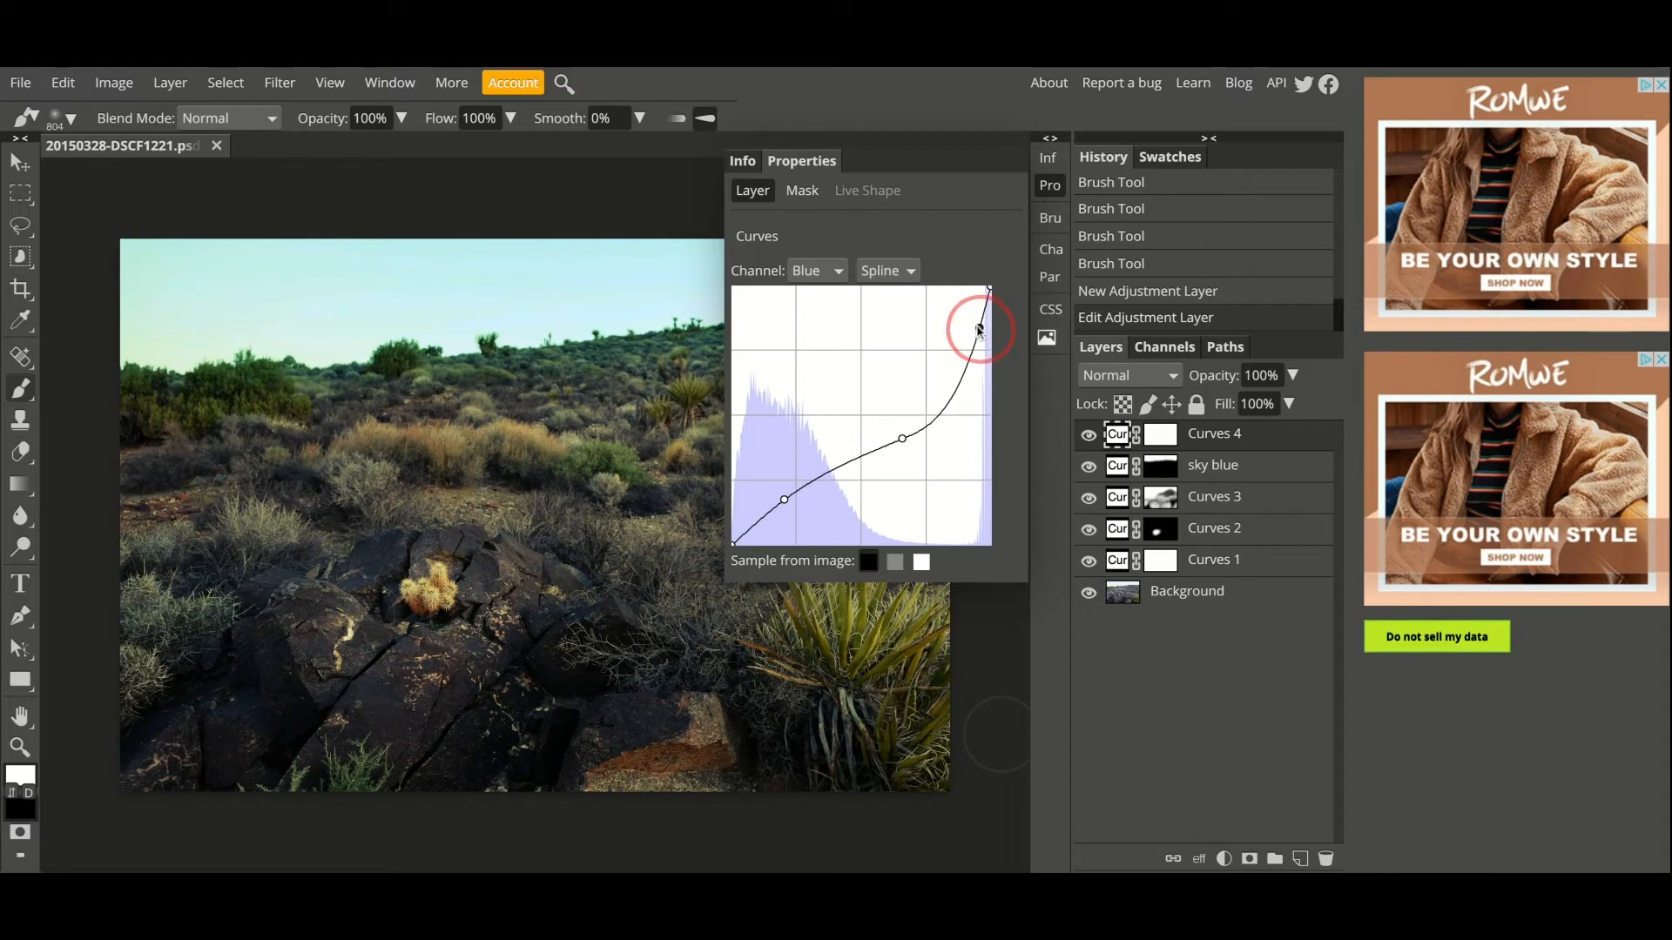
{"action": "left_click", "coordinate": [1049, 185]}
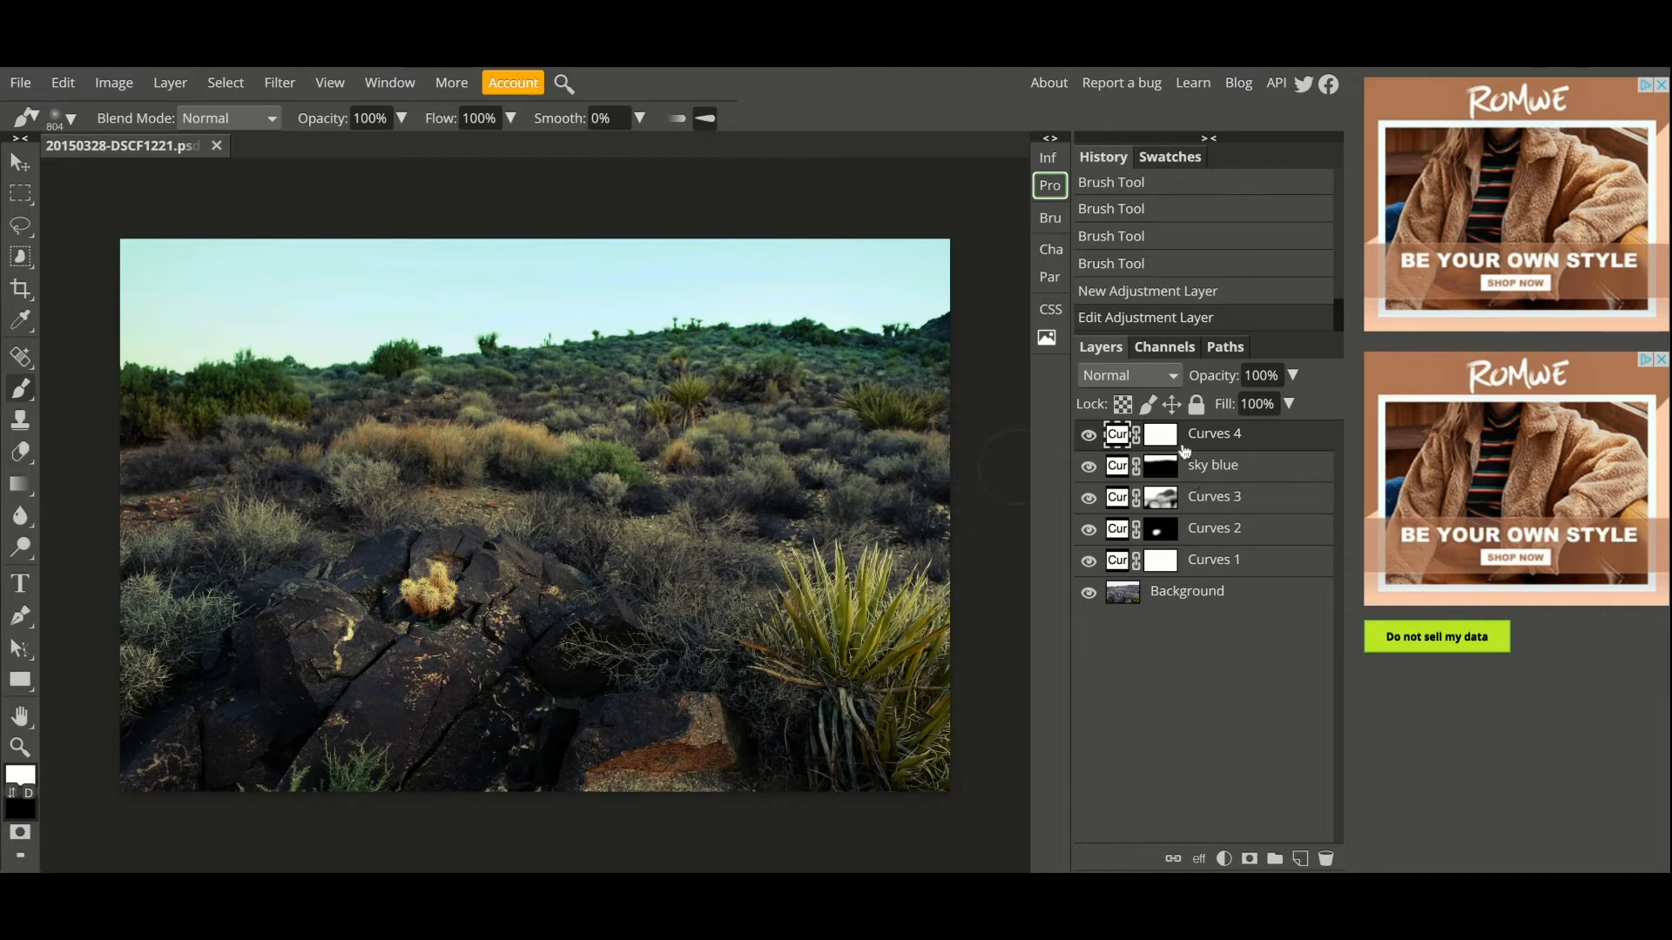
- Hide and show Curves 4 to compare its effect on the photo, and invert its mask to black
{"action": "left_click", "coordinate": [1161, 435]}
{"action": "left_click", "coordinate": [1091, 434]}
{"action": "left_click", "coordinate": [1091, 434]}
{"action": "left_click", "coordinate": [1089, 435]}
{"action": "left_click", "coordinate": [1088, 435]}
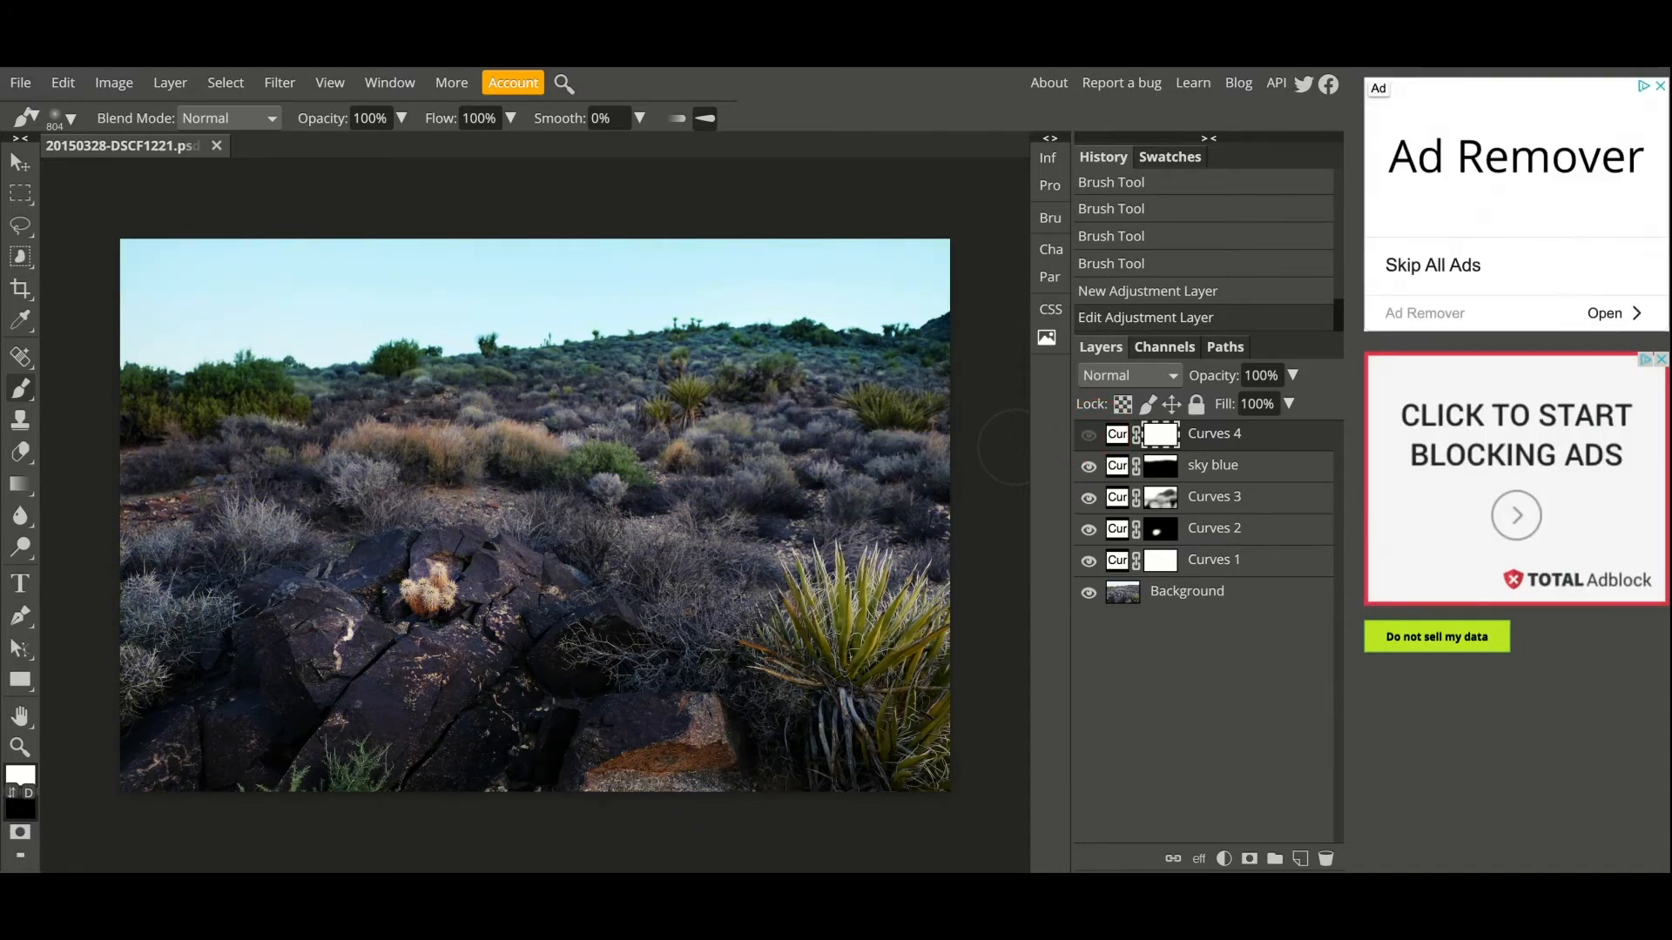
{"action": "left_click", "coordinate": [1089, 434]}
{"action": "left_click", "coordinate": [1089, 437]}
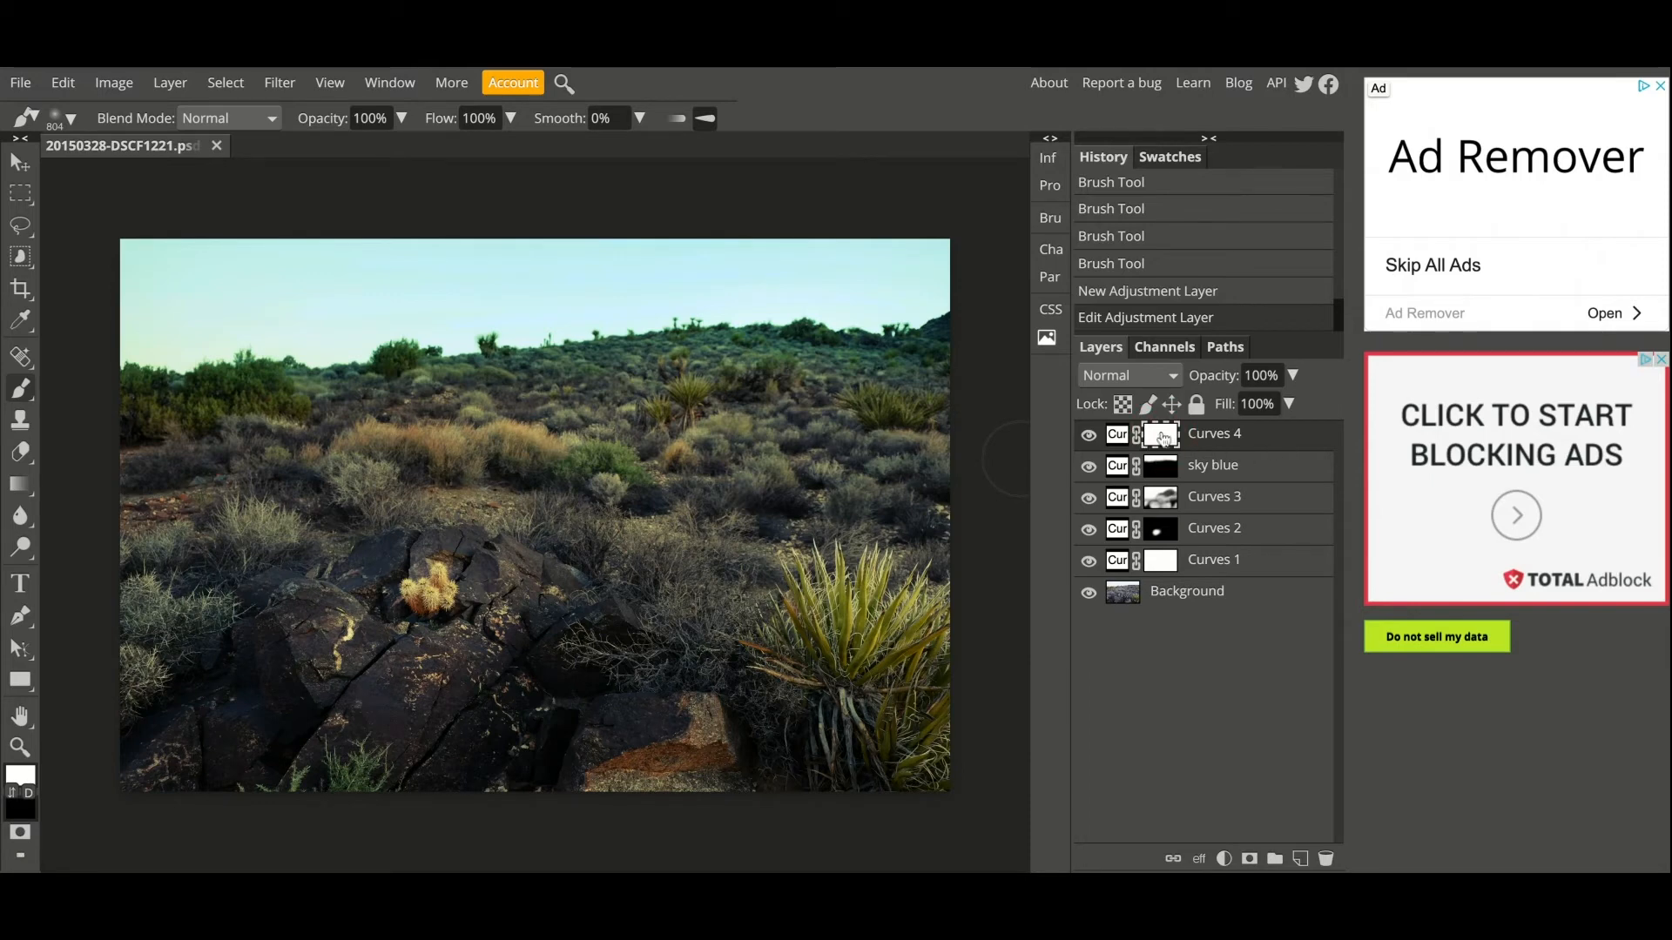
{"action": "key", "text": "ctrl+i"}
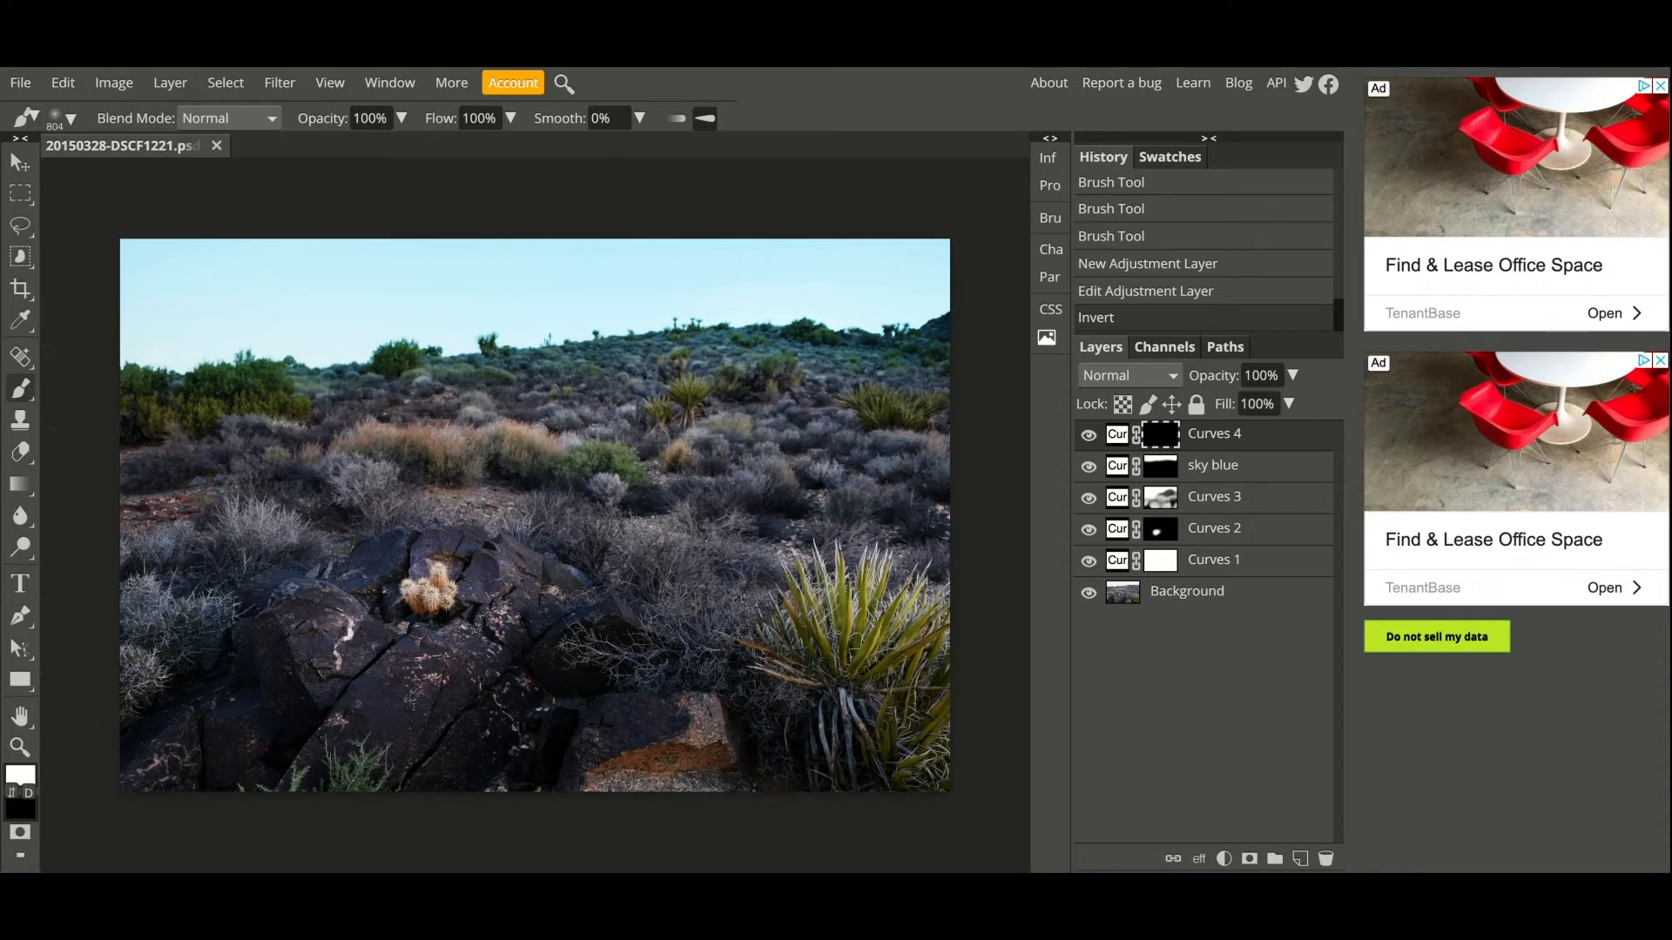
- Paint white at 75% brush opacity on the Curves 4 mask over the midground shrubs, the cactus and the yucca
{"action": "left_click", "coordinate": [401, 119]}
{"action": "mouse_move", "coordinate": [403, 150]}
{"action": "left_mouse_down"}
{"action": "mouse_move", "coordinate": [350, 151]}
{"action": "mouse_move", "coordinate": [383, 151]}
{"action": "left_mouse_up"}
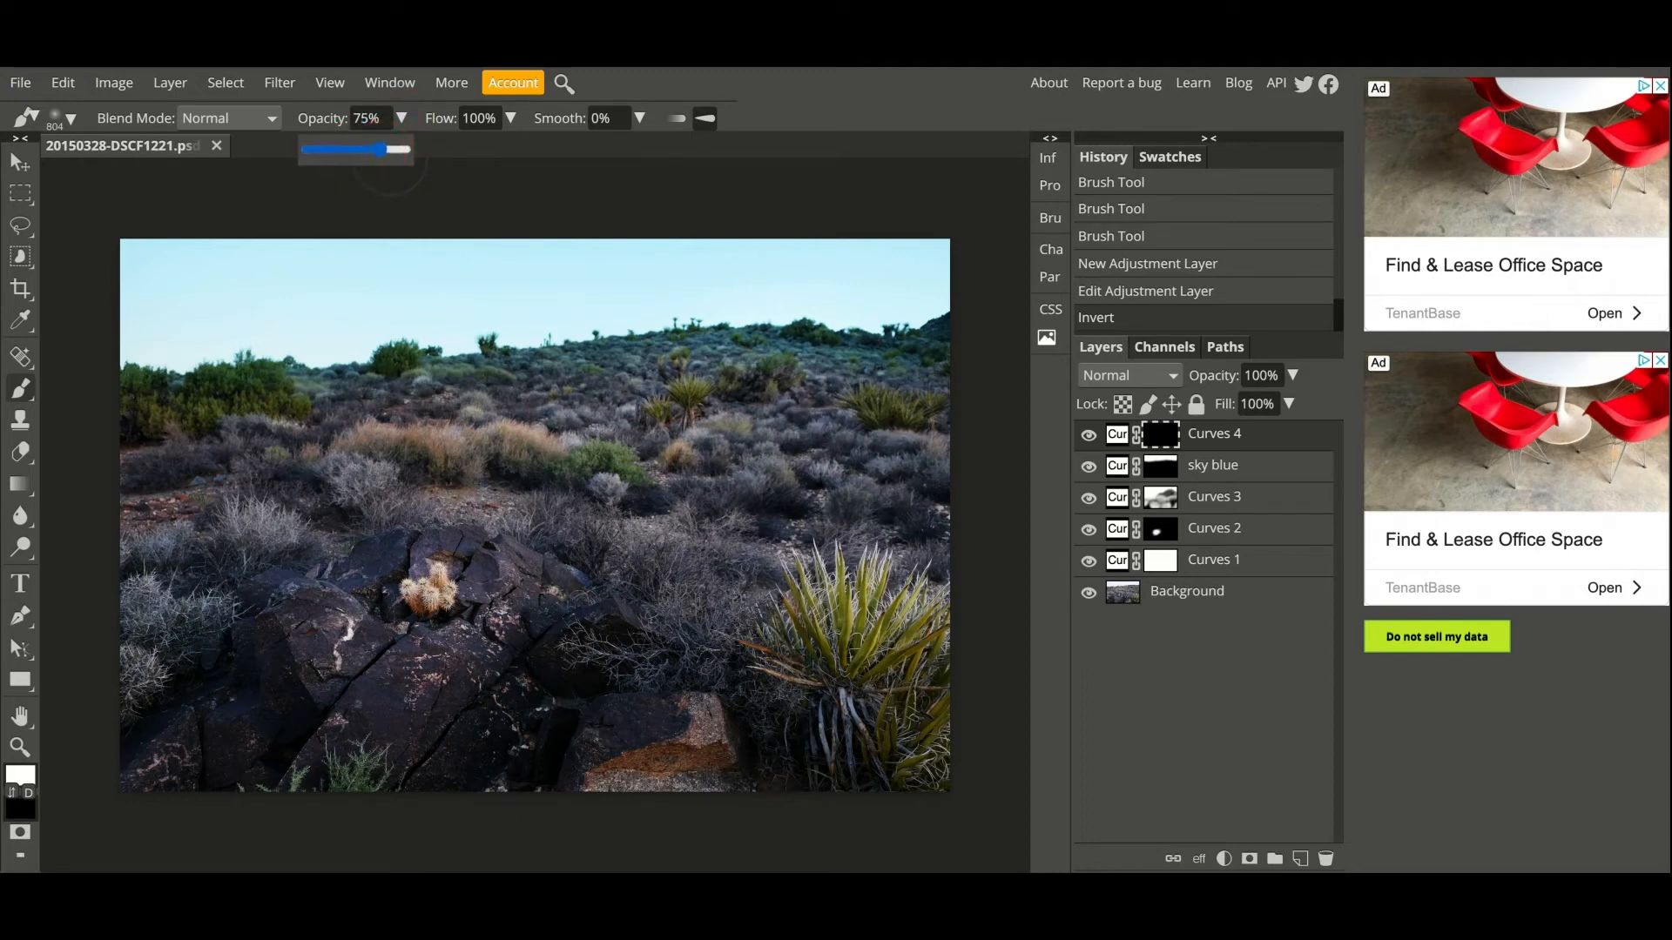
{"action": "left_click", "coordinate": [736, 399]}
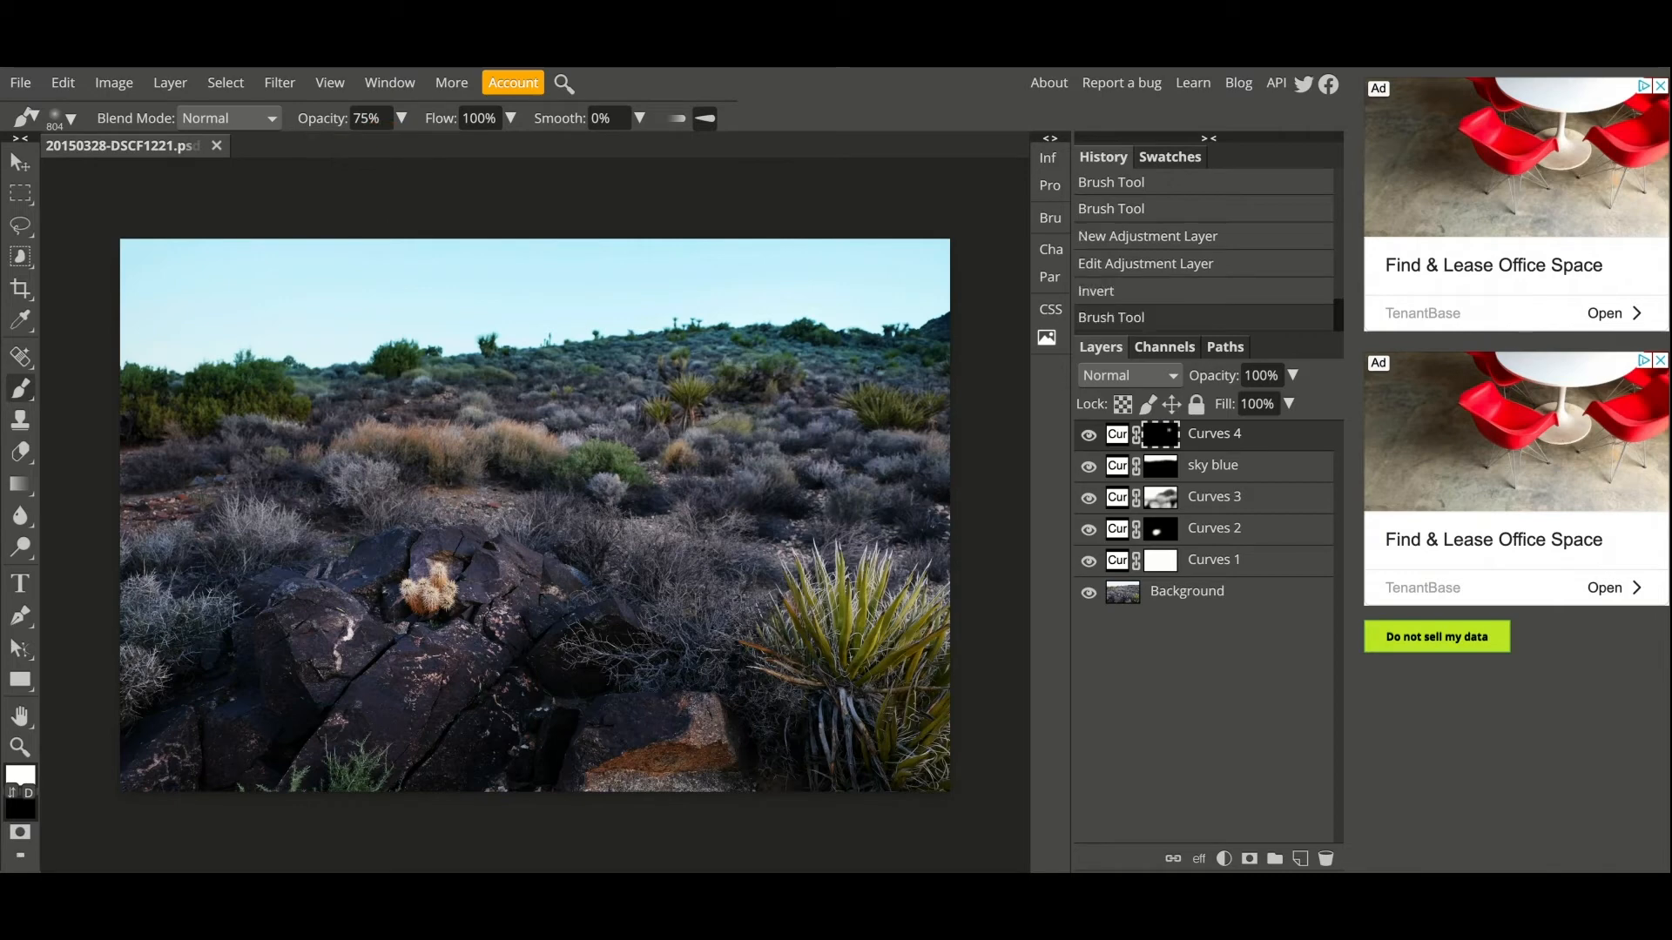
{"action": "left_click_drag", "start_coordinate": [628, 435], "coordinate": [615, 453]}
{"action": "mouse_move", "coordinate": [695, 401]}
{"action": "left_mouse_down"}
{"action": "mouse_move", "coordinate": [758, 383]}
{"action": "mouse_move", "coordinate": [665, 403]}
{"action": "mouse_move", "coordinate": [610, 459]}
{"action": "left_mouse_up"}
{"action": "left_click", "coordinate": [681, 404]}
{"action": "left_click", "coordinate": [607, 445]}
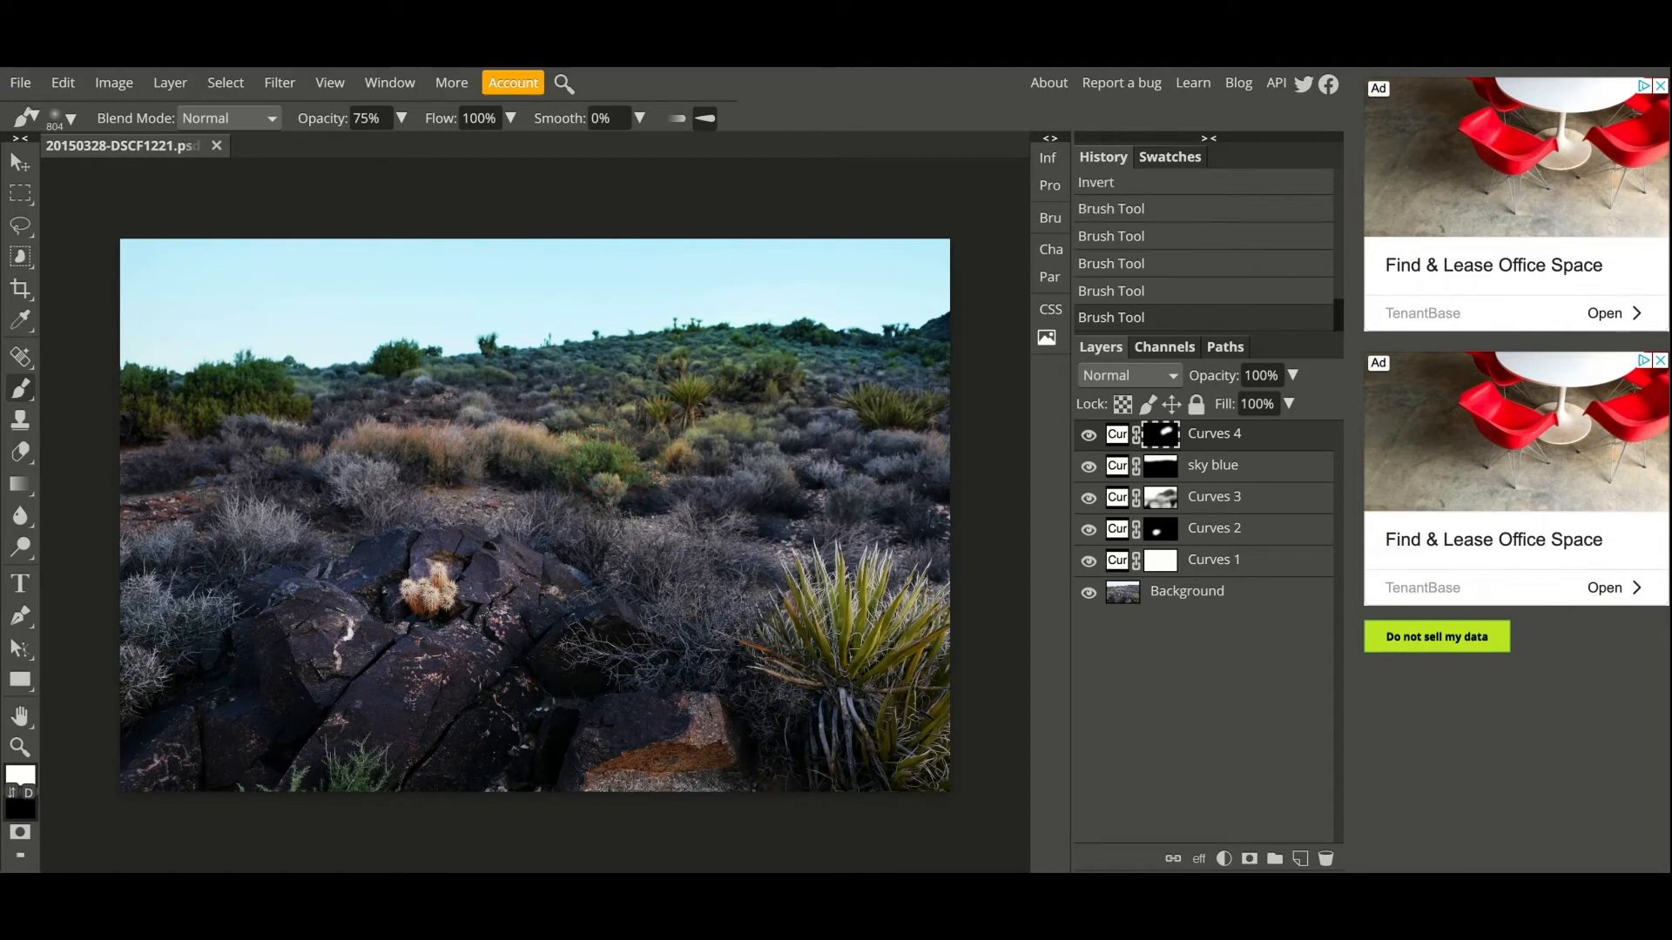
{"action": "left_click_drag", "start_coordinate": [519, 445], "coordinate": [462, 446]}
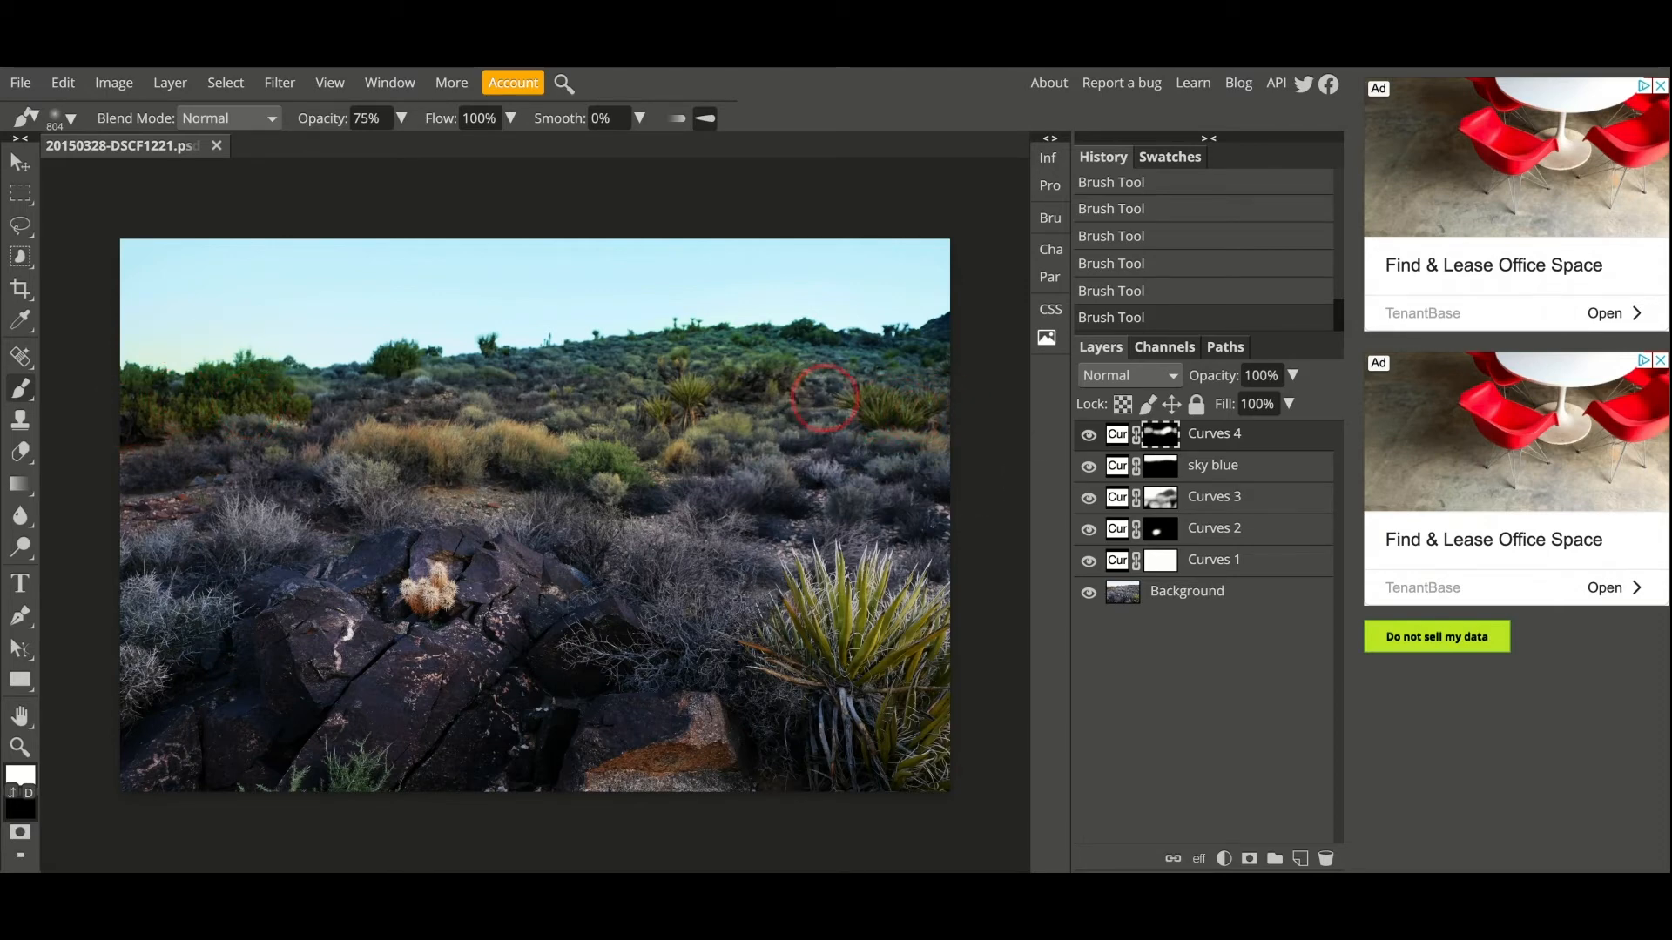
{"action": "mouse_move", "coordinate": [436, 585]}
{"action": "left_mouse_down"}
{"action": "mouse_move", "coordinate": [407, 608]}
{"action": "mouse_move", "coordinate": [435, 582]}
{"action": "left_mouse_up"}
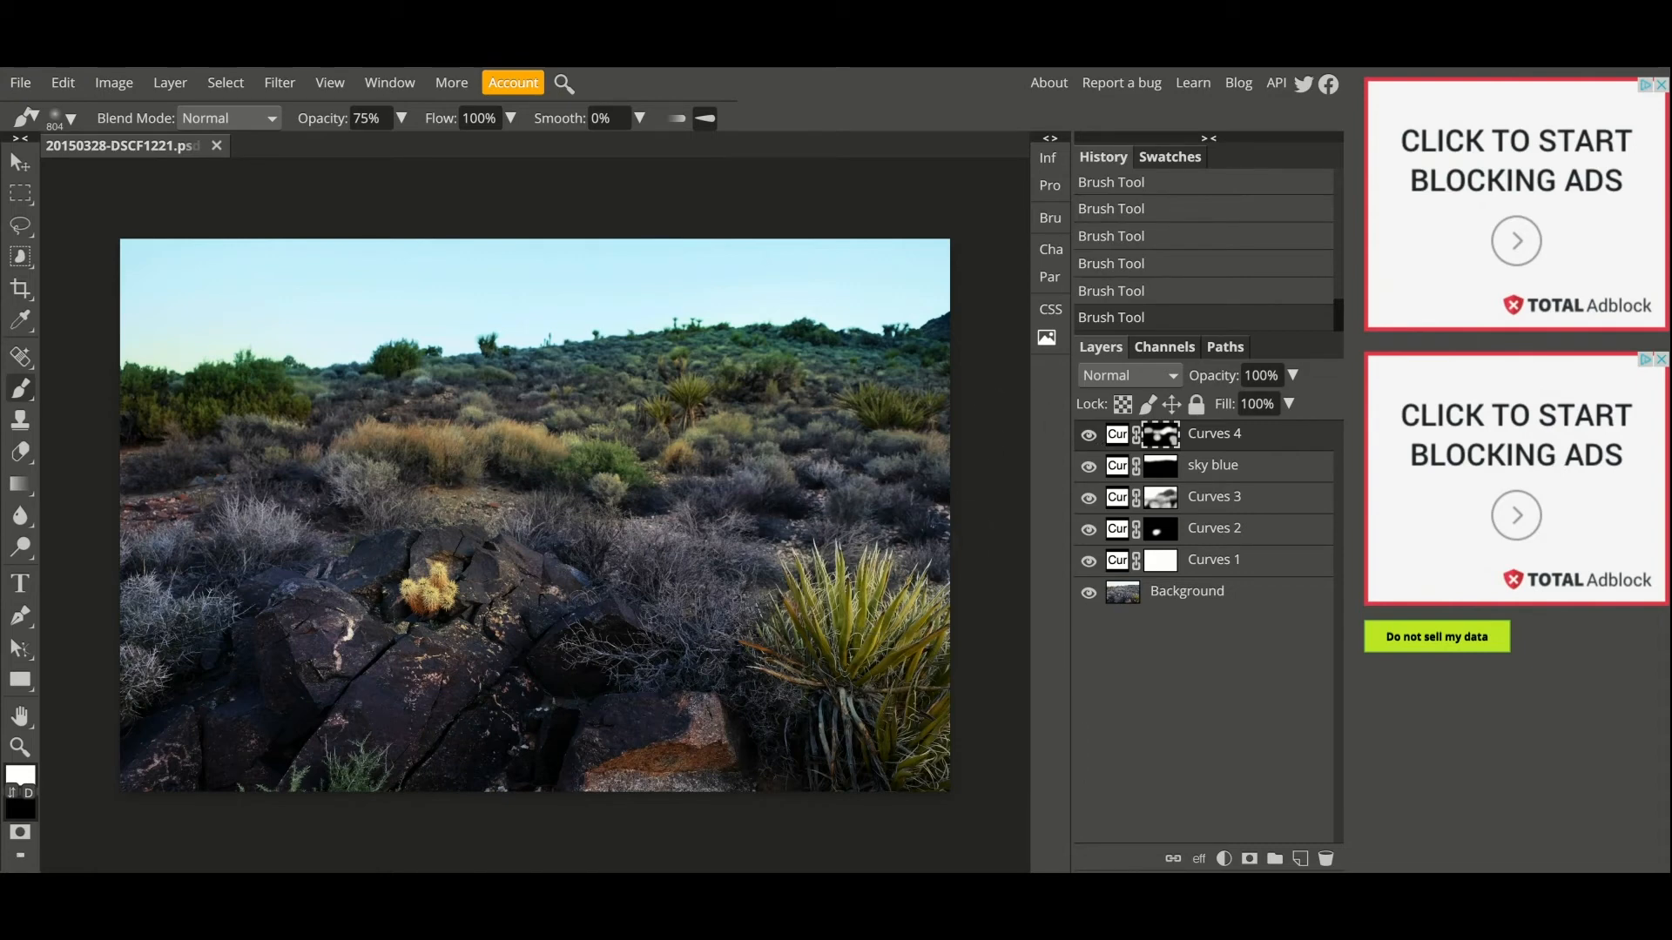
- Add a Curves adjustment layer above Curves 4 and set its channel to RGB
{"action": "left_click", "coordinate": [1117, 435]}
{"action": "left_click", "coordinate": [1223, 859]}
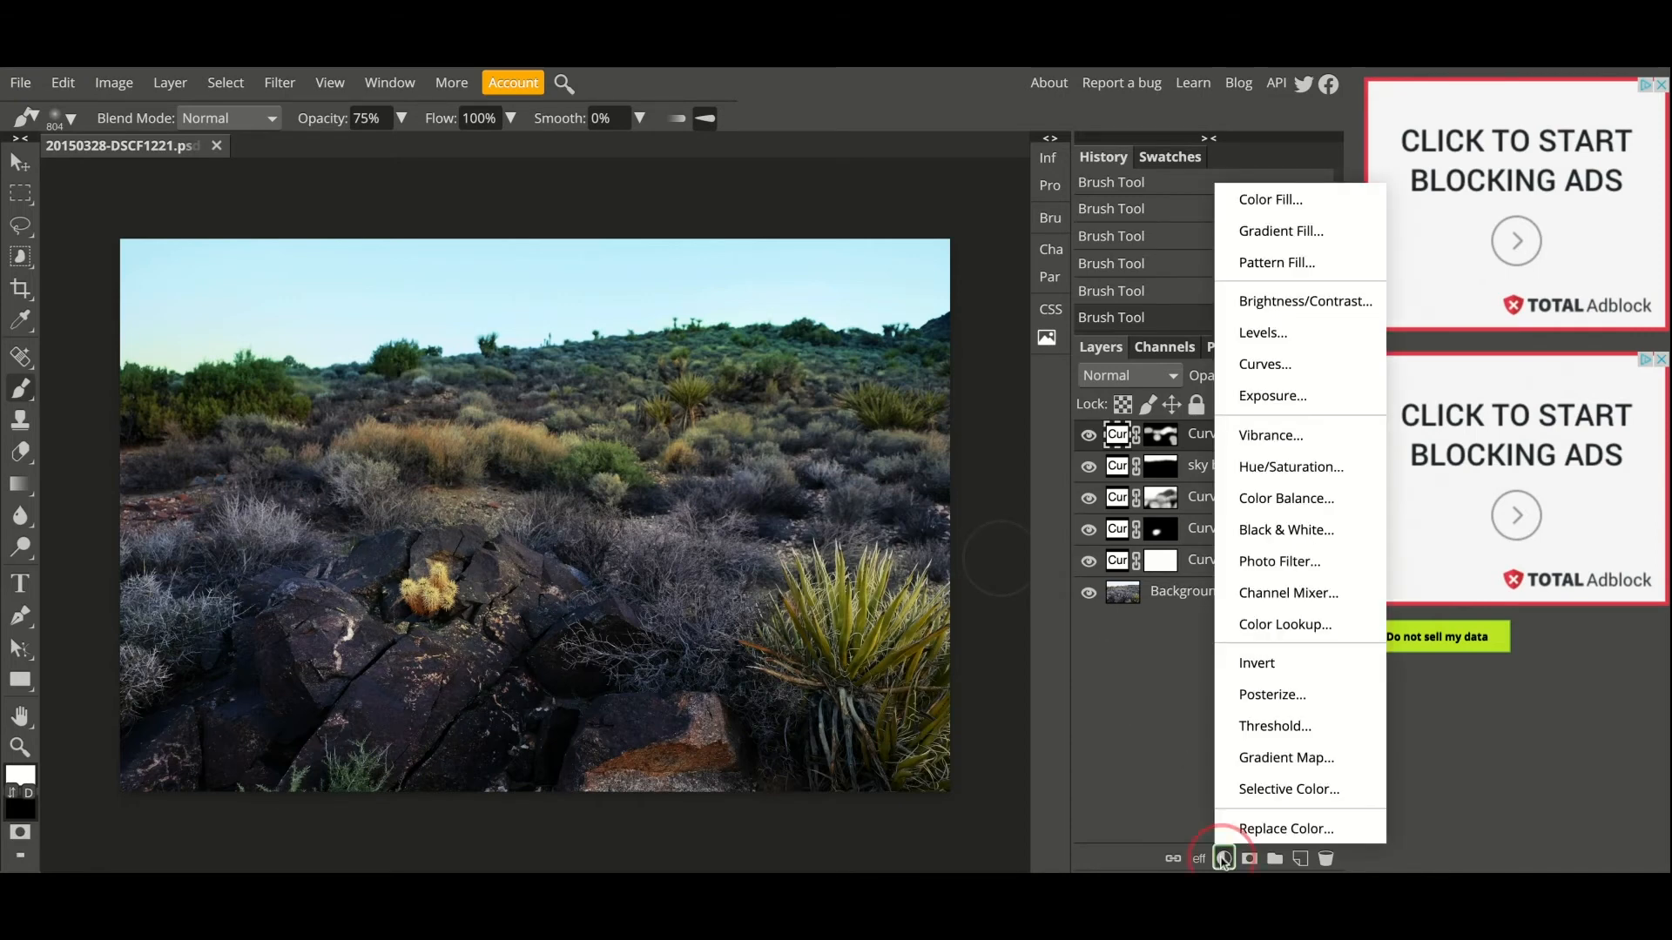
{"action": "left_click", "coordinate": [1287, 362]}
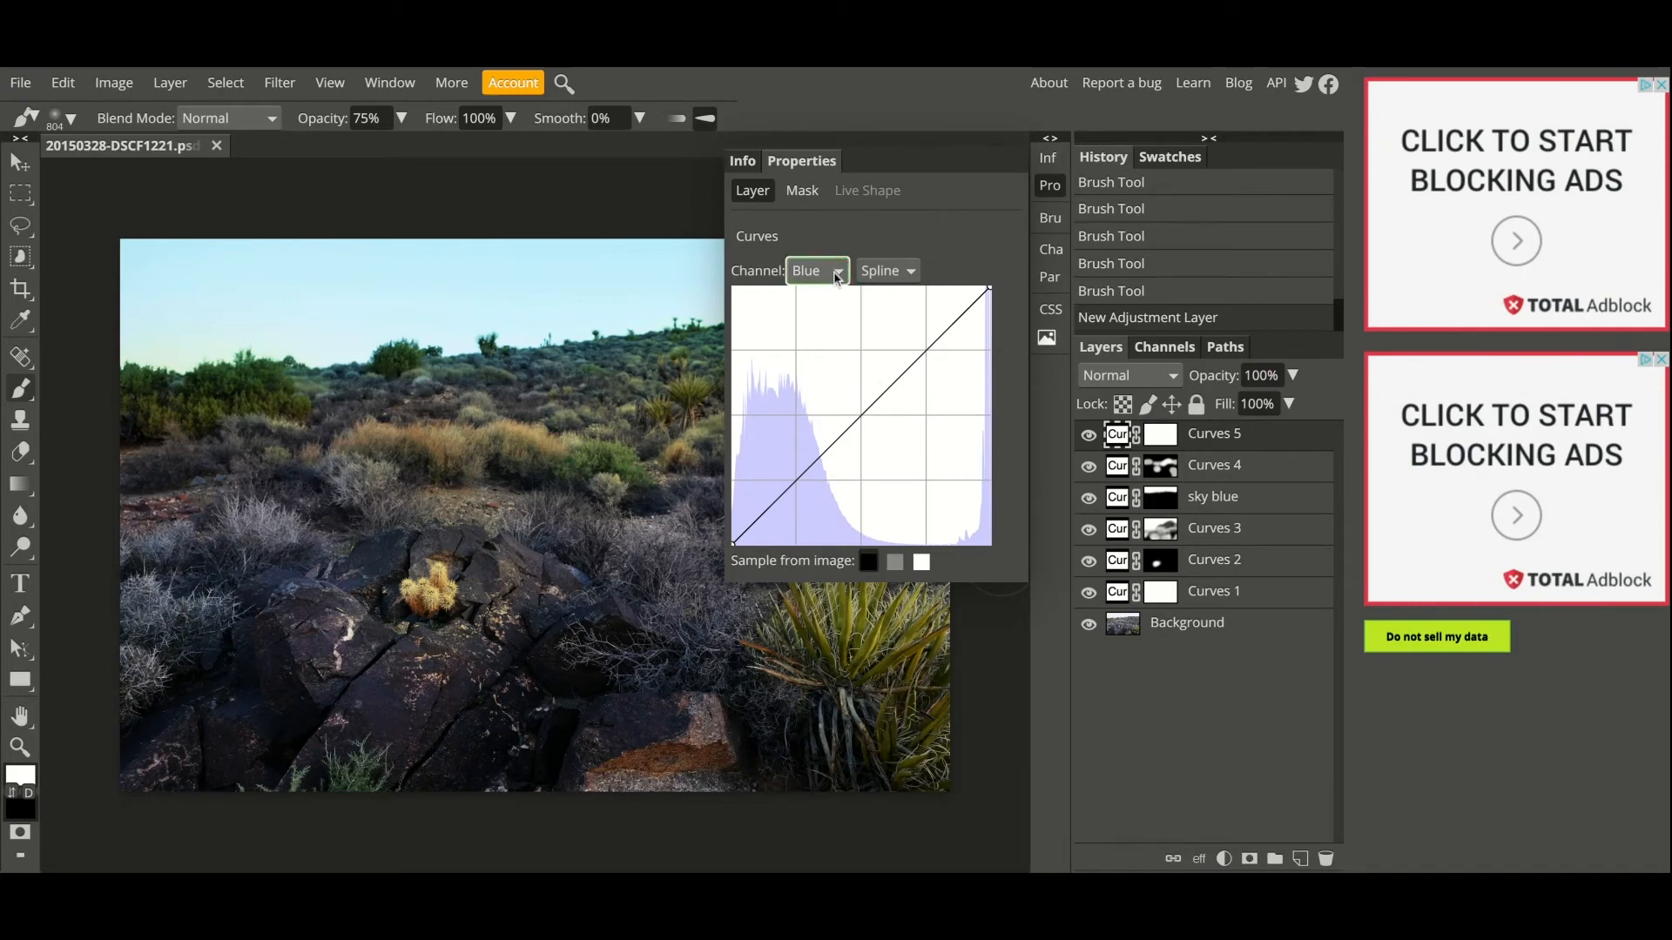
{"action": "left_click", "coordinate": [822, 296]}
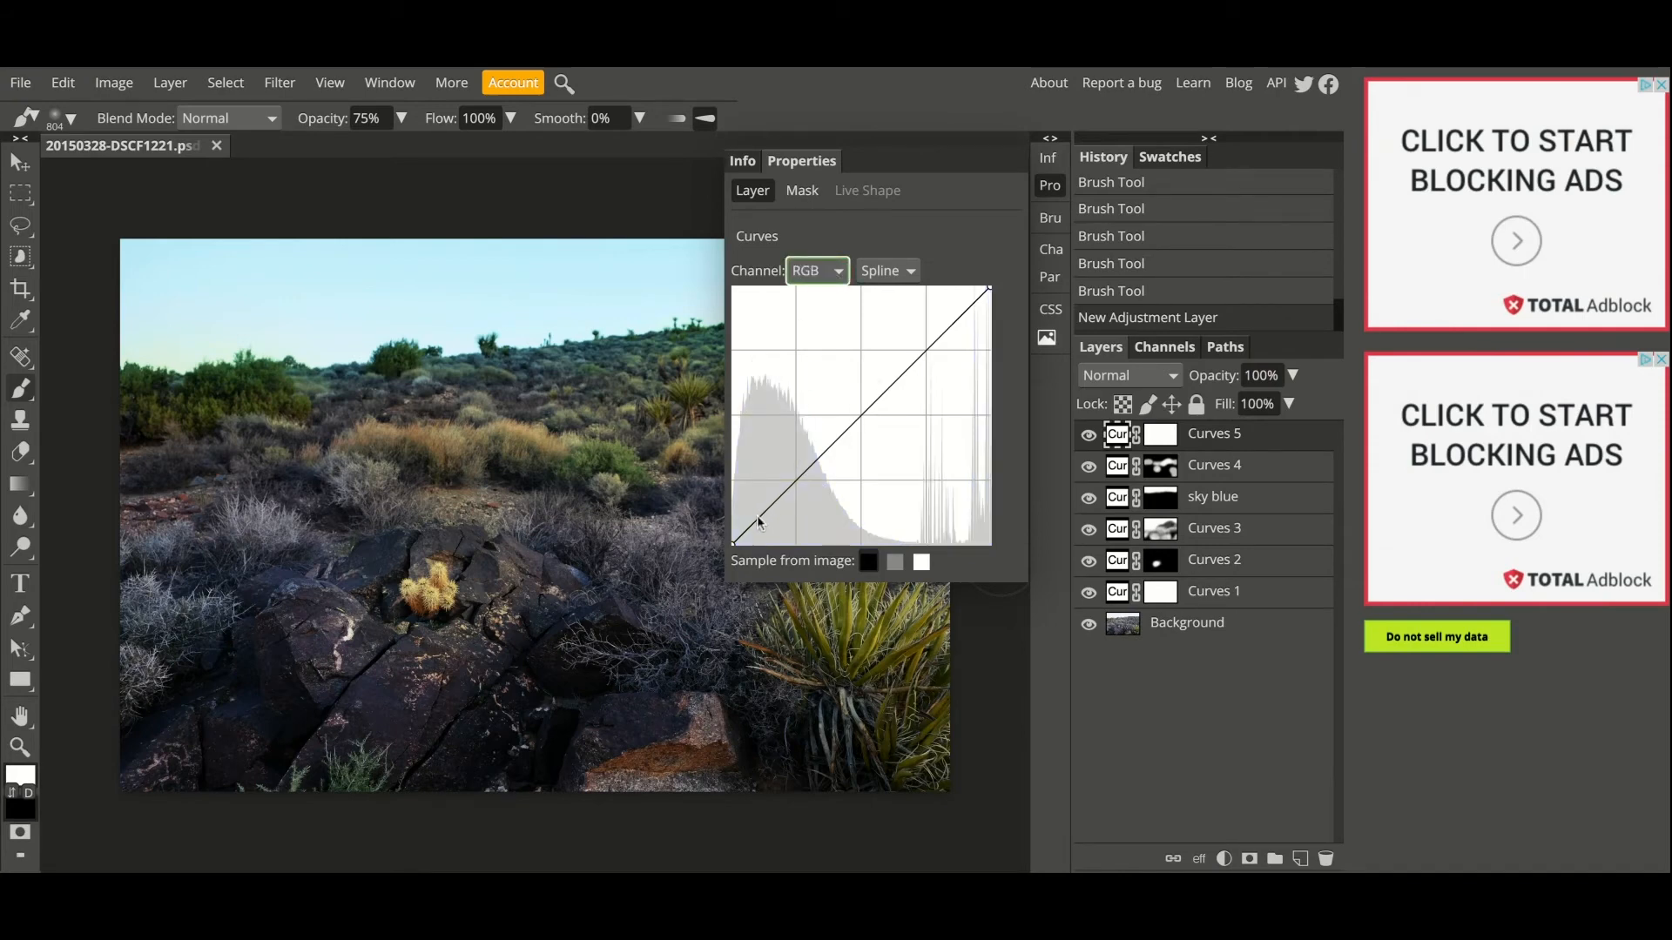
- Try a contrast curve on the Curves 5 RGB channel with a lowered shadow point, a raised midtone point and a highlight point
{"action": "mouse_move", "coordinate": [775, 499]}
{"action": "left_mouse_down"}
{"action": "mouse_move", "coordinate": [817, 474]}
{"action": "mouse_move", "coordinate": [768, 513]}
{"action": "left_mouse_up"}
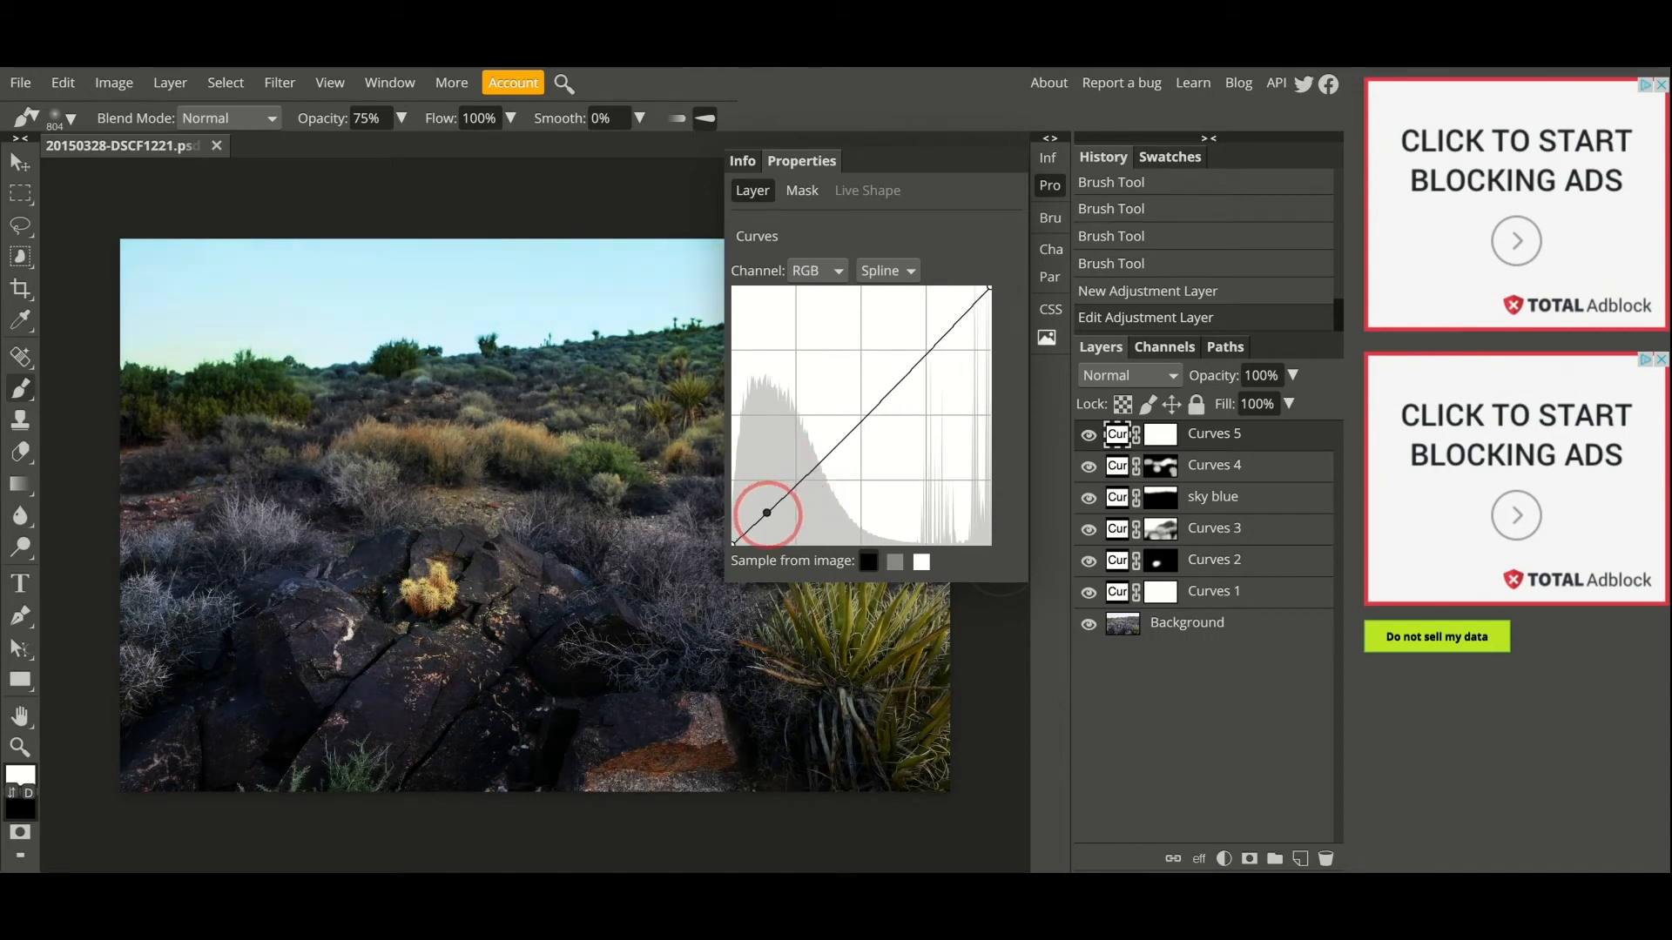
{"action": "left_click", "coordinate": [766, 514]}
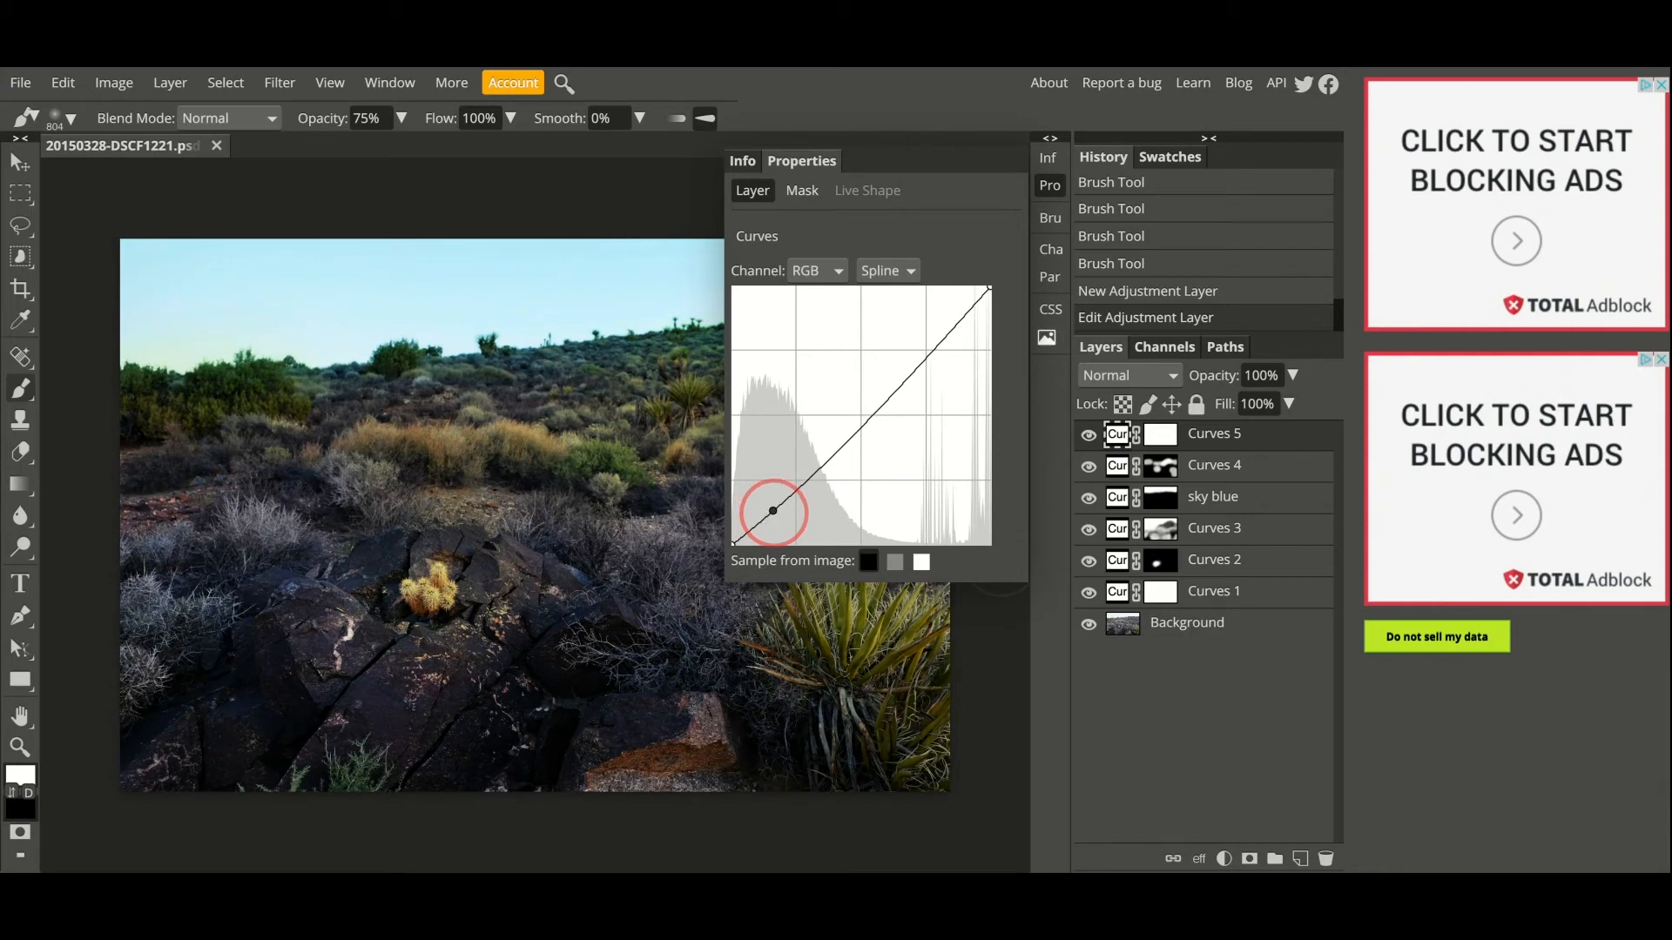
{"action": "left_click", "coordinate": [857, 433]}
{"action": "mouse_move", "coordinate": [857, 432]}
{"action": "left_mouse_down"}
{"action": "mouse_move", "coordinate": [813, 448]}
{"action": "mouse_move", "coordinate": [835, 432]}
{"action": "left_mouse_up"}
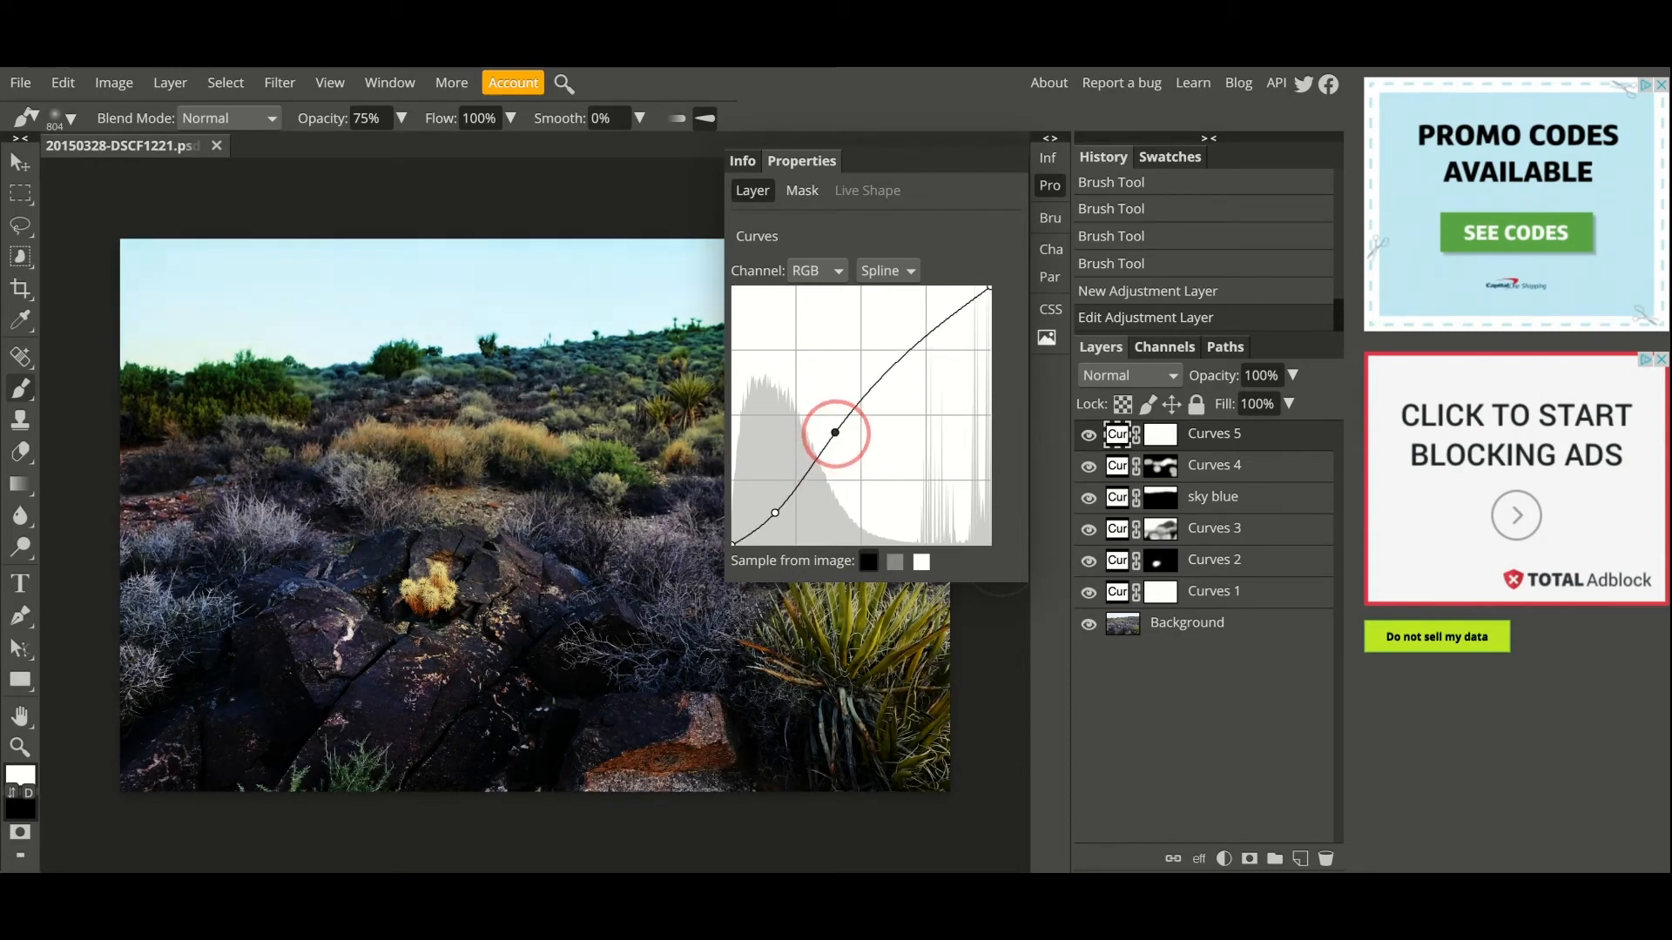
{"action": "left_click_drag", "start_coordinate": [958, 318], "coordinate": [964, 315]}
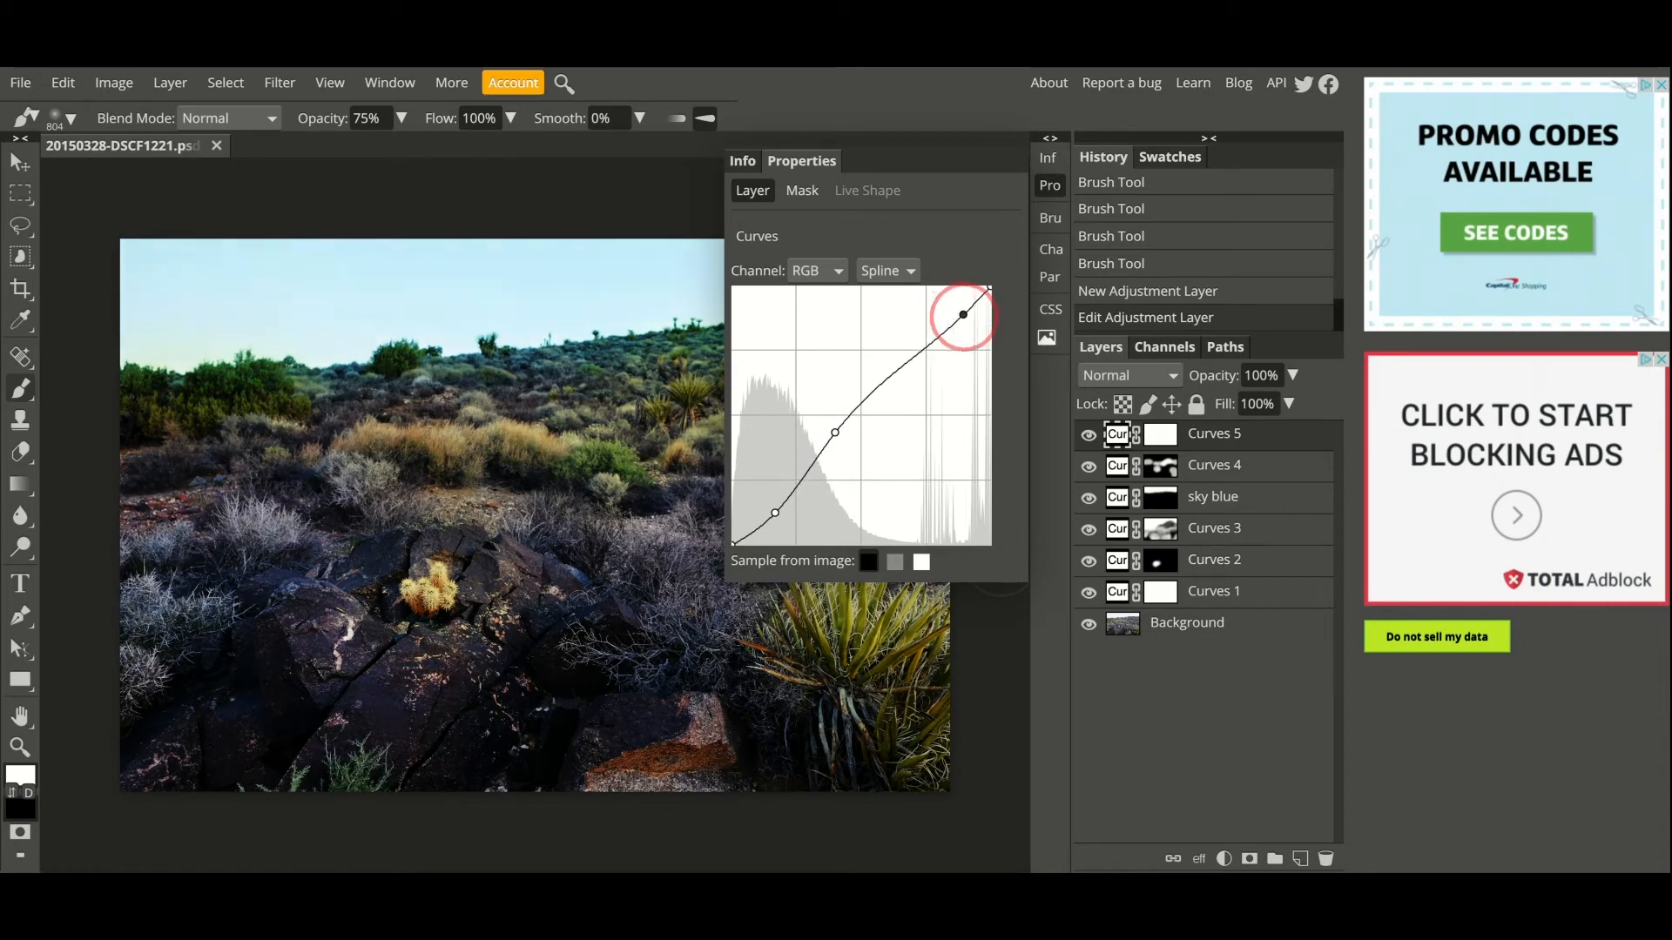
{"action": "left_click", "coordinate": [1048, 198]}
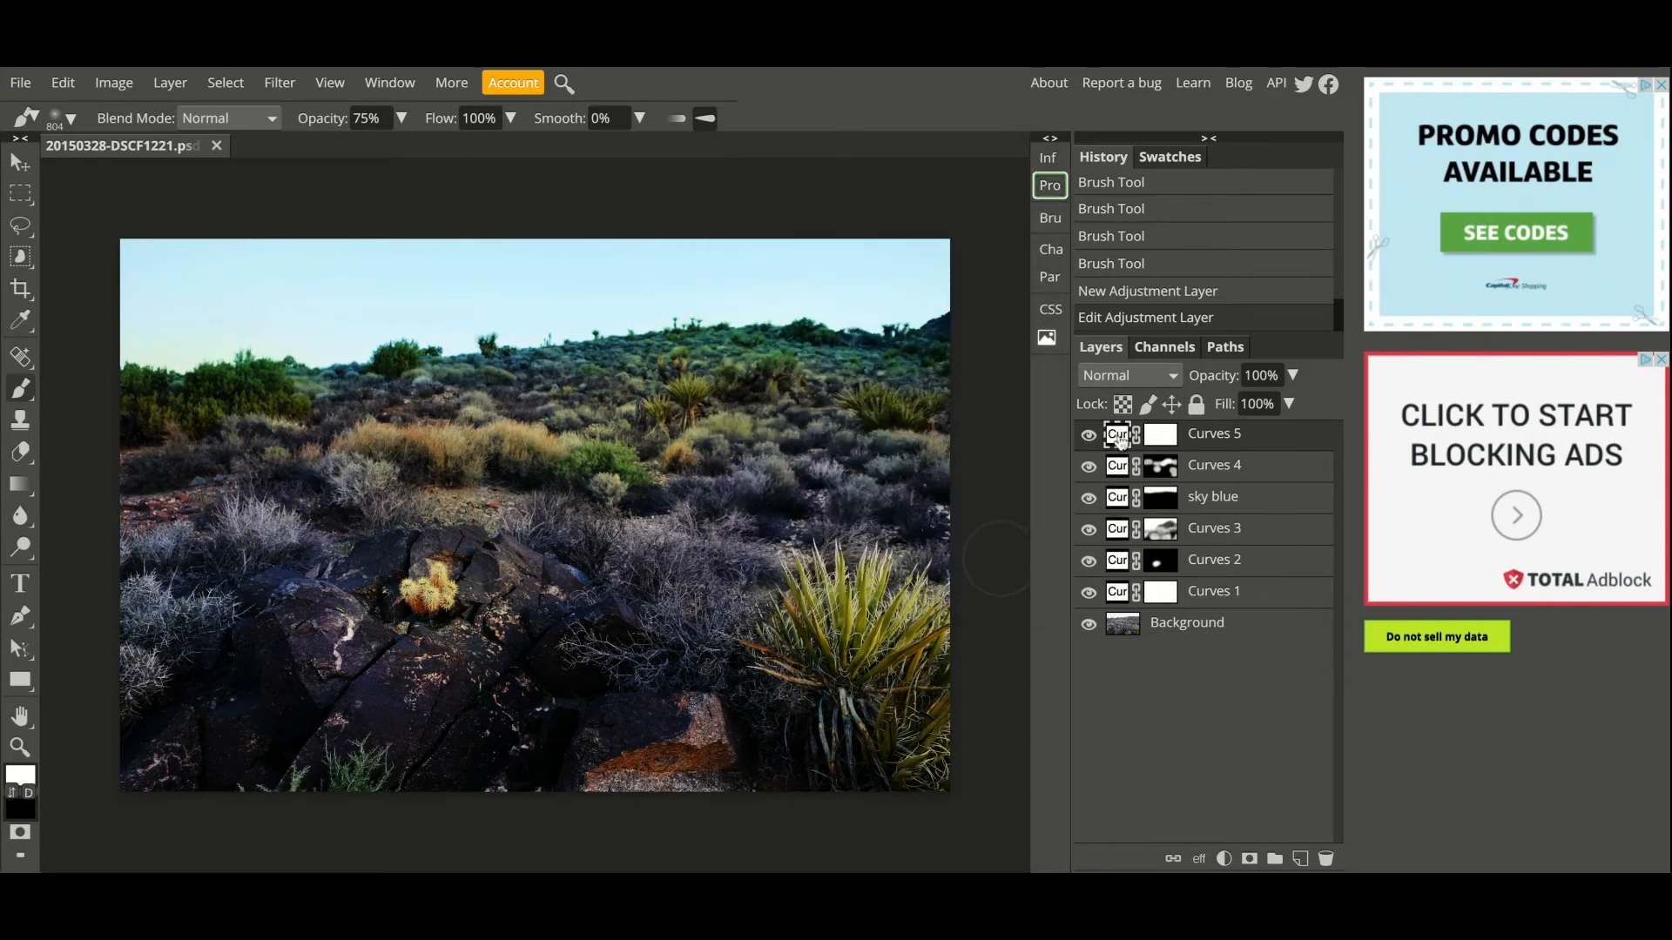
- Try an extra midtone point on the Curves 5 RGB curve, and undo the curve edits
{"action": "left_click", "coordinate": [1045, 197]}
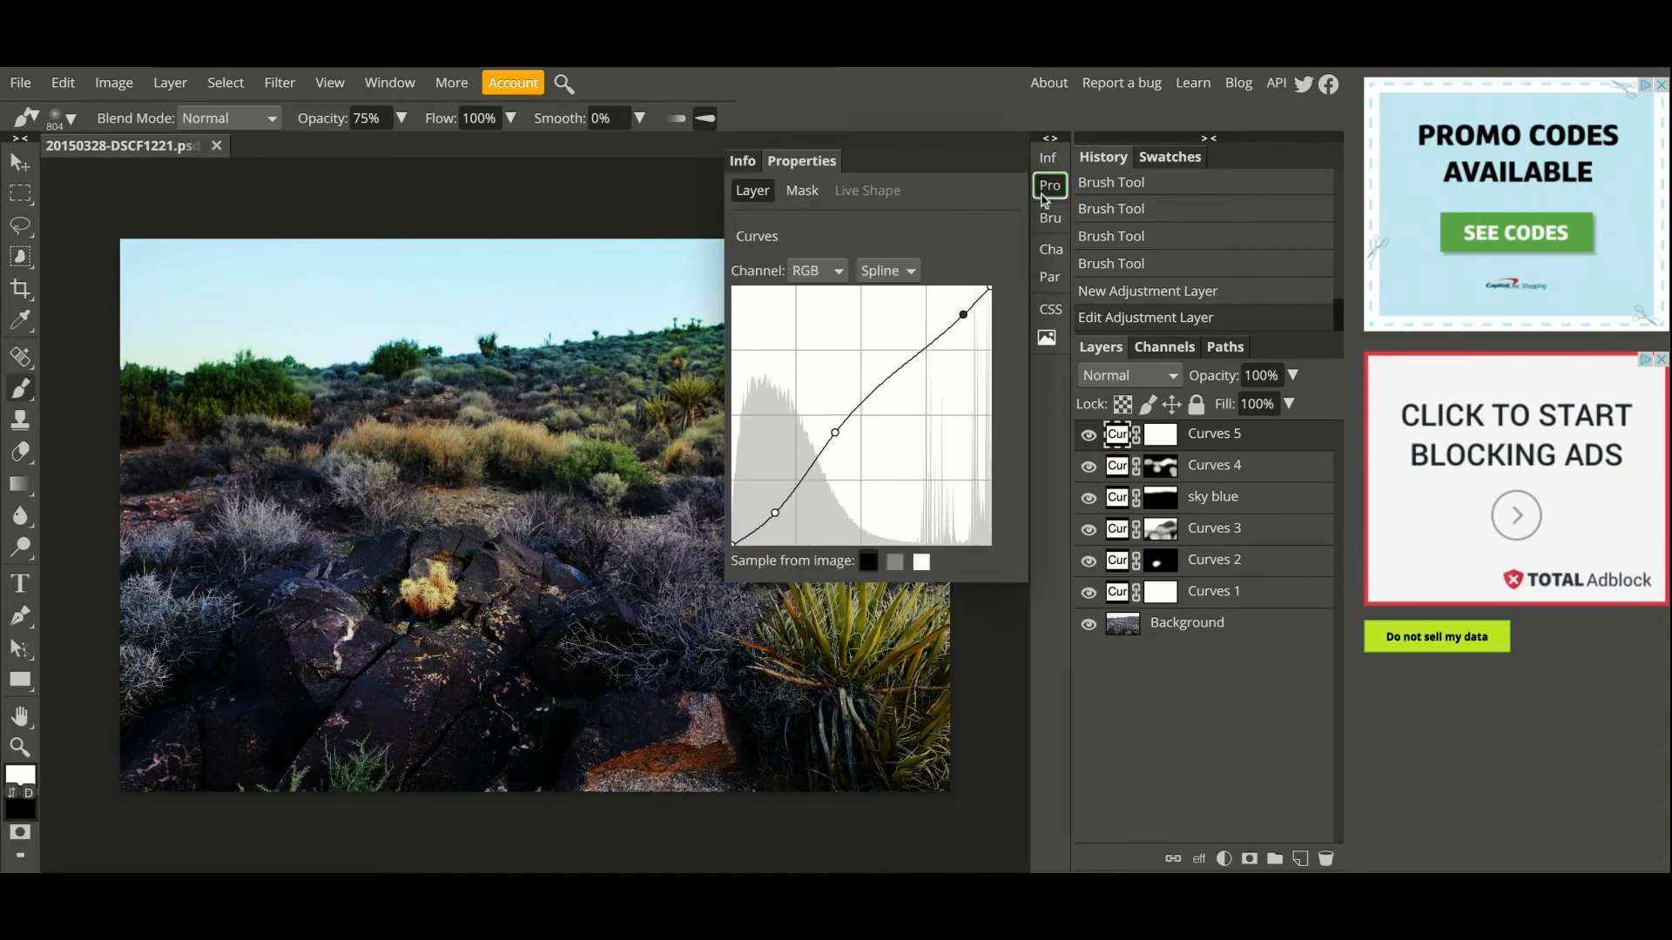
{"action": "left_click", "coordinate": [842, 441]}
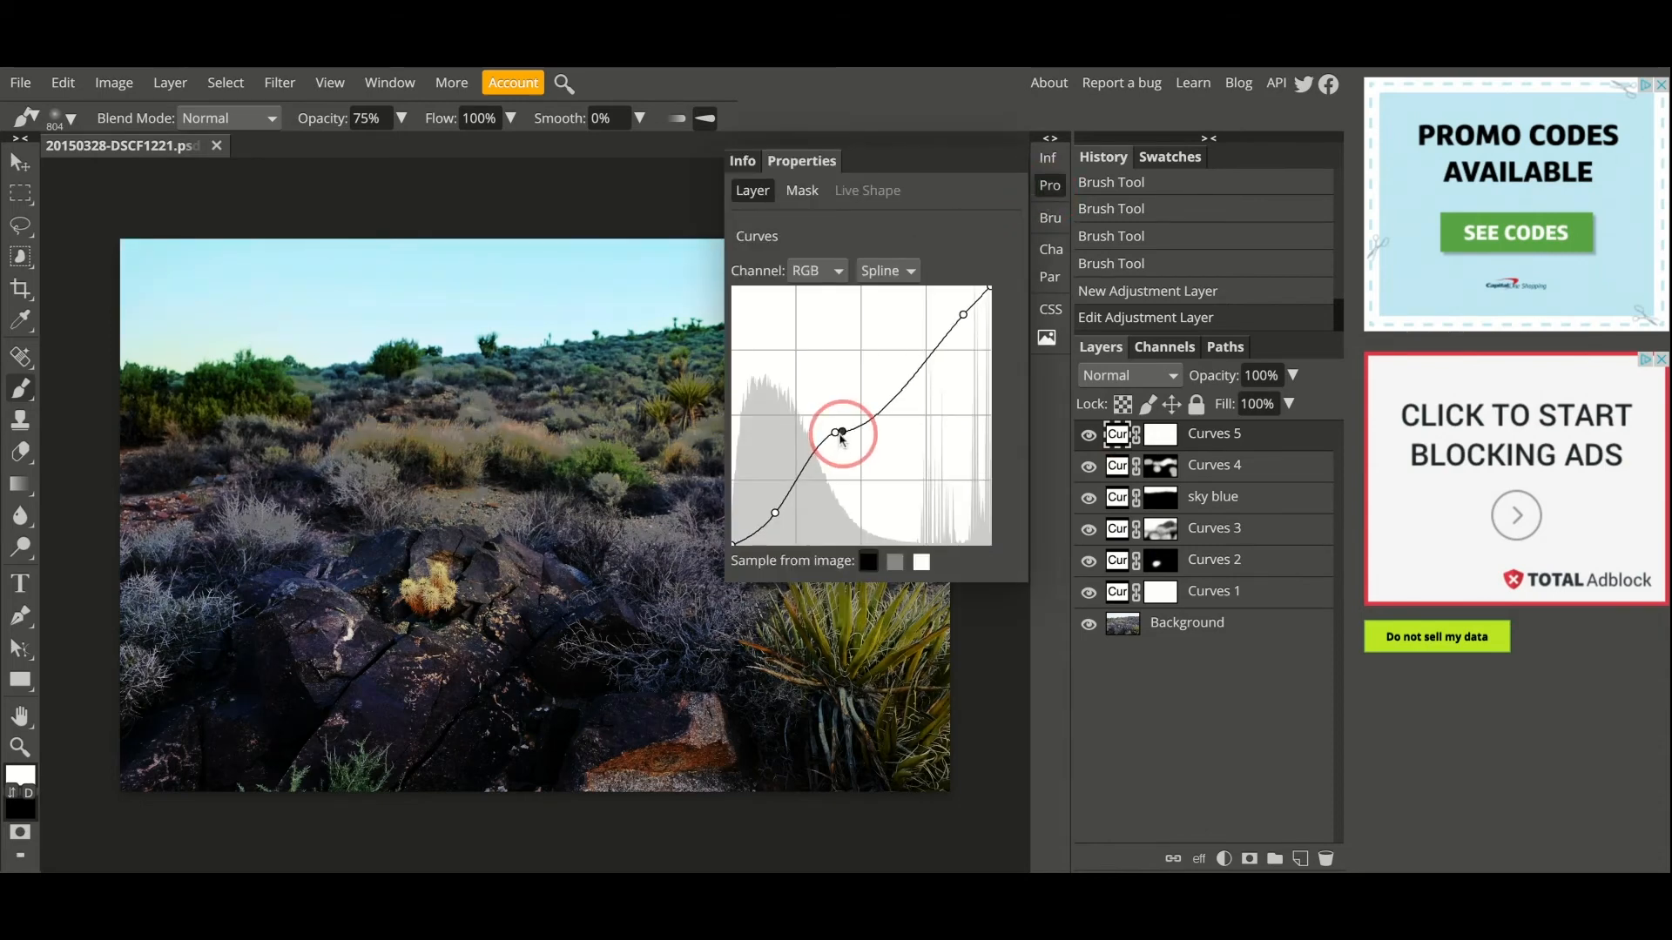
{"action": "left_click_drag", "start_coordinate": [849, 430], "coordinate": [848, 413]}
{"action": "key", "text": "ctrl+z"}
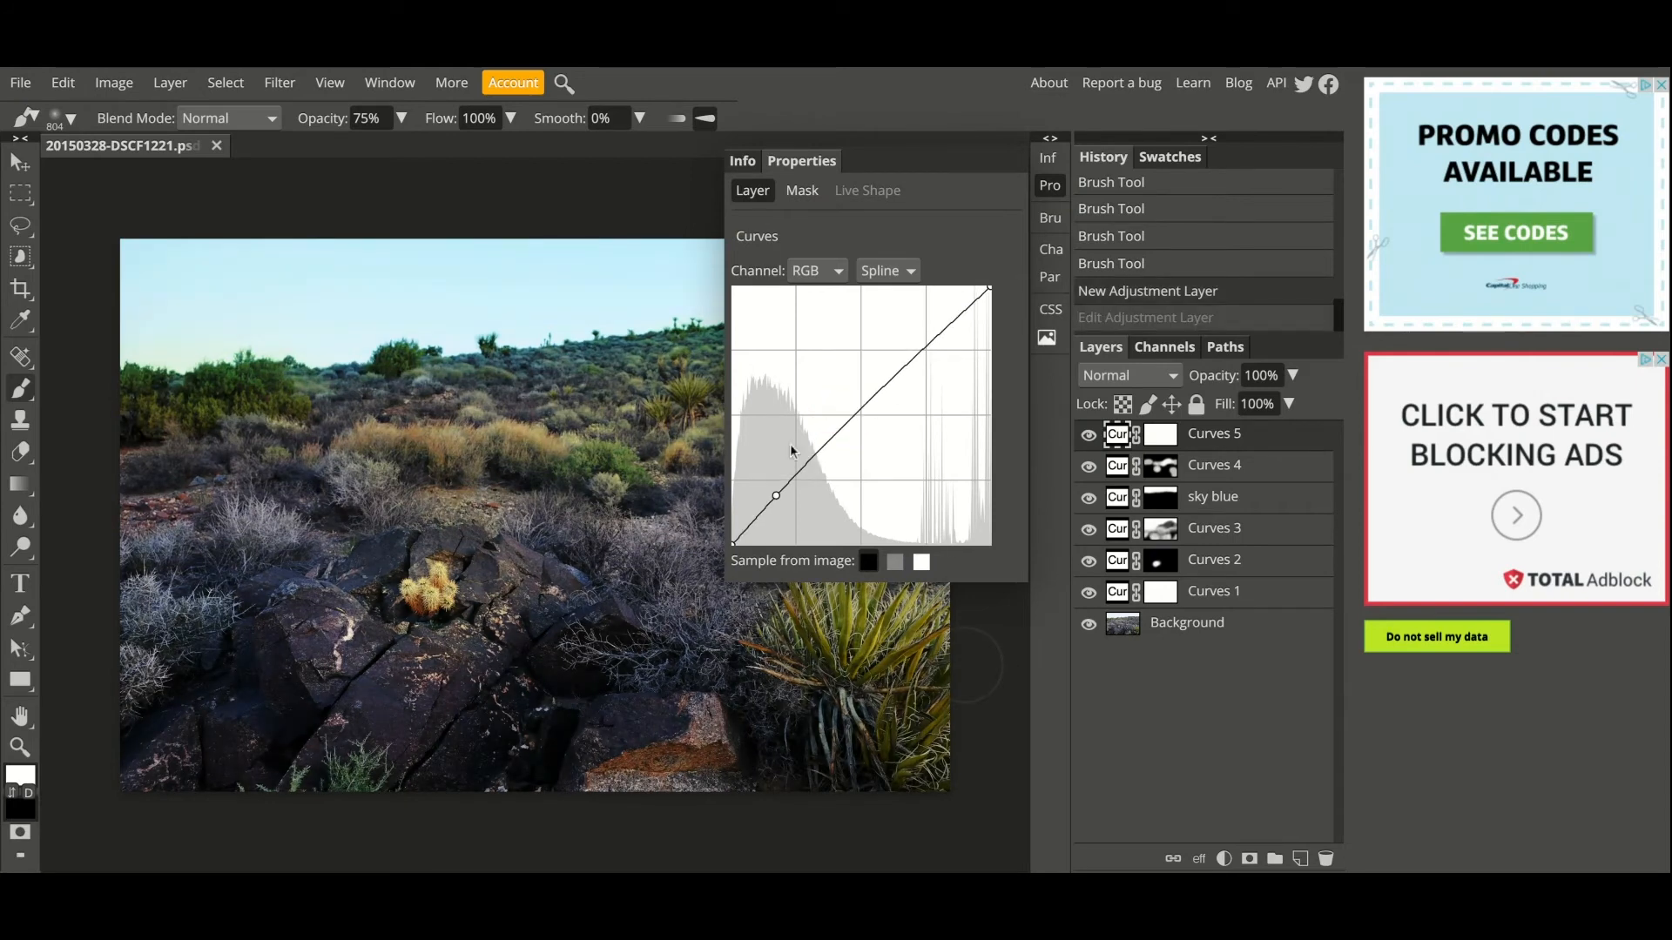
- Shape the Curves 5 RGB curve into an S with a lowered shadow point and a raised midtone point
{"action": "left_click_drag", "start_coordinate": [777, 499], "coordinate": [780, 499]}
{"action": "left_click_drag", "start_coordinate": [862, 422], "coordinate": [847, 415]}
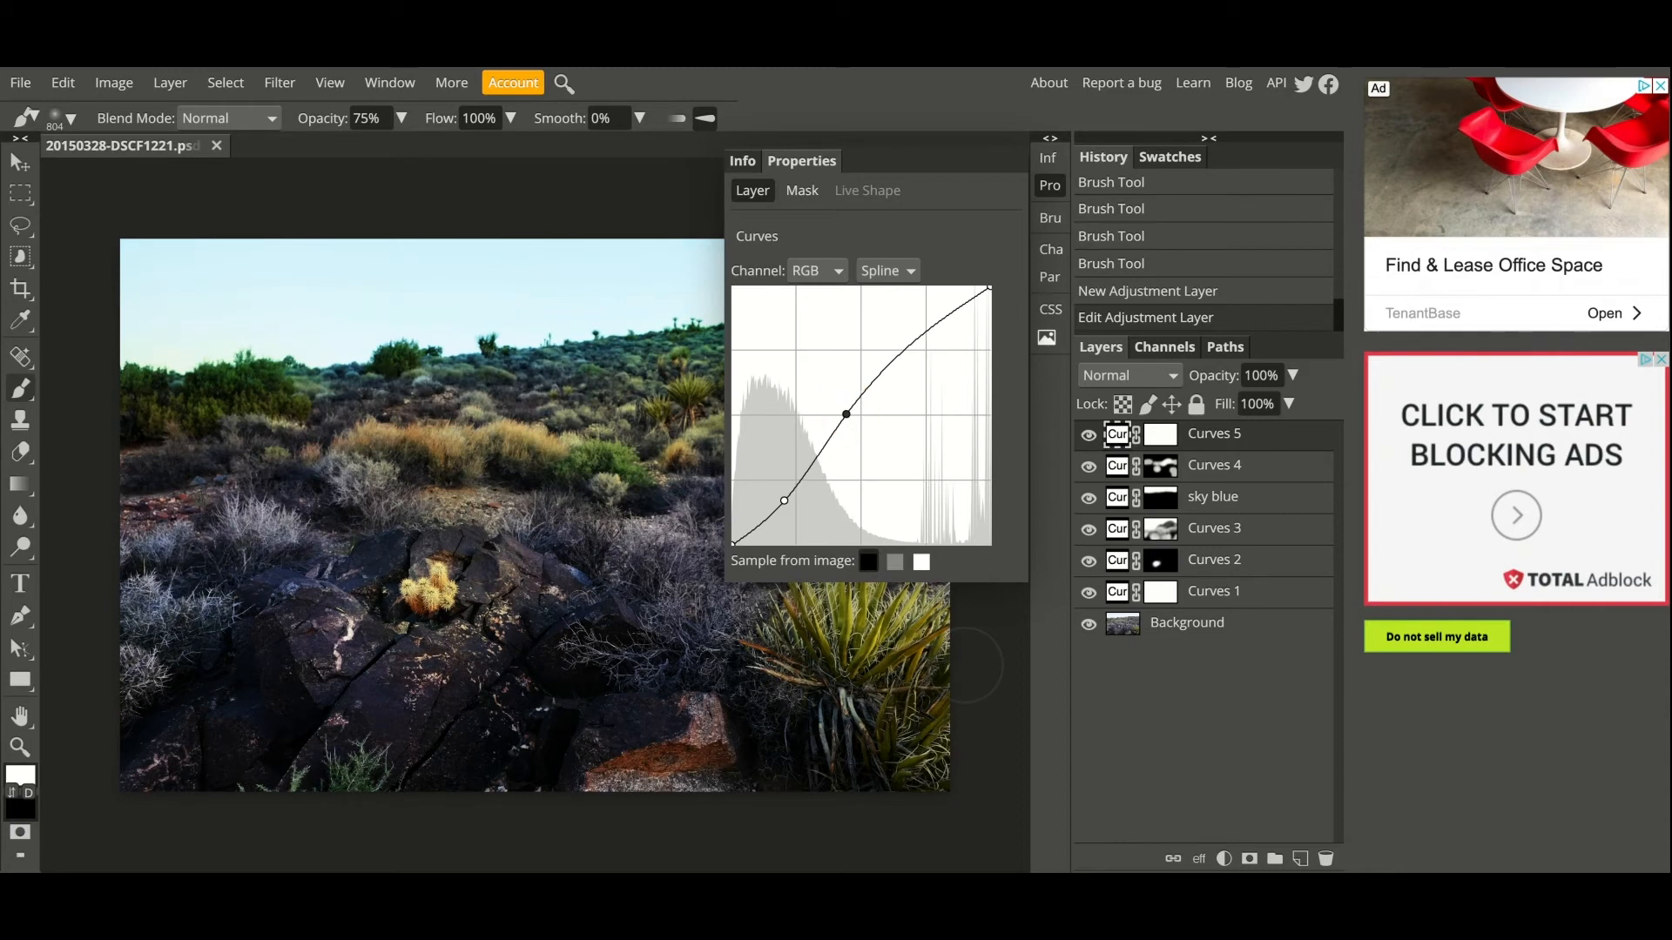
{"action": "left_click_drag", "start_coordinate": [784, 504], "coordinate": [765, 519]}
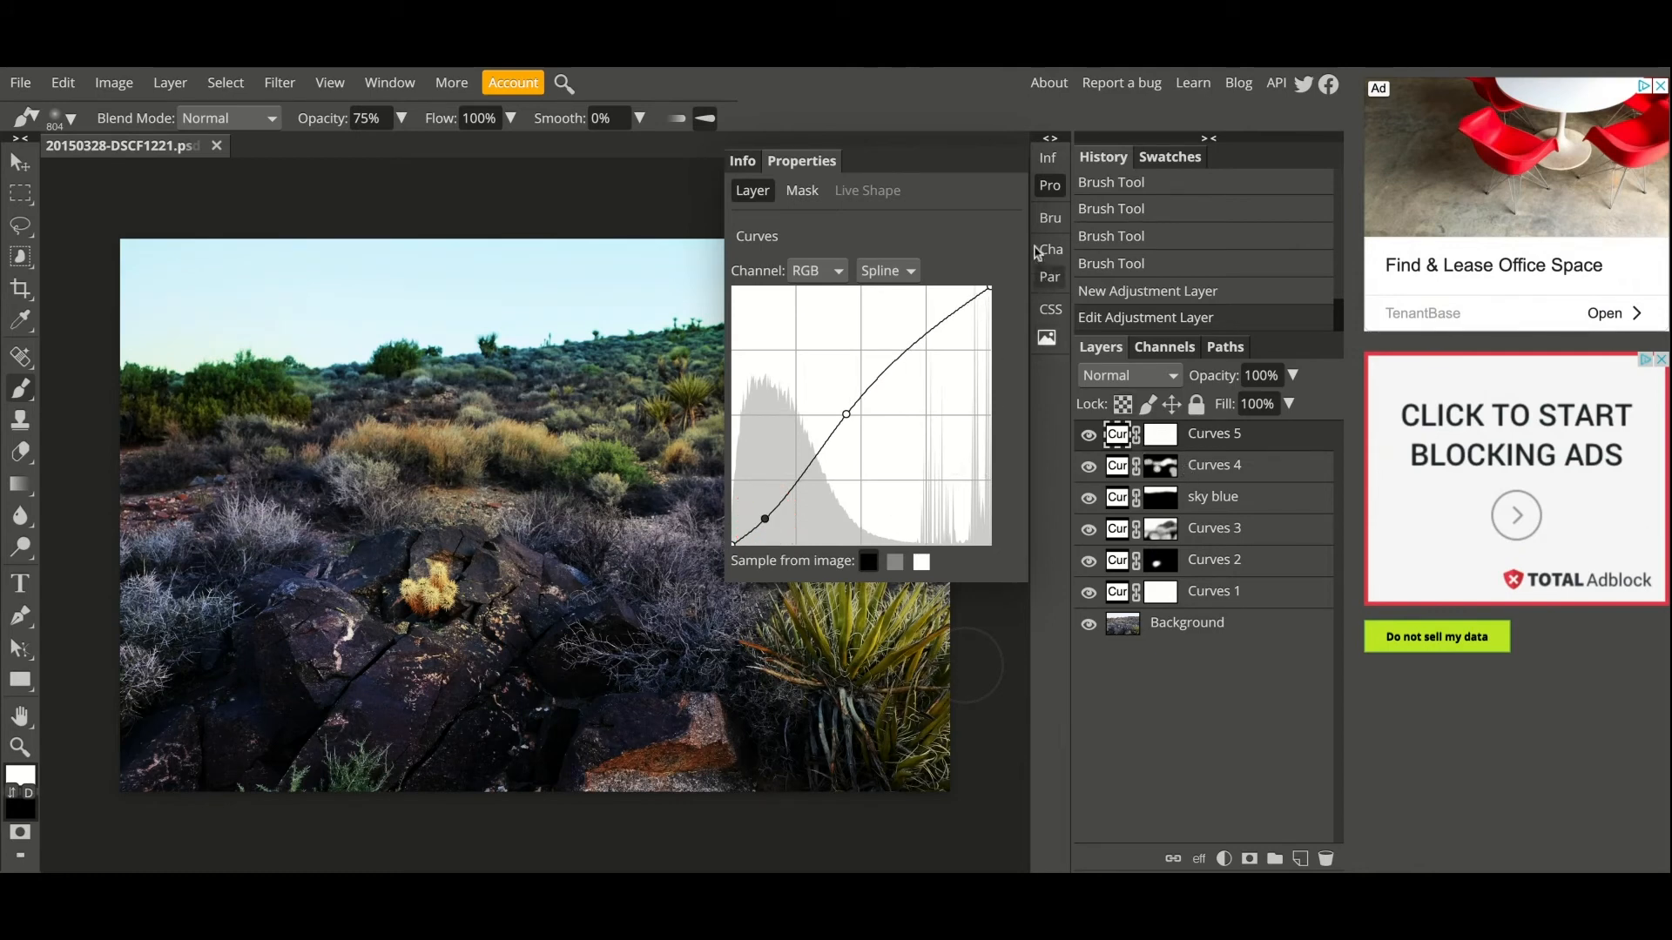
{"action": "left_click", "coordinate": [1051, 192]}
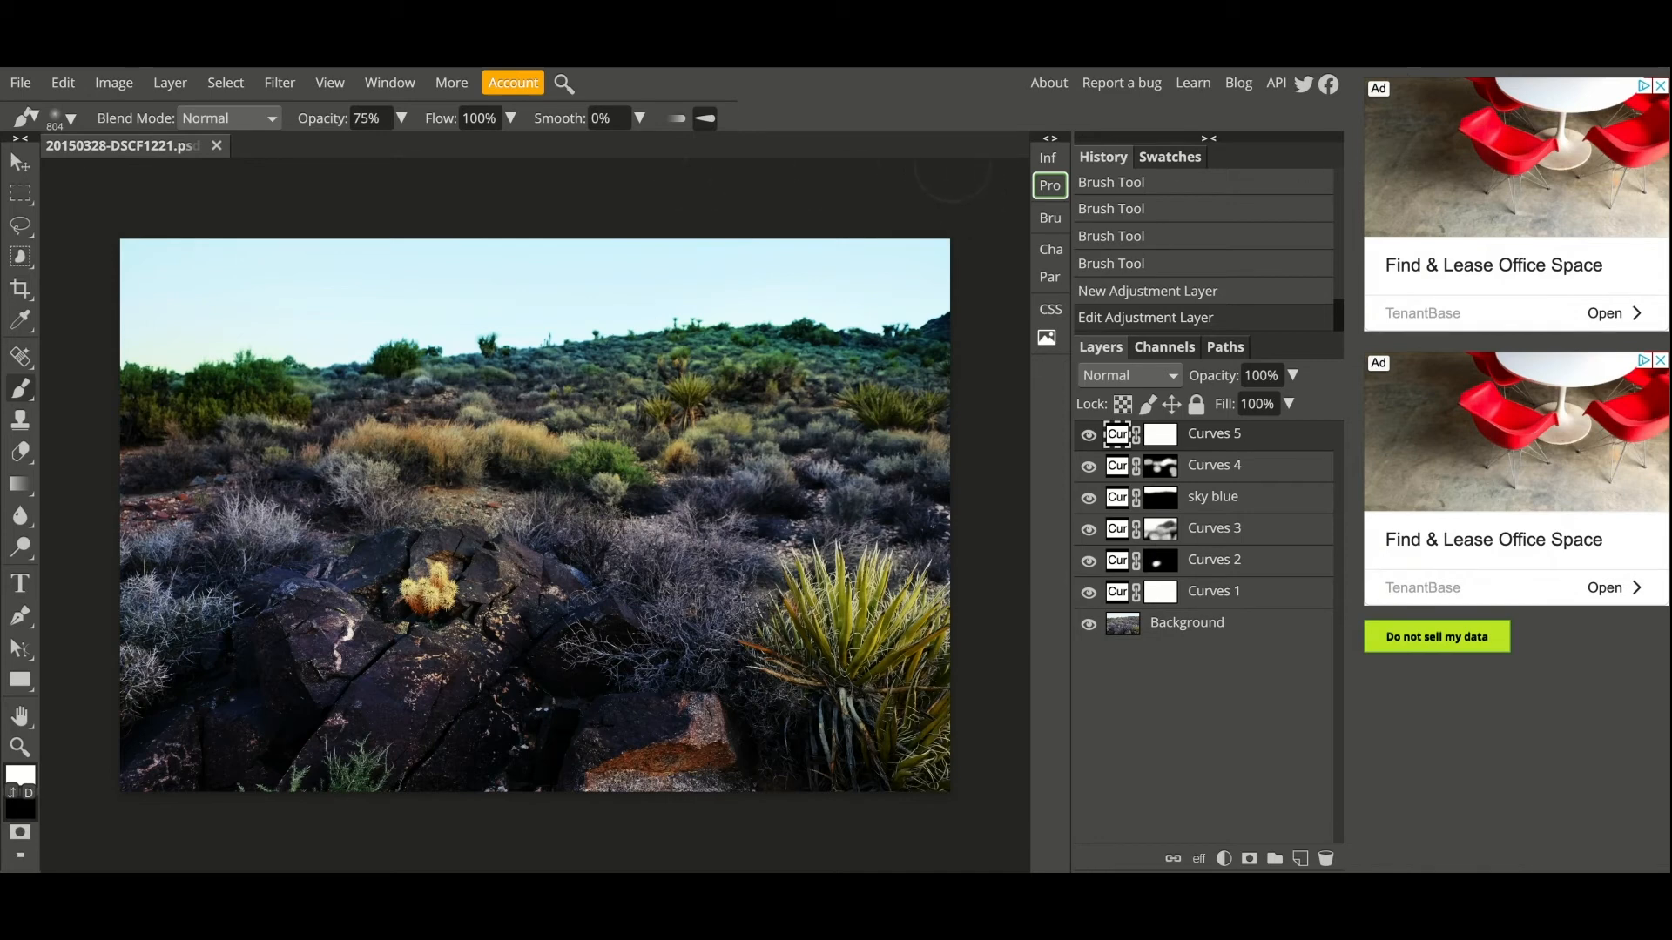
- Save the edited desert photo as a PSD, and switch to Photoshop with cactus photoshop.psd
{"action": "left_click", "coordinate": [21, 83]}
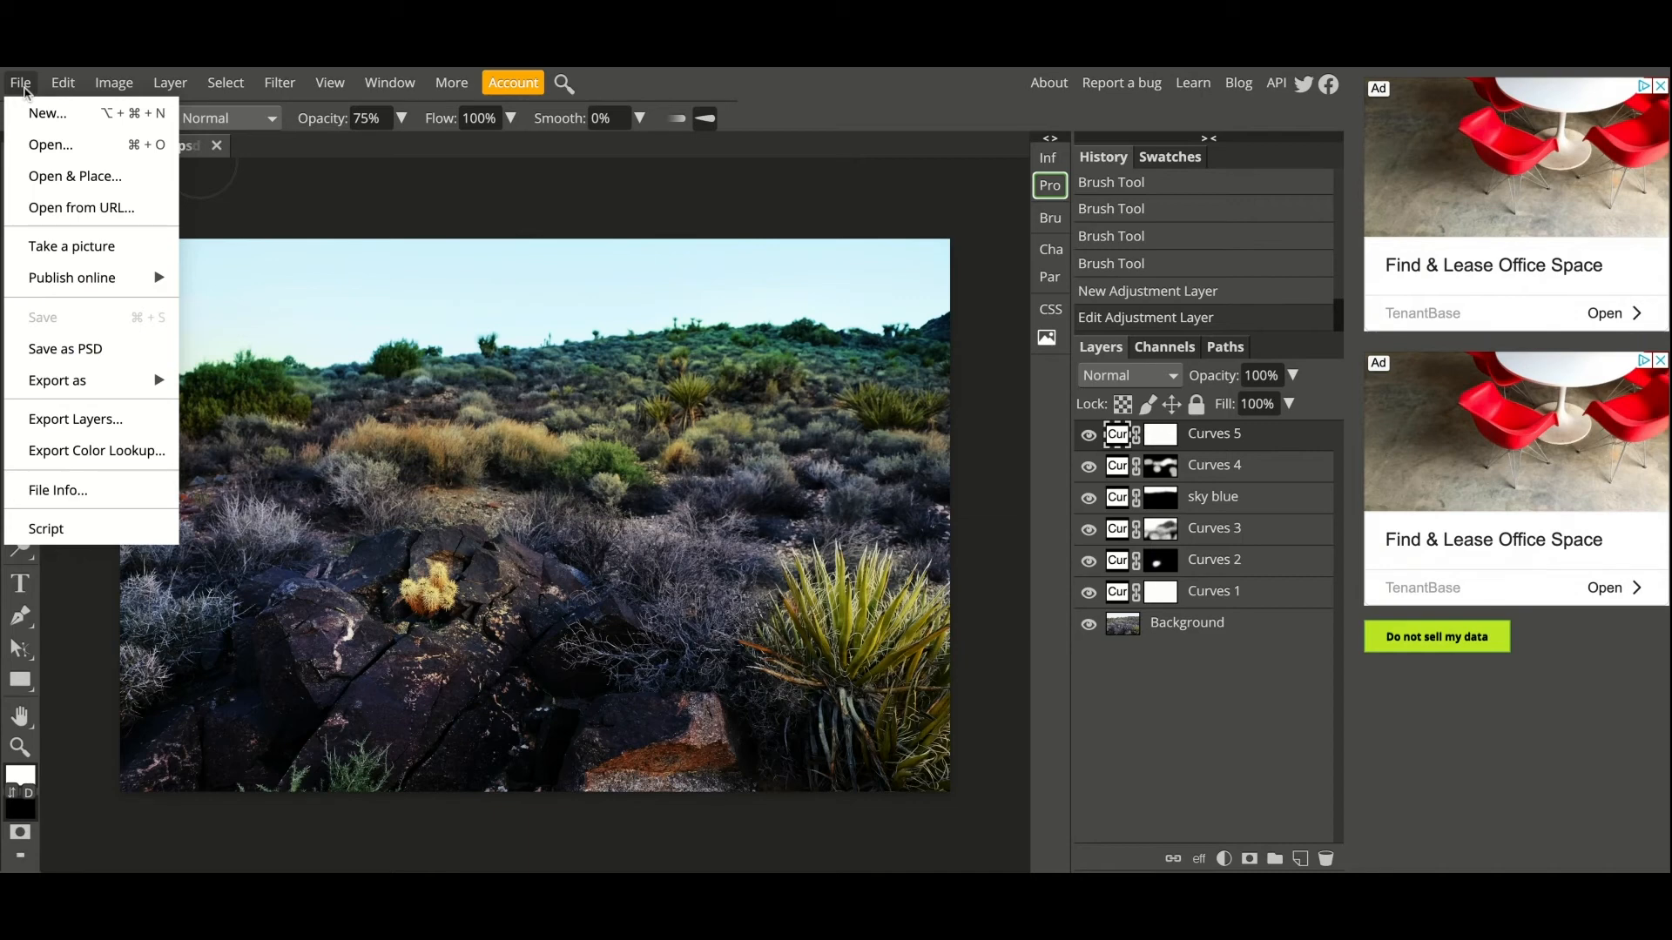
{"action": "left_click", "coordinate": [112, 357]}
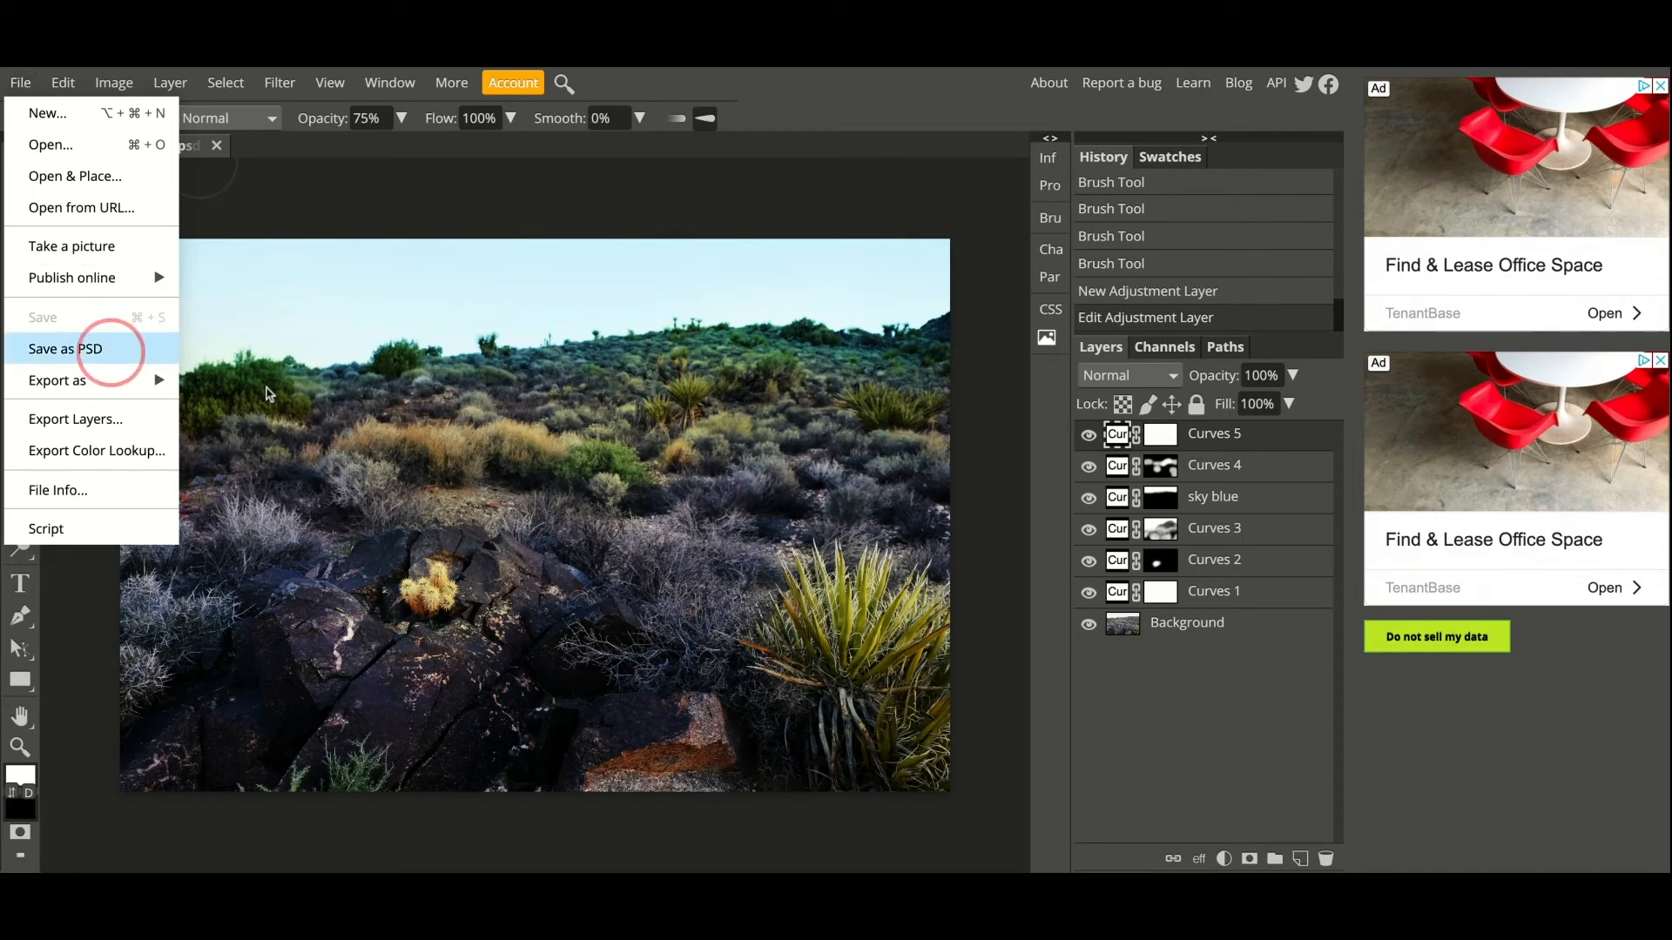
{"action": "key", "text": "super+Tab"}
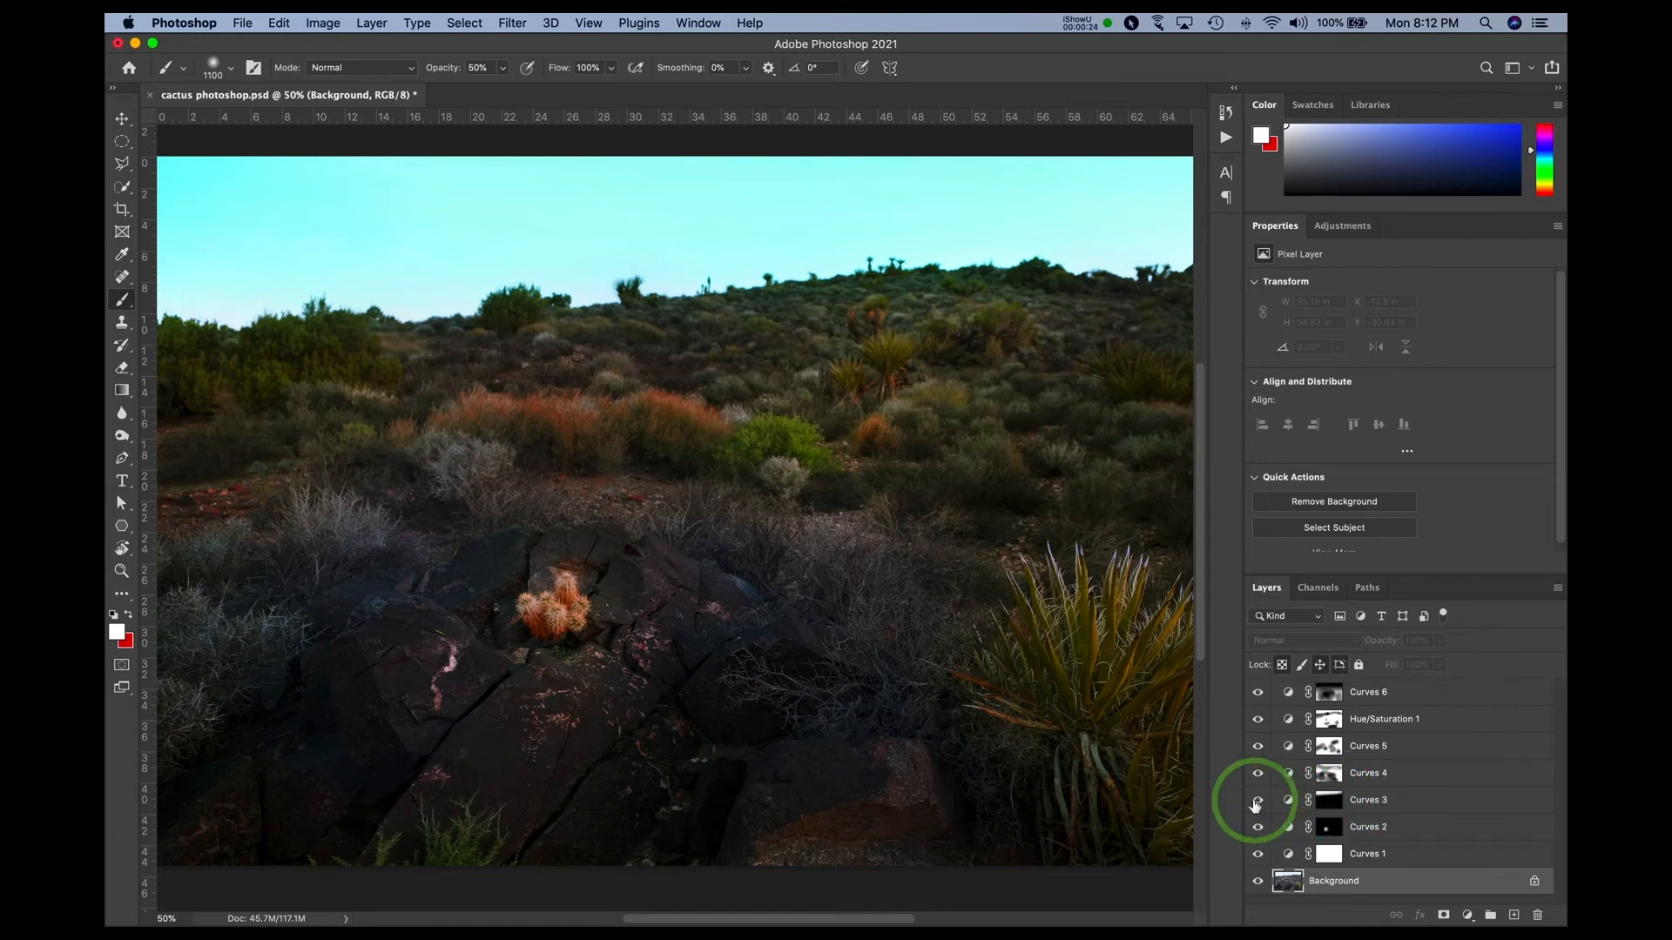
- Compare the sky with and without the Curves 3 layer, and leave Curves 3 hidden
{"action": "left_click", "coordinate": [1258, 800]}
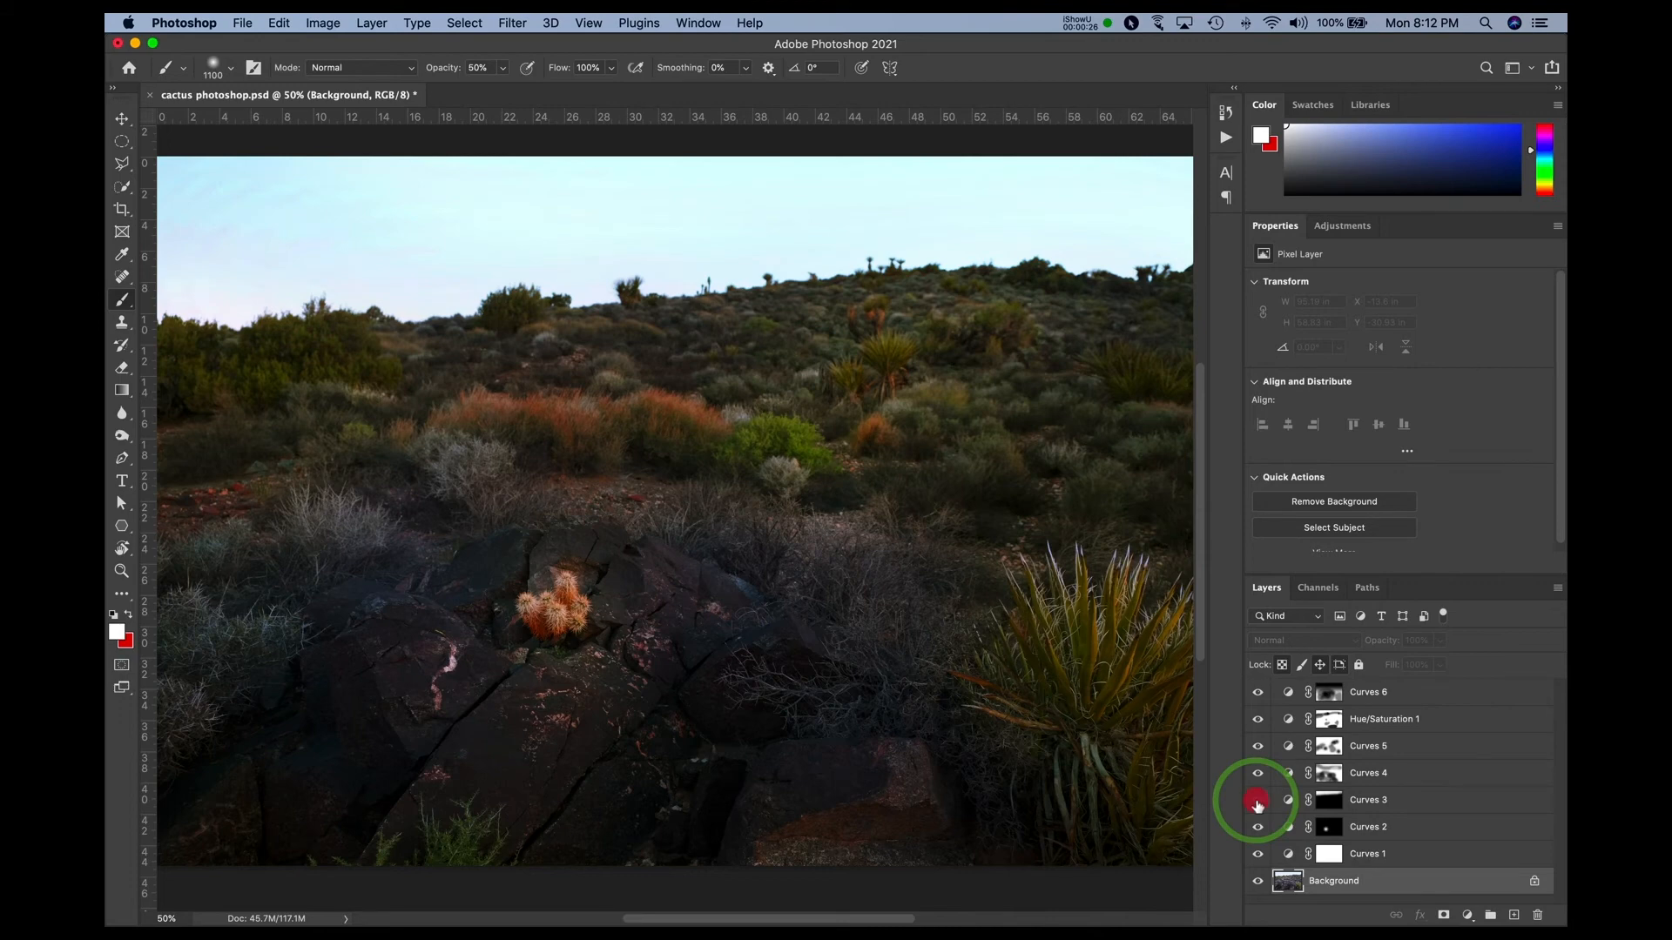
{"action": "left_click", "coordinate": [1258, 800]}
{"action": "left_click", "coordinate": [1257, 801]}
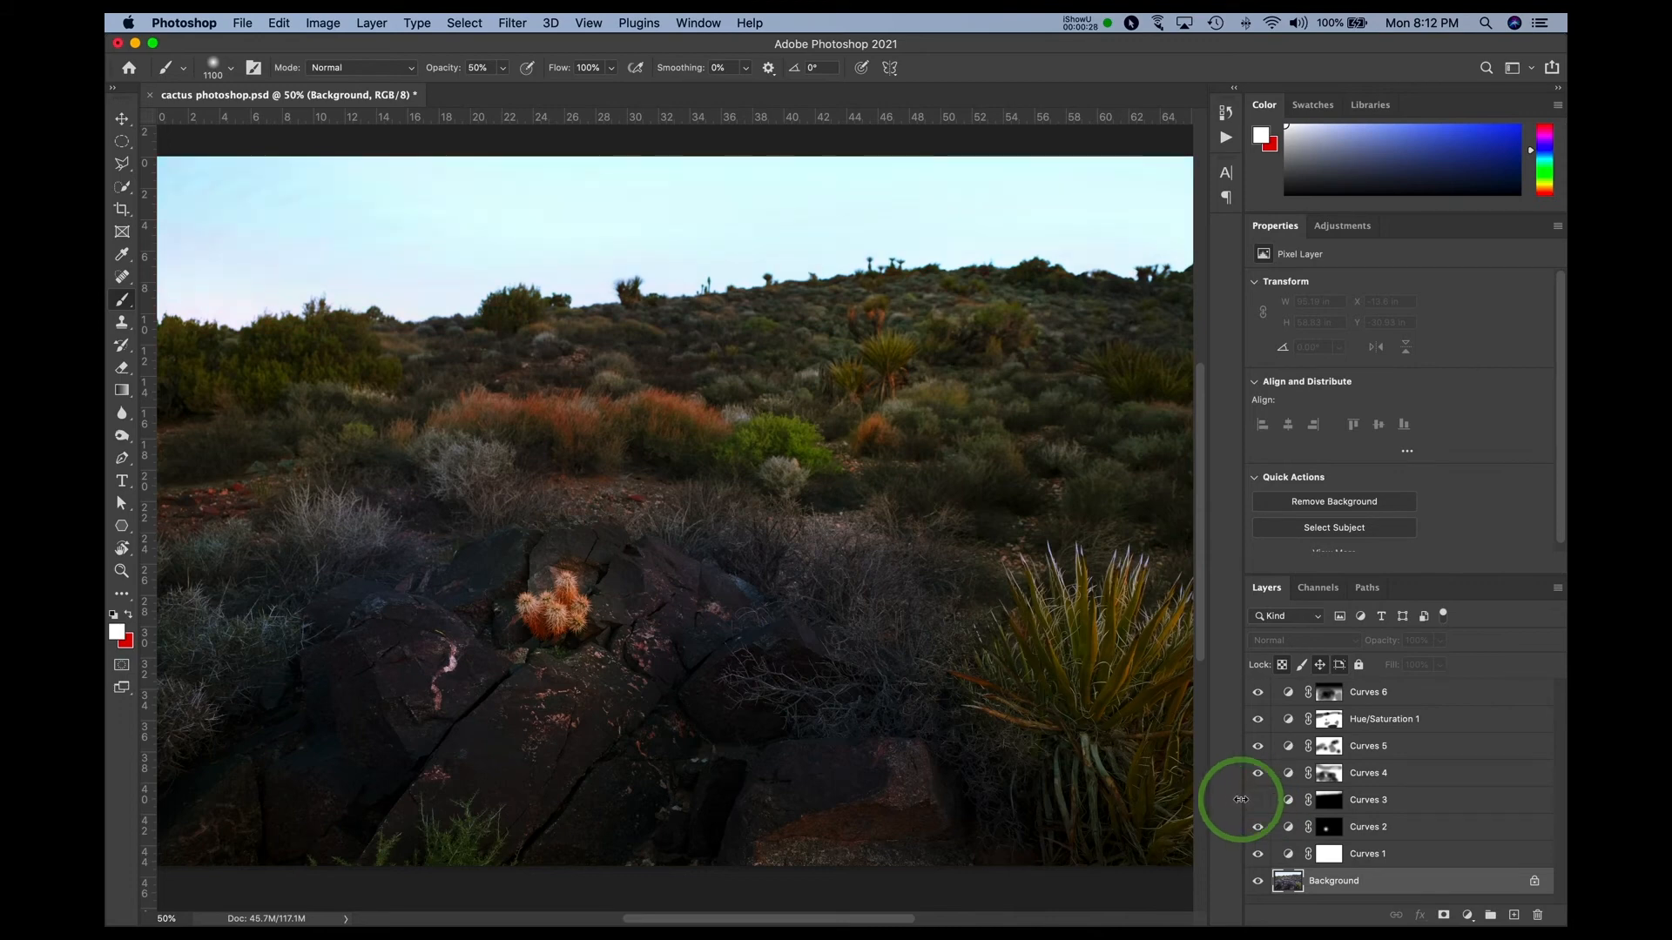
{"action": "left_click", "coordinate": [1257, 801]}
{"action": "left_click", "coordinate": [1258, 807]}
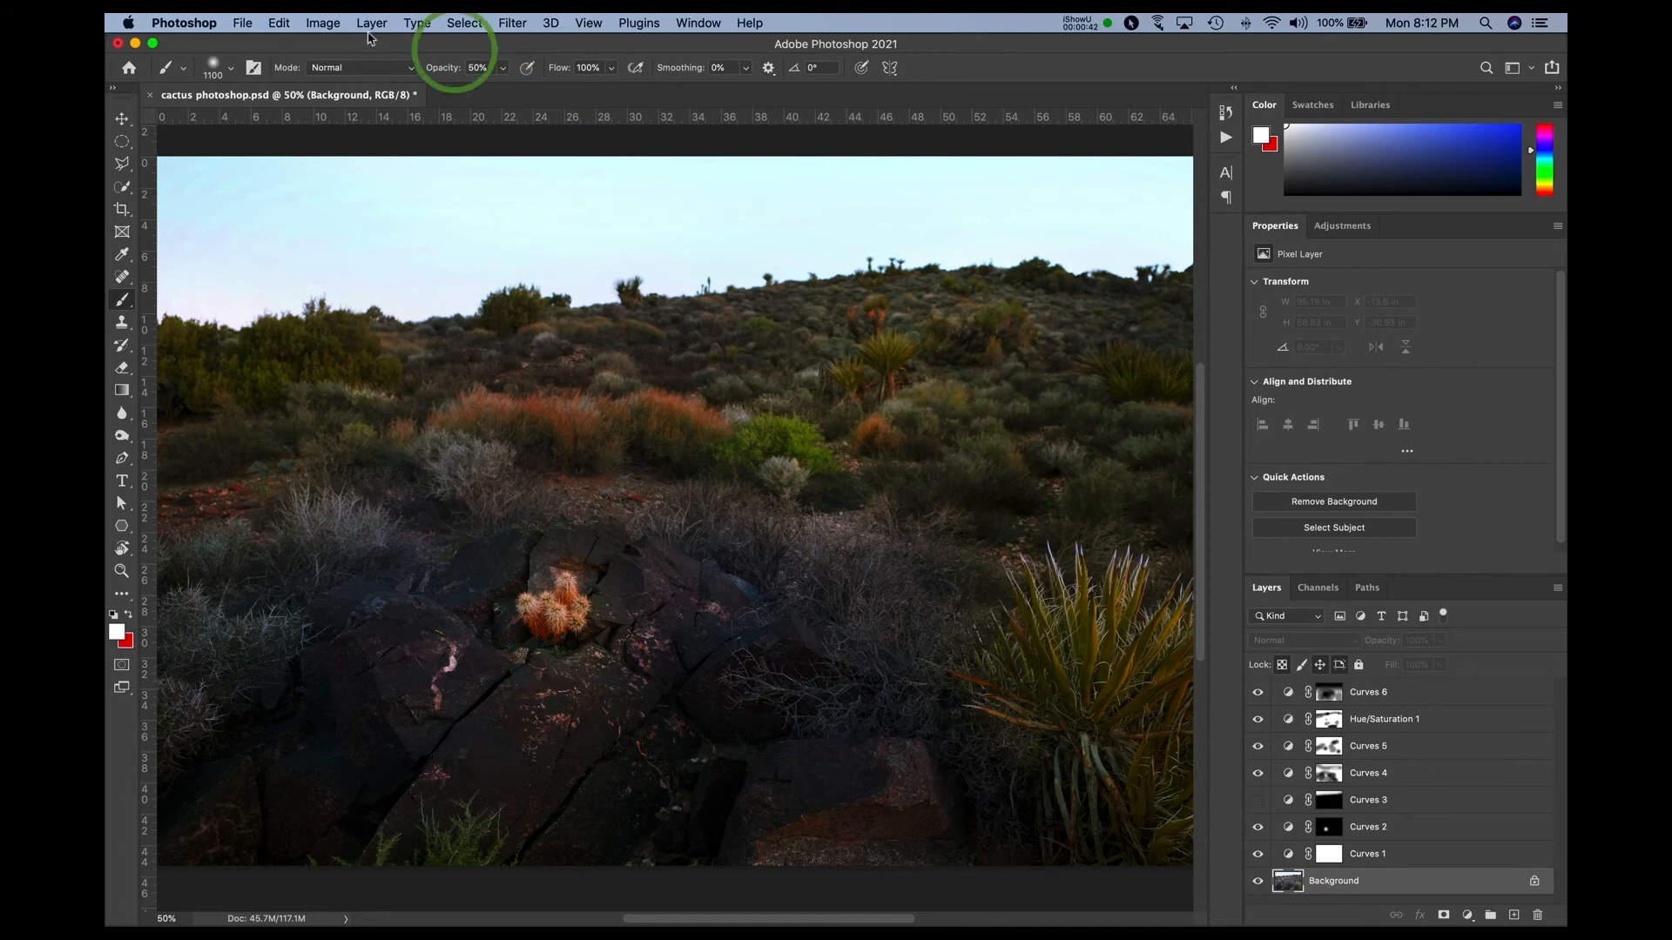
- Start Sky Replacement on the Background layer, and move its dialog over the photo
{"action": "left_click", "coordinate": [279, 23]}
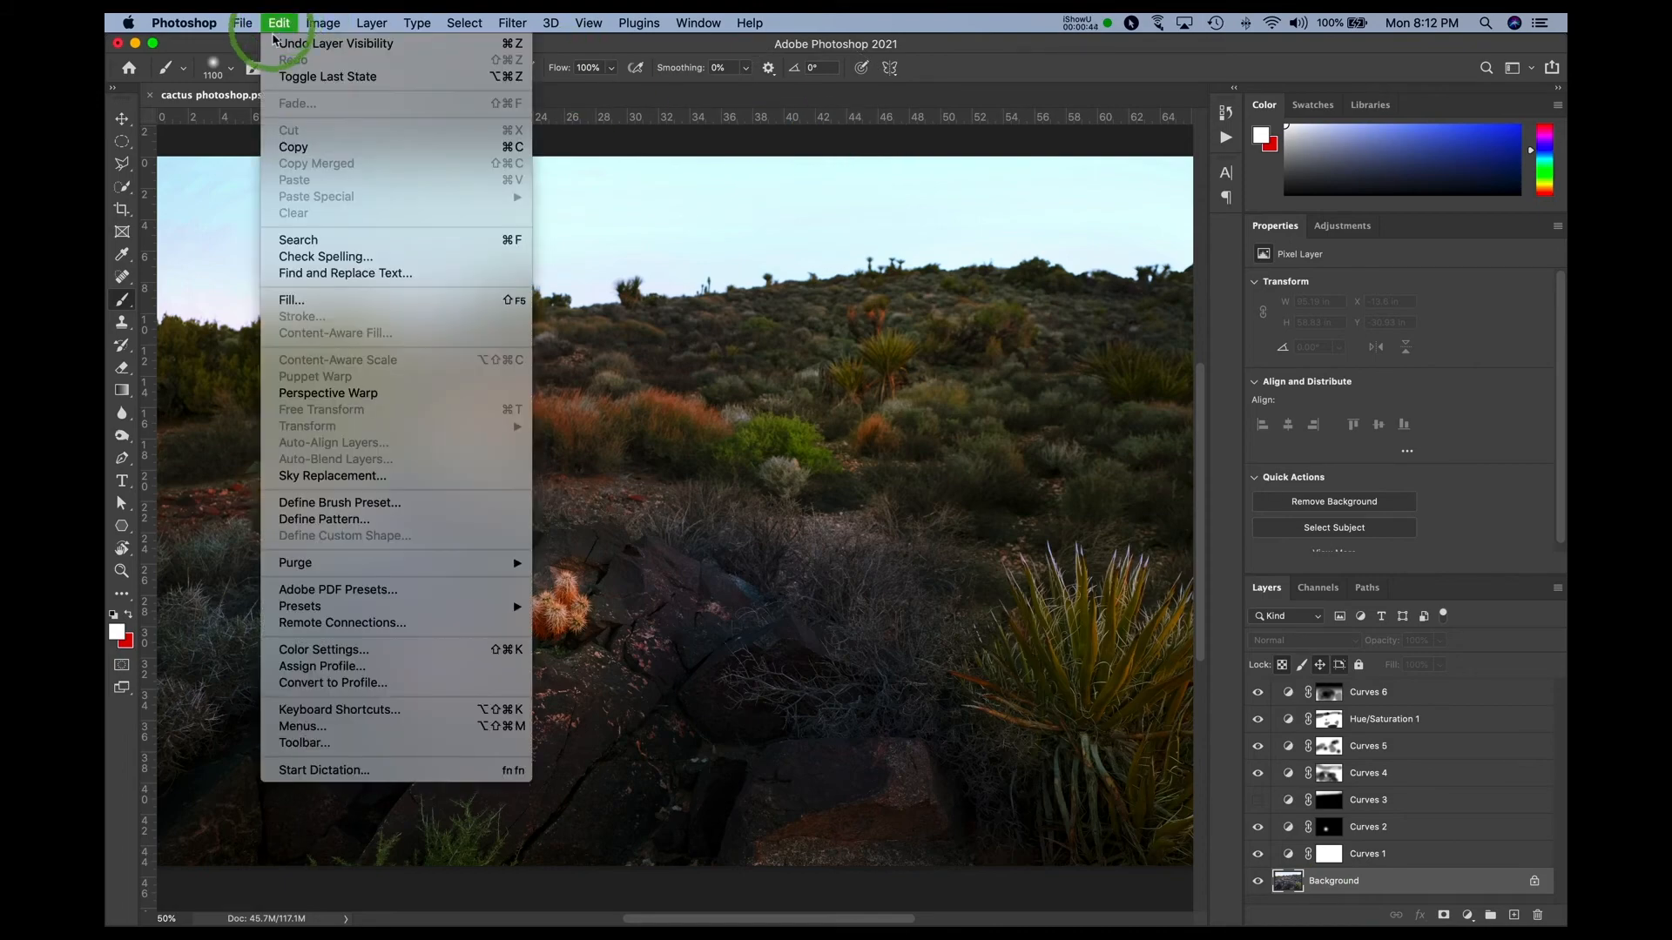
{"action": "left_click", "coordinate": [322, 475]}
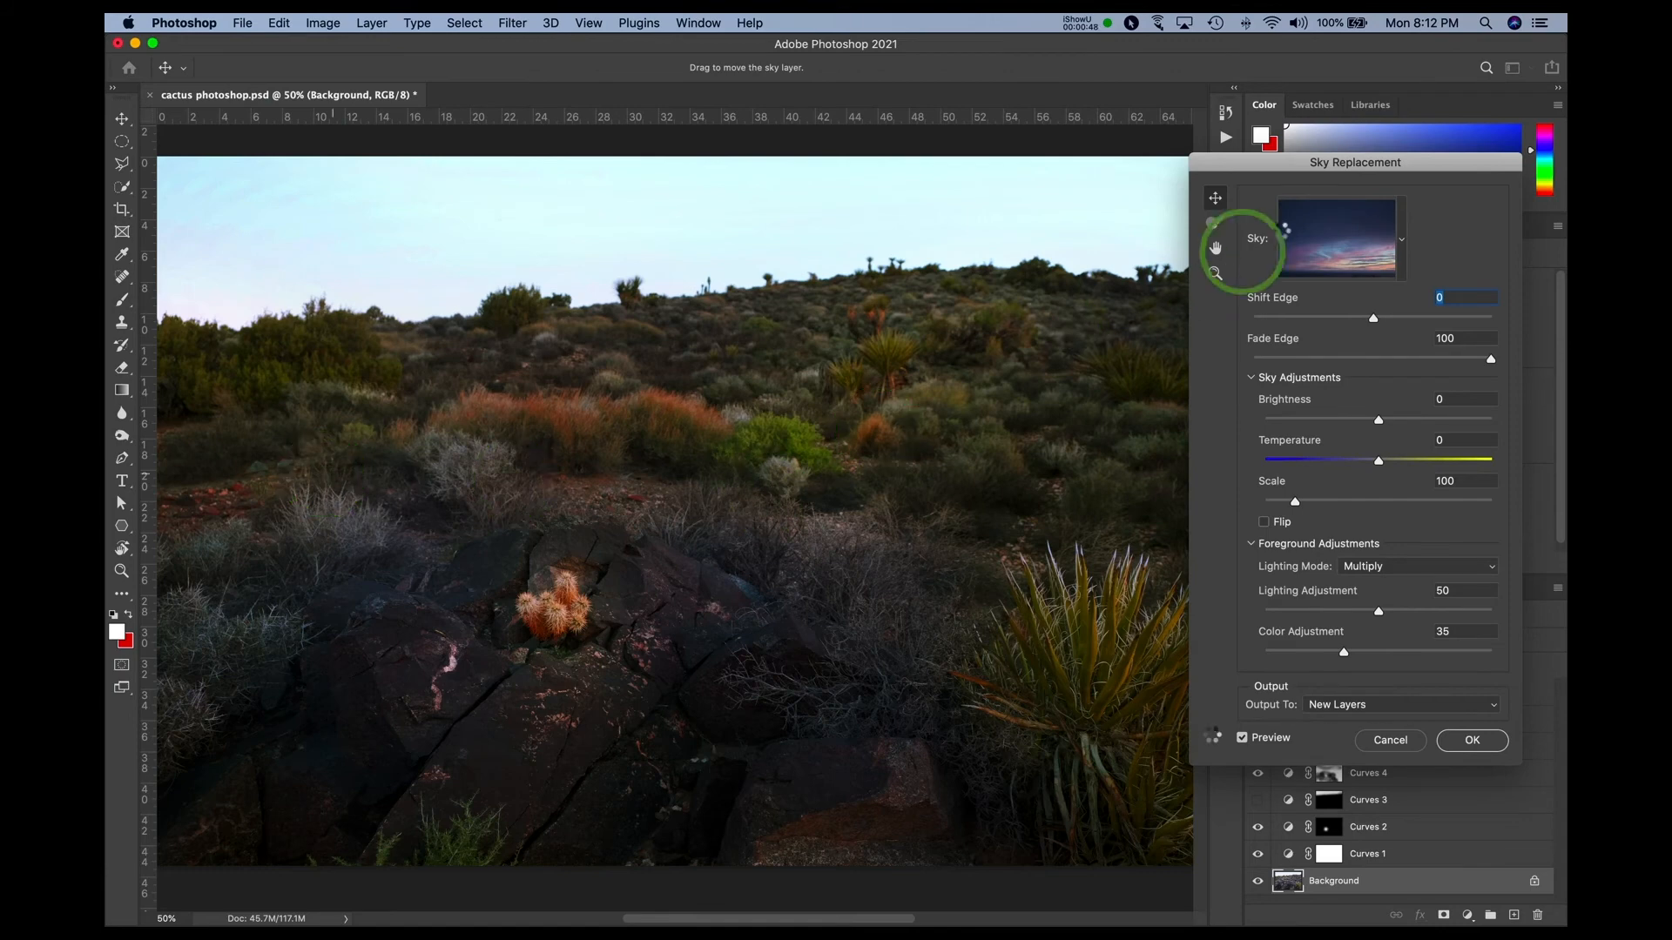
{"action": "left_click_drag", "start_coordinate": [1296, 166], "coordinate": [799, 198]}
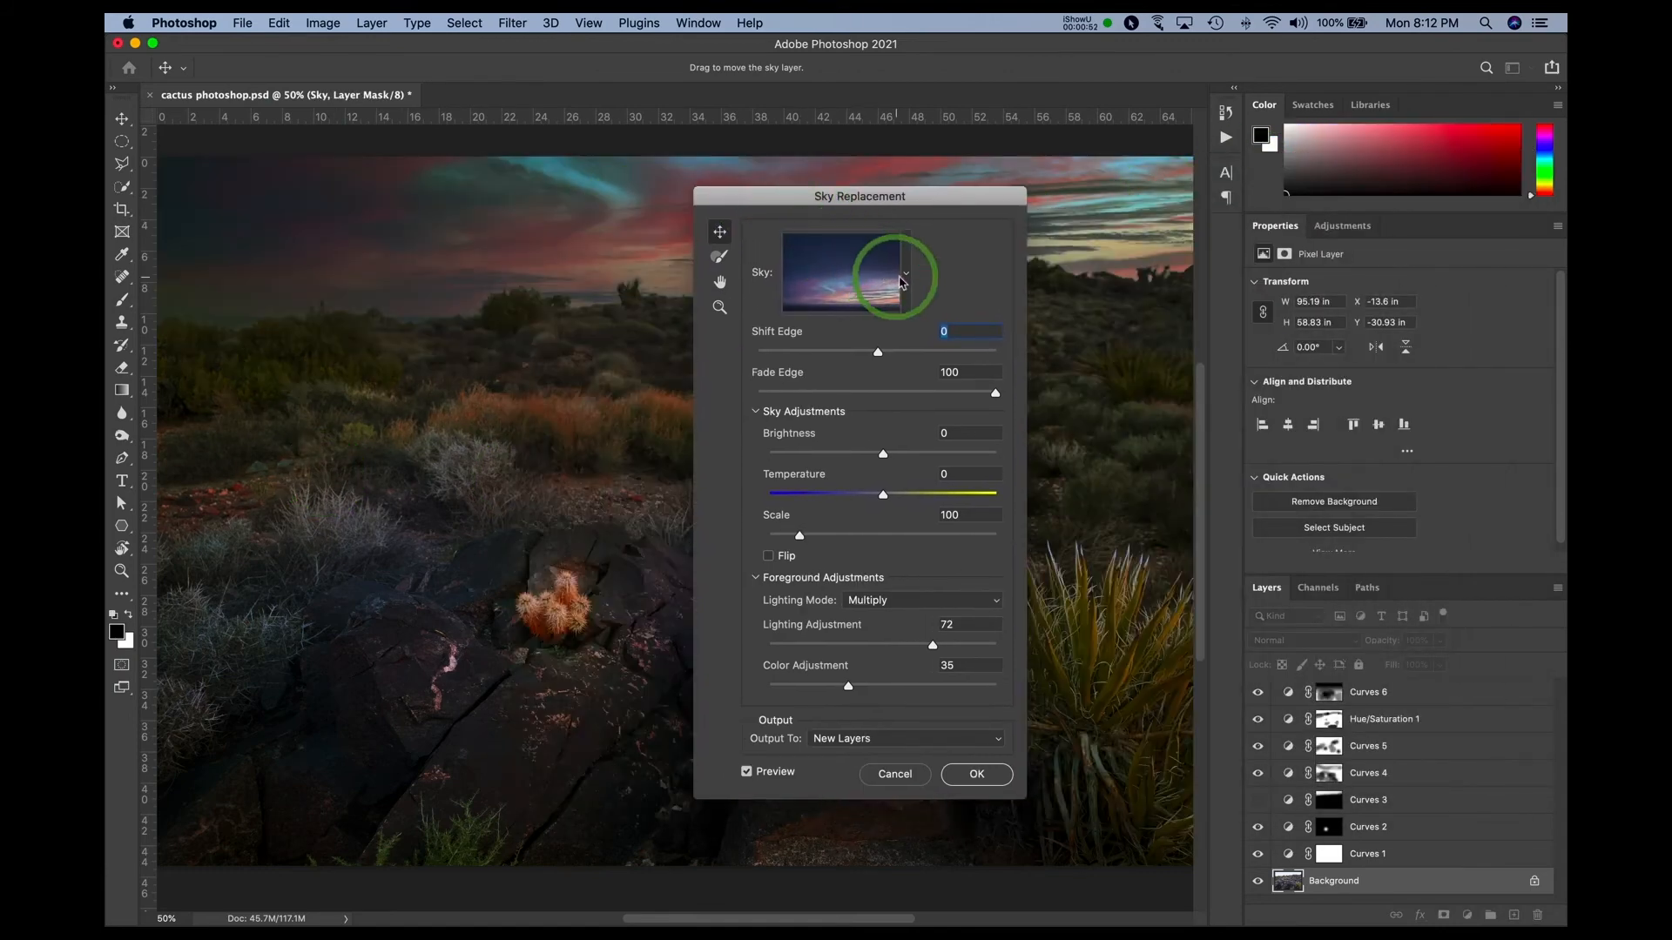
- Try the second, third and fourth Blue Skies presets as the replacement sky
{"action": "left_click", "coordinate": [906, 274]}
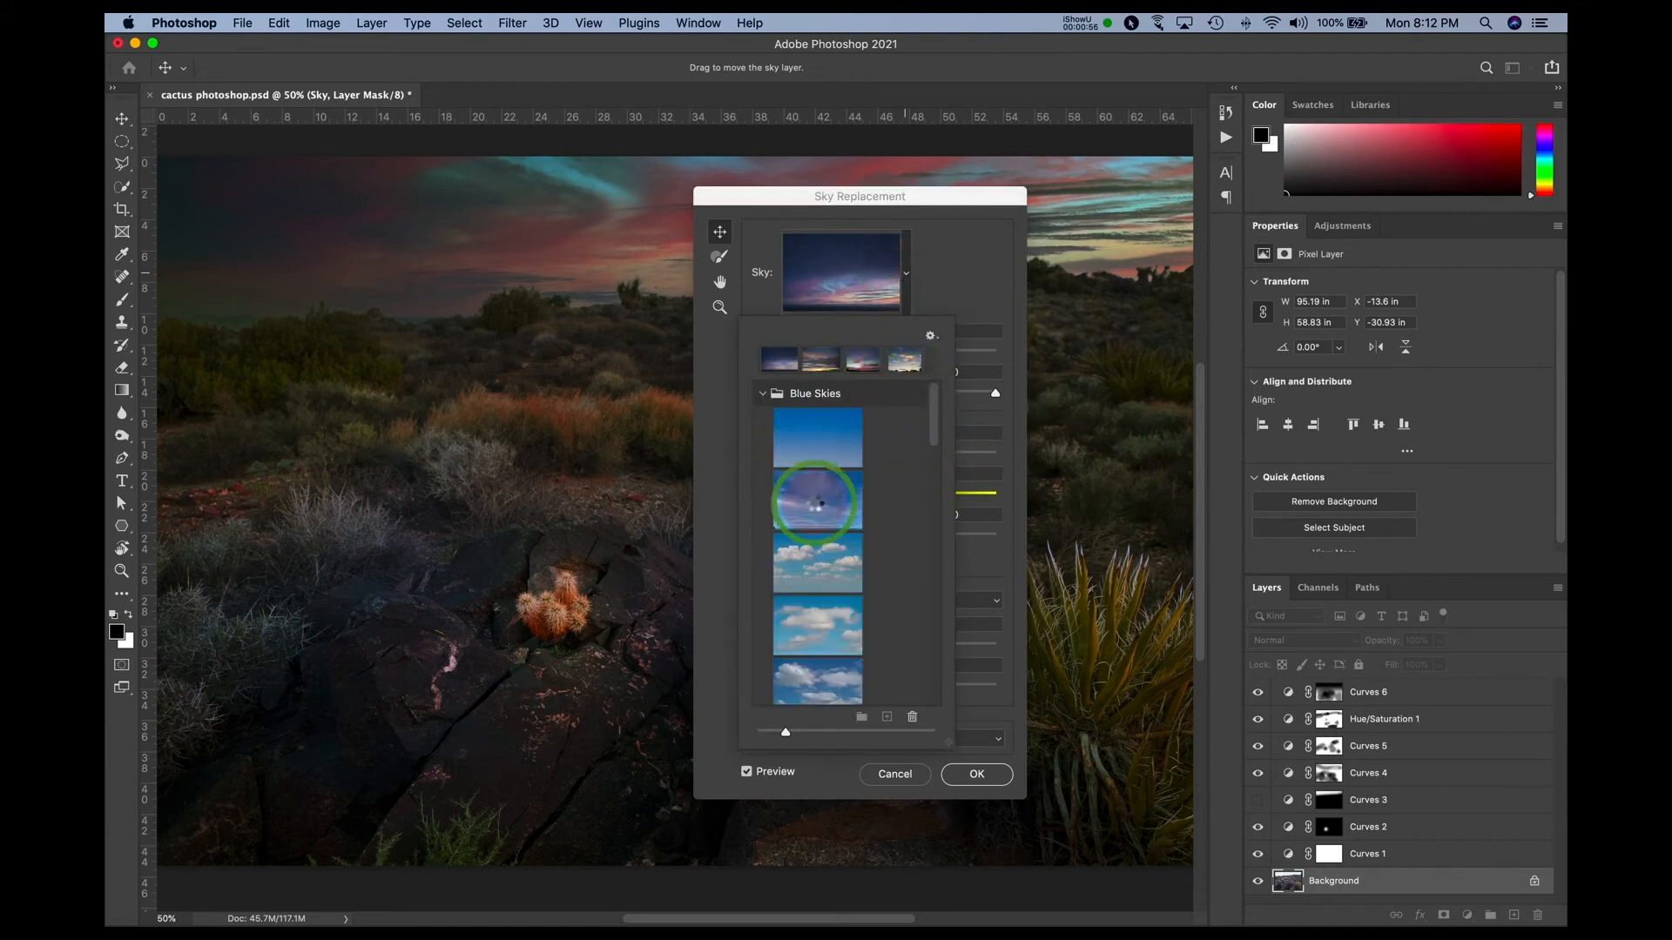
{"action": "left_click", "coordinate": [816, 507]}
{"action": "left_click_drag", "start_coordinate": [888, 198], "coordinate": [1097, 185]}
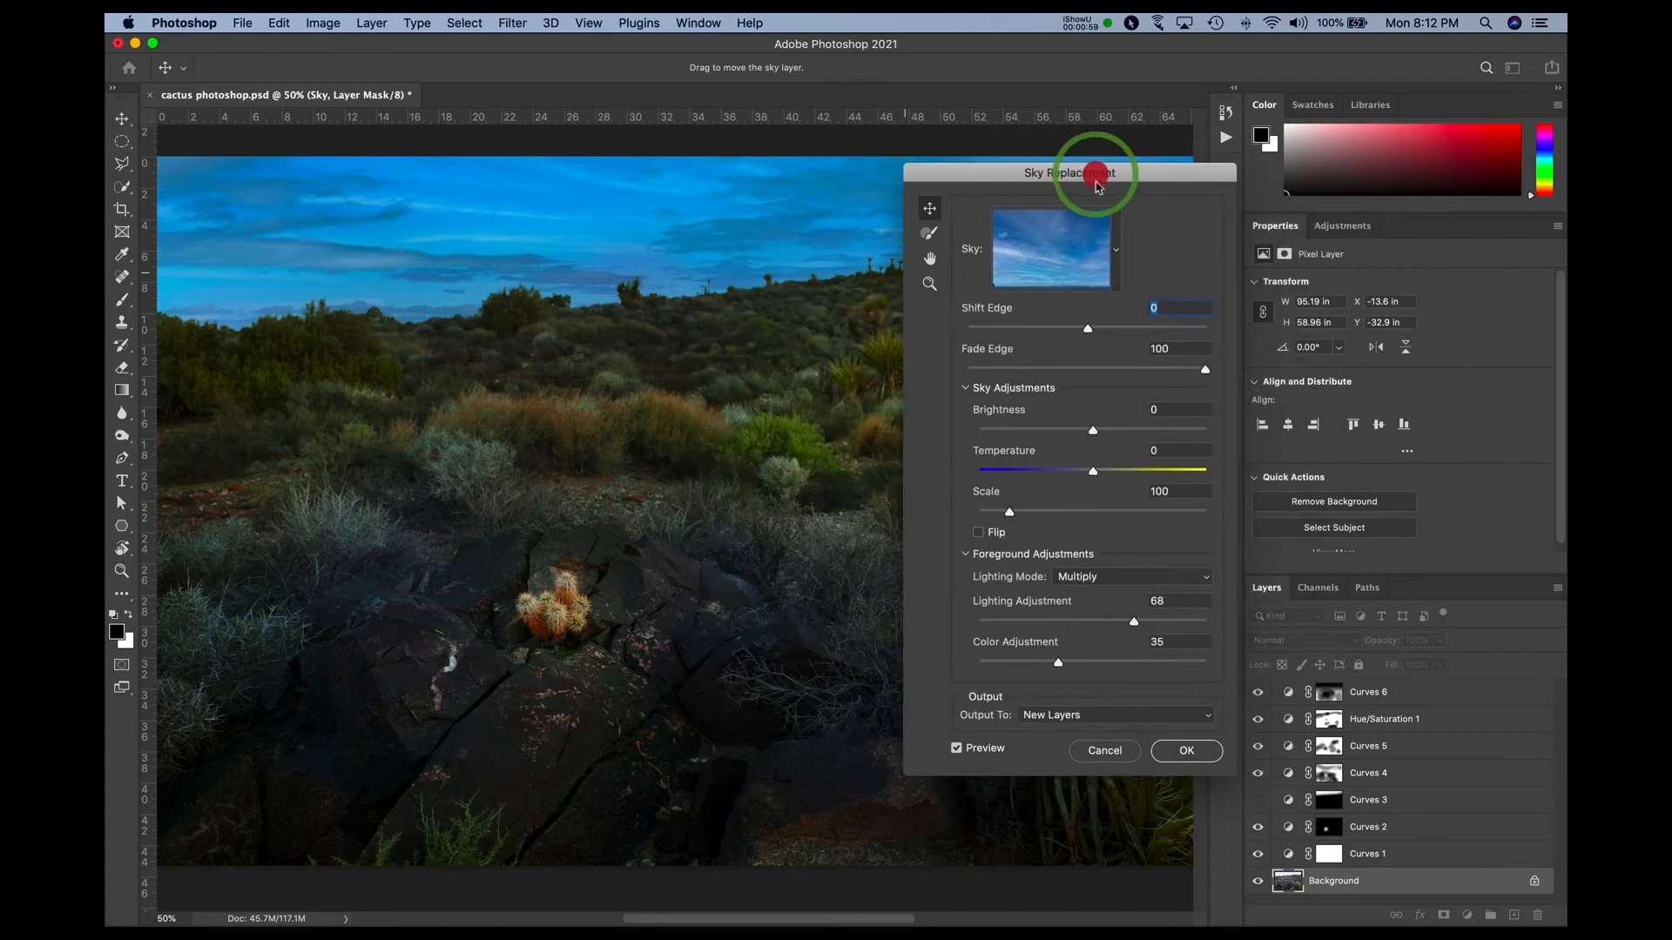
{"action": "left_click", "coordinate": [1117, 264]}
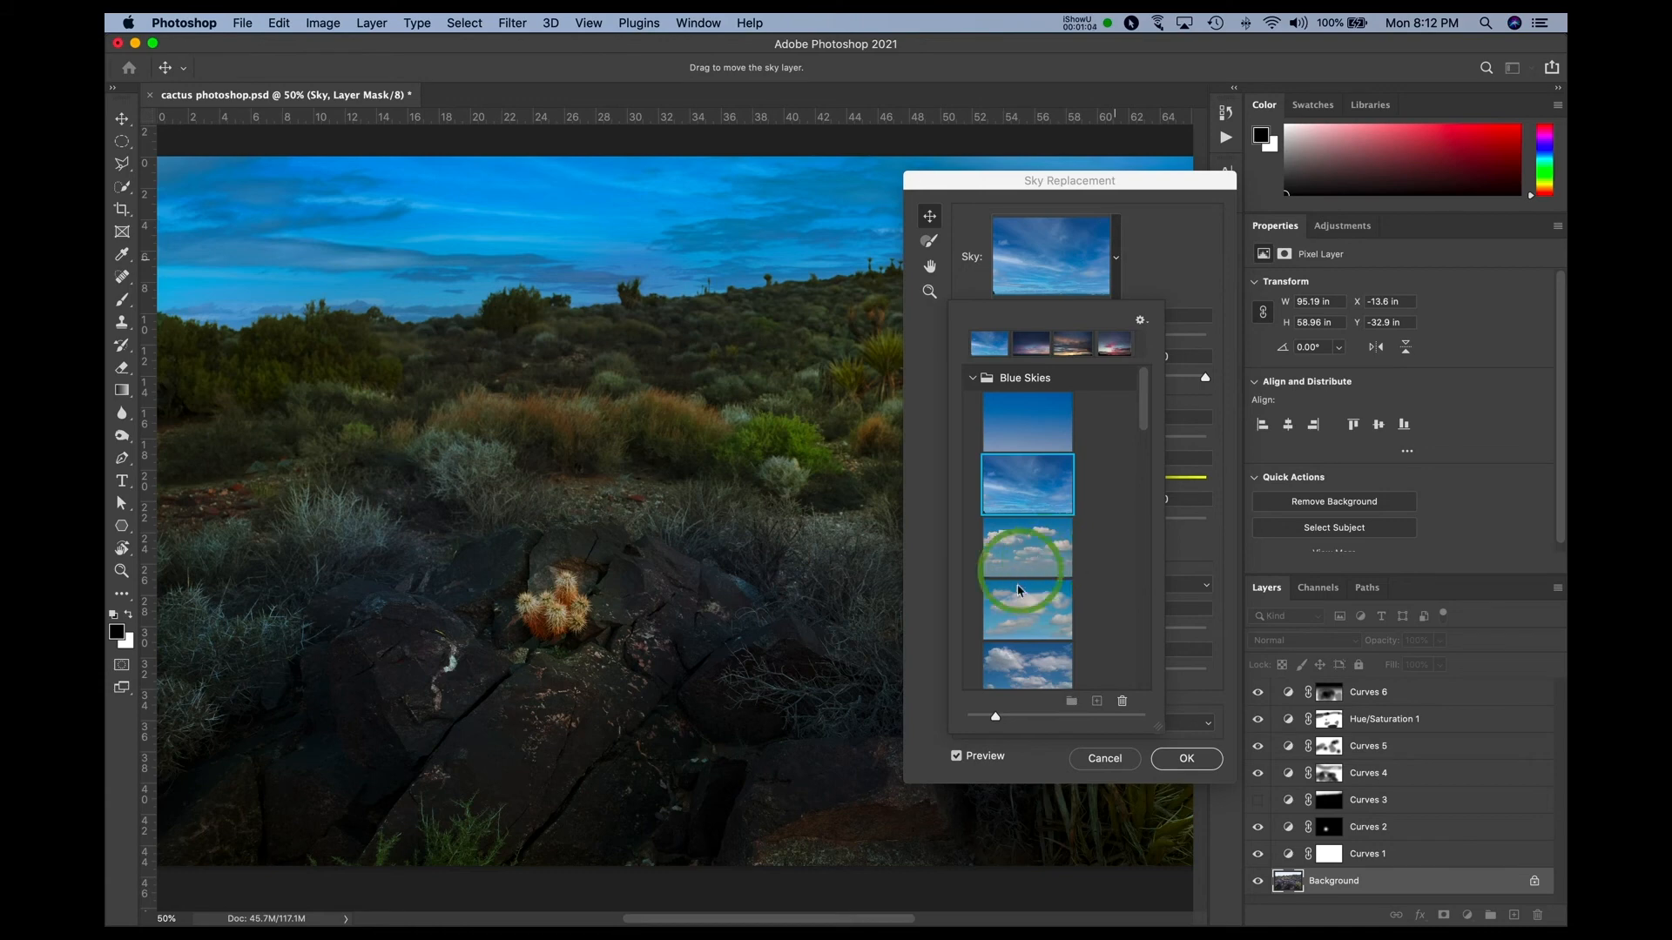
{"action": "left_click", "coordinate": [1041, 557]}
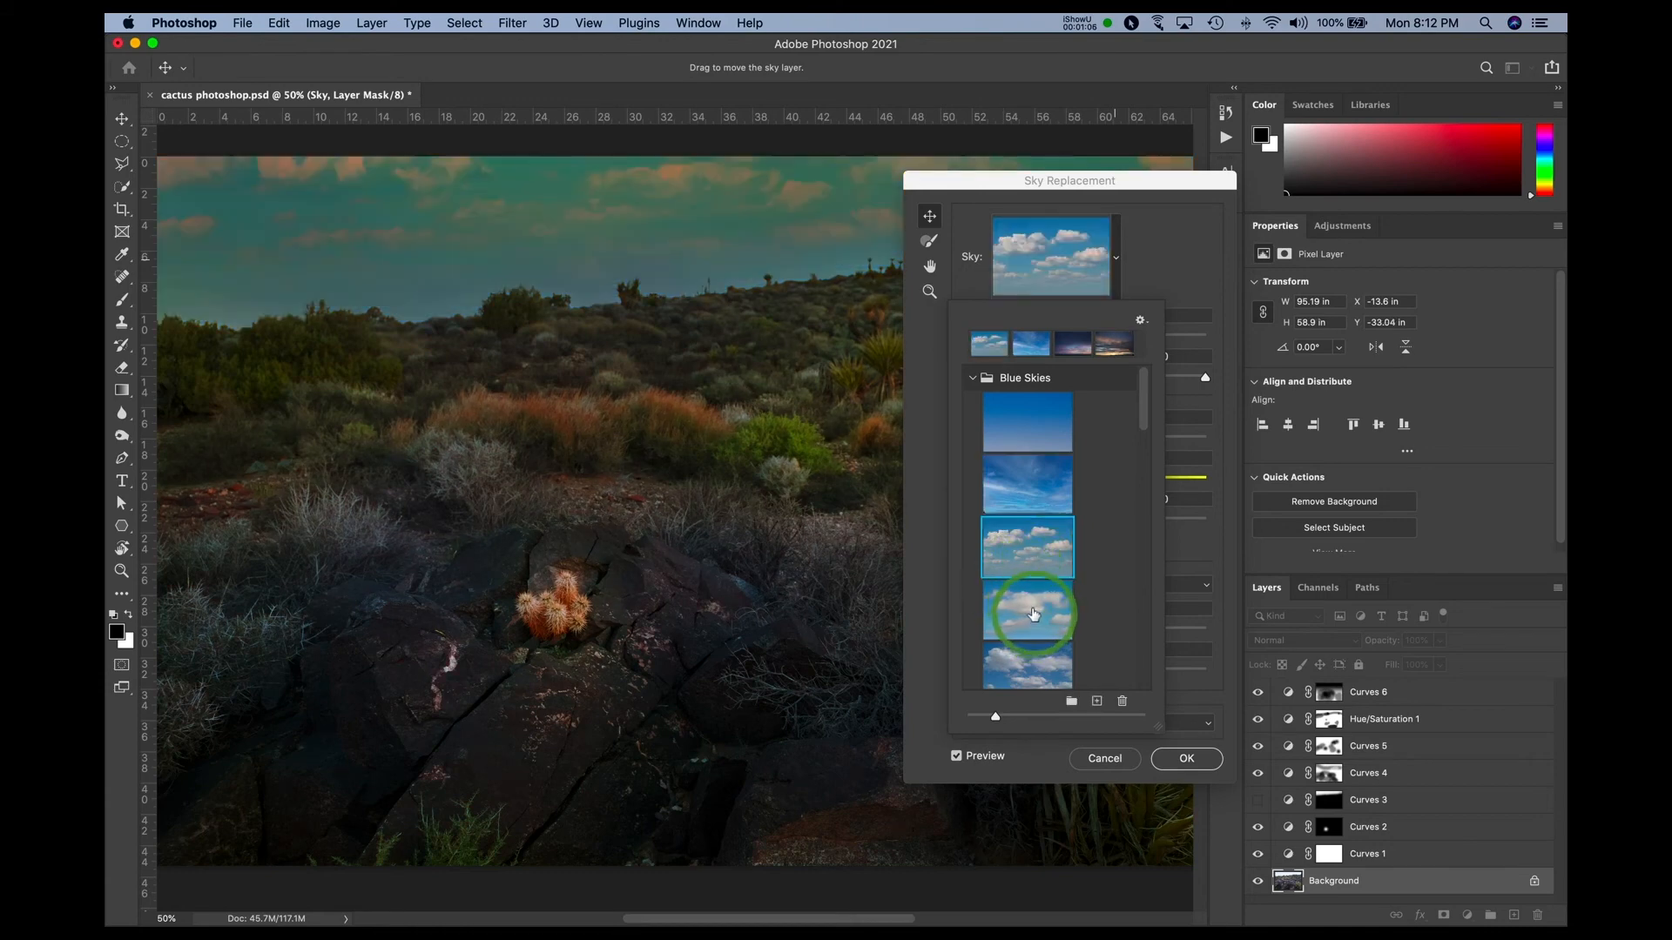
{"action": "left_click", "coordinate": [1033, 612]}
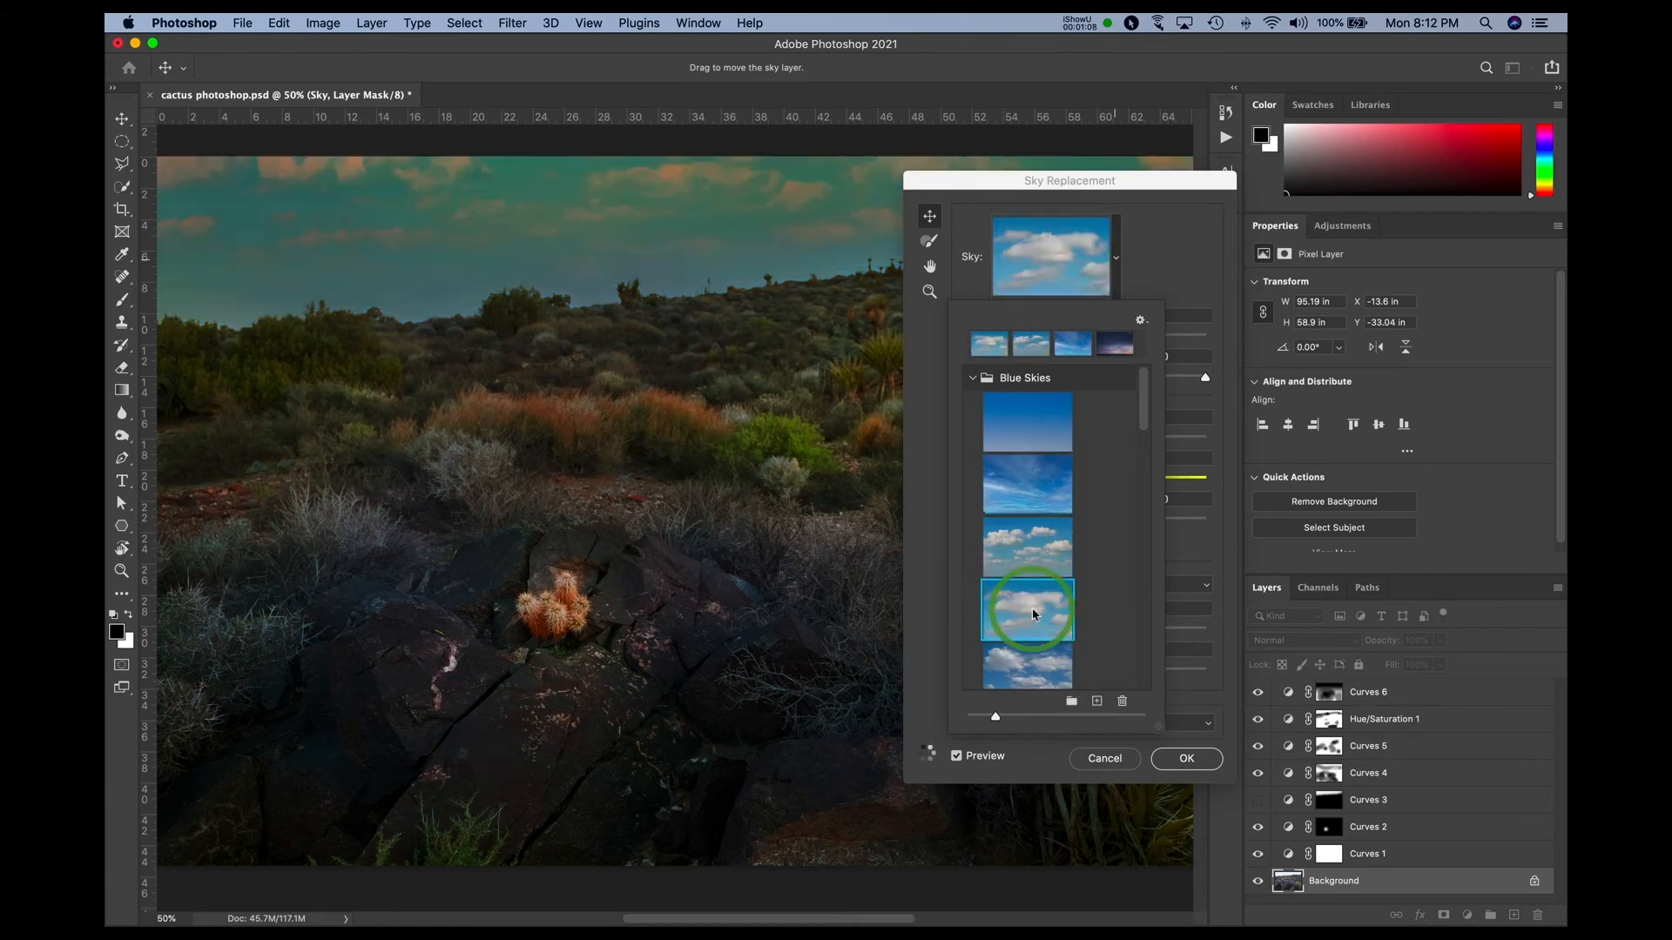
{"action": "left_click_drag", "start_coordinate": [1135, 193], "coordinate": [1079, 149]}
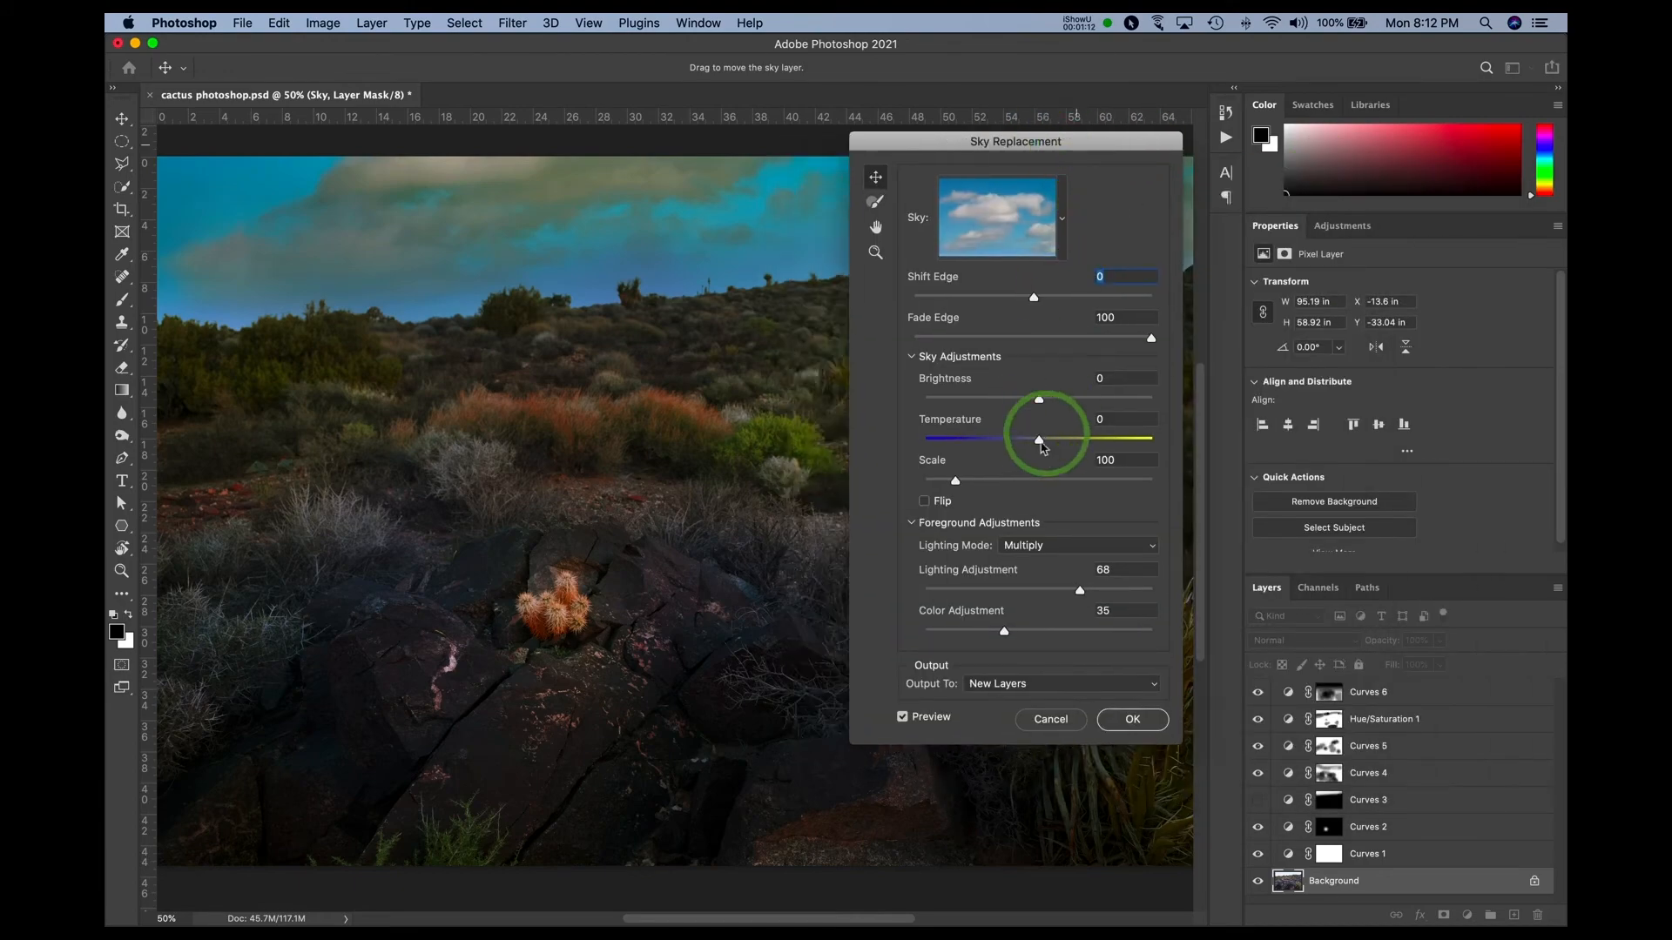
- Try the dark blue portrait sky with wispy clouds, located just above the Spectacular group, as the replacement sky
{"action": "left_click", "coordinate": [1060, 218]}
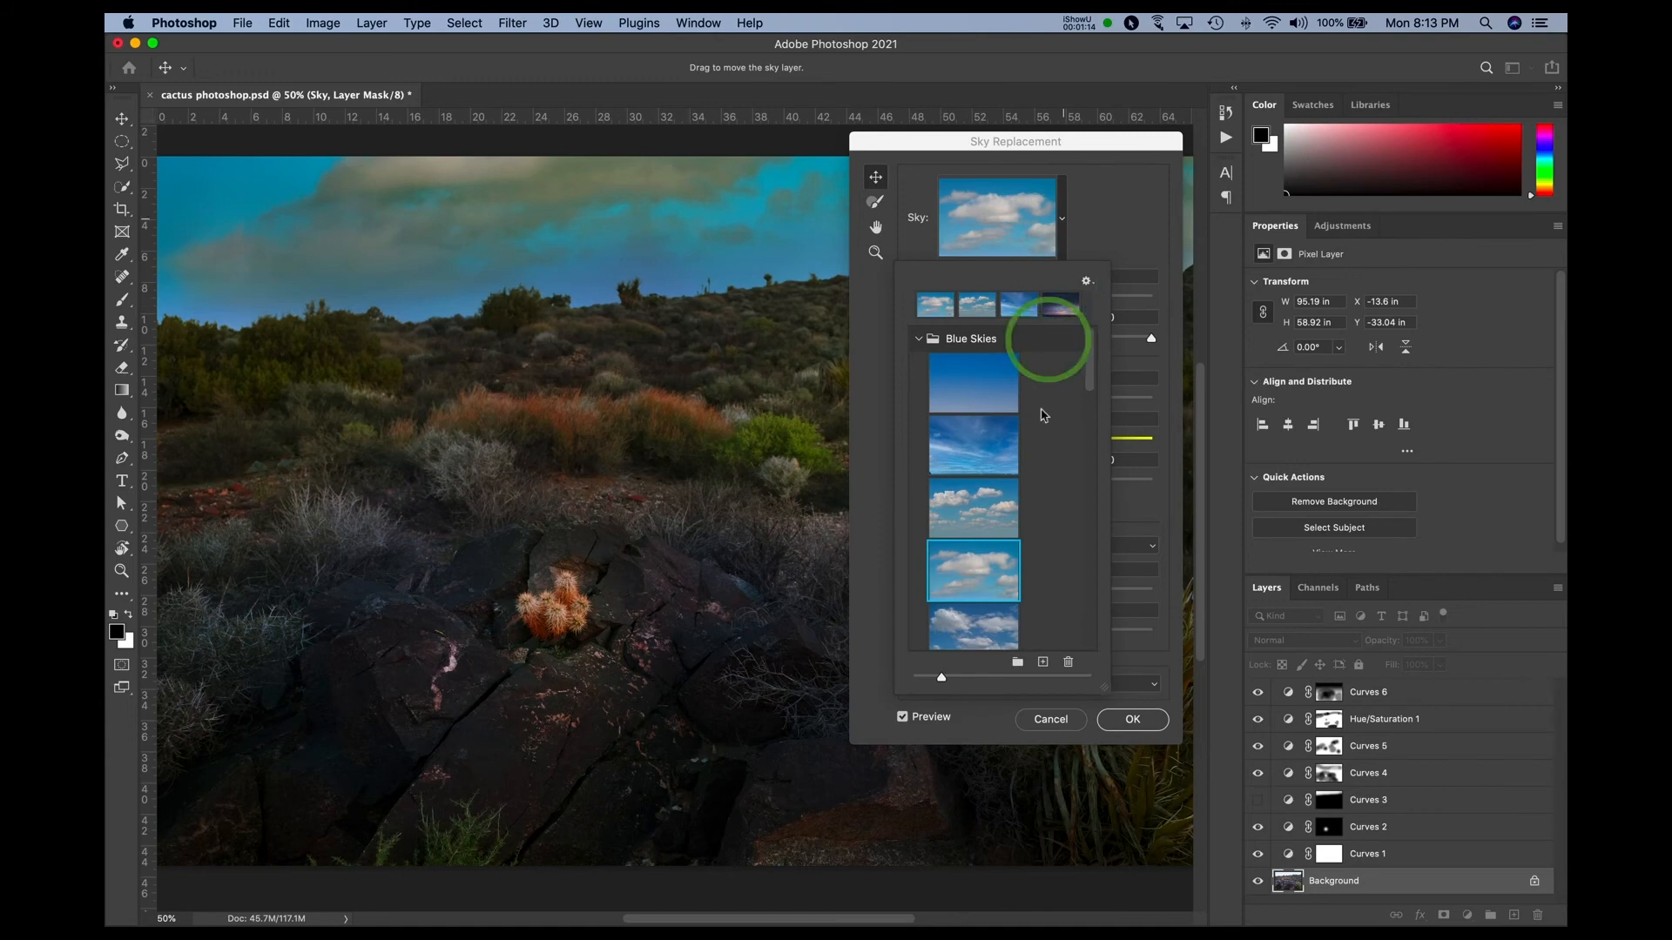
{"action": "left_click_drag", "start_coordinate": [1088, 383], "coordinate": [1100, 478]}
{"action": "left_click", "coordinate": [963, 406]}
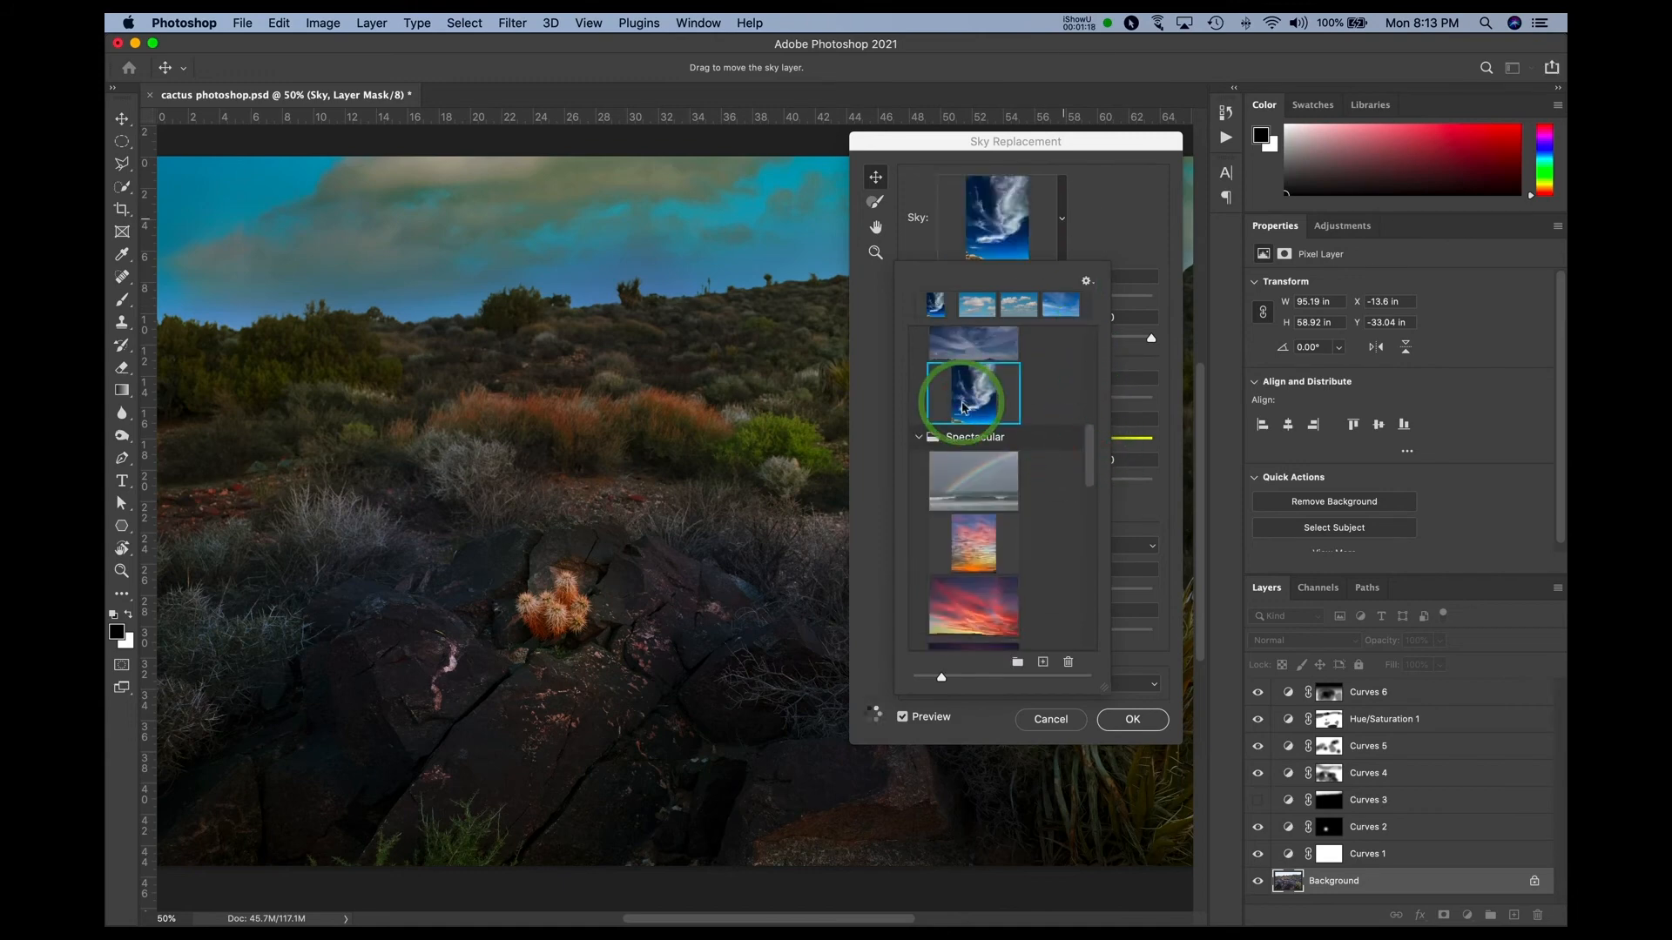
{"action": "left_click_drag", "start_coordinate": [1016, 144], "coordinate": [925, 157]}
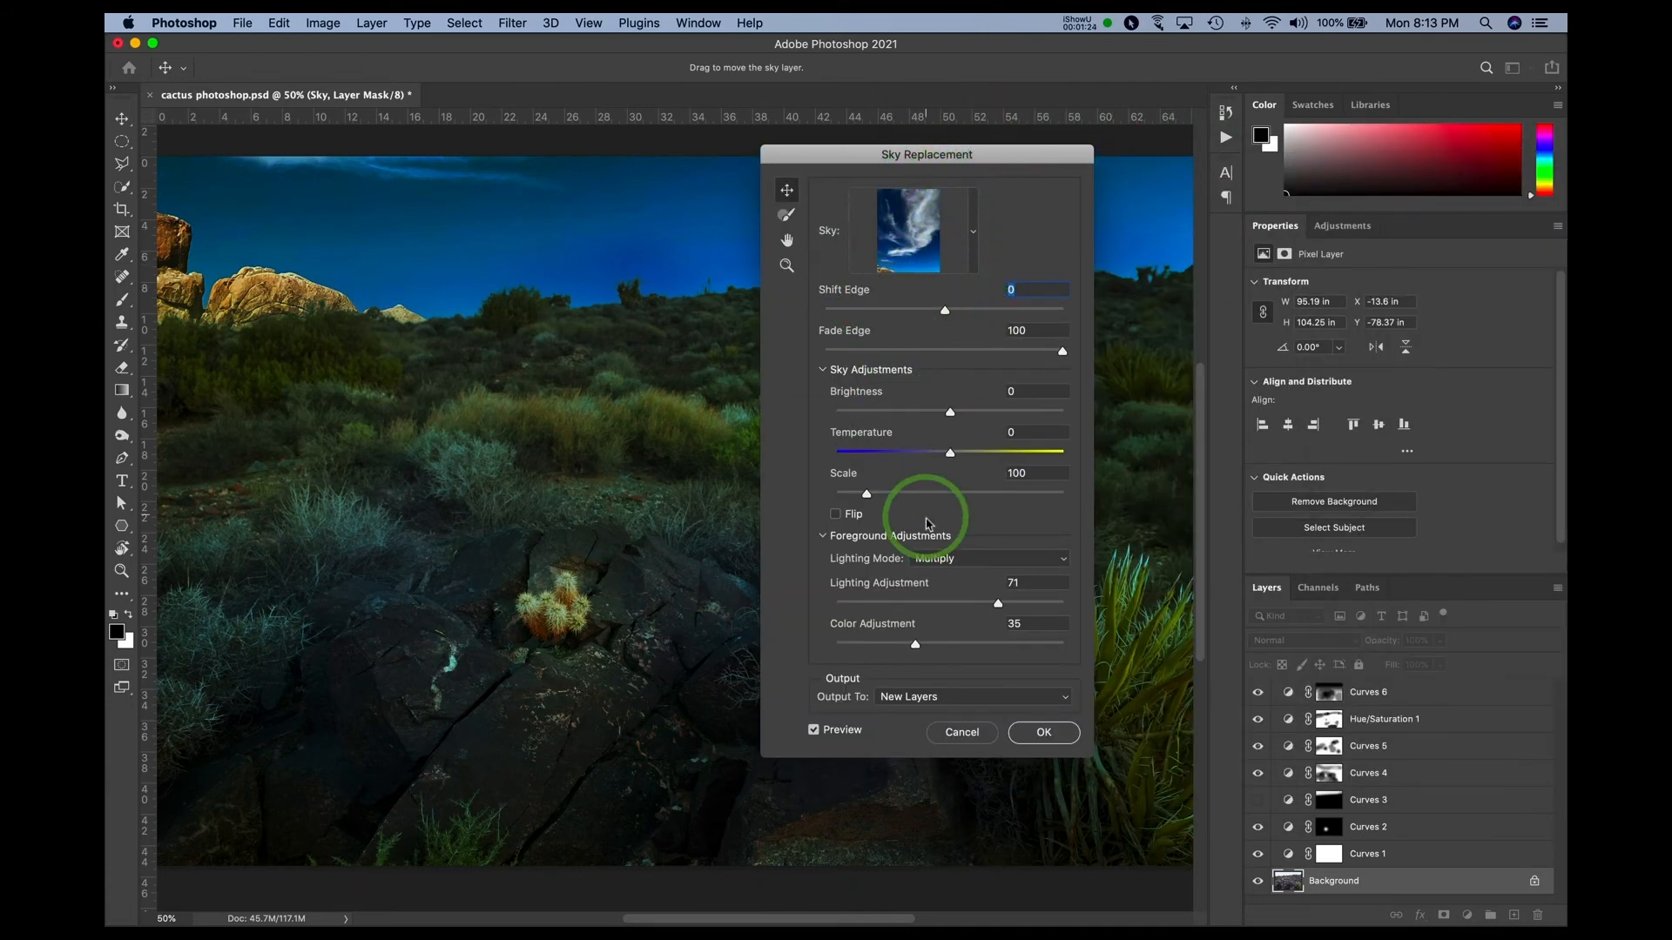
- Choose the purple dusk sky with pink clouds, second to last in the presets, and uncover the horizon
{"action": "left_click", "coordinate": [973, 232]}
{"action": "left_click_drag", "start_coordinate": [998, 384], "coordinate": [1006, 671]}
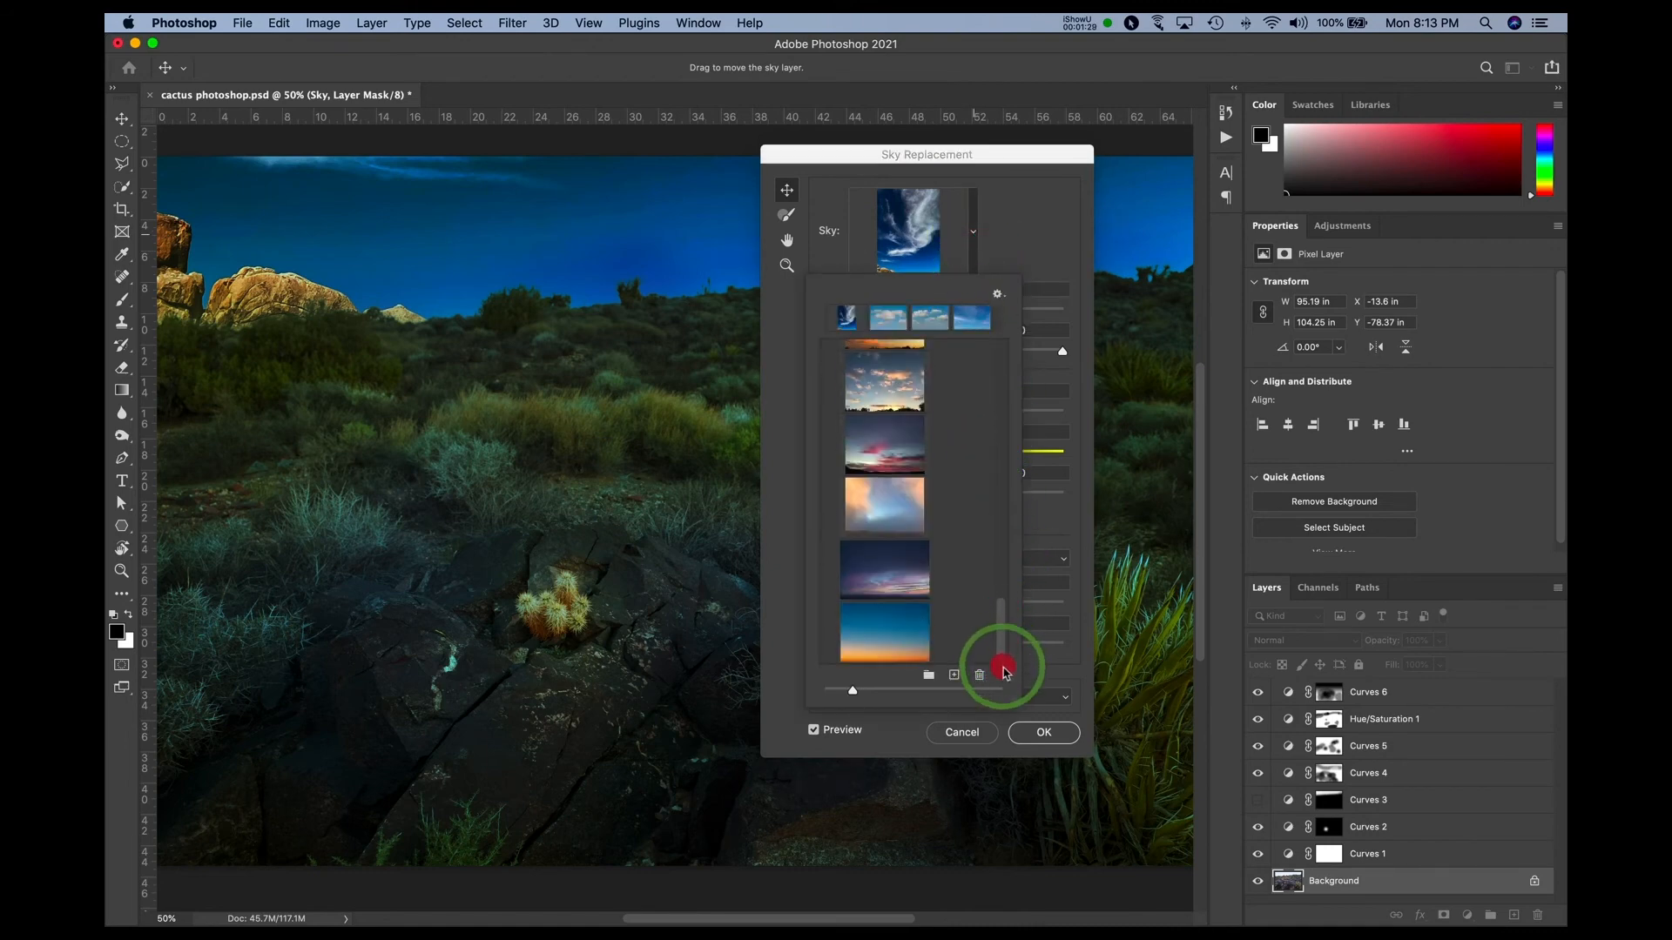
{"action": "left_click", "coordinate": [911, 577]}
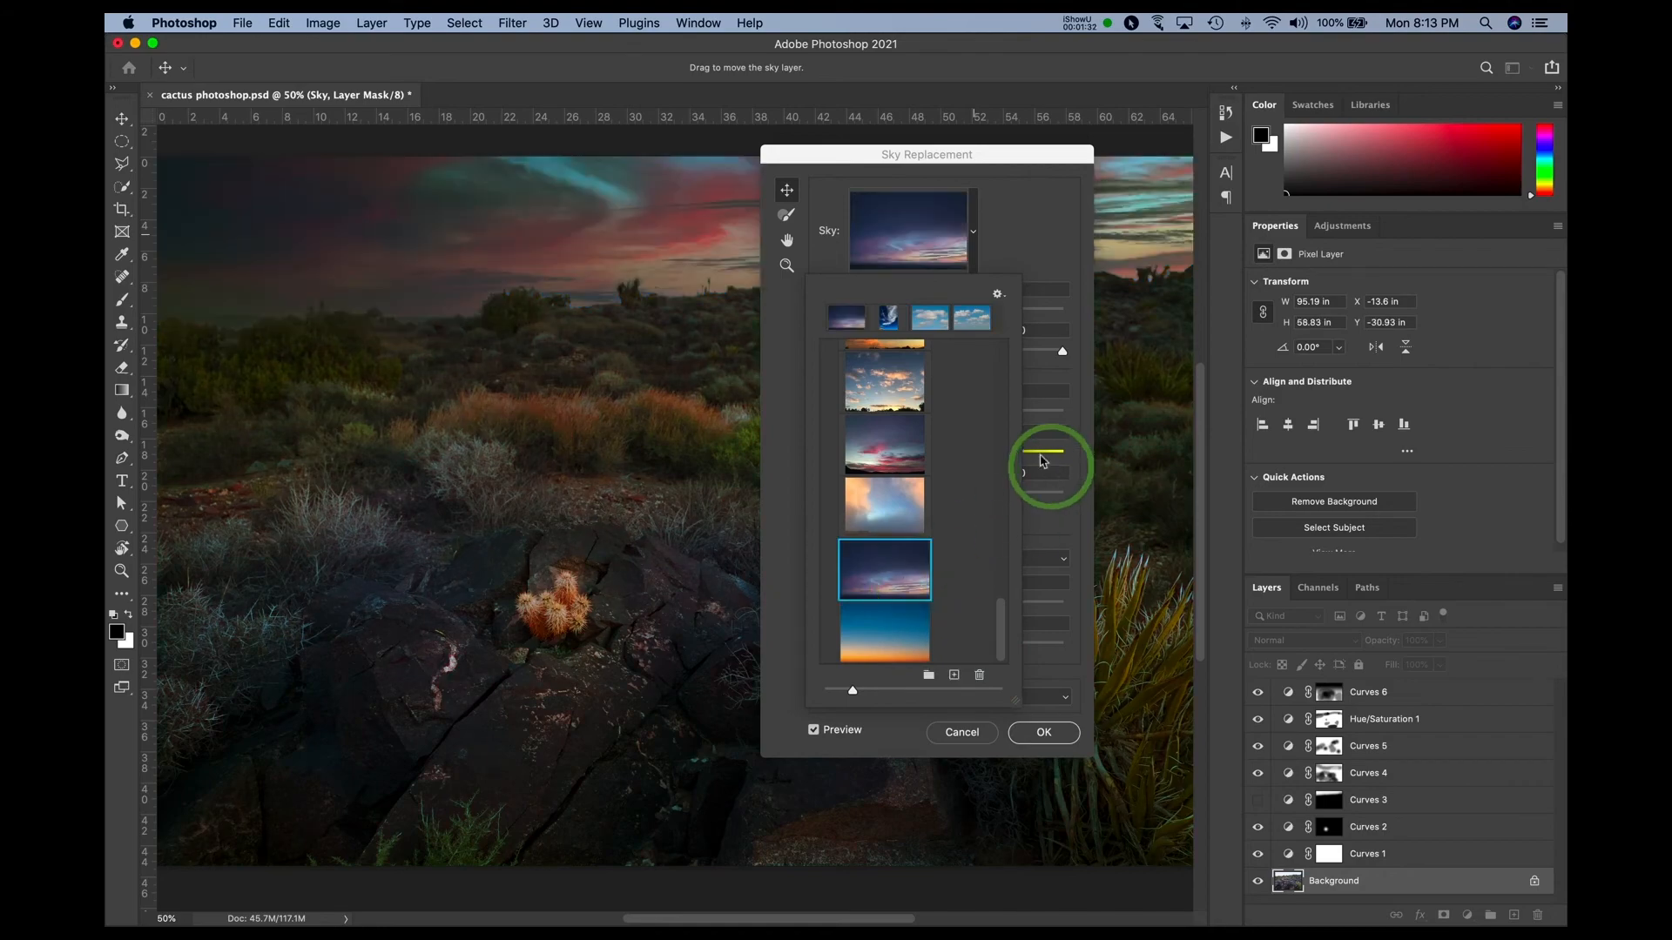
{"action": "left_click_drag", "start_coordinate": [940, 155], "coordinate": [949, 323]}
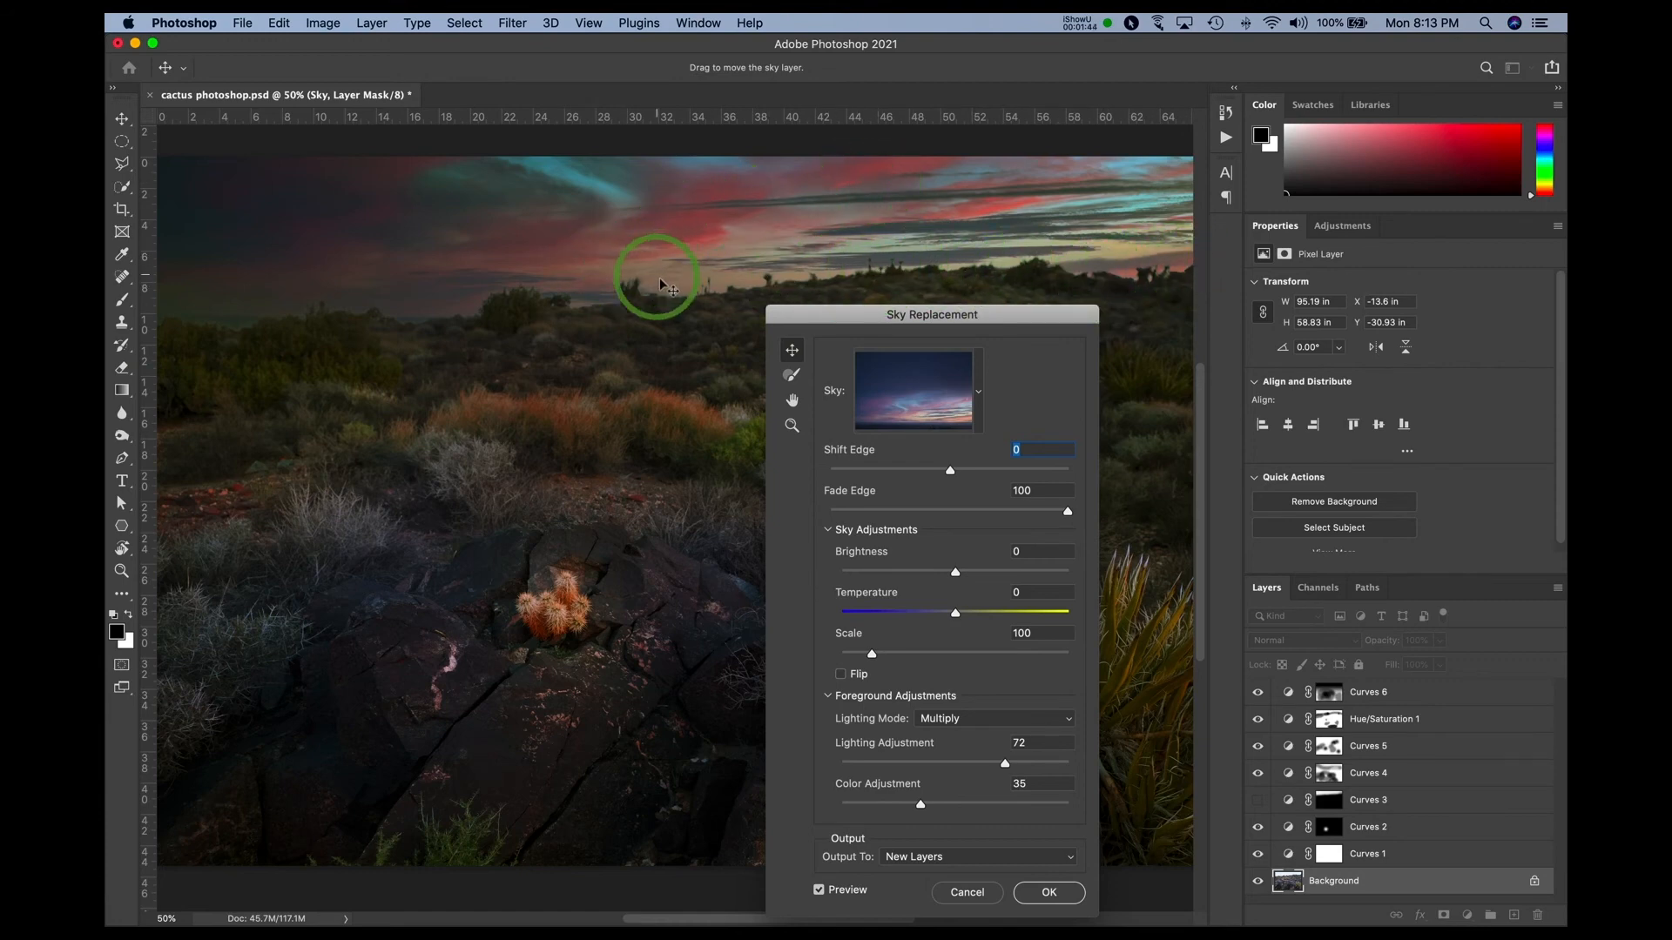
{"action": "left_click_drag", "start_coordinate": [828, 317], "coordinate": [844, 244]}
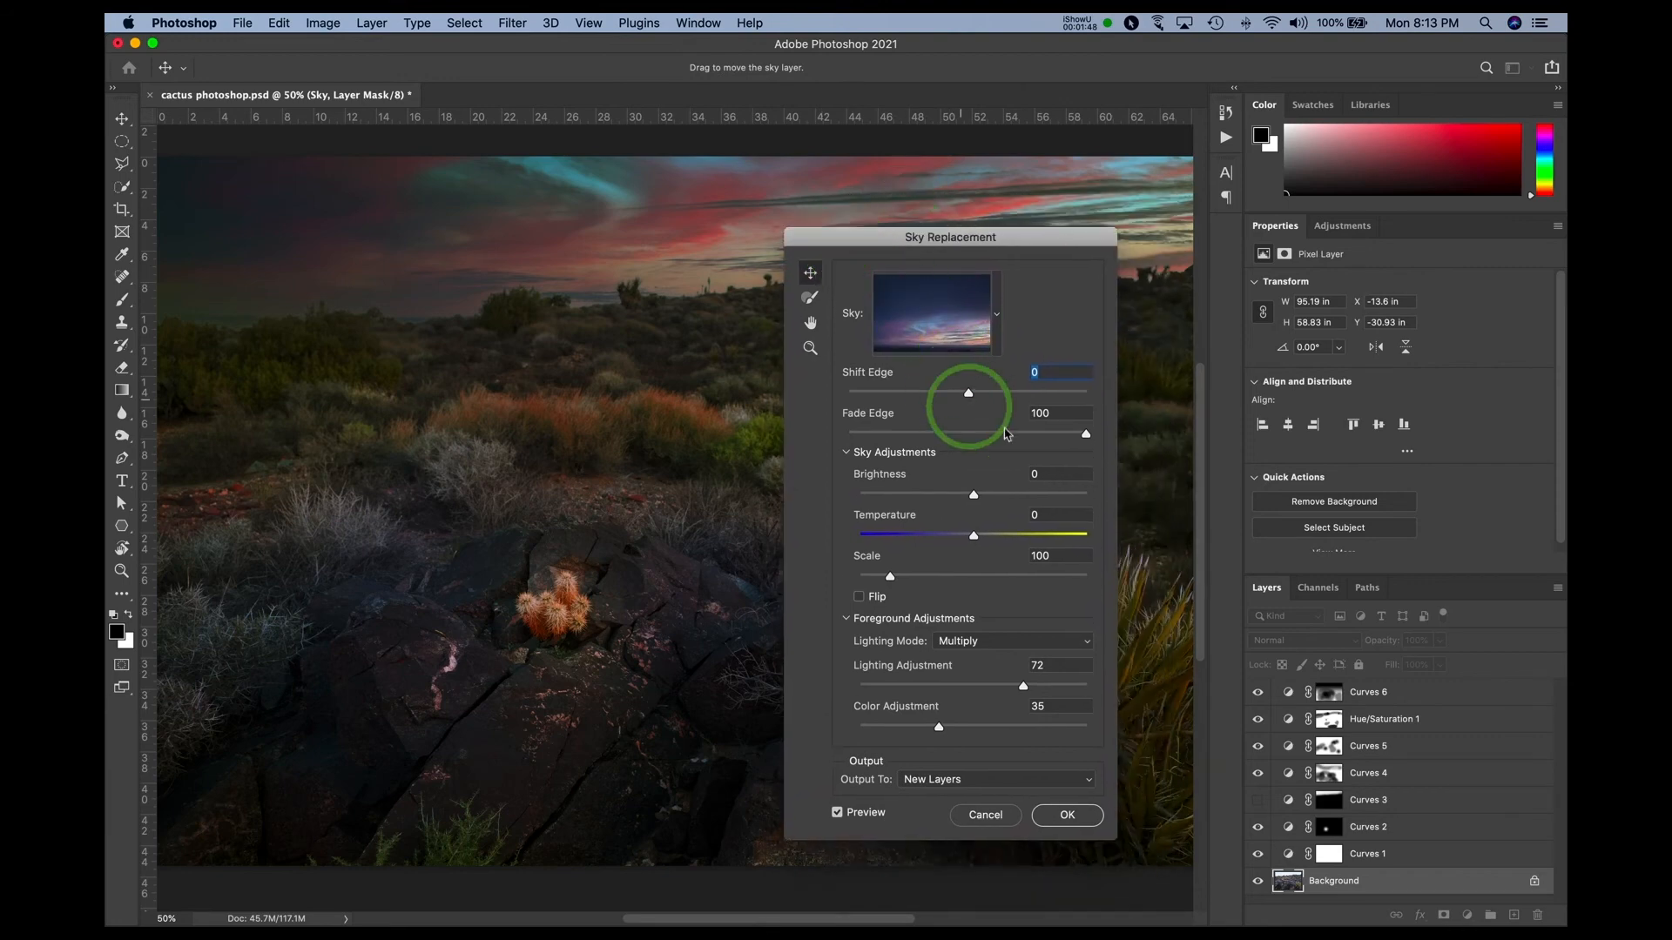
- Try Shift Edge values of -38 and 27, and a Fade Edge of 14, on the replacement sky
{"action": "left_click_drag", "start_coordinate": [969, 392], "coordinate": [925, 401]}
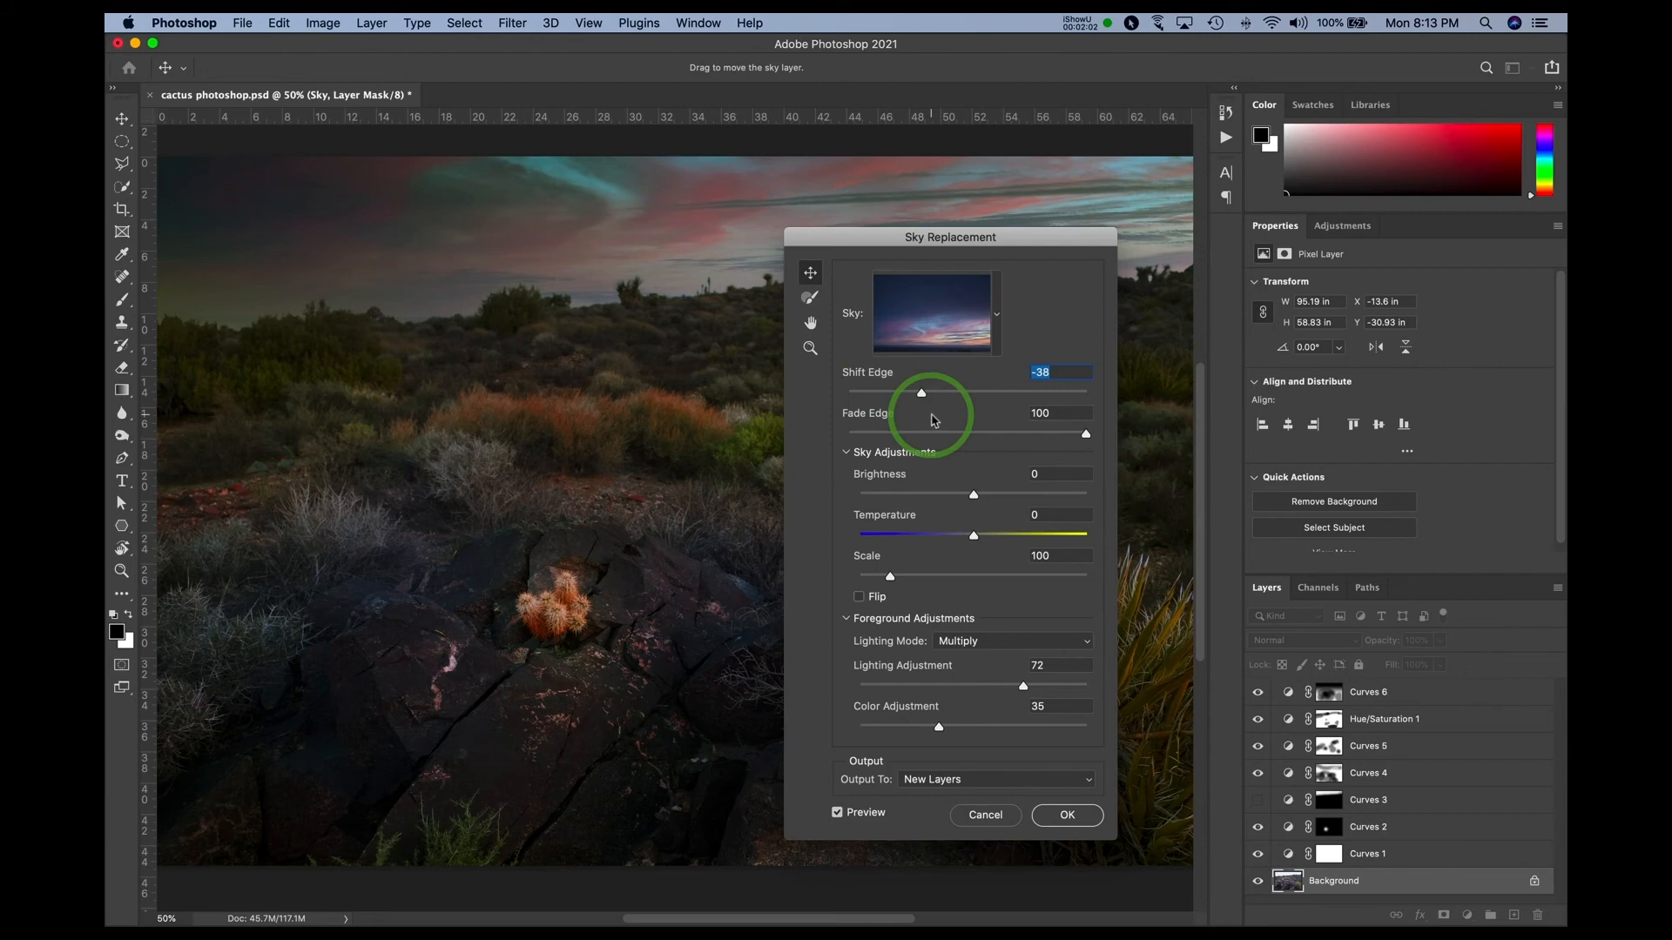
{"action": "left_click_drag", "start_coordinate": [919, 402], "coordinate": [1000, 400]}
{"action": "mouse_move", "coordinate": [999, 240]}
{"action": "left_mouse_down"}
{"action": "mouse_move", "coordinate": [1393, 301]}
{"action": "mouse_move", "coordinate": [978, 249]}
{"action": "left_mouse_up"}
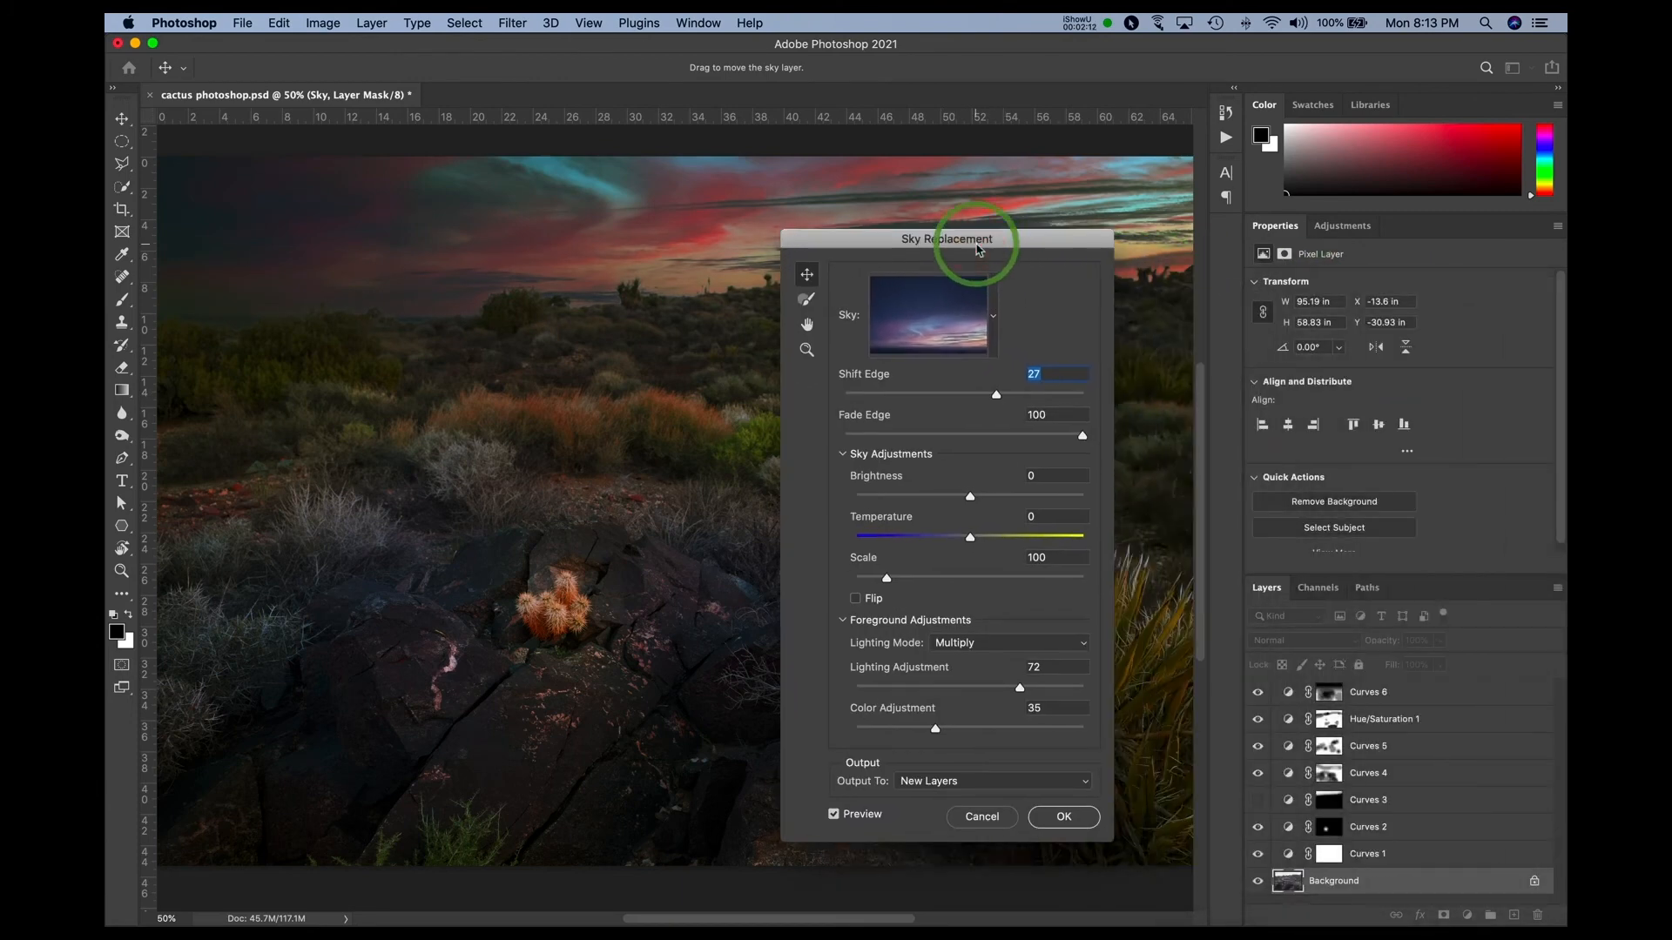
{"action": "left_click_drag", "start_coordinate": [1080, 446], "coordinate": [881, 441]}
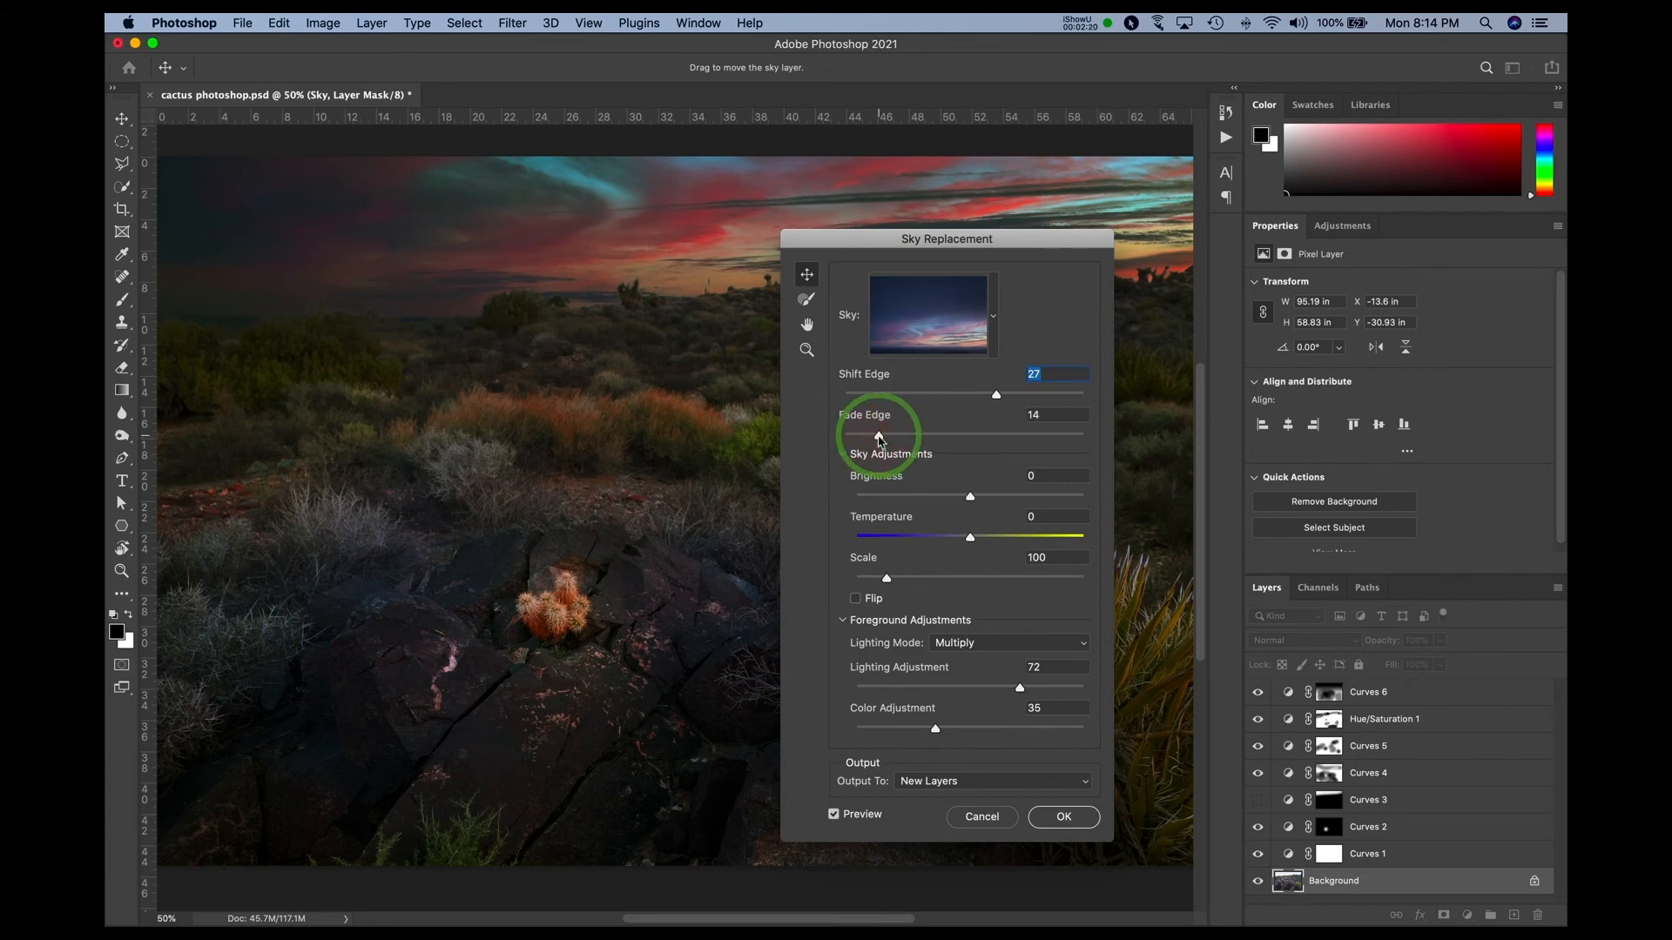
{"action": "left_click_drag", "start_coordinate": [873, 236], "coordinate": [872, 282]}
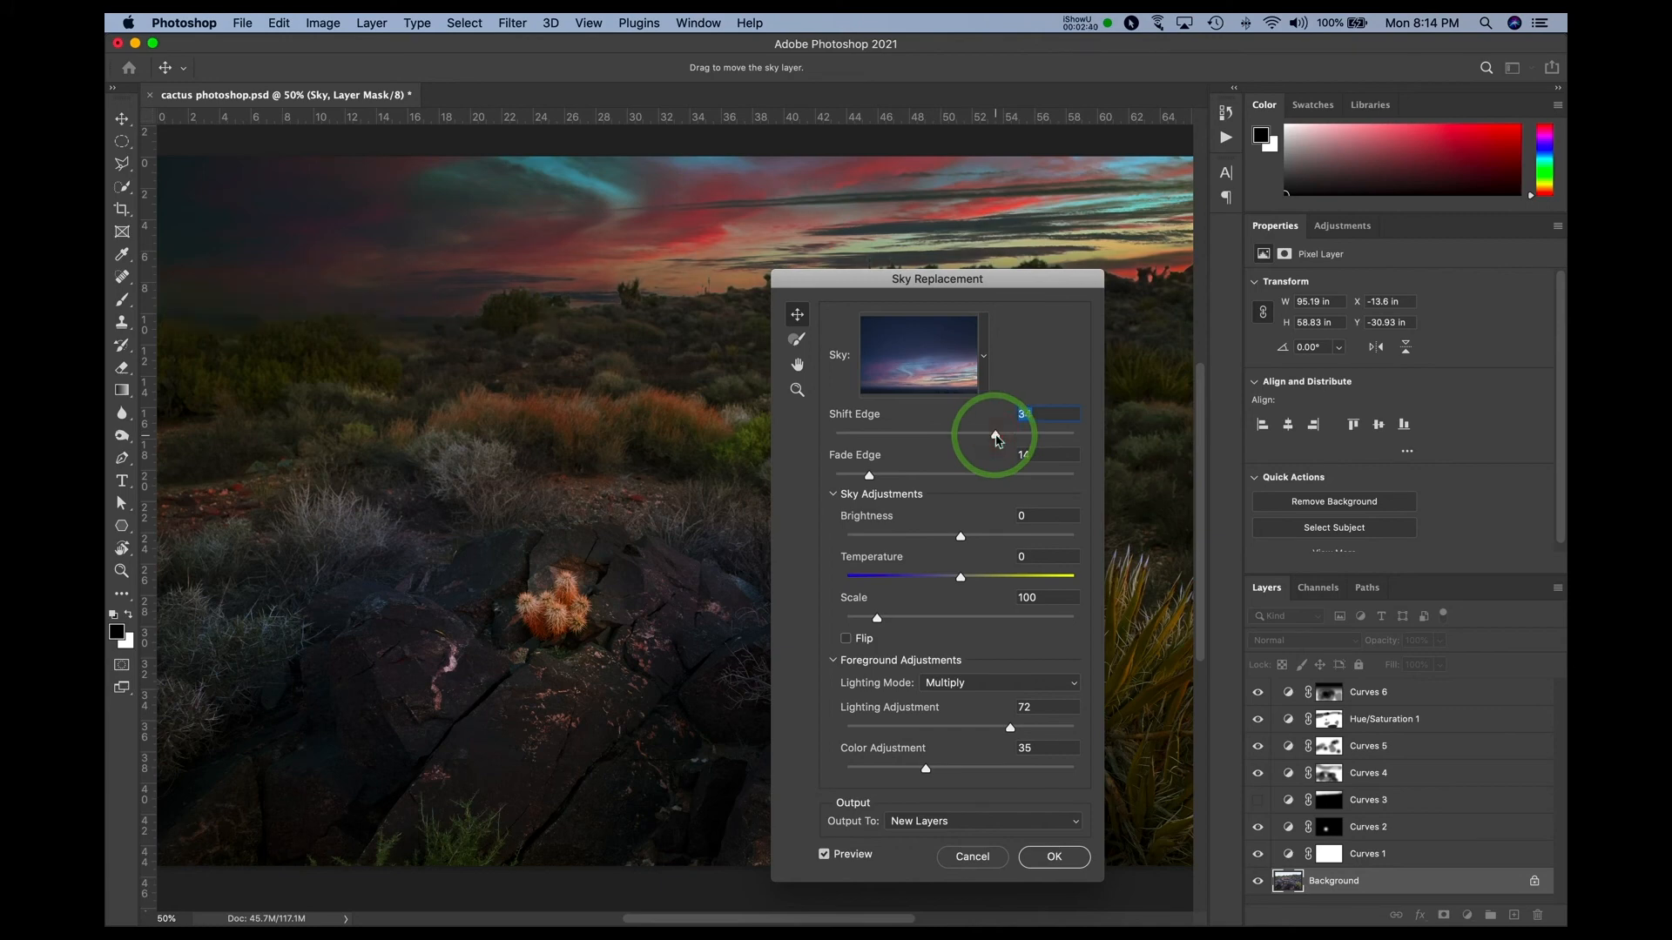
- Set the replacement sky's Shift Edge to 44 and Fade Edge to 69
{"action": "left_click_drag", "start_coordinate": [998, 444], "coordinate": [953, 442]}
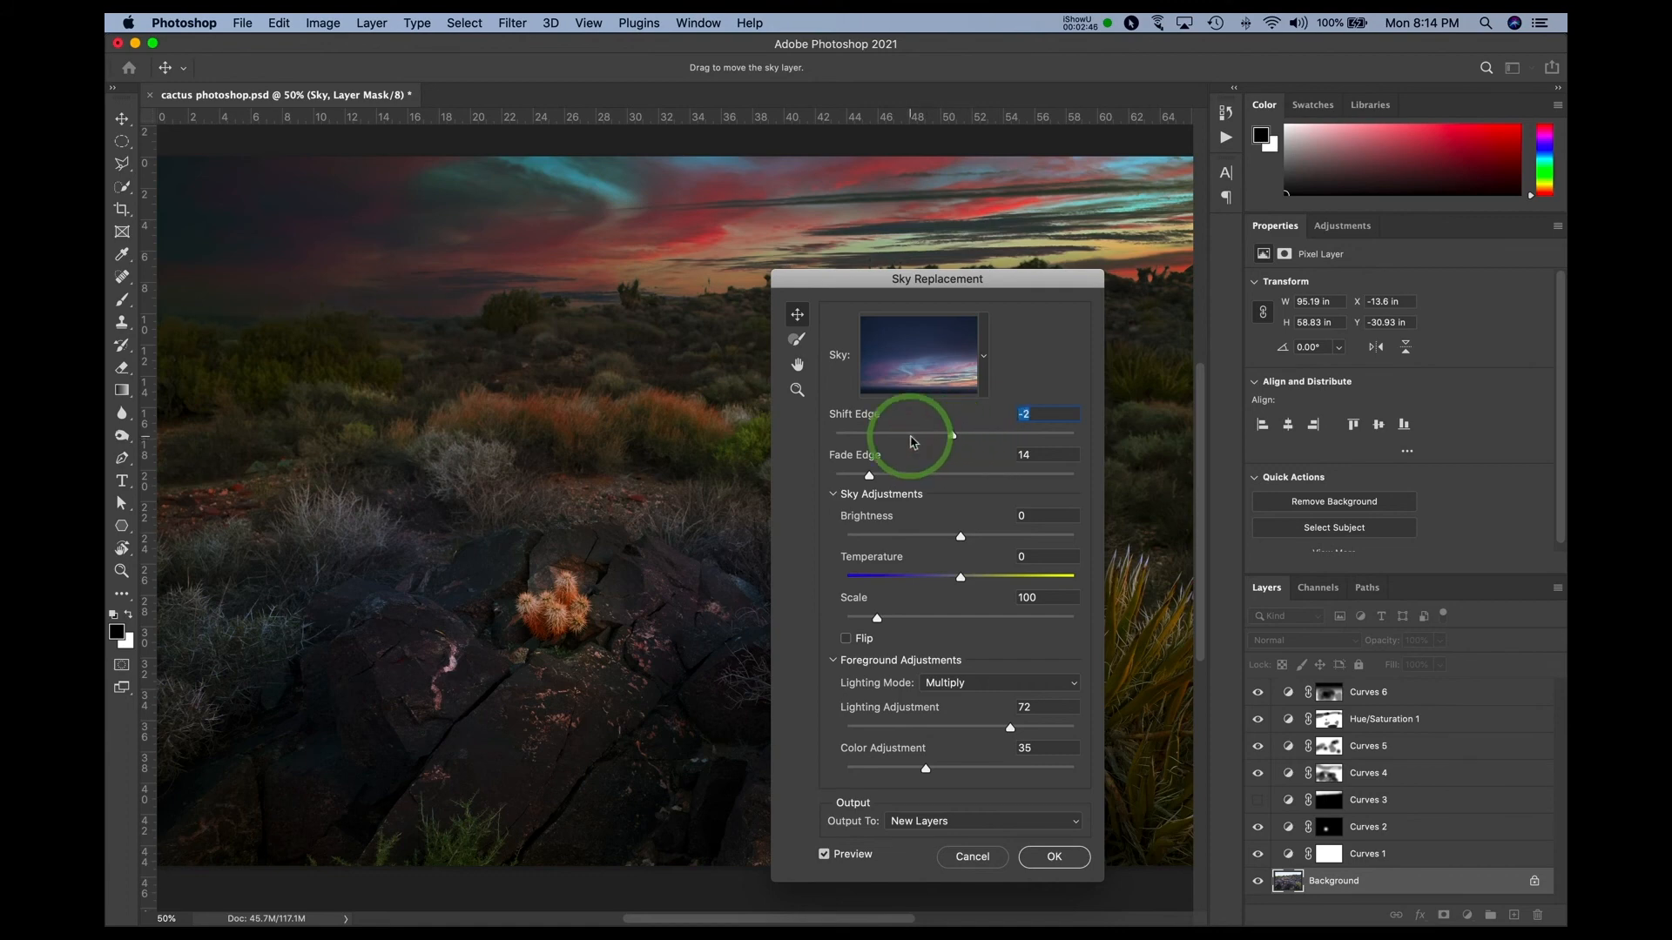
{"action": "left_click_drag", "start_coordinate": [953, 436], "coordinate": [1008, 442]}
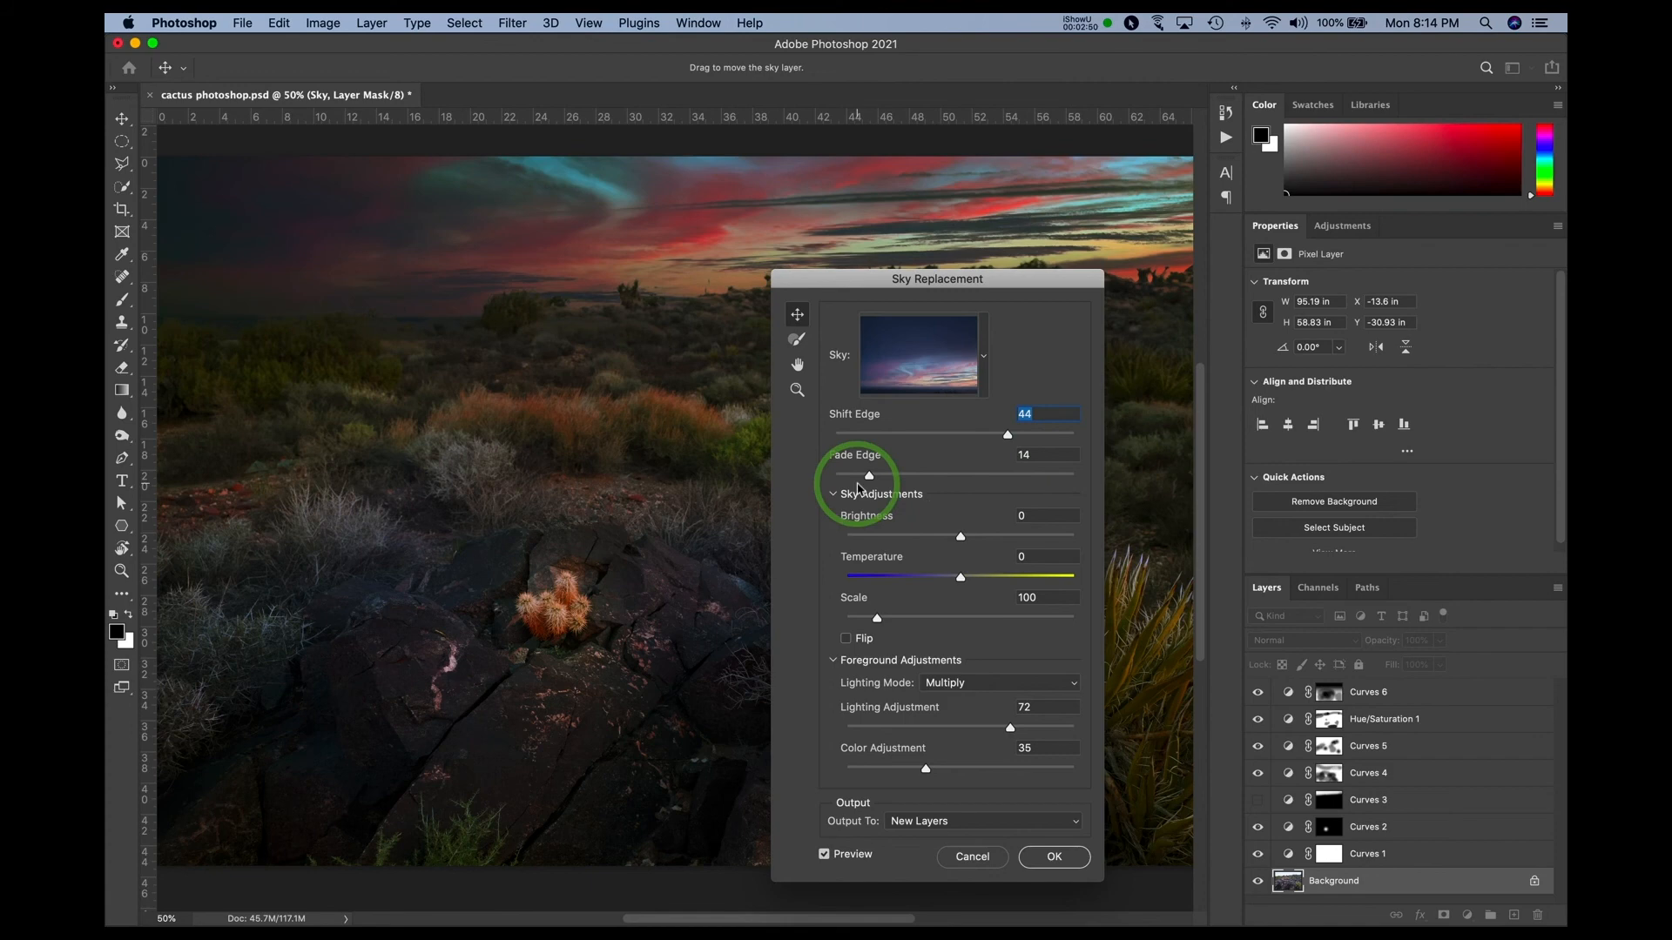
{"action": "left_click_drag", "start_coordinate": [882, 481], "coordinate": [981, 481]}
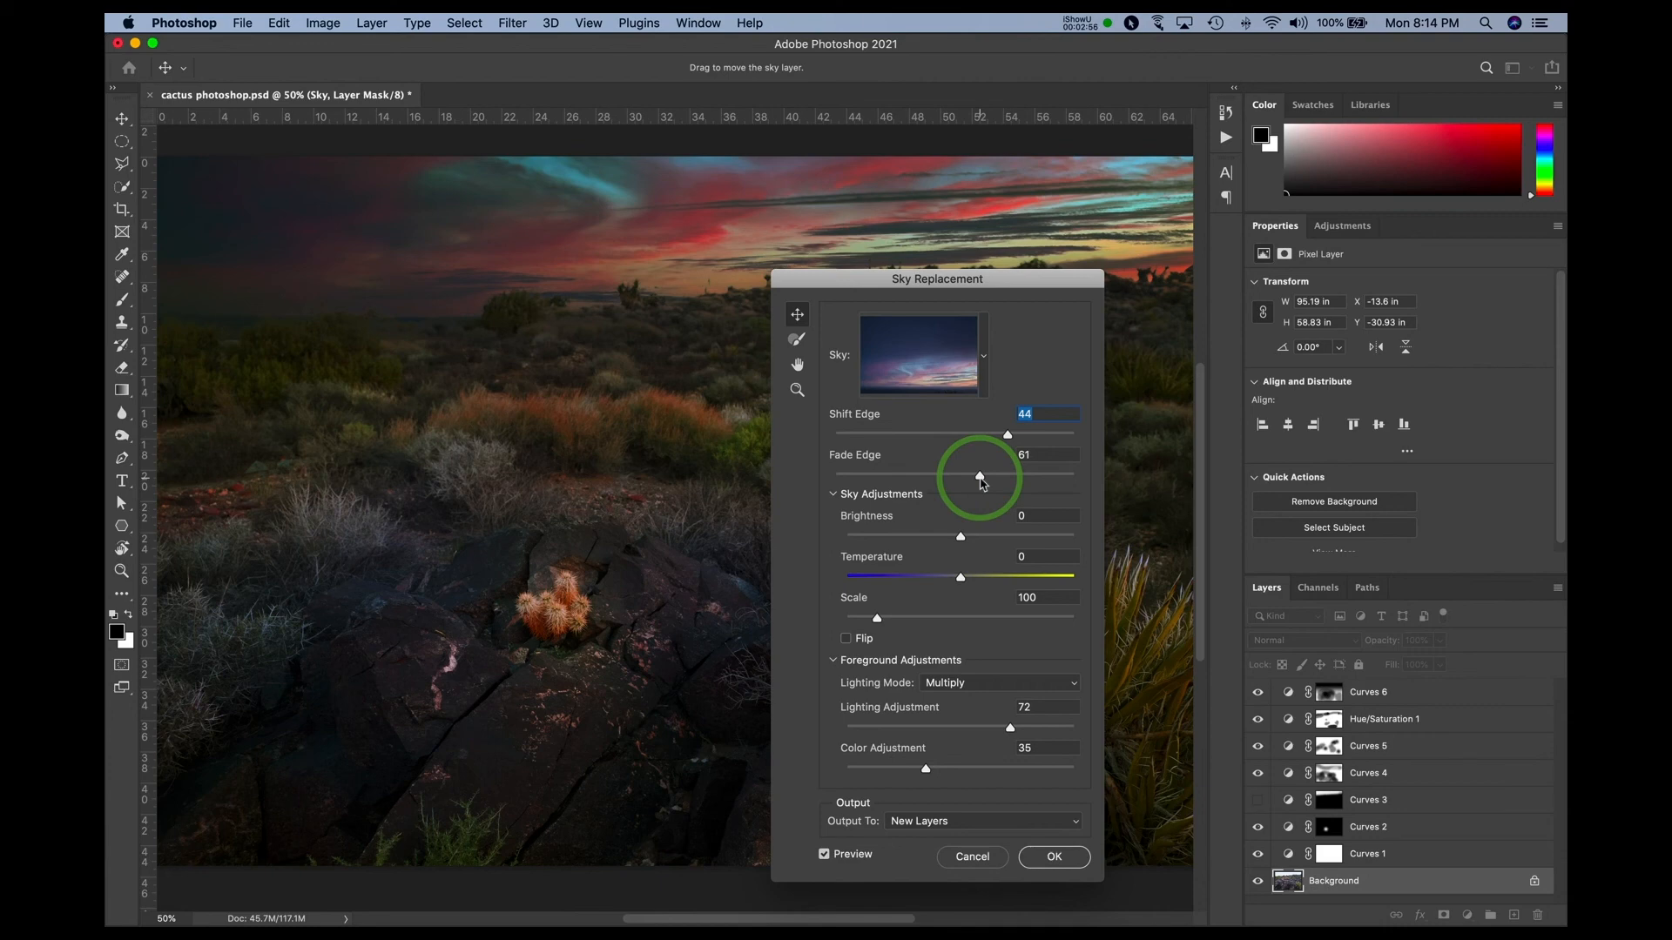
{"action": "mouse_move", "coordinate": [983, 478]}
{"action": "left_mouse_down"}
{"action": "mouse_move", "coordinate": [1056, 482]}
{"action": "mouse_move", "coordinate": [906, 483]}
{"action": "mouse_move", "coordinate": [1002, 488]}
{"action": "left_mouse_up"}
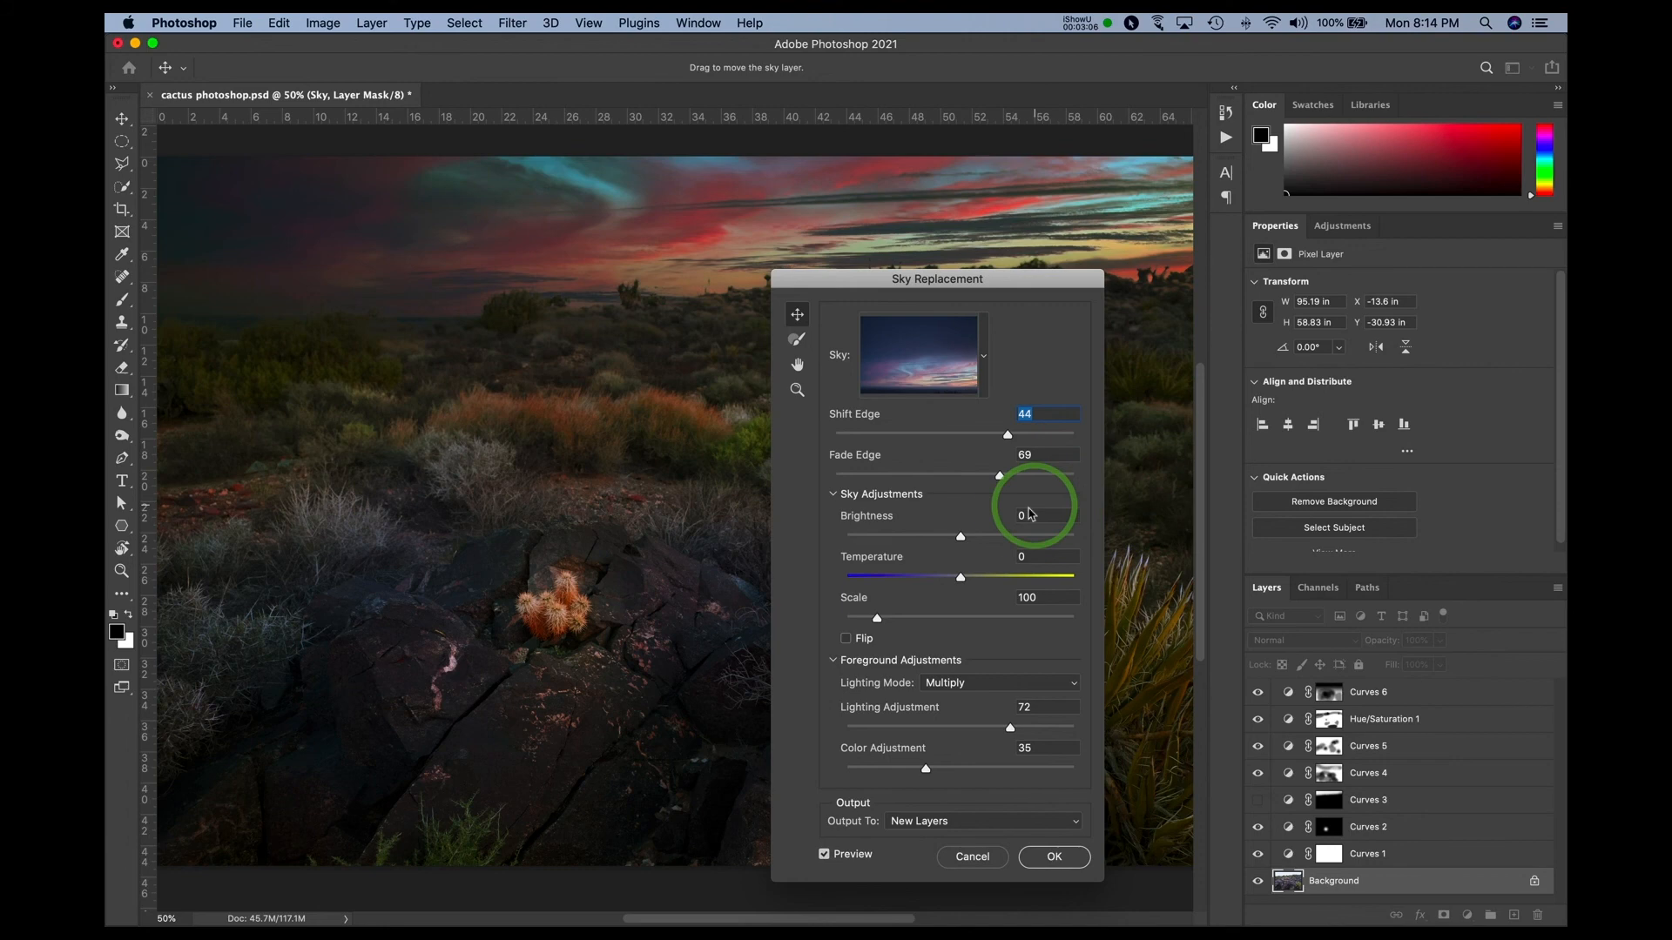
- Darken the replacement sky to a Brightness of -25 and enlarge it to a Scale of 110
{"action": "left_click_drag", "start_coordinate": [961, 536], "coordinate": [928, 544]}
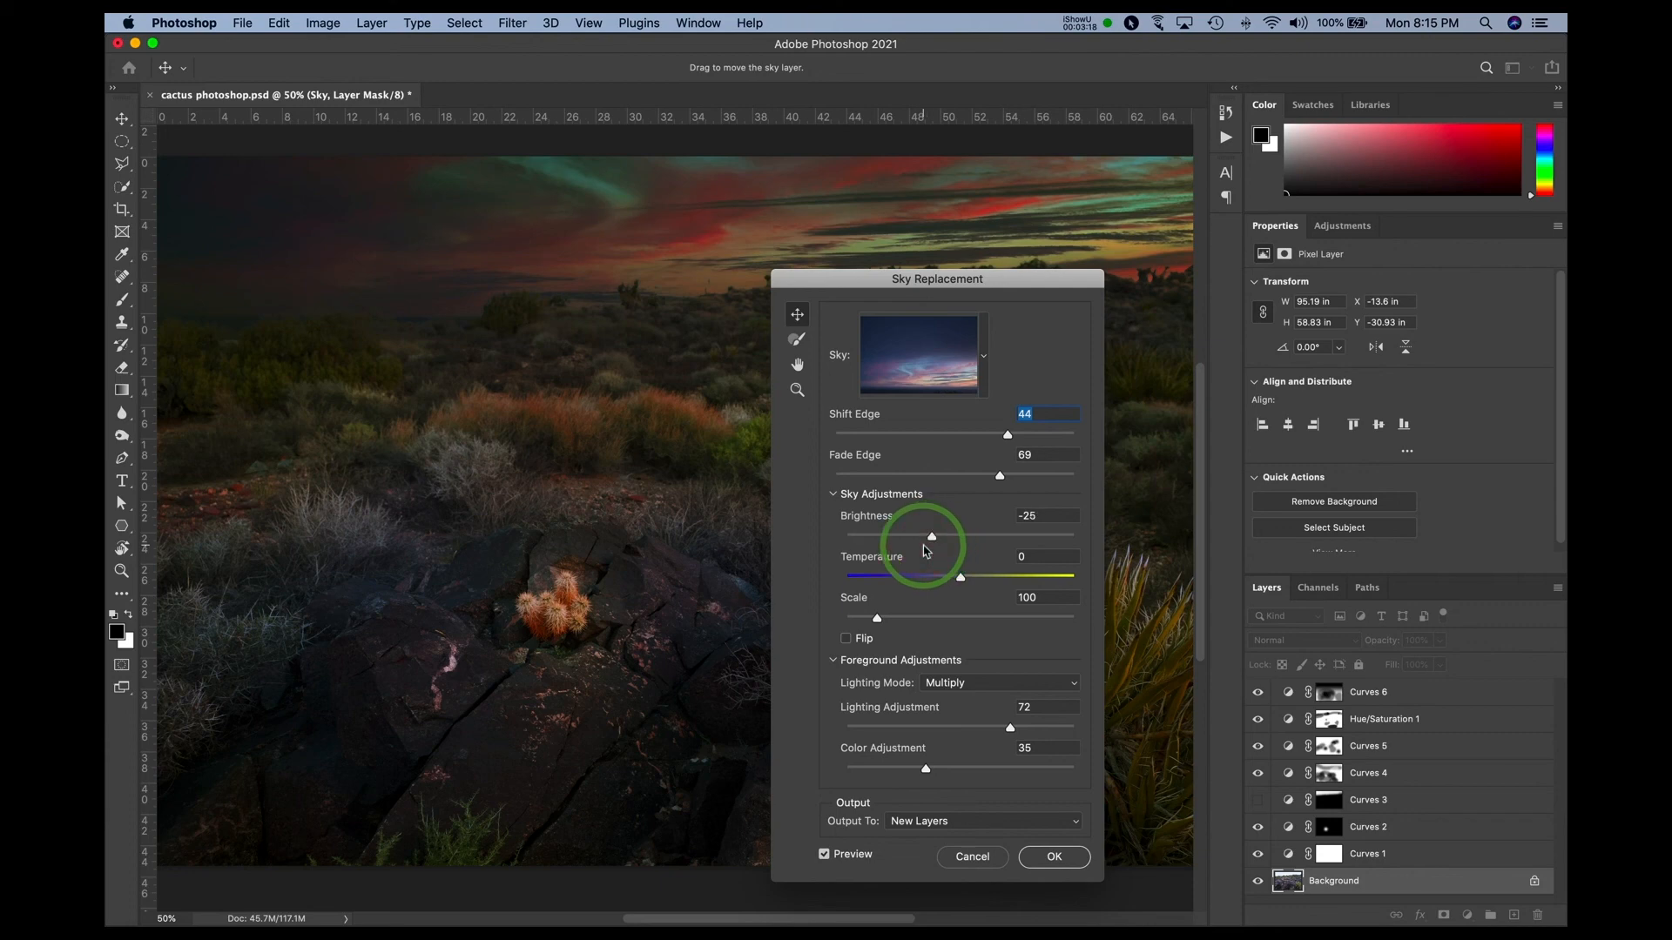
{"action": "left_click_drag", "start_coordinate": [958, 288], "coordinate": [888, 243]}
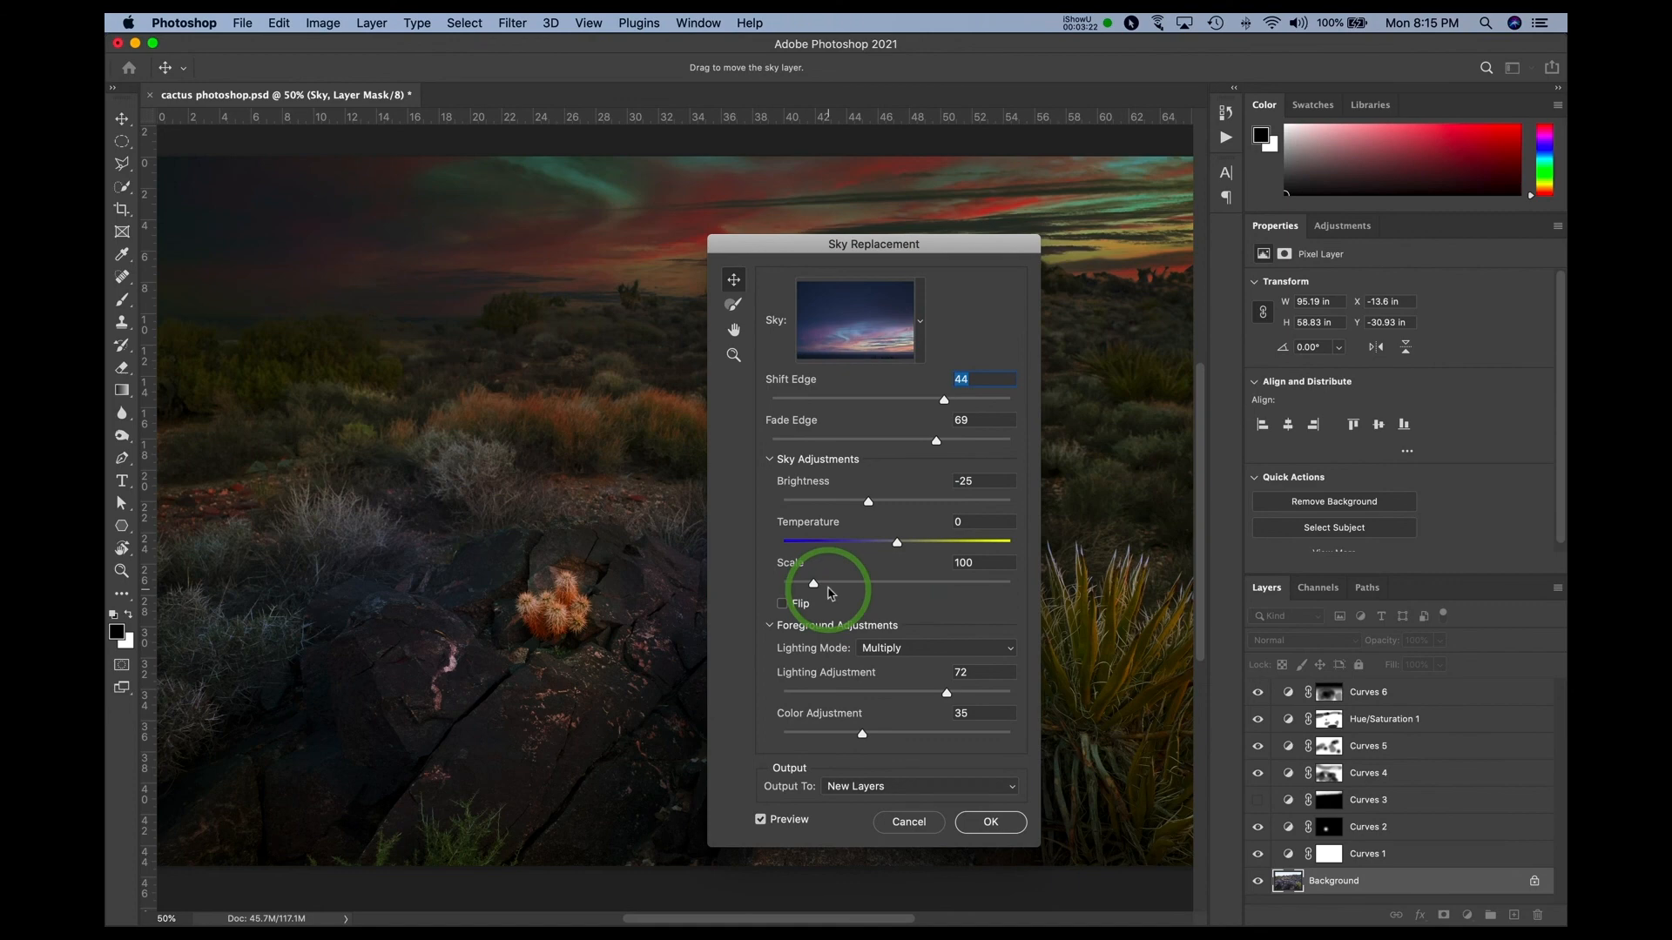
{"action": "mouse_move", "coordinate": [813, 583]}
{"action": "left_mouse_down"}
{"action": "mouse_move", "coordinate": [848, 586]}
{"action": "mouse_move", "coordinate": [809, 583]}
{"action": "mouse_move", "coordinate": [823, 588]}
{"action": "left_mouse_up"}
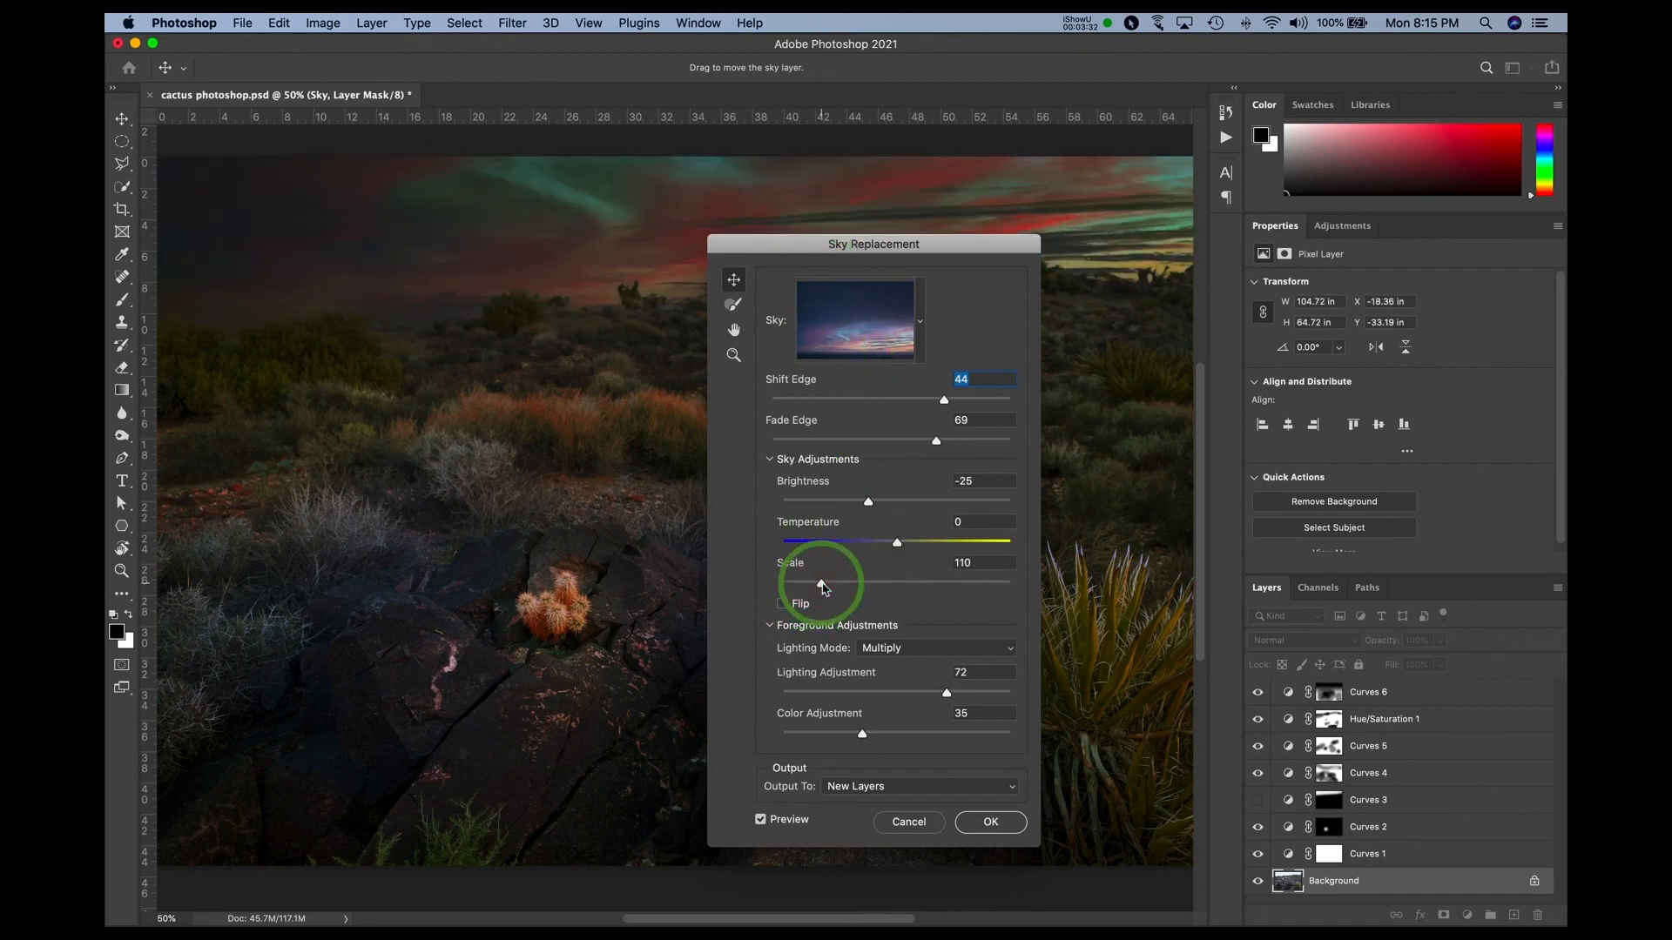
{"action": "mouse_move", "coordinate": [890, 239]}
{"action": "left_mouse_down"}
{"action": "mouse_move", "coordinate": [1084, 254]}
{"action": "mouse_move", "coordinate": [968, 431]}
{"action": "mouse_move", "coordinate": [921, 226]}
{"action": "mouse_move", "coordinate": [900, 212]}
{"action": "left_mouse_up"}
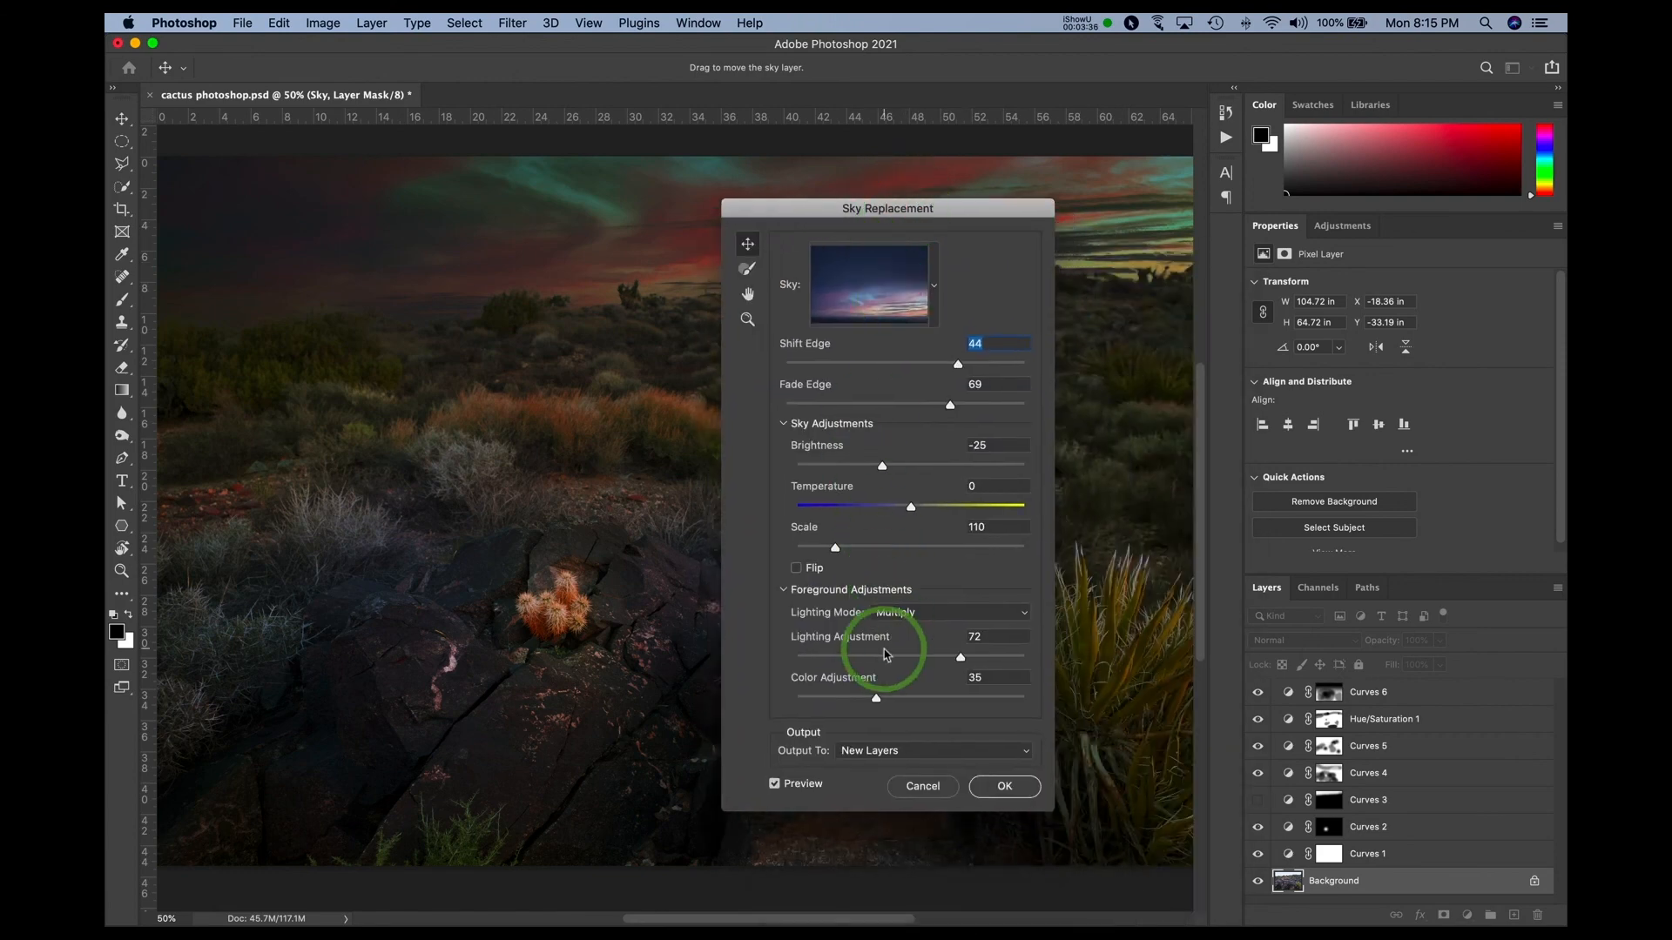
- Set the foreground Lighting Adjustment to 70 with the Lighting Mode on Multiply, and uncover the whole photo
{"action": "left_click", "coordinate": [905, 615]}
{"action": "left_click", "coordinate": [903, 633]}
{"action": "left_click", "coordinate": [911, 614]}
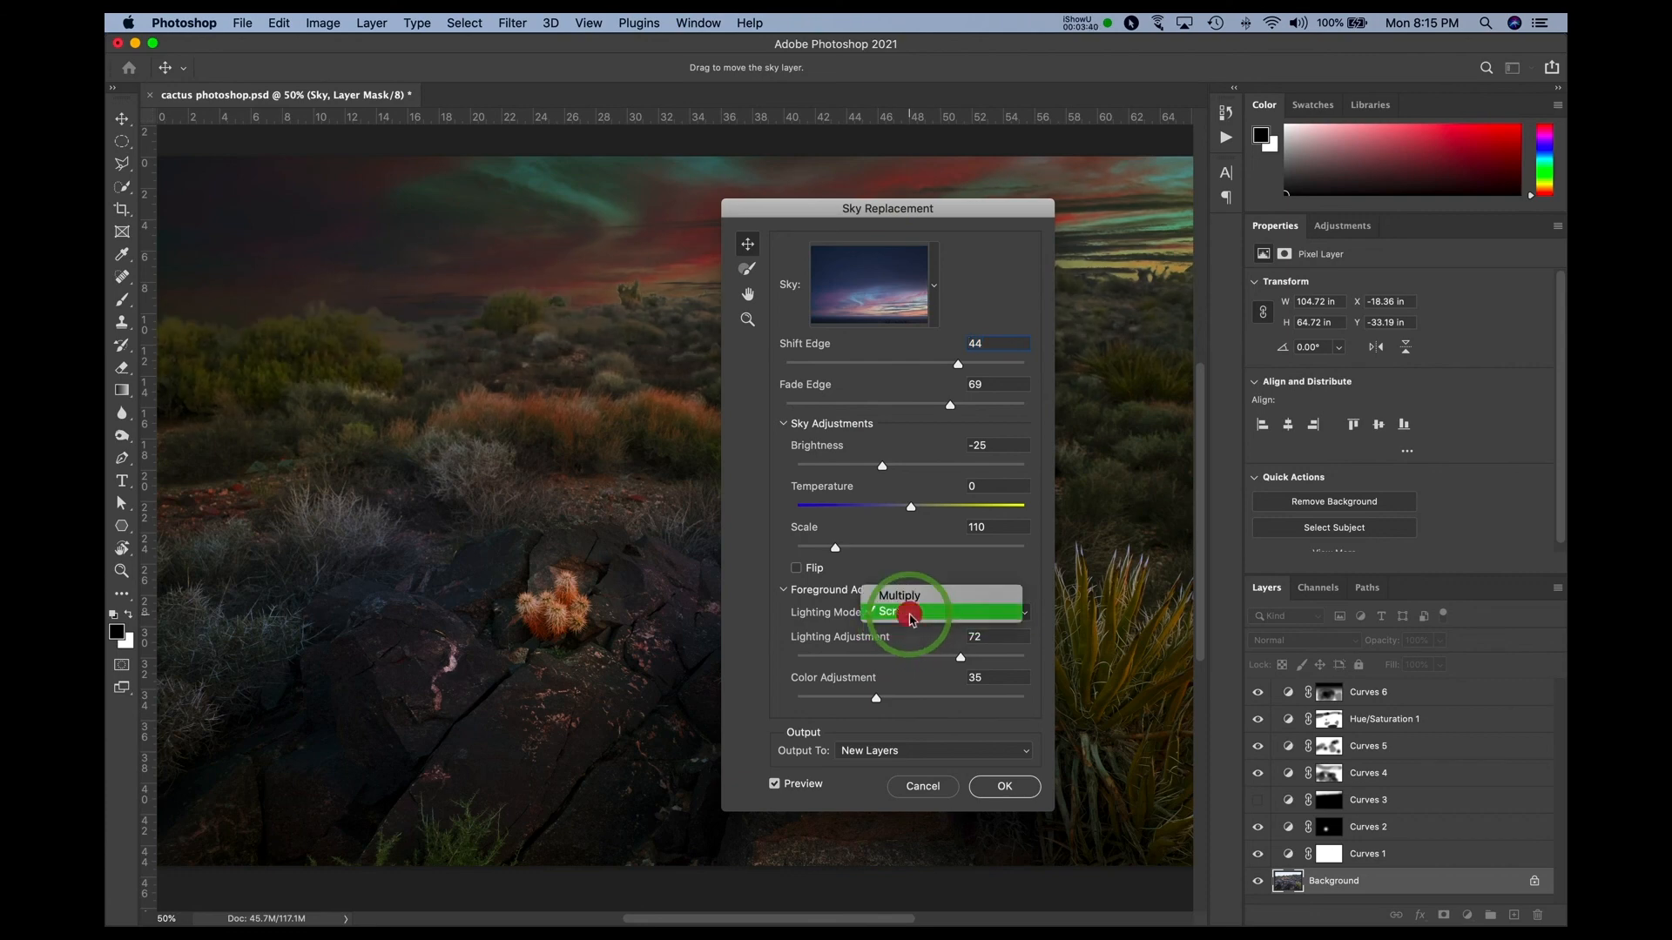
{"action": "left_click", "coordinate": [914, 598]}
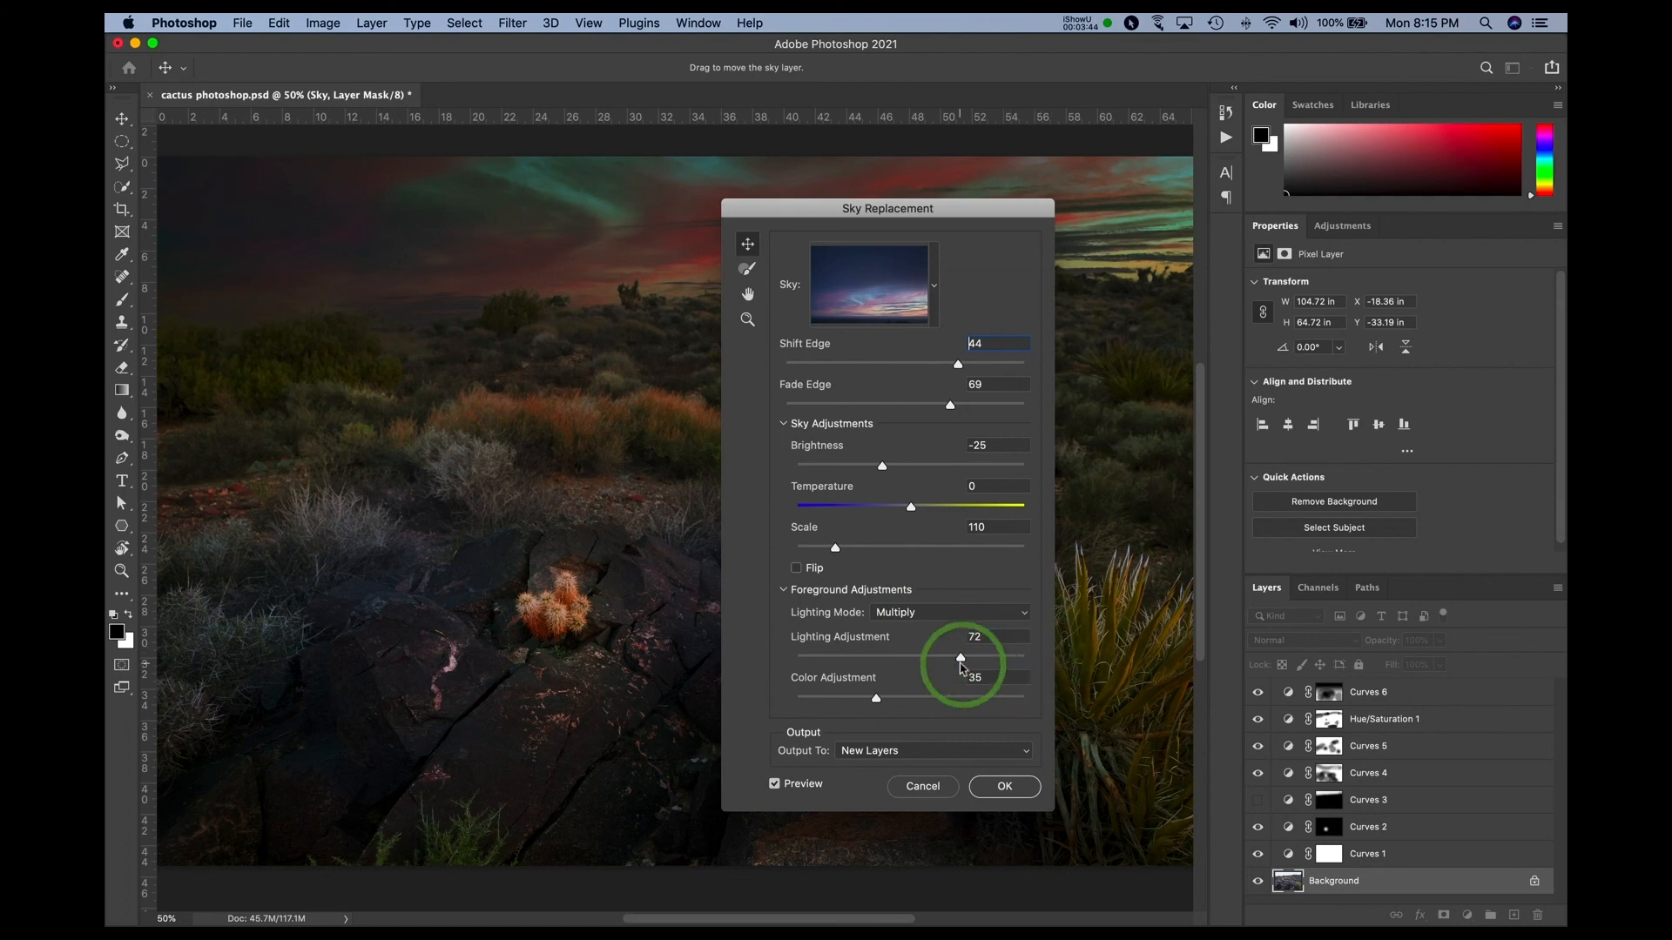
{"action": "mouse_move", "coordinate": [960, 659]}
{"action": "left_mouse_down"}
{"action": "mouse_move", "coordinate": [862, 667]}
{"action": "mouse_move", "coordinate": [958, 671]}
{"action": "left_mouse_up"}
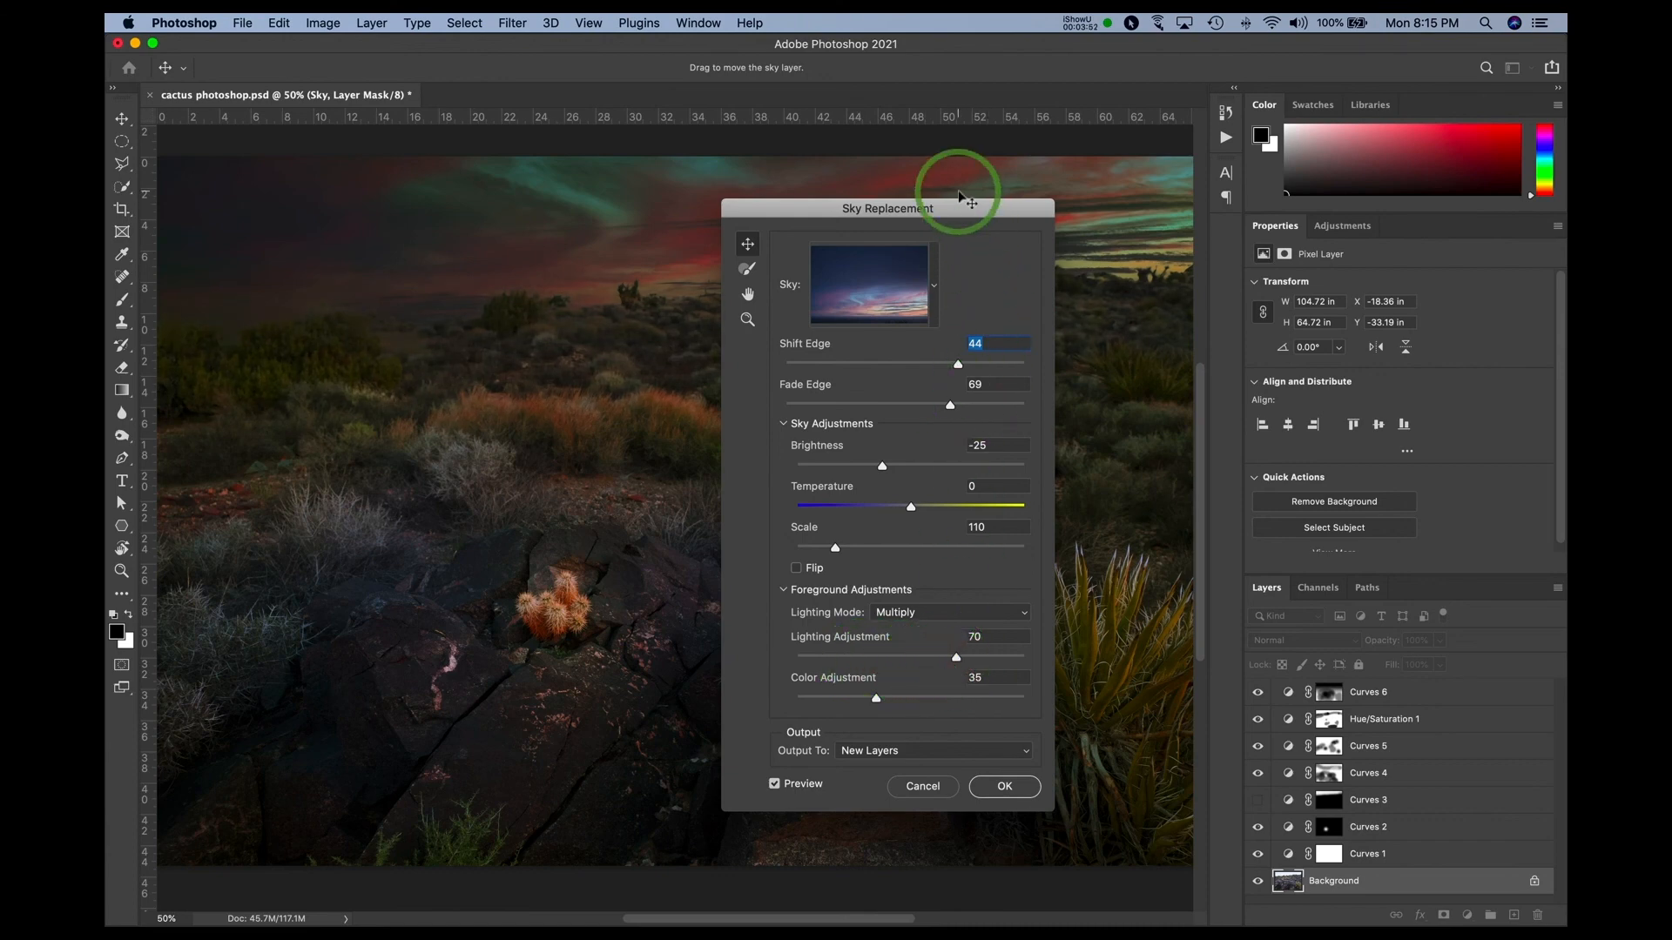
{"action": "left_click_drag", "start_coordinate": [895, 214], "coordinate": [1374, 192]}
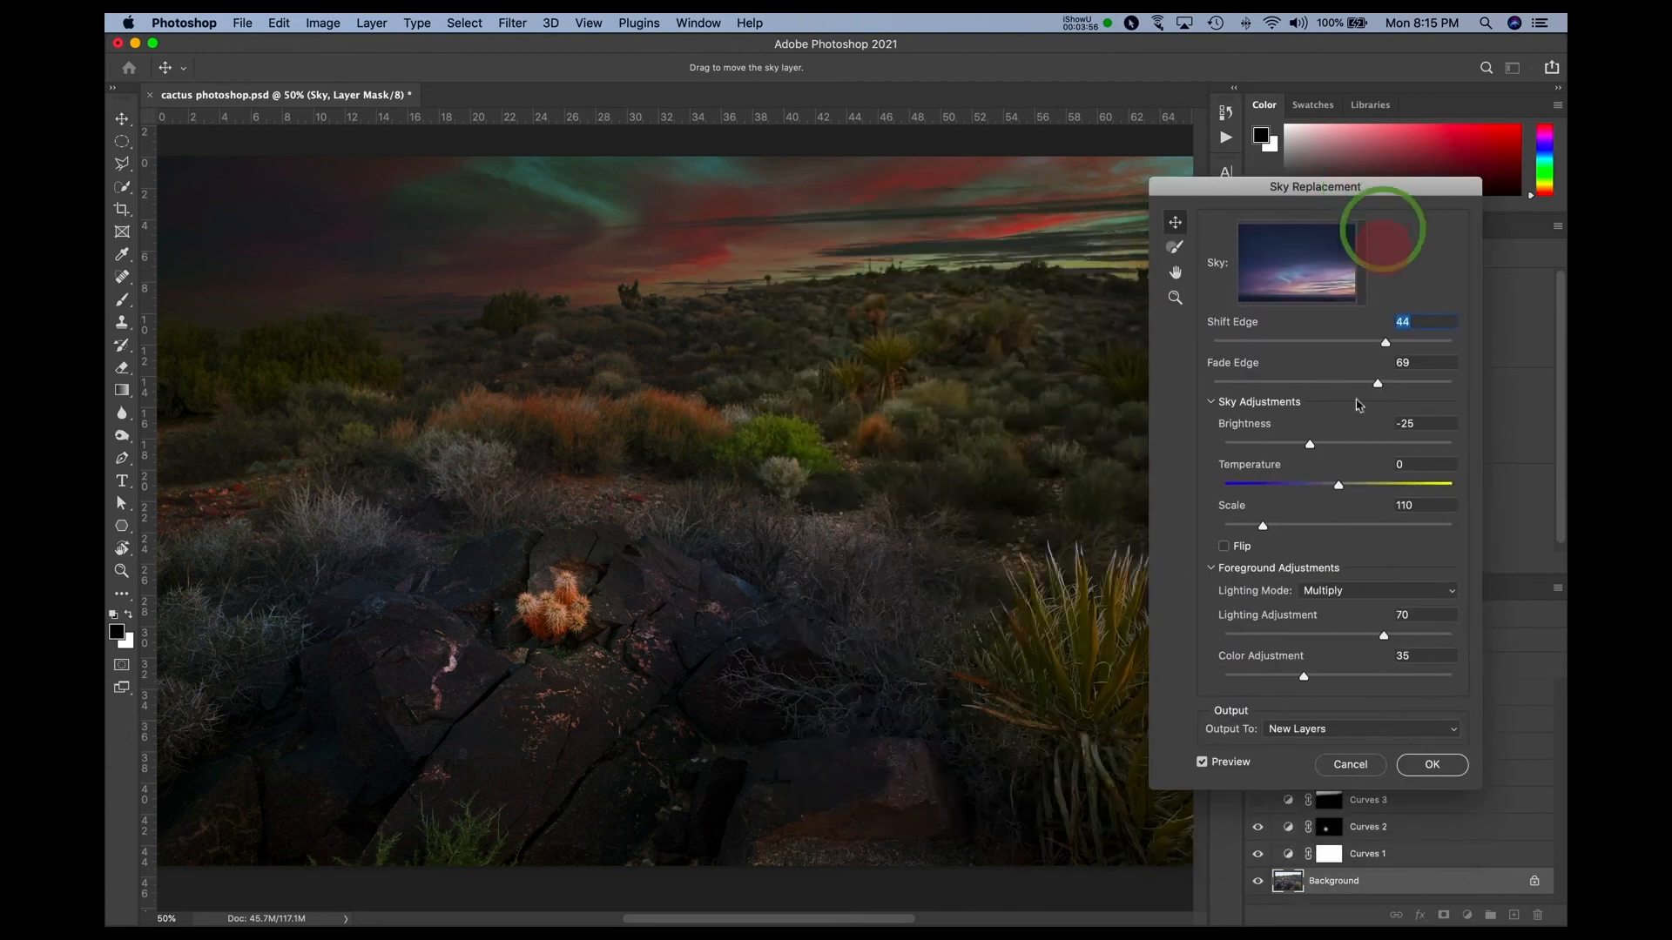
- Set the foreground Color Adjustment to 67 and apply the sky replacement as new layers
{"action": "left_click_drag", "start_coordinate": [1311, 680], "coordinate": [1377, 670]}
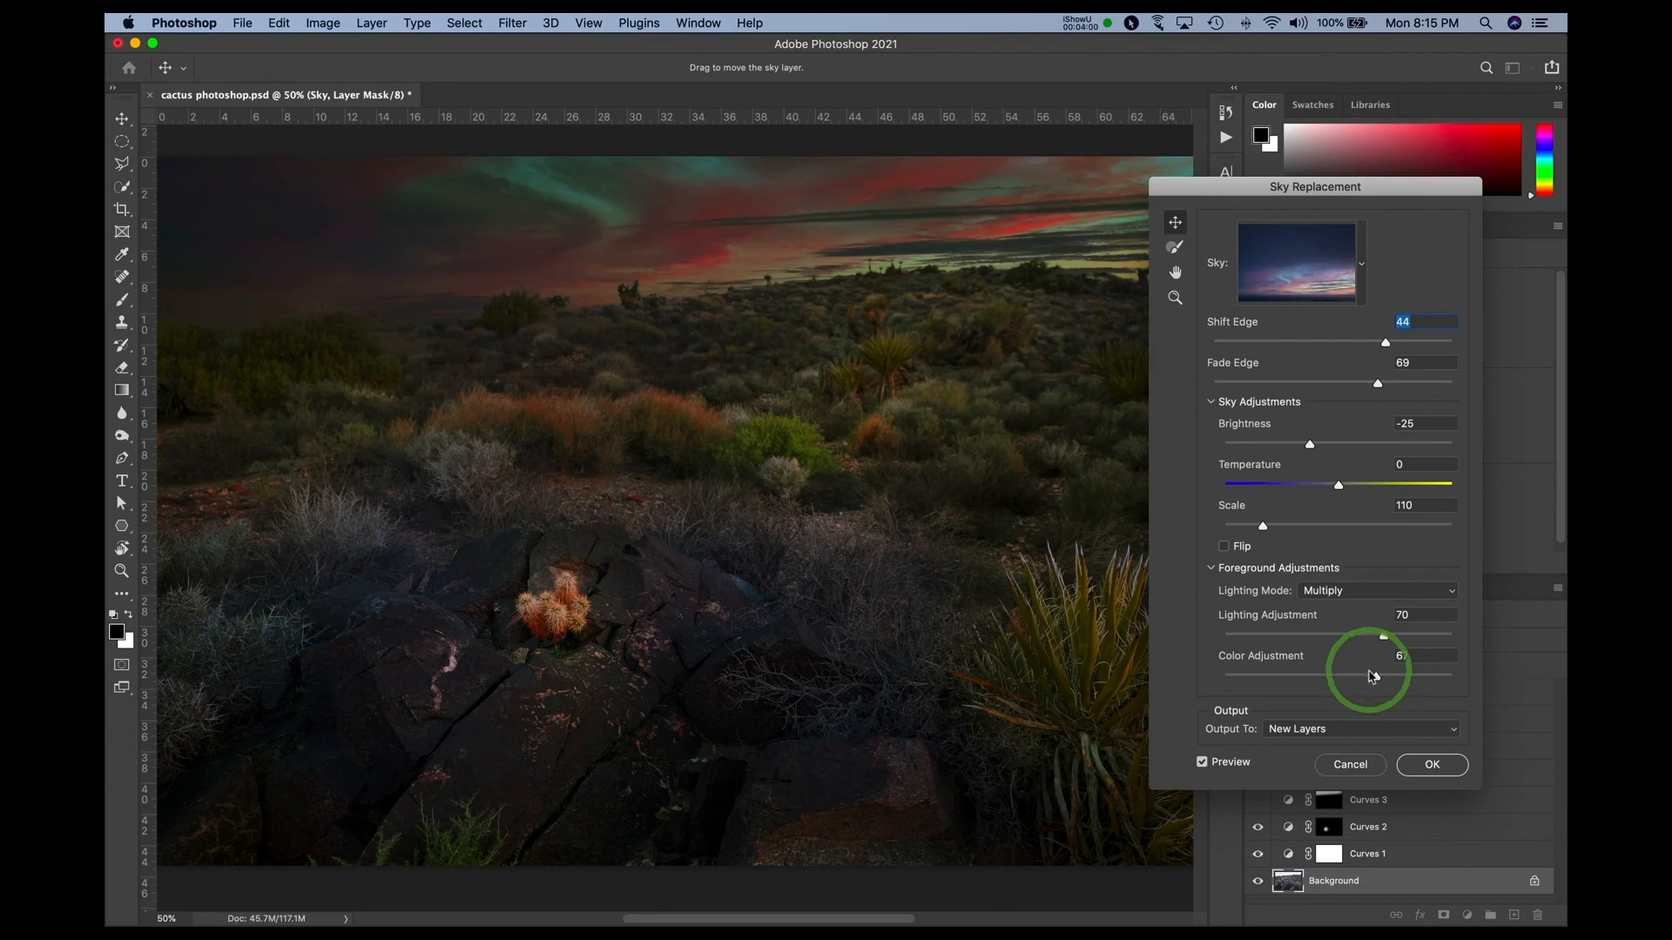
{"action": "left_click_drag", "start_coordinate": [1377, 679], "coordinate": [1265, 670]}
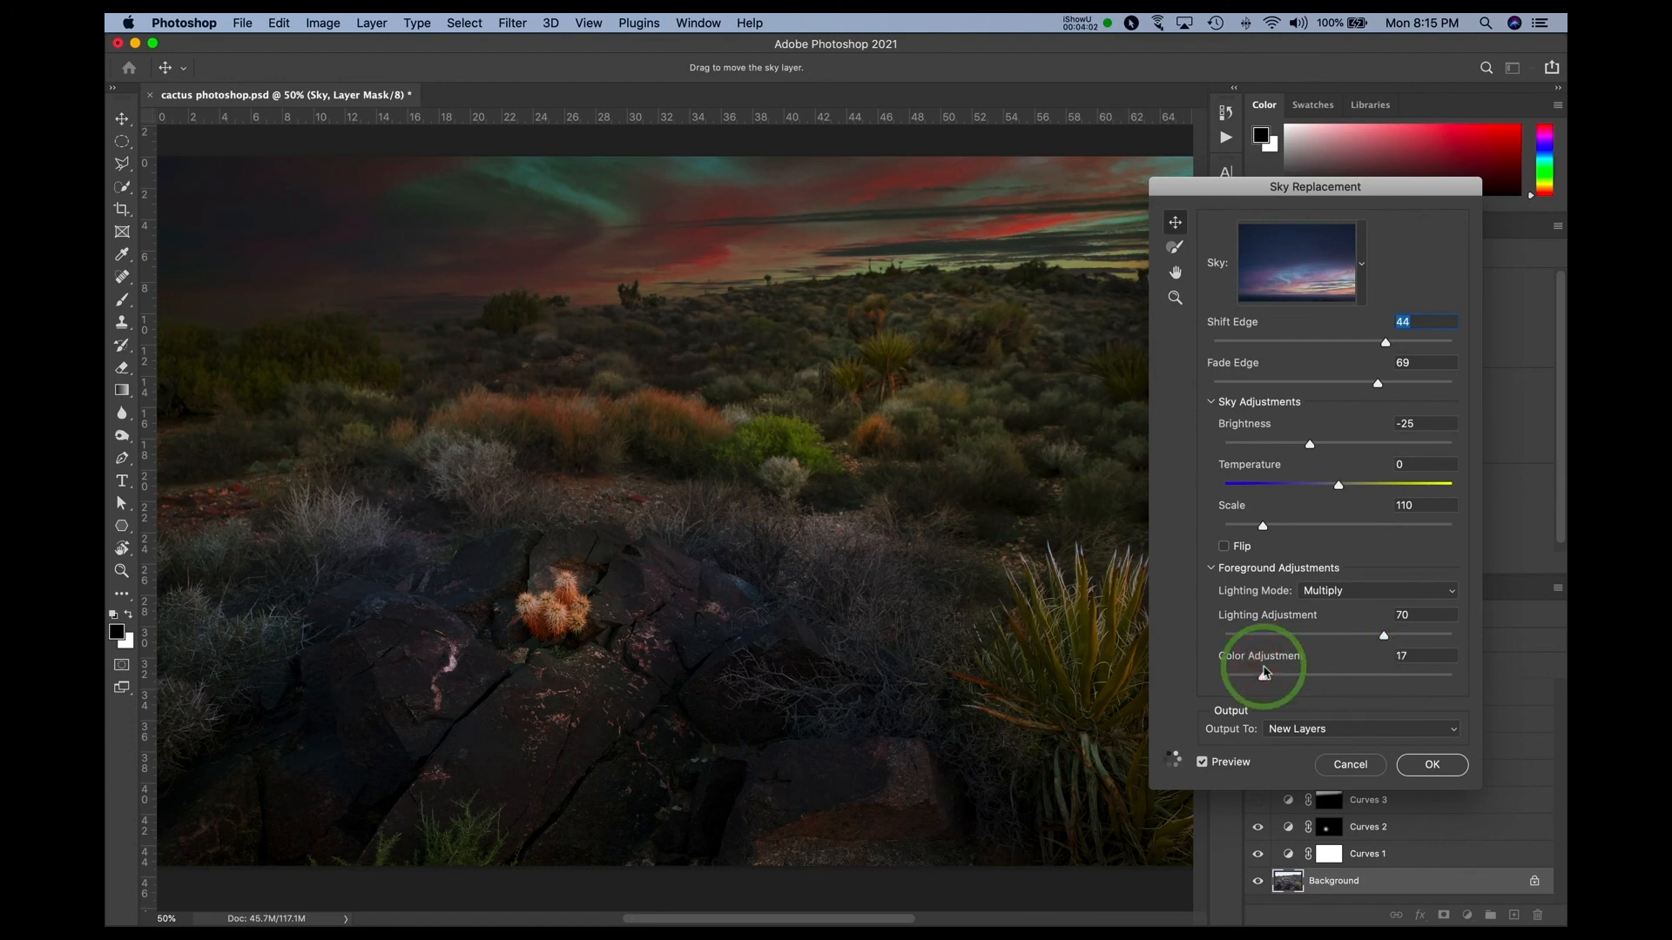
{"action": "left_click_drag", "start_coordinate": [1262, 688], "coordinate": [1379, 686]}
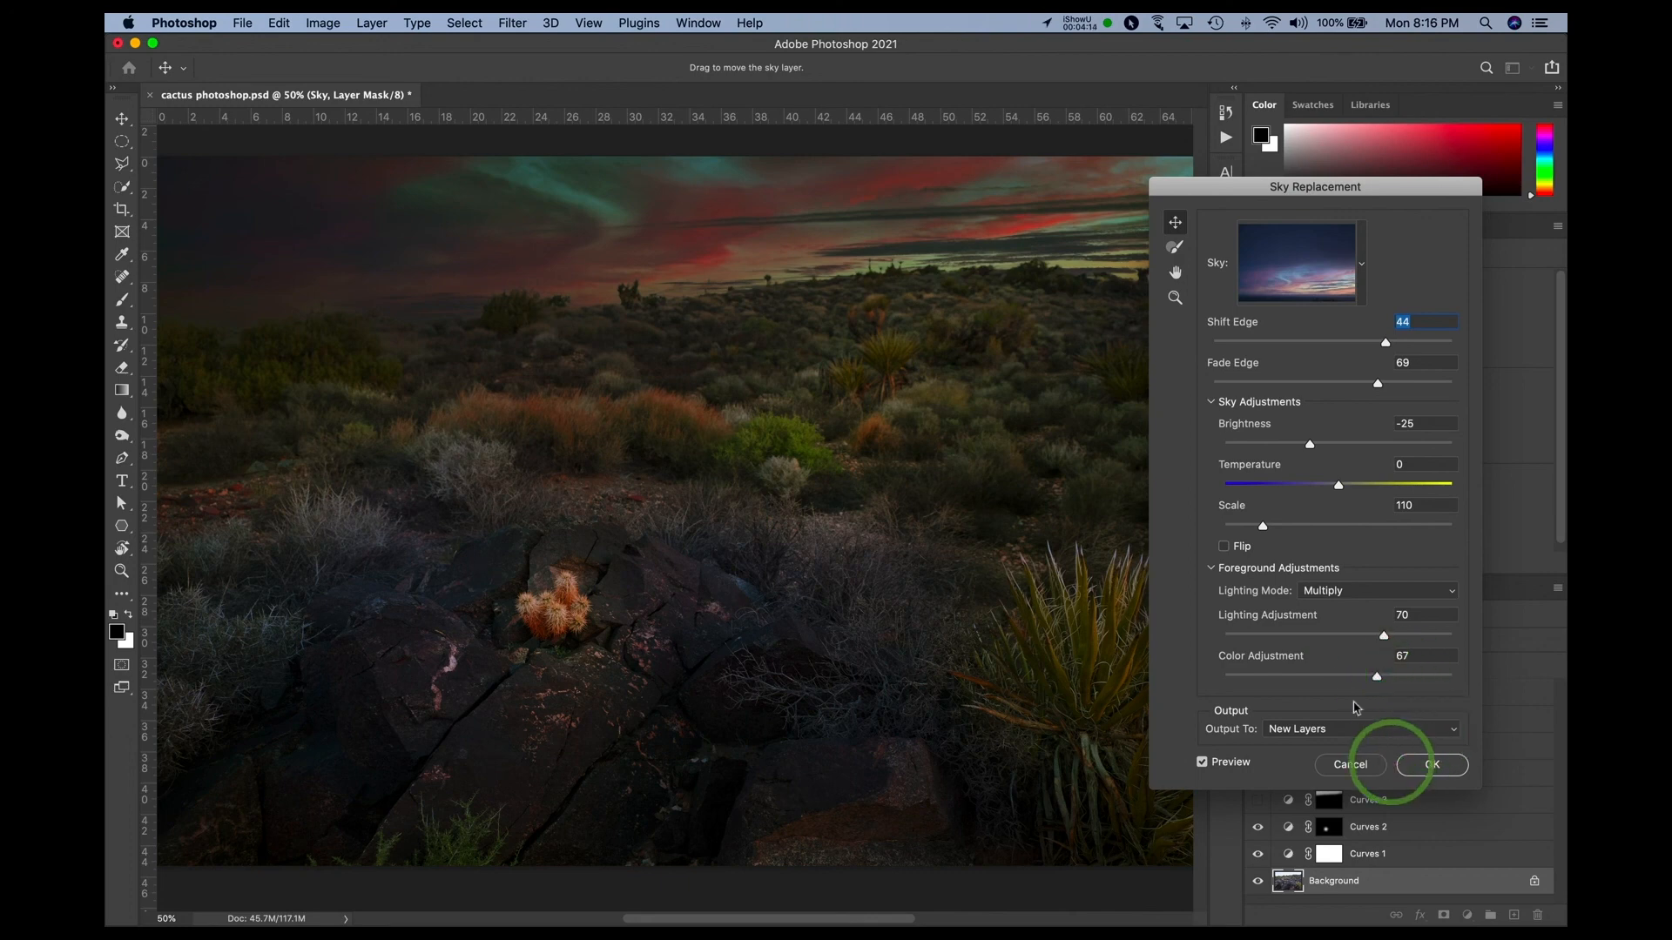
{"action": "scroll", "coordinate": [1322, 648], "scroll_direction": "down", "scroll_amount": 3}
{"action": "scroll", "coordinate": [560, 489], "scroll_direction": "up", "scroll_amount": 1}
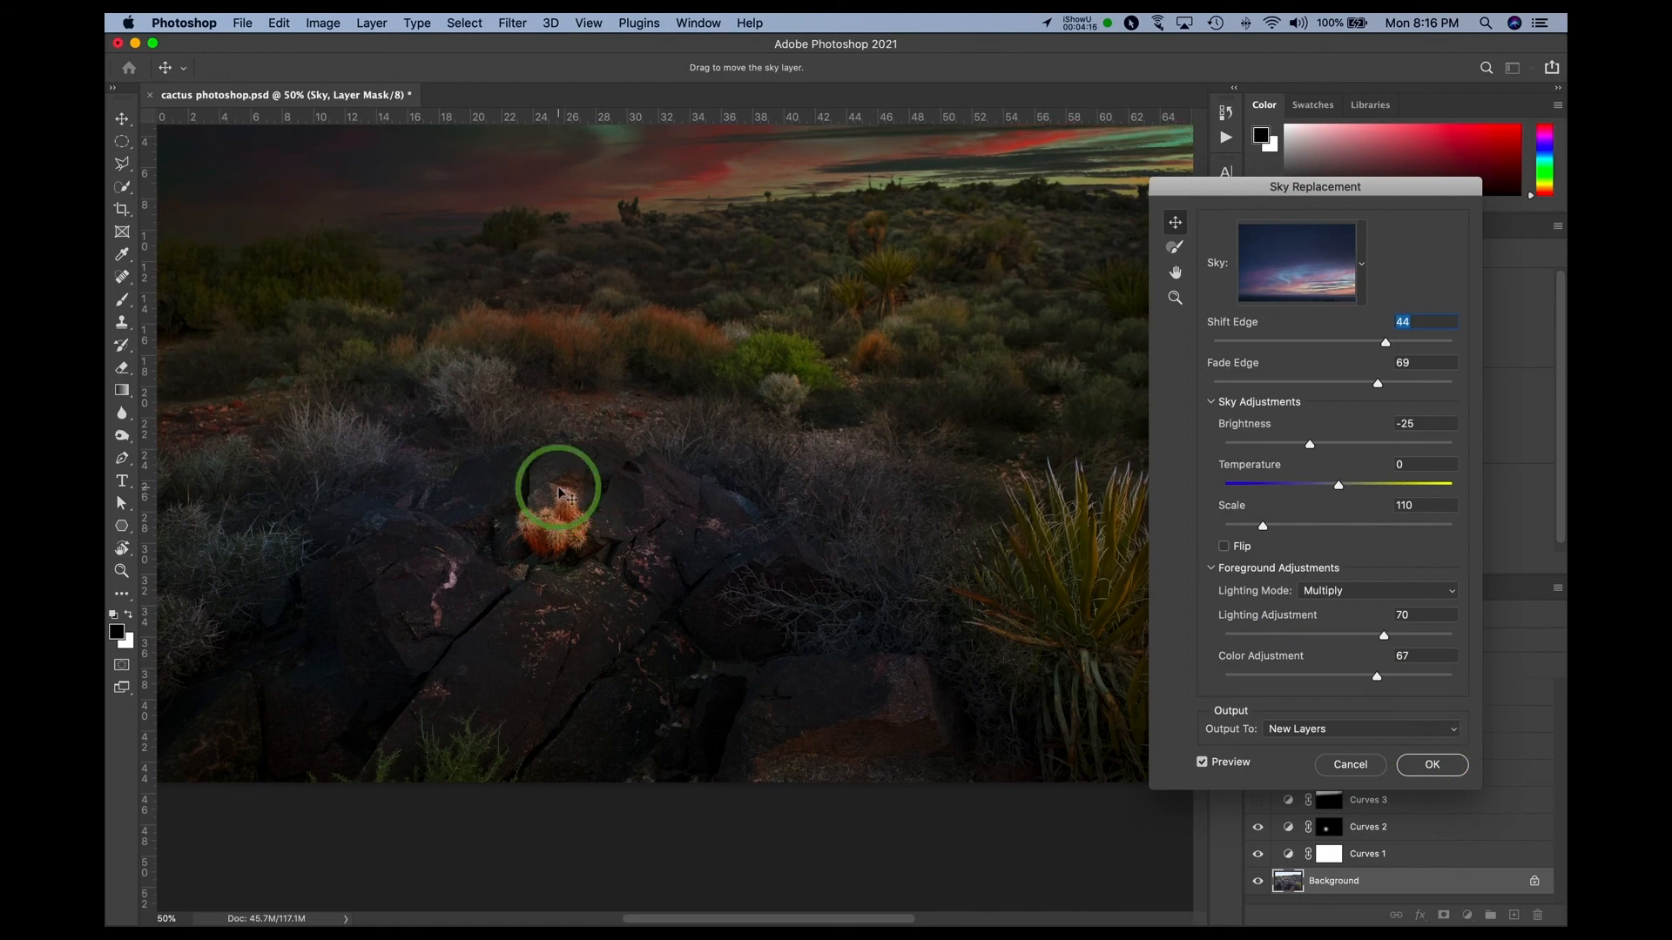
{"action": "scroll", "coordinate": [565, 507], "scroll_direction": "up", "scroll_amount": 2}
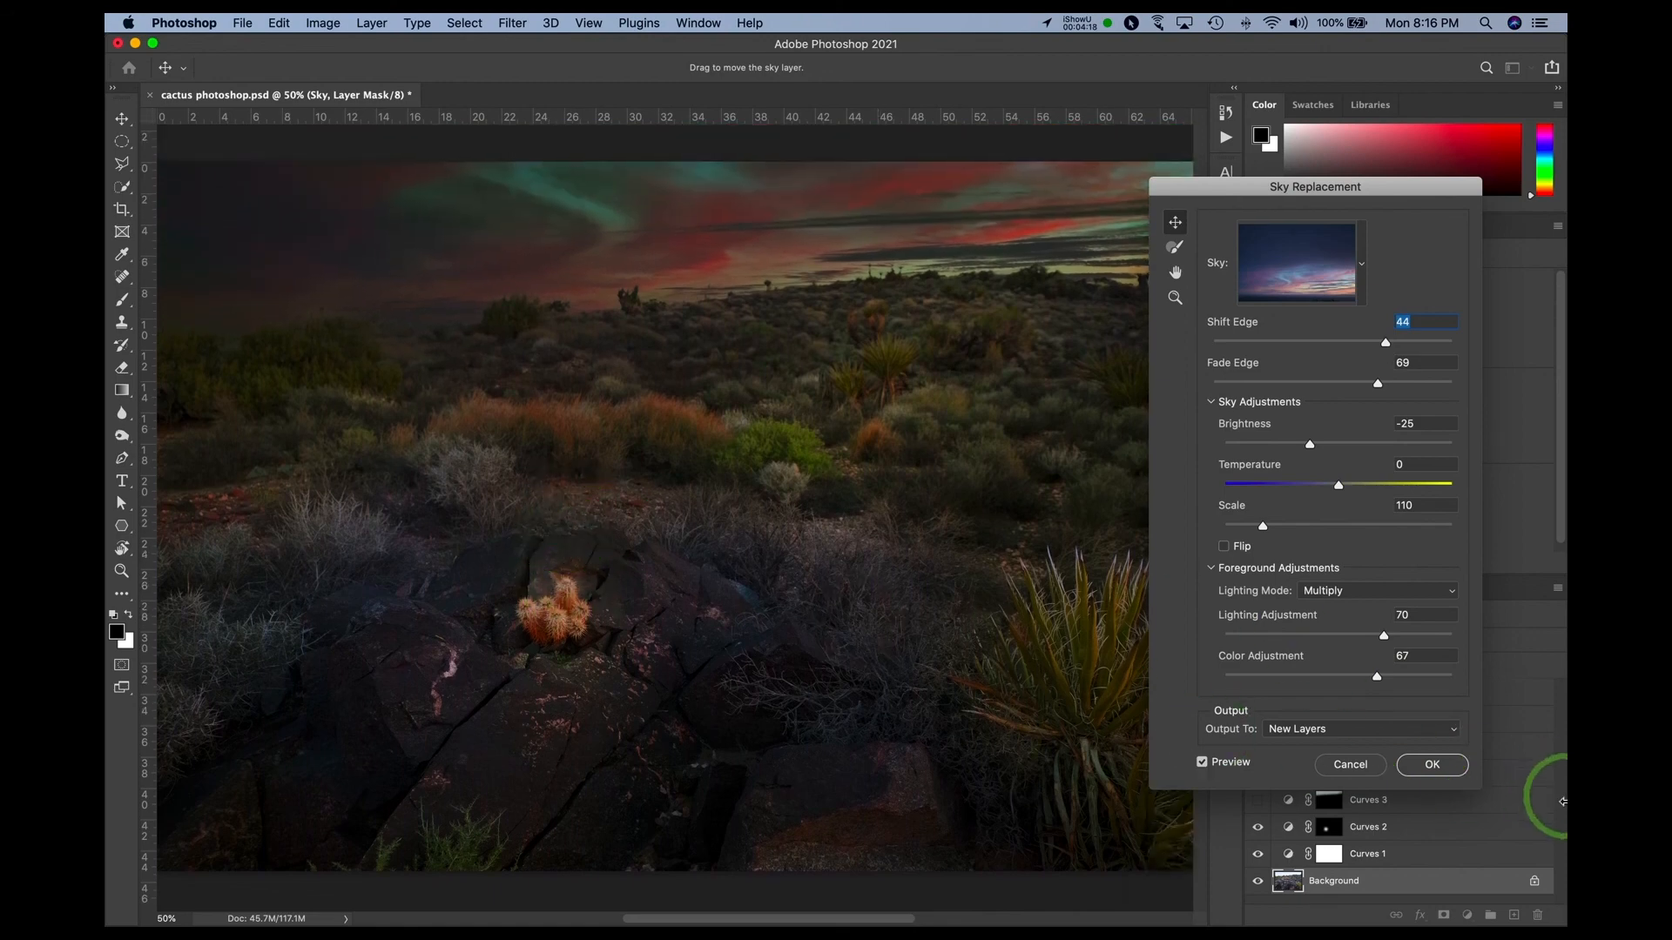
{"action": "left_click", "coordinate": [1420, 775]}
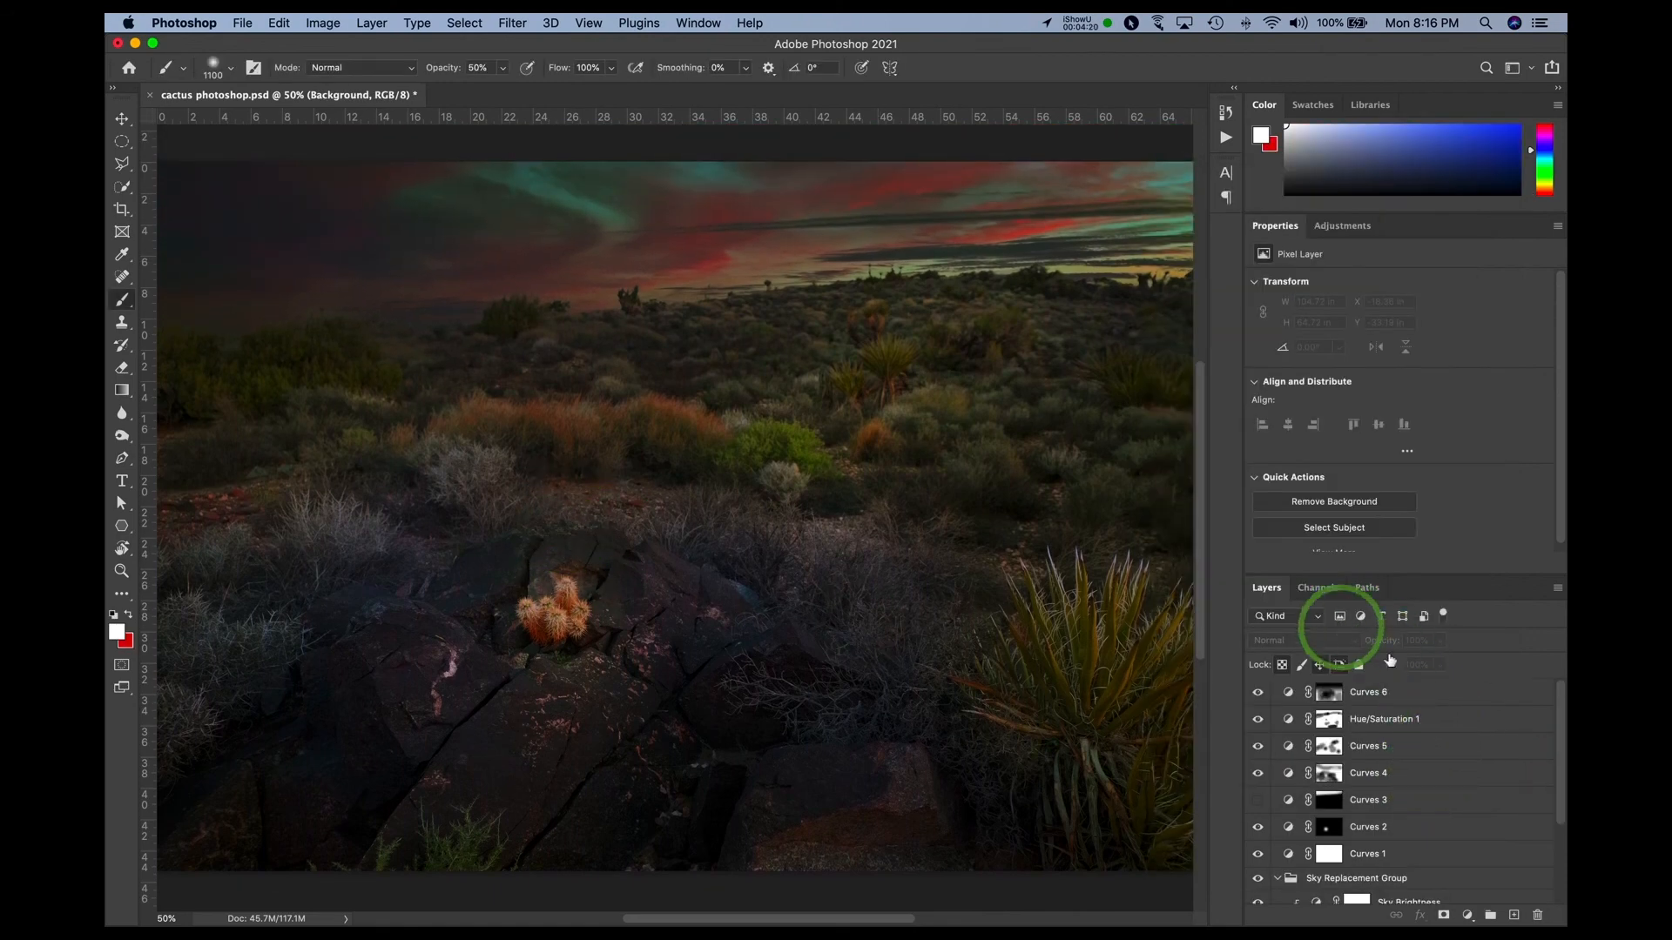
- Collapse the Sky Replacement Group, then hide and show it to compare the photo with and without the new sky
{"action": "scroll", "coordinate": [1421, 770], "scroll_direction": "down", "scroll_amount": 3}
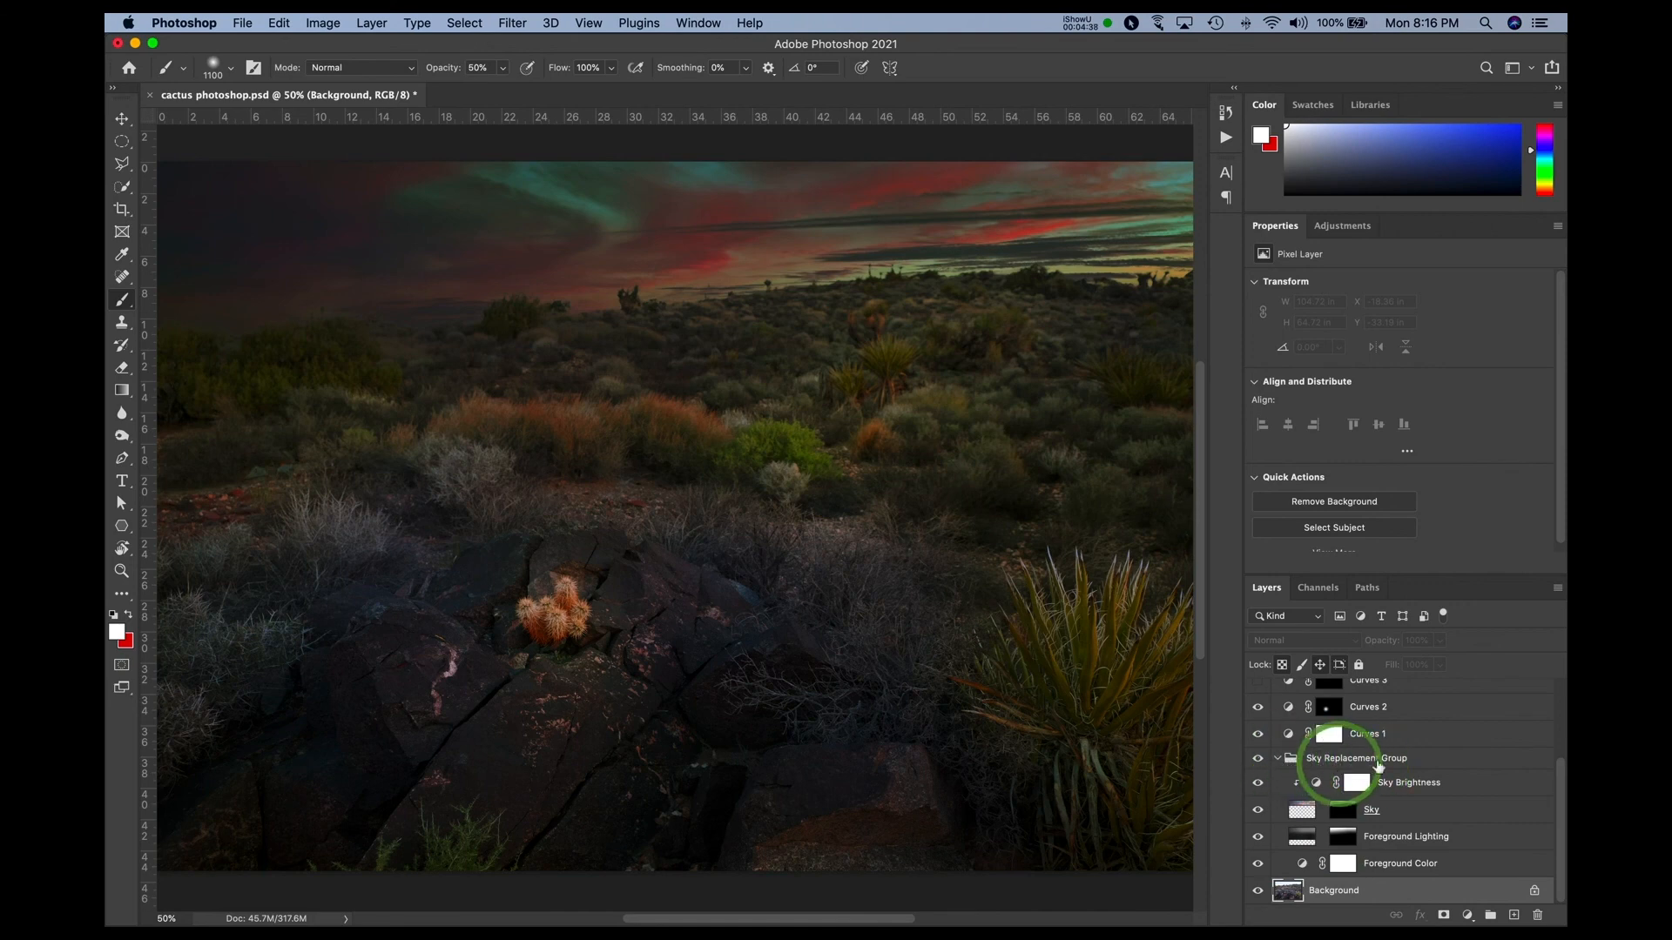
{"action": "left_click", "coordinate": [1276, 760]}
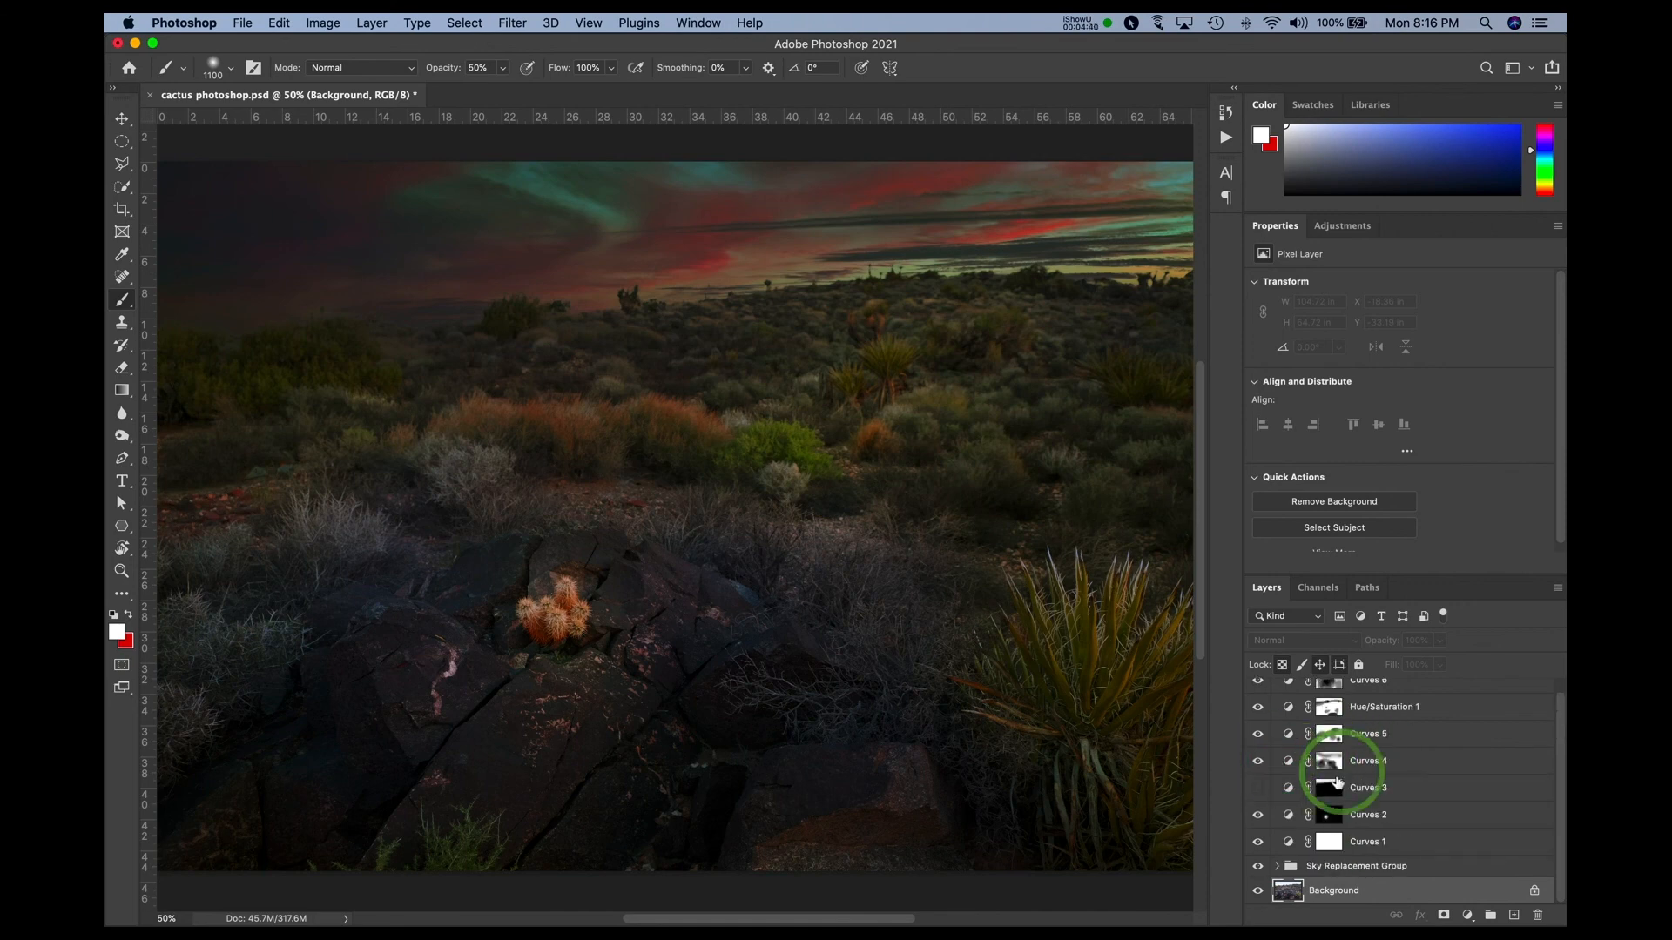
{"action": "left_click", "coordinate": [1257, 867]}
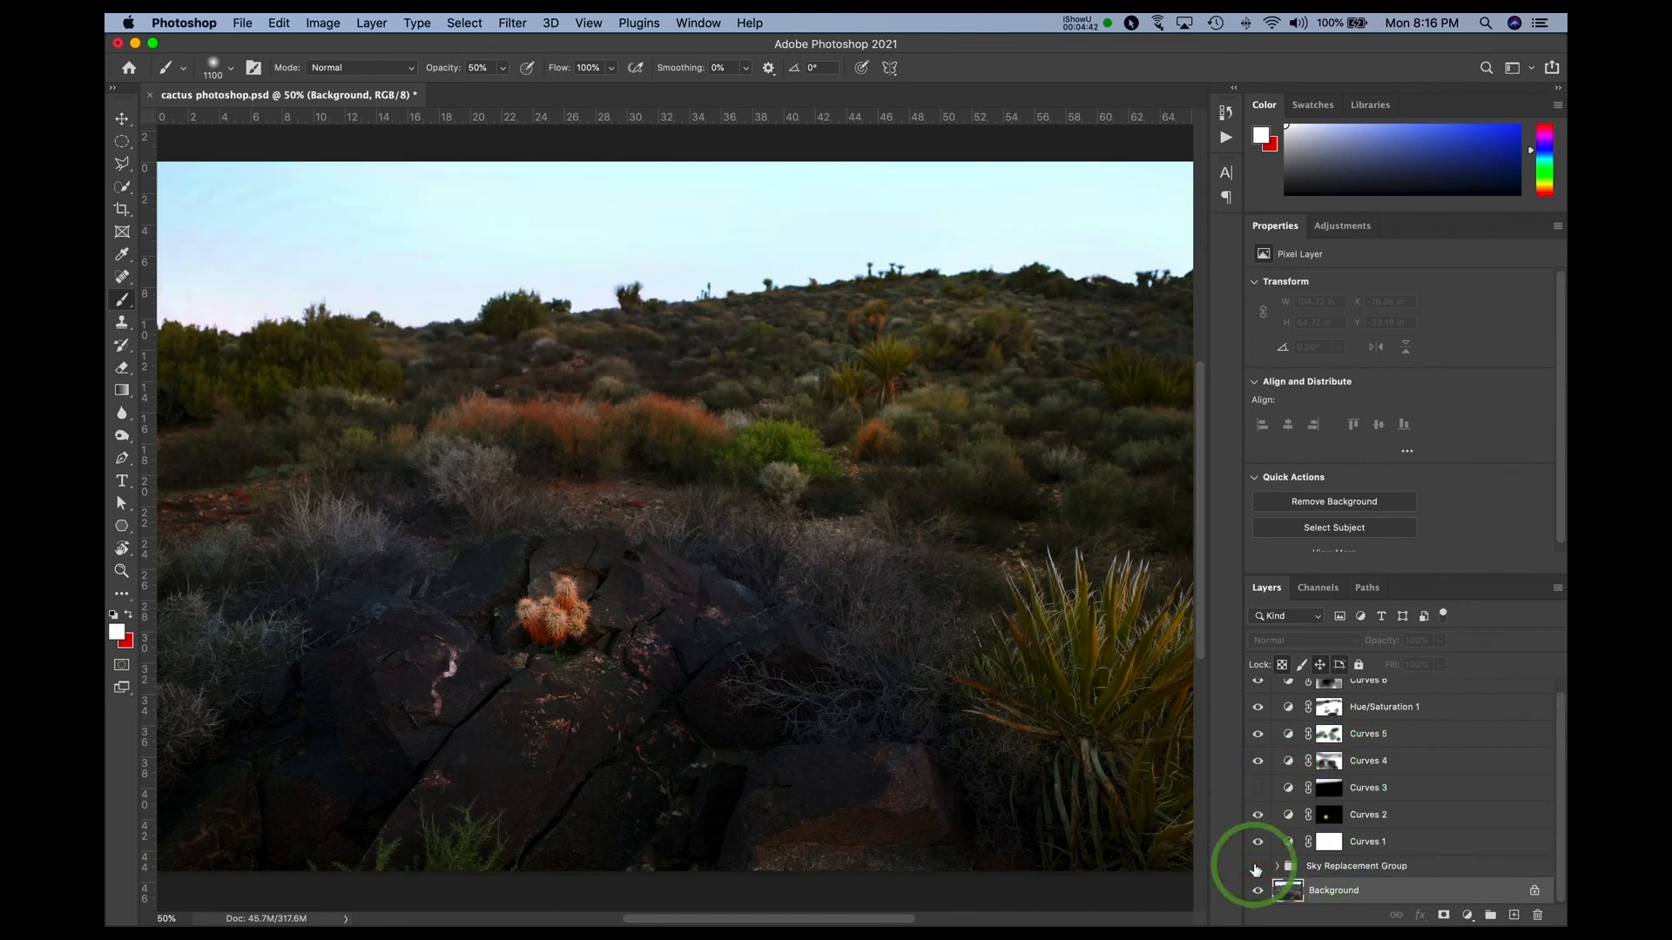
{"action": "left_click", "coordinate": [1257, 867]}
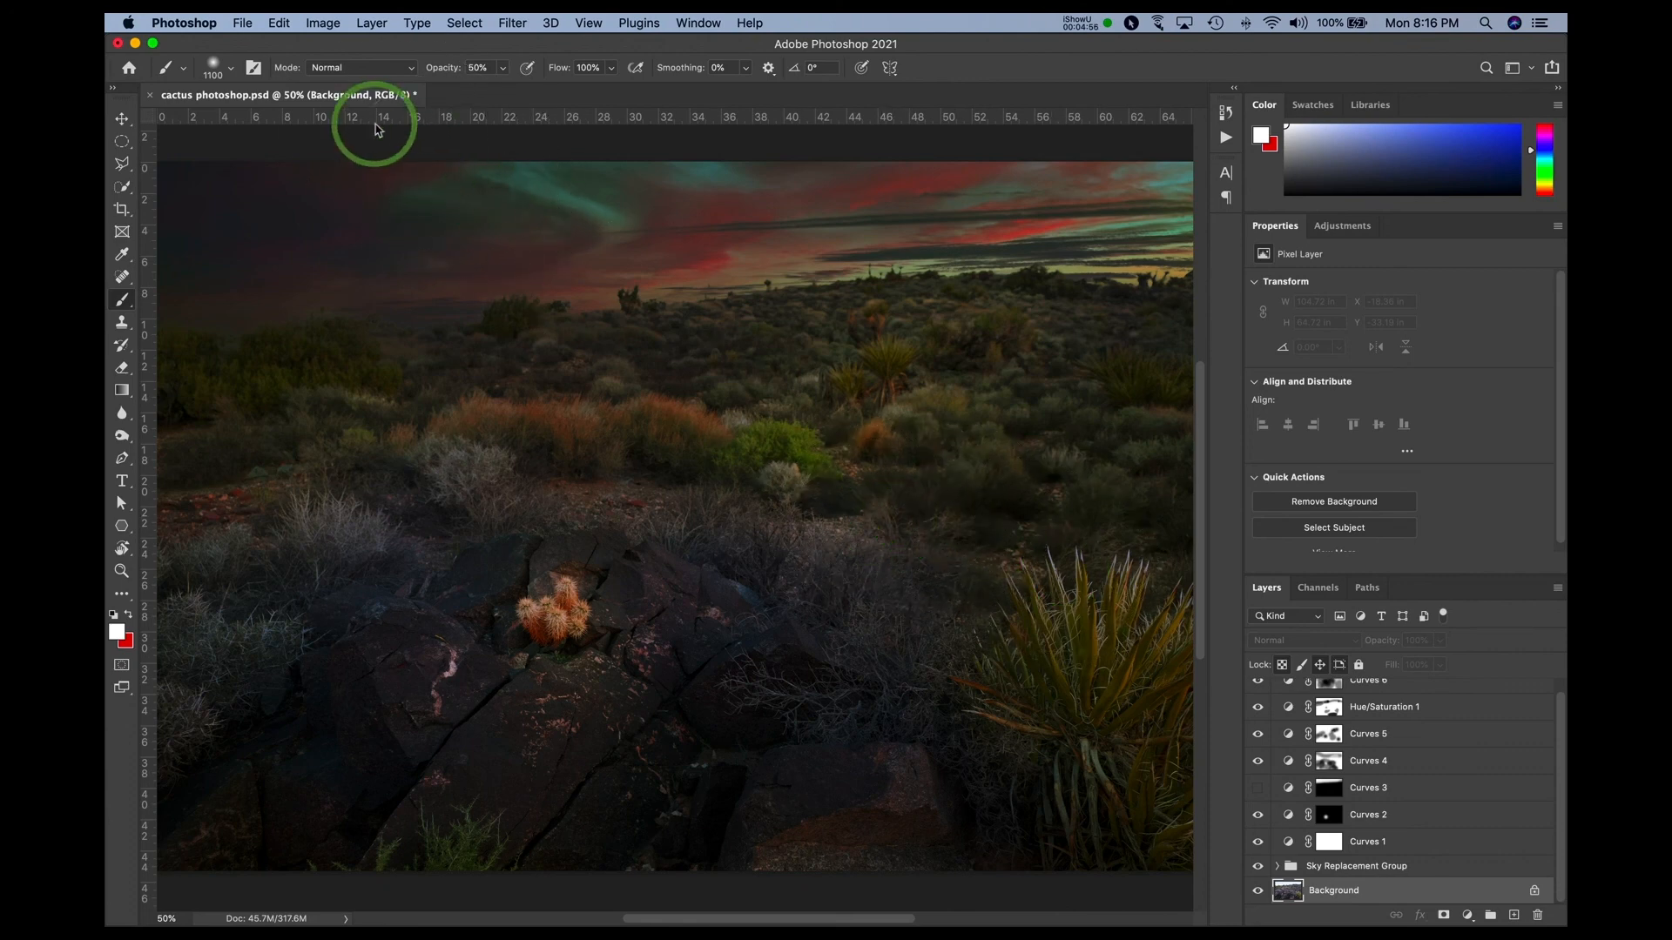
- Save the layered document as cactus photoshop.psd in Downloads, replacing the existing file and keeping Maximize Compatibility on
{"action": "key", "text": "shift+super"}
{"action": "key", "text": "shift+super+s"}
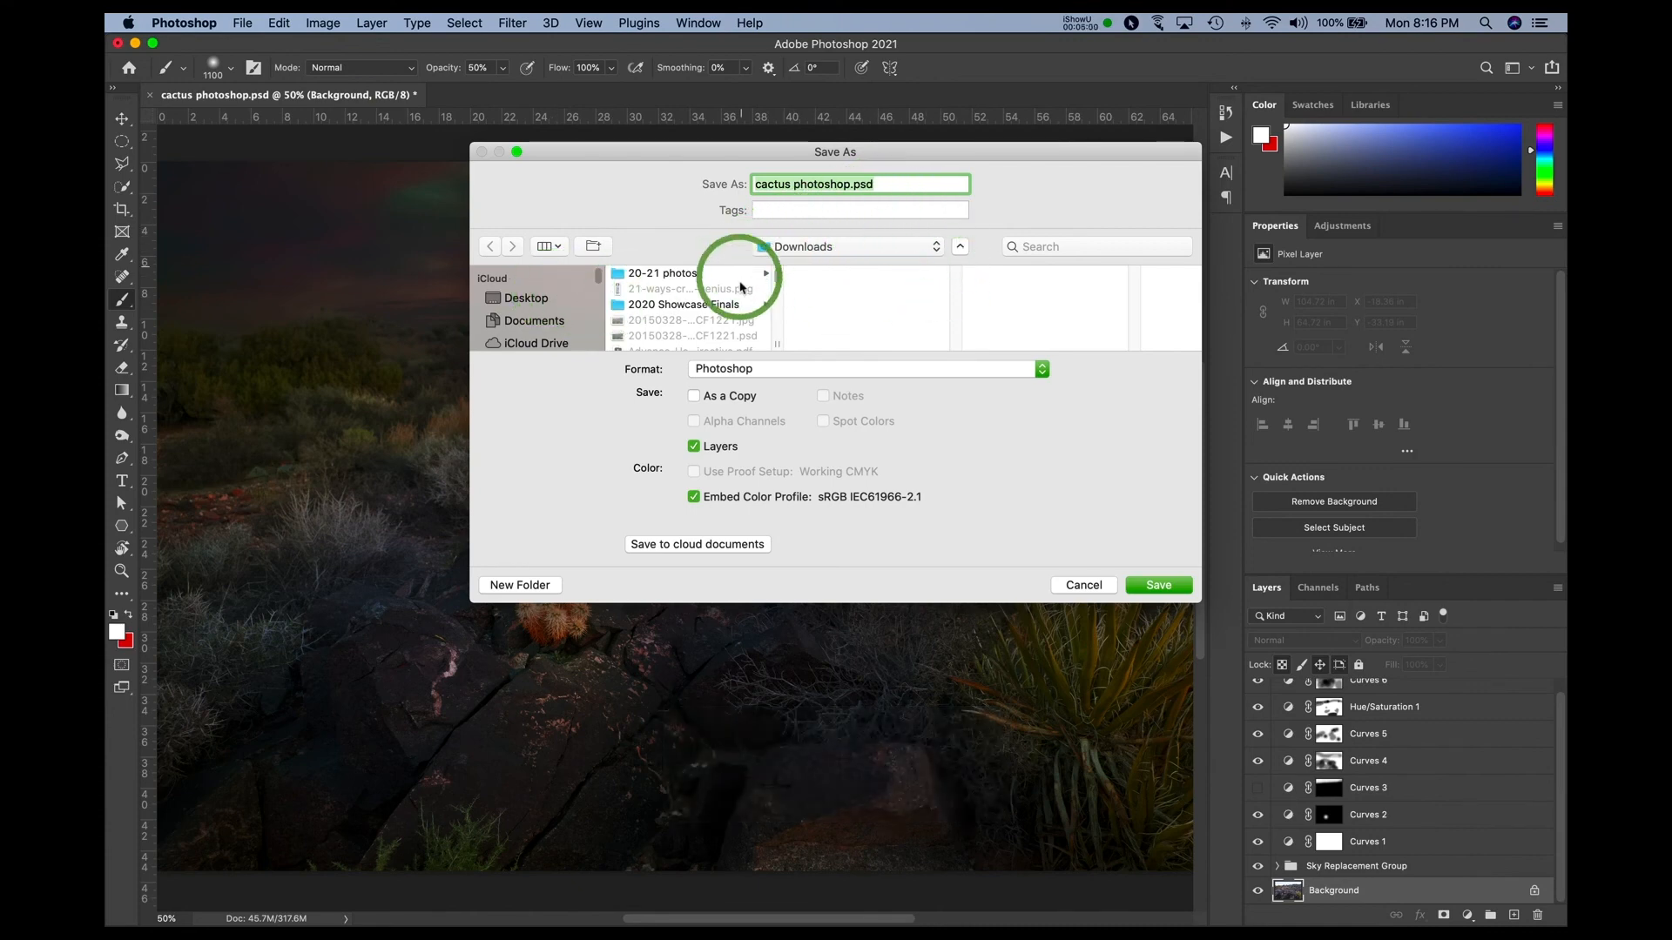
{"action": "left_click", "coordinate": [1155, 586]}
{"action": "left_click", "coordinate": [948, 273]}
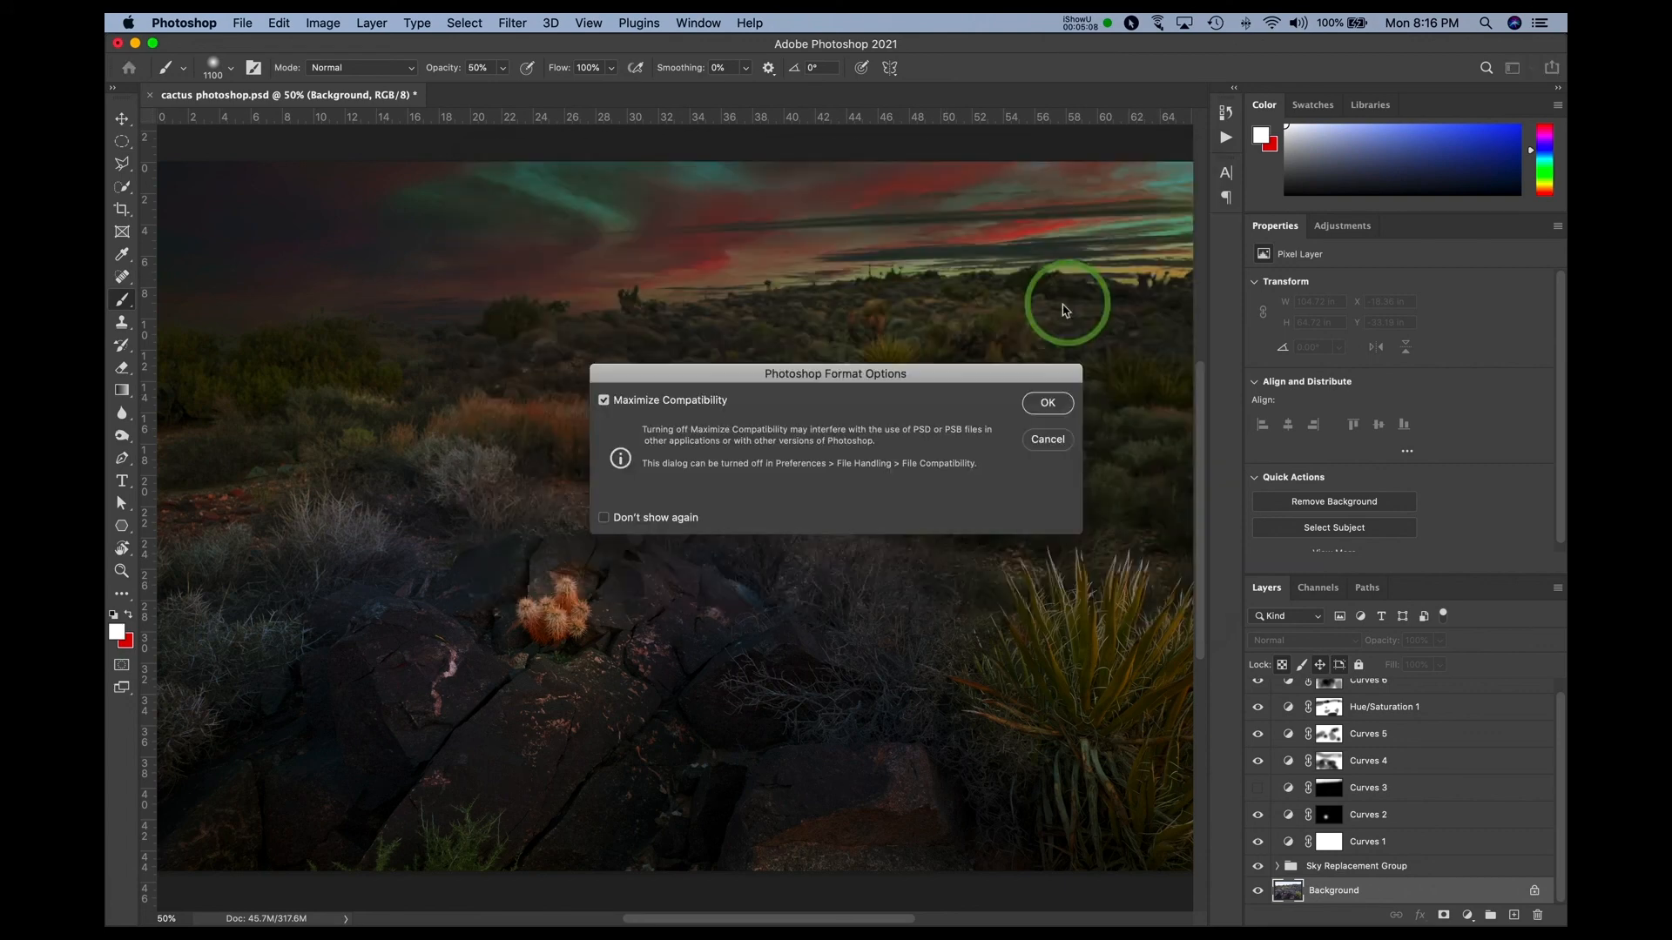
{"action": "left_click", "coordinate": [1048, 402]}
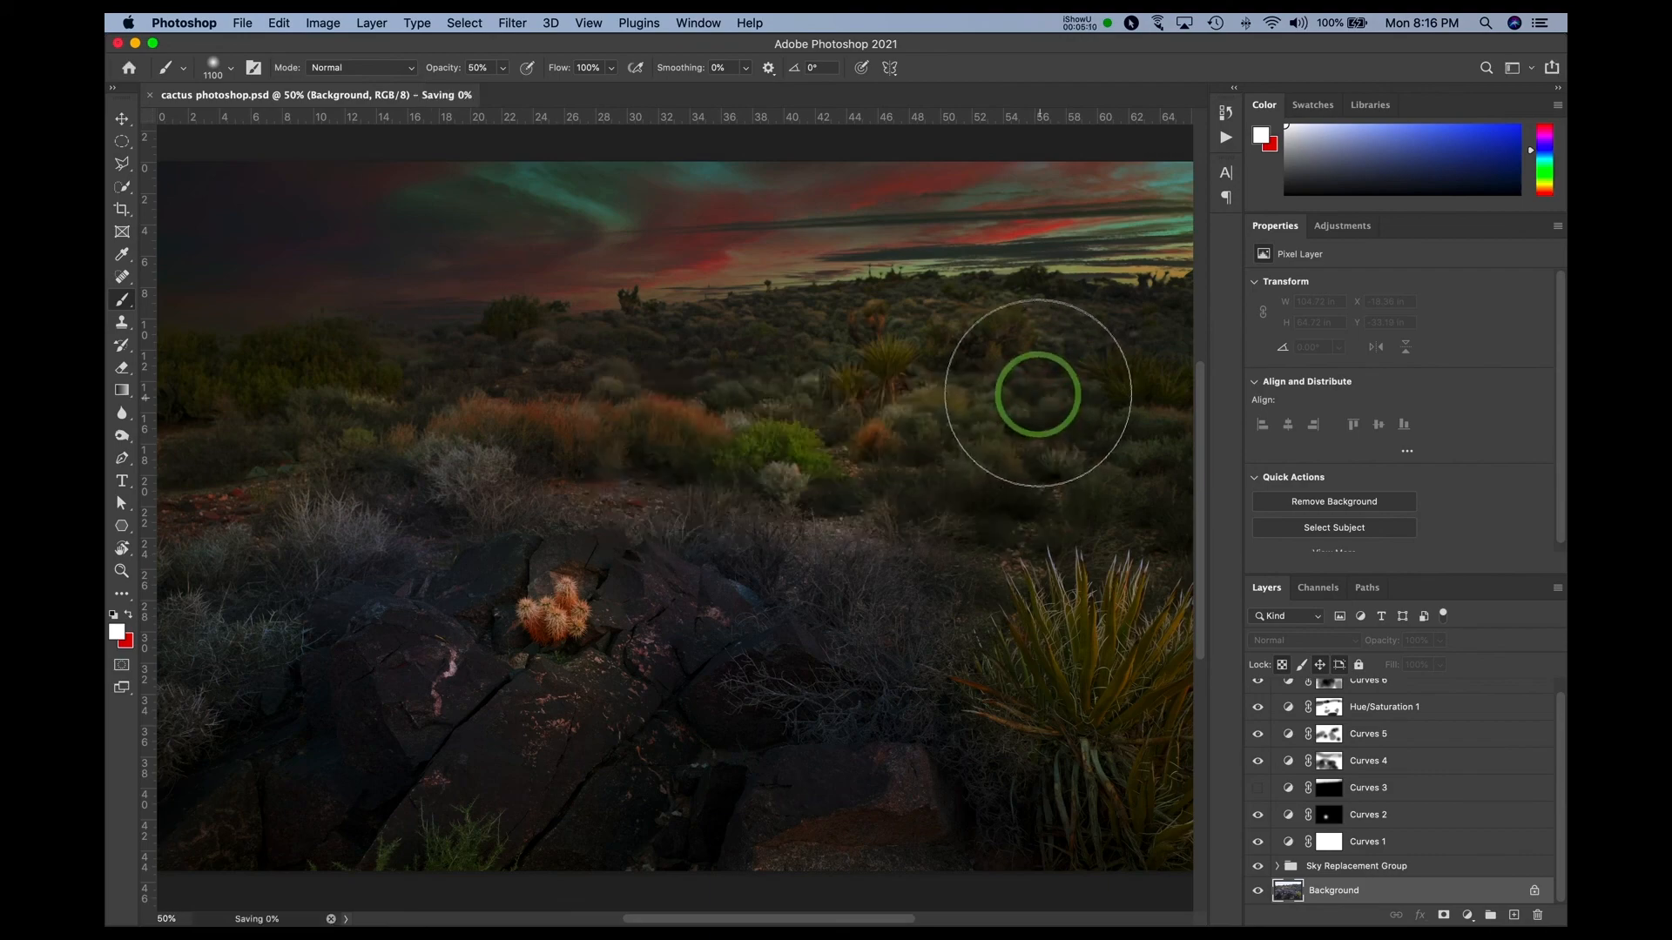